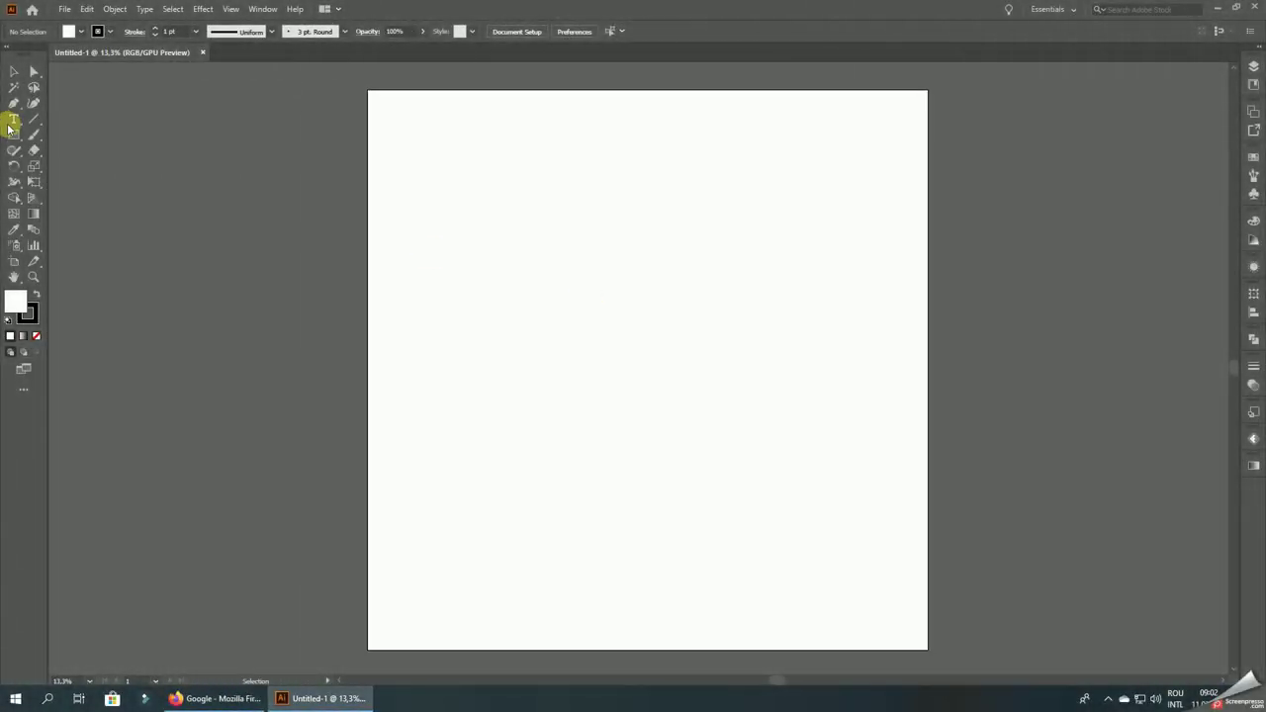
- Draw a tall oval near the top centre of the page with the Ellipse Tool
drag(15, 132, 54, 167)
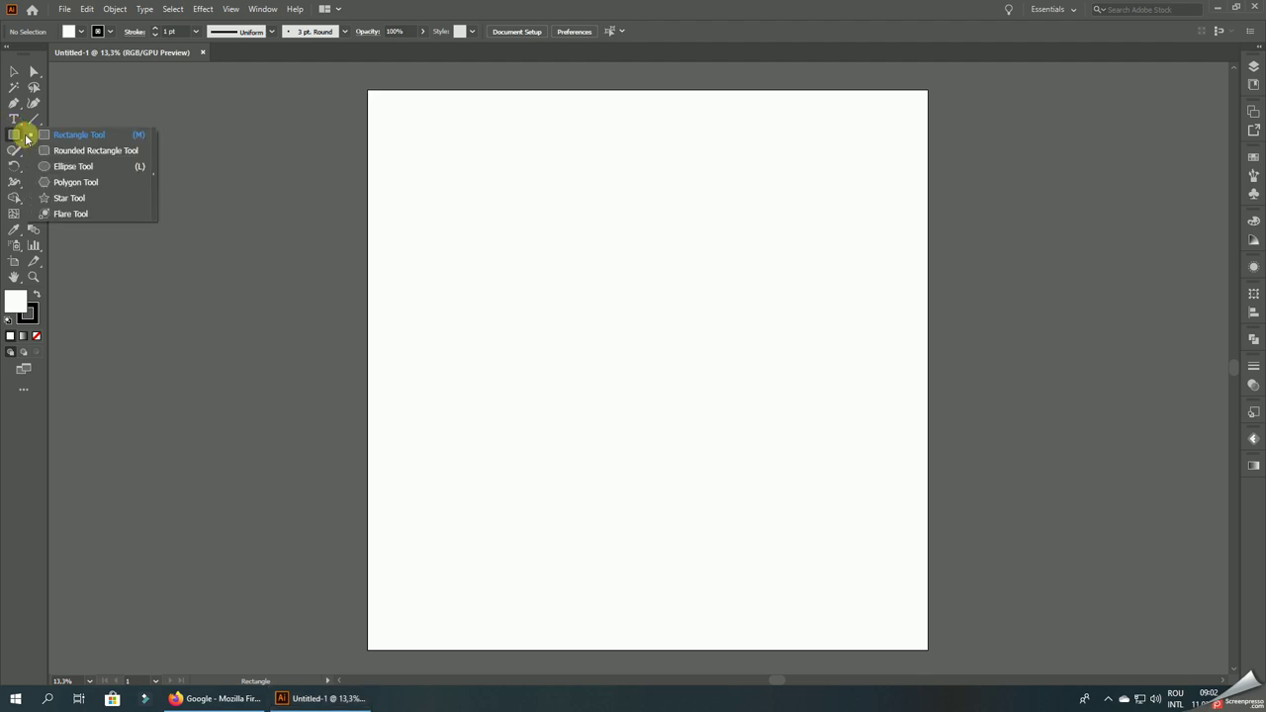
click(55, 167)
drag(518, 158, 734, 451)
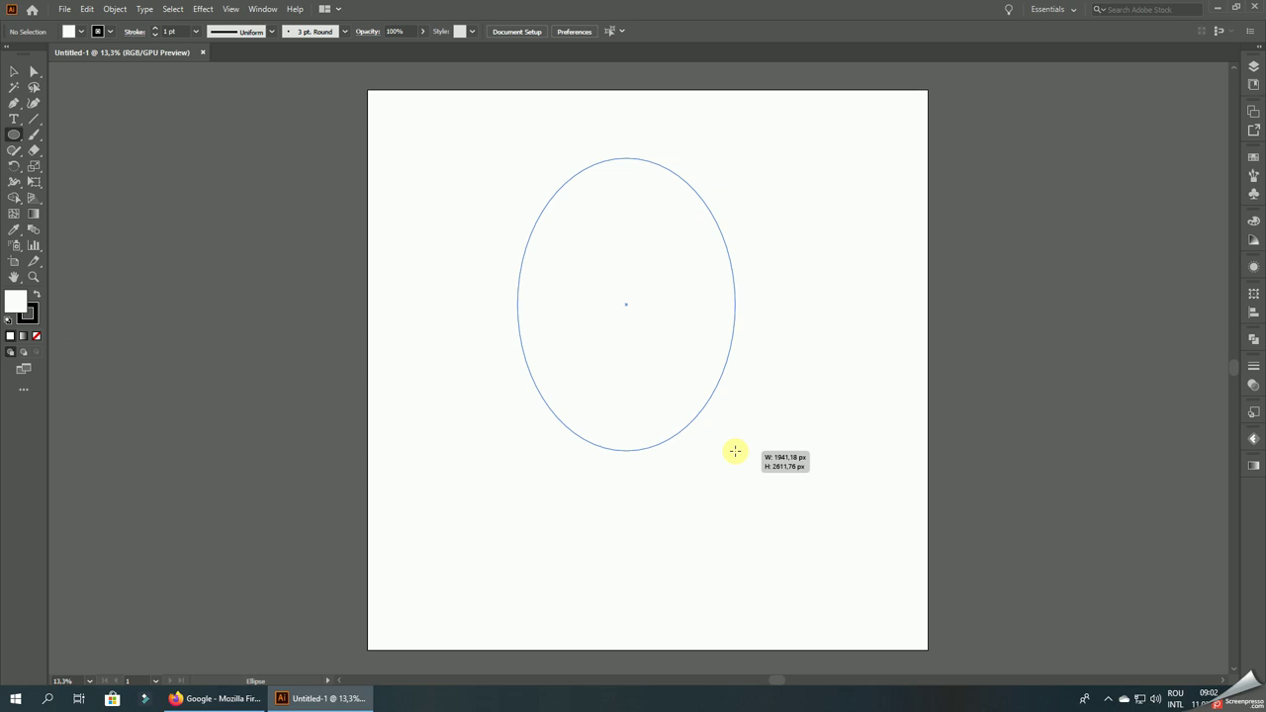
drag(735, 451, 741, 458)
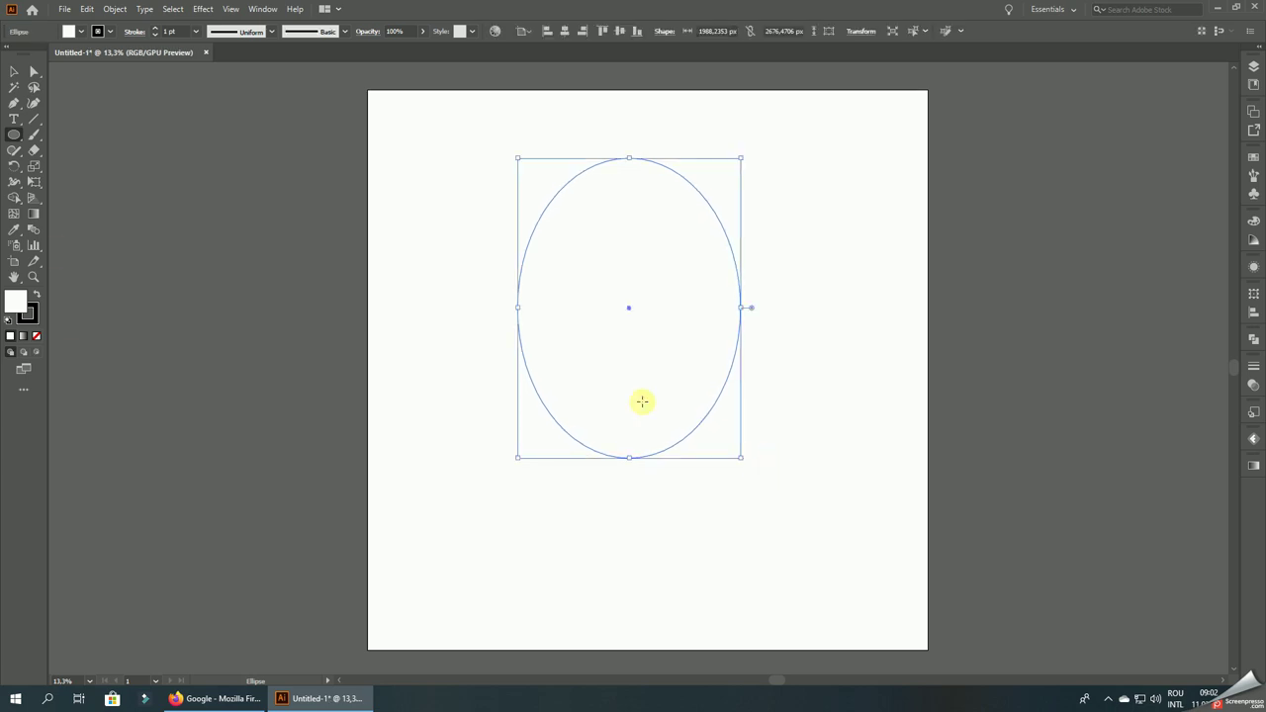
- Fill the oval solid blue 2667C6 with no stroke
click(14, 229)
click(127, 277)
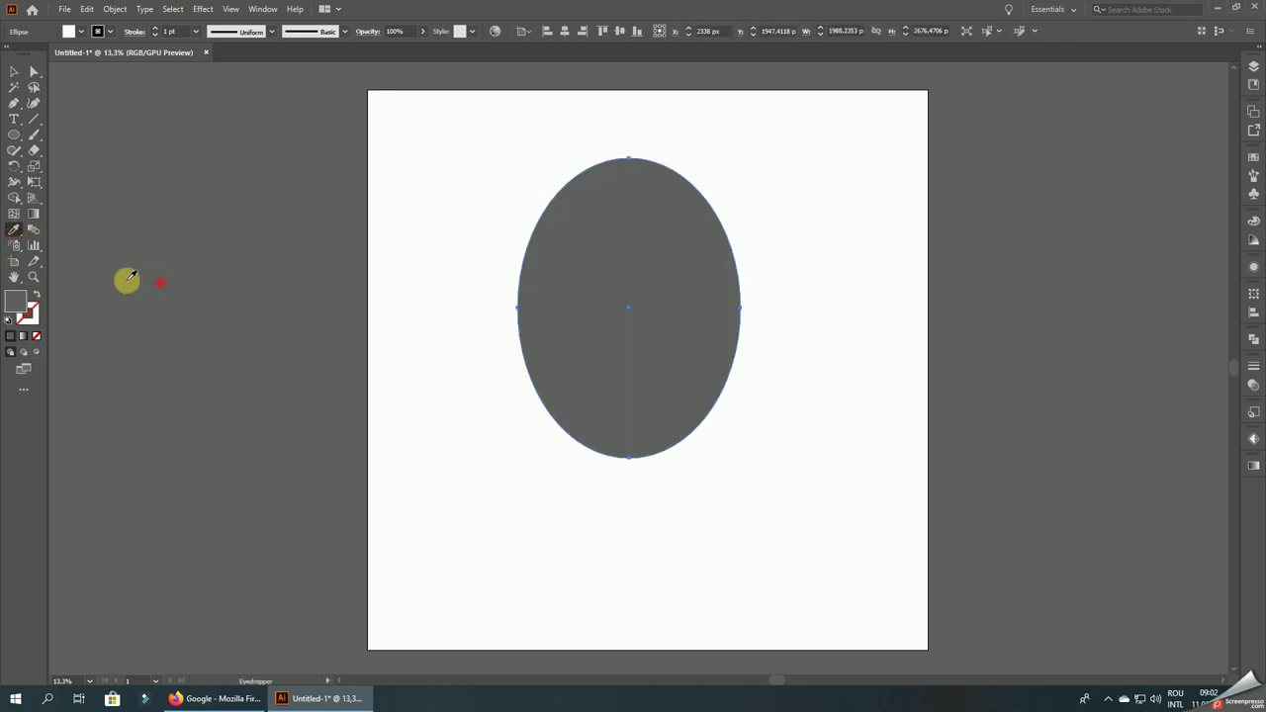
double_click(14, 297)
drag(801, 358, 801, 339)
click(748, 312)
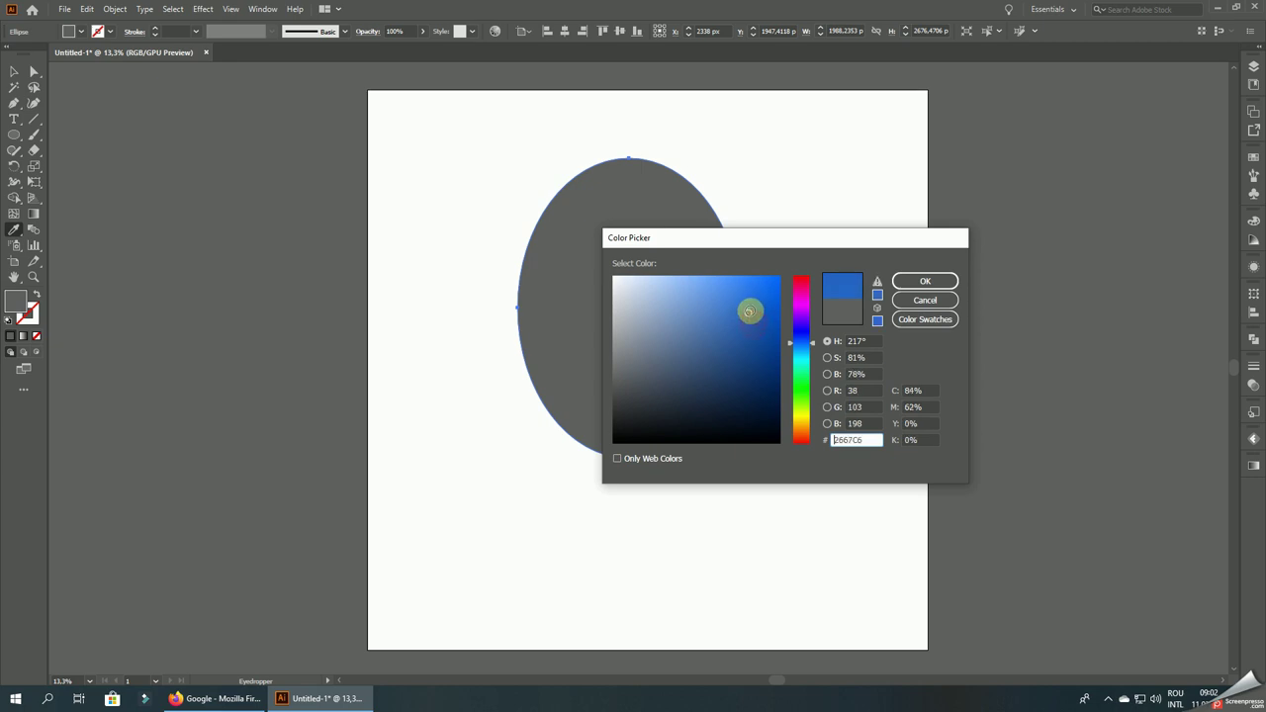
click(902, 281)
click(34, 72)
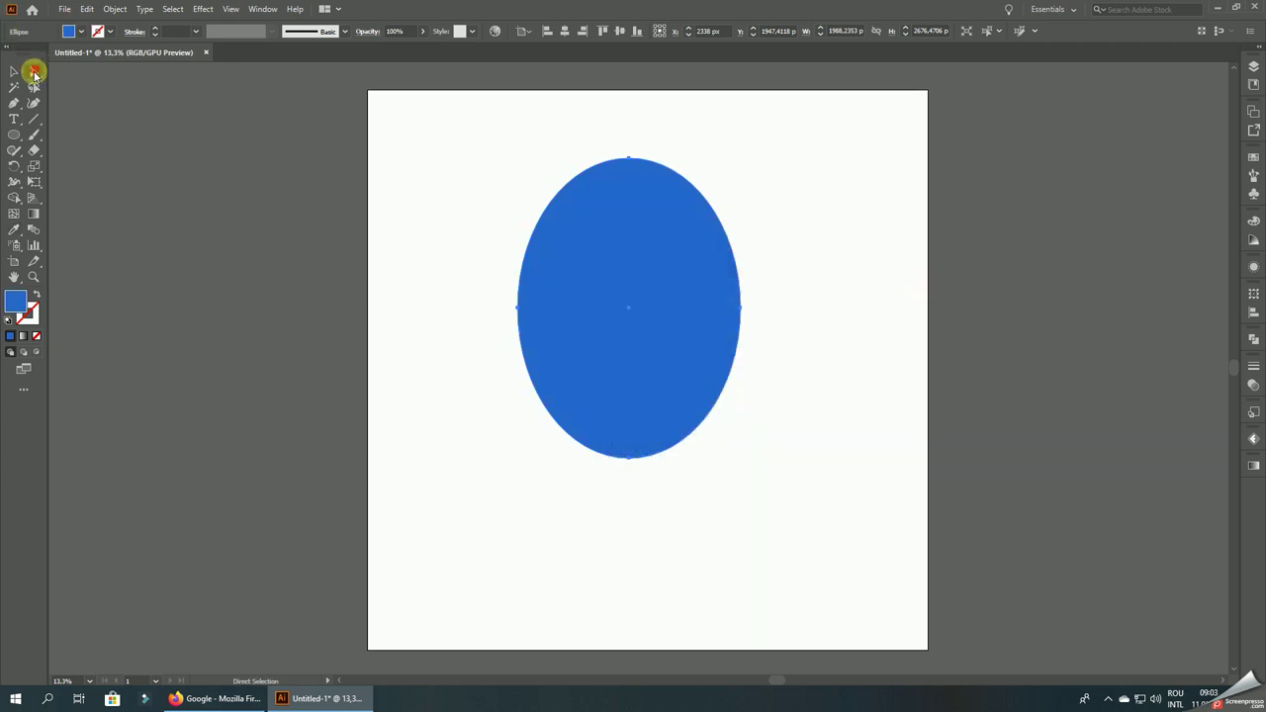
- Pull the oval's top and bottom anchors down into an egg shape narrower at the top
drag(644, 330, 666, 327)
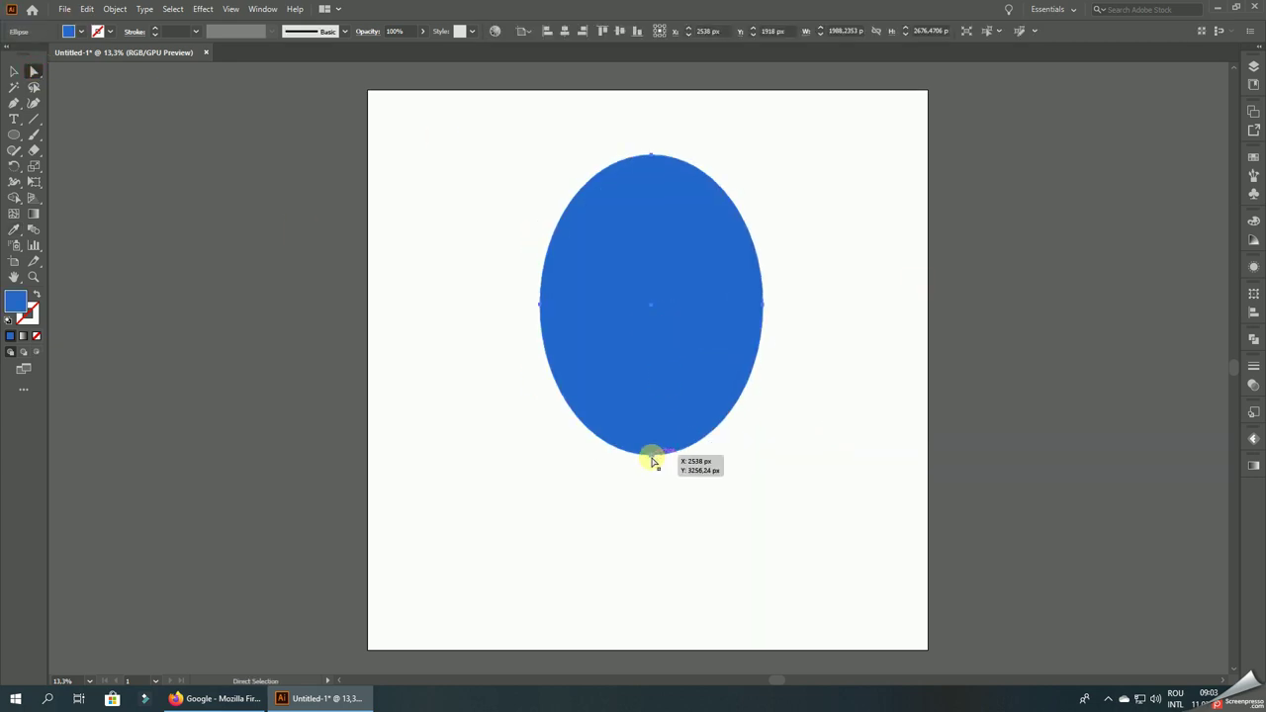
drag(651, 460, 651, 472)
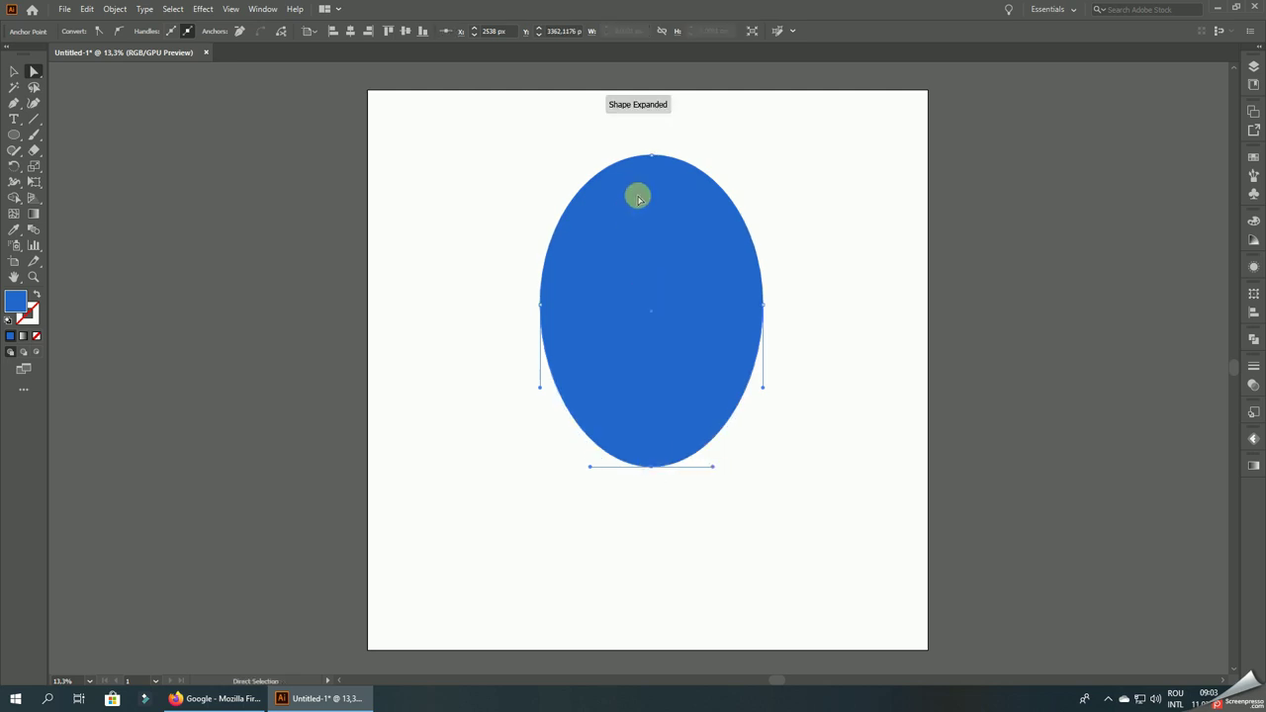
drag(650, 155, 653, 171)
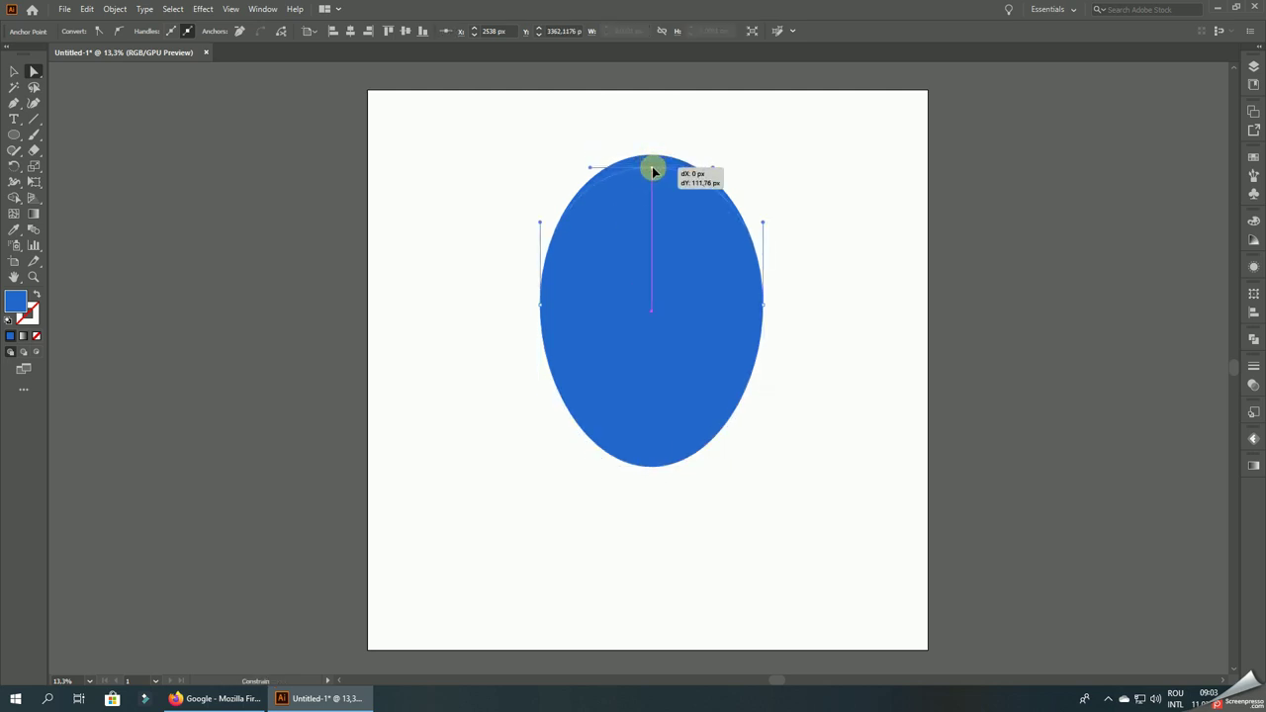
click(738, 158)
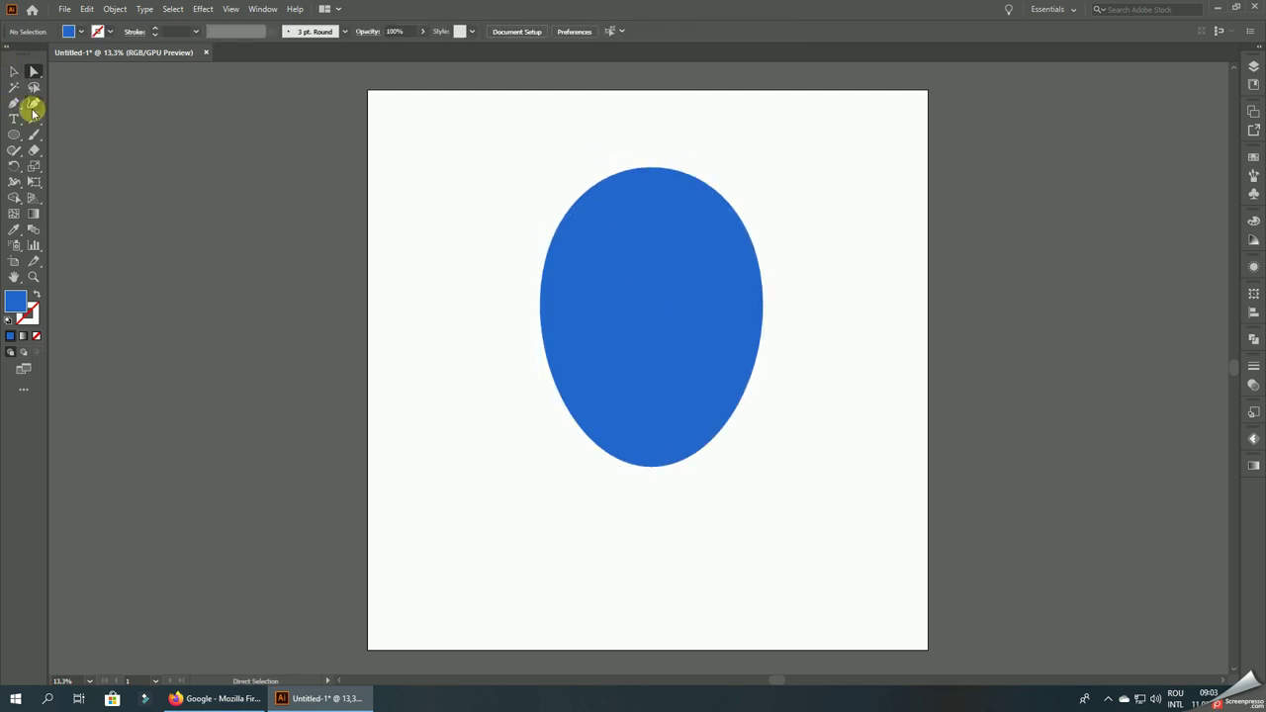
- Centre the egg horizontally and vertically on the page
click(14, 71)
click(656, 205)
click(564, 31)
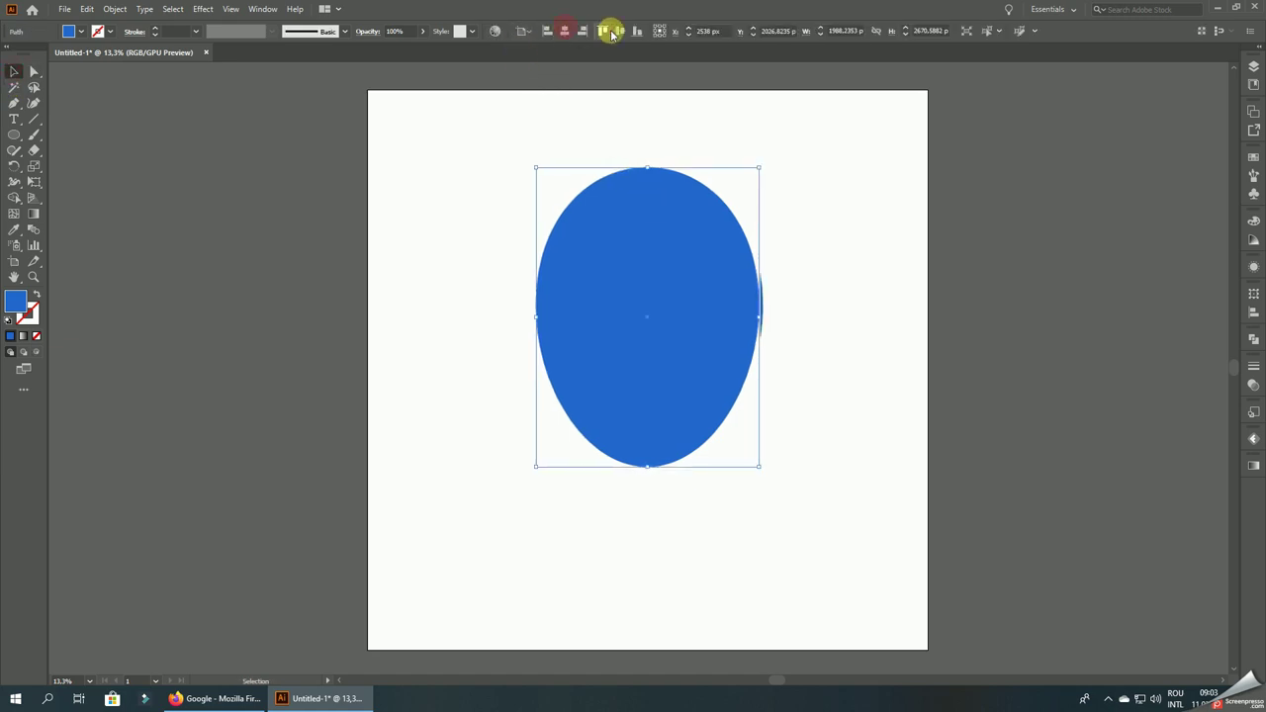
click(615, 31)
click(786, 182)
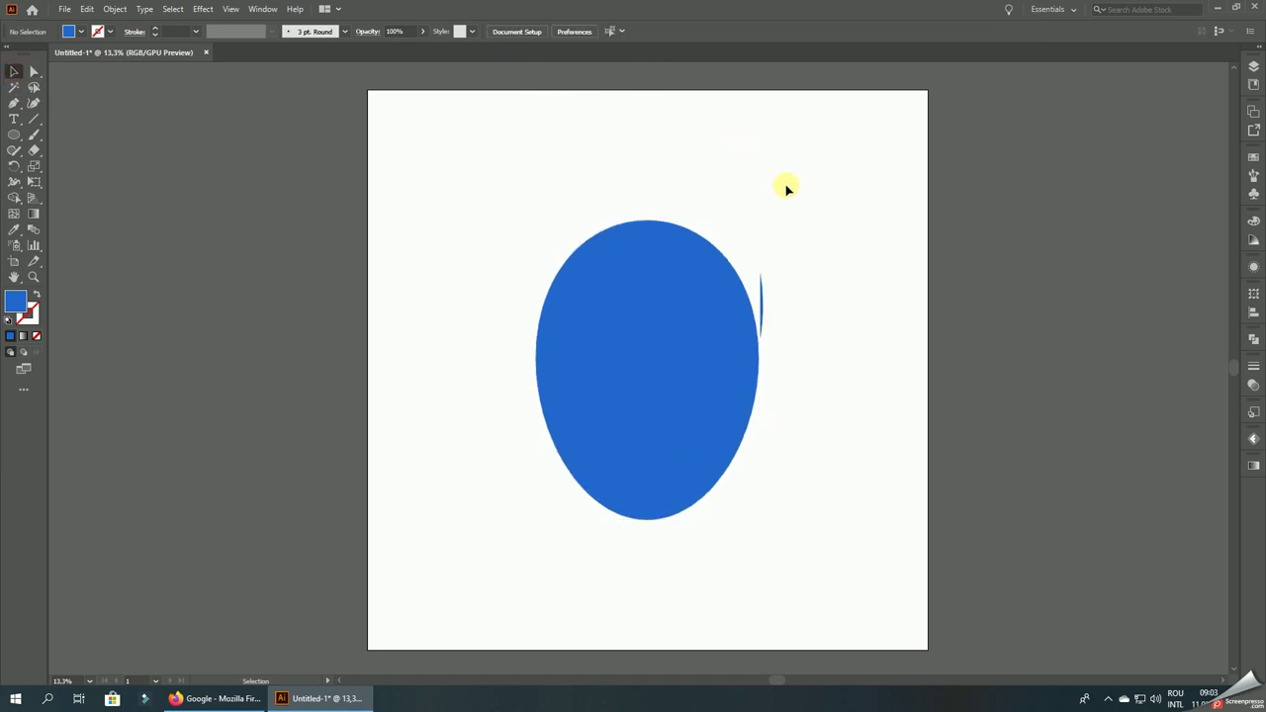
scroll(801, 296, up, 1)
scroll(802, 295, down, 1)
mouse_move(802, 294)
mouse_down()
mouse_move(799, 254)
mouse_move(797, 266)
mouse_up()
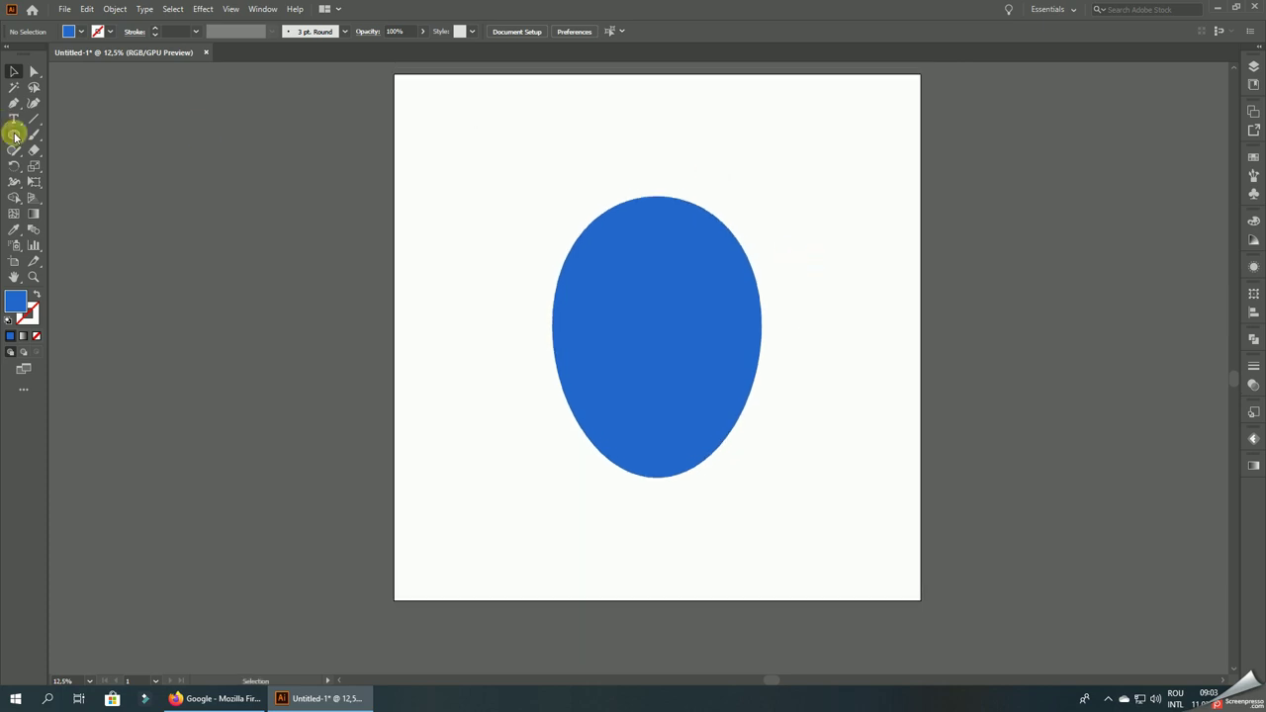
- Draw a smaller white oval, move it onto the balloon, and set its opacity to 35%
drag(396, 174, 552, 374)
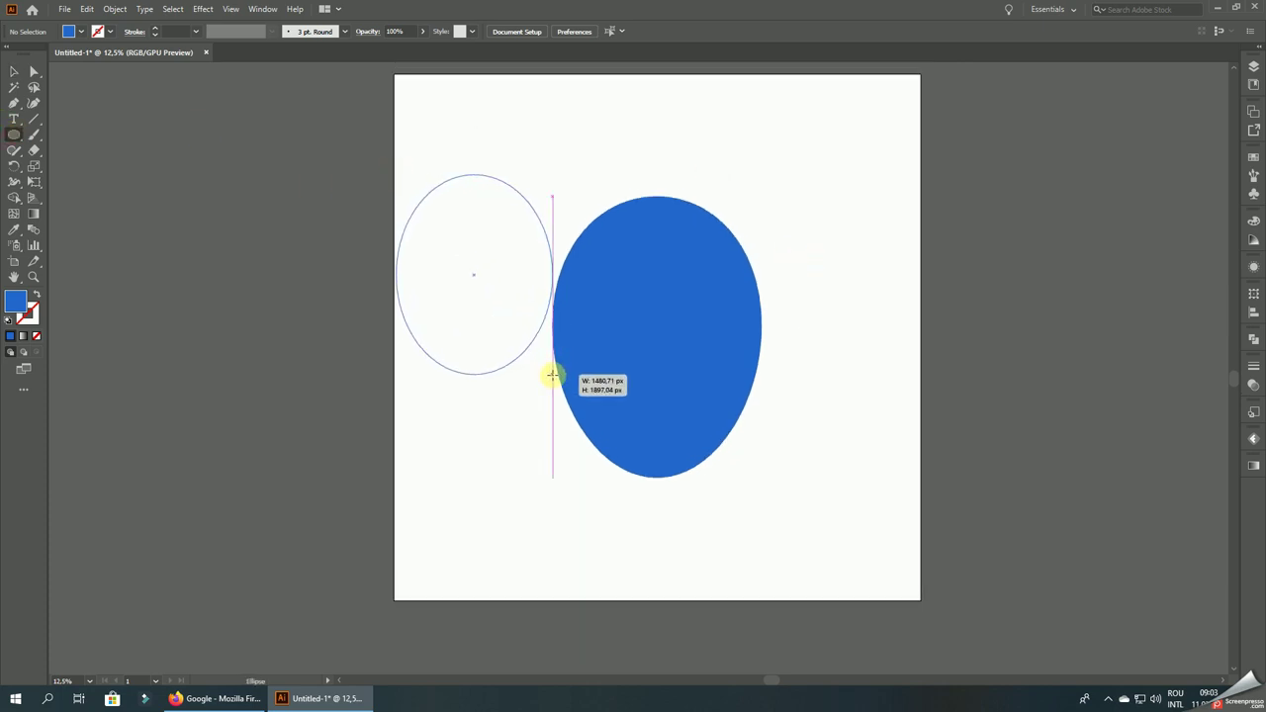
click(10, 70)
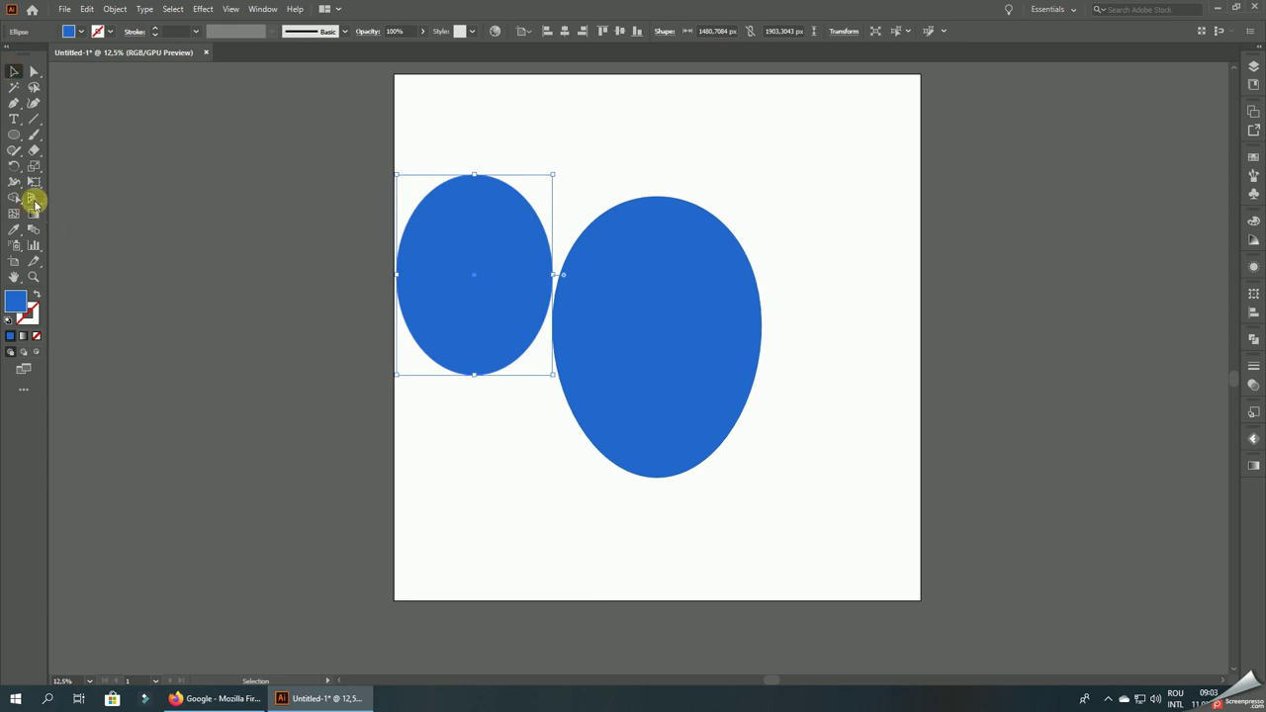
click(14, 228)
click(568, 133)
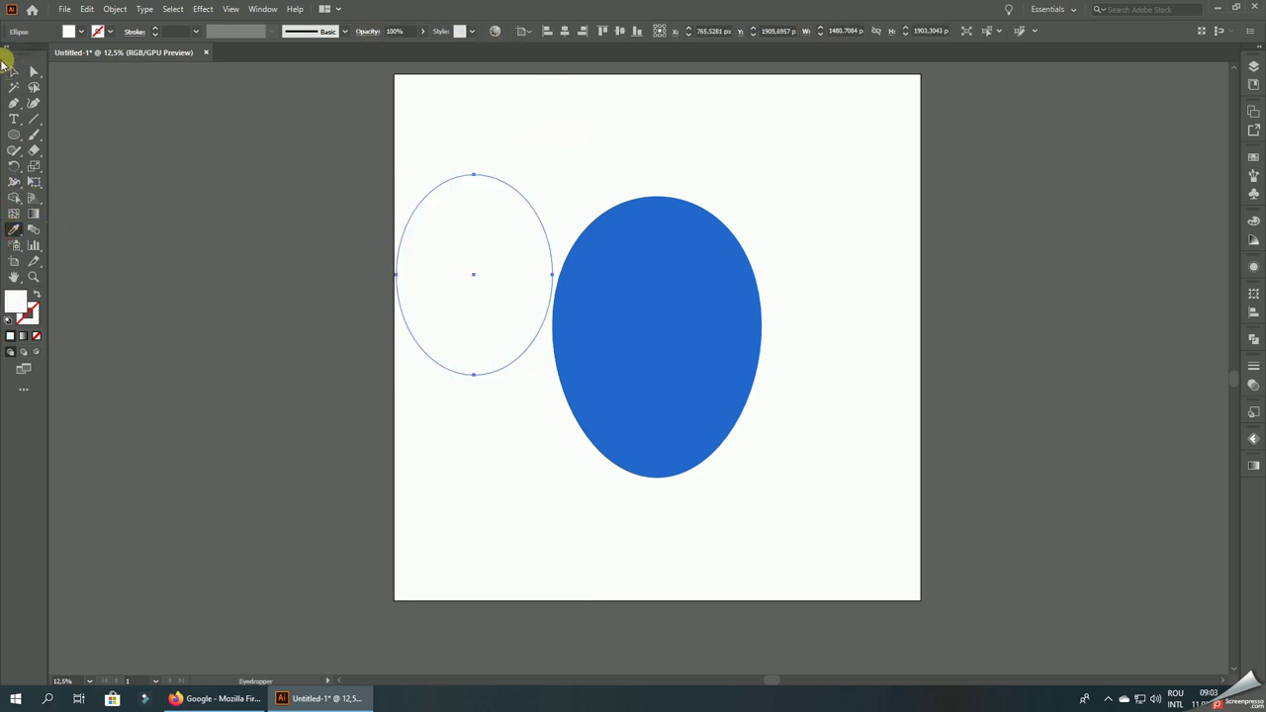
click(14, 72)
drag(515, 218, 688, 254)
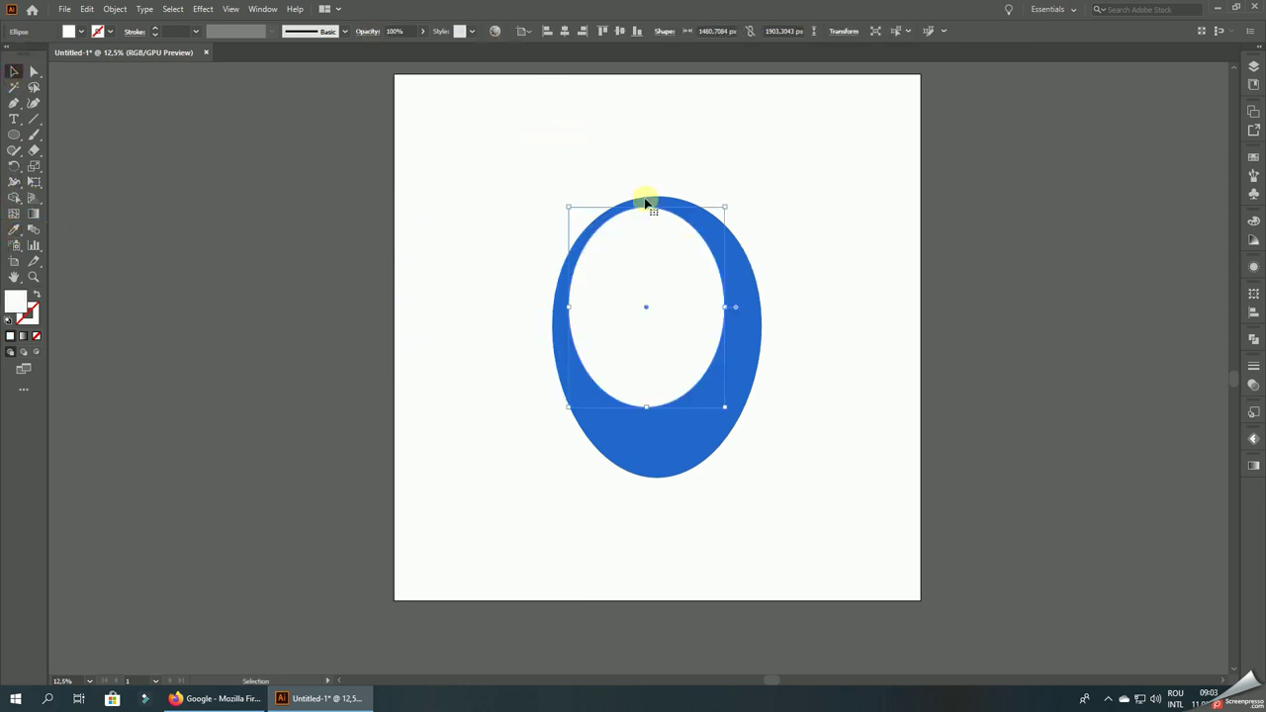
click(422, 31)
drag(392, 49, 389, 47)
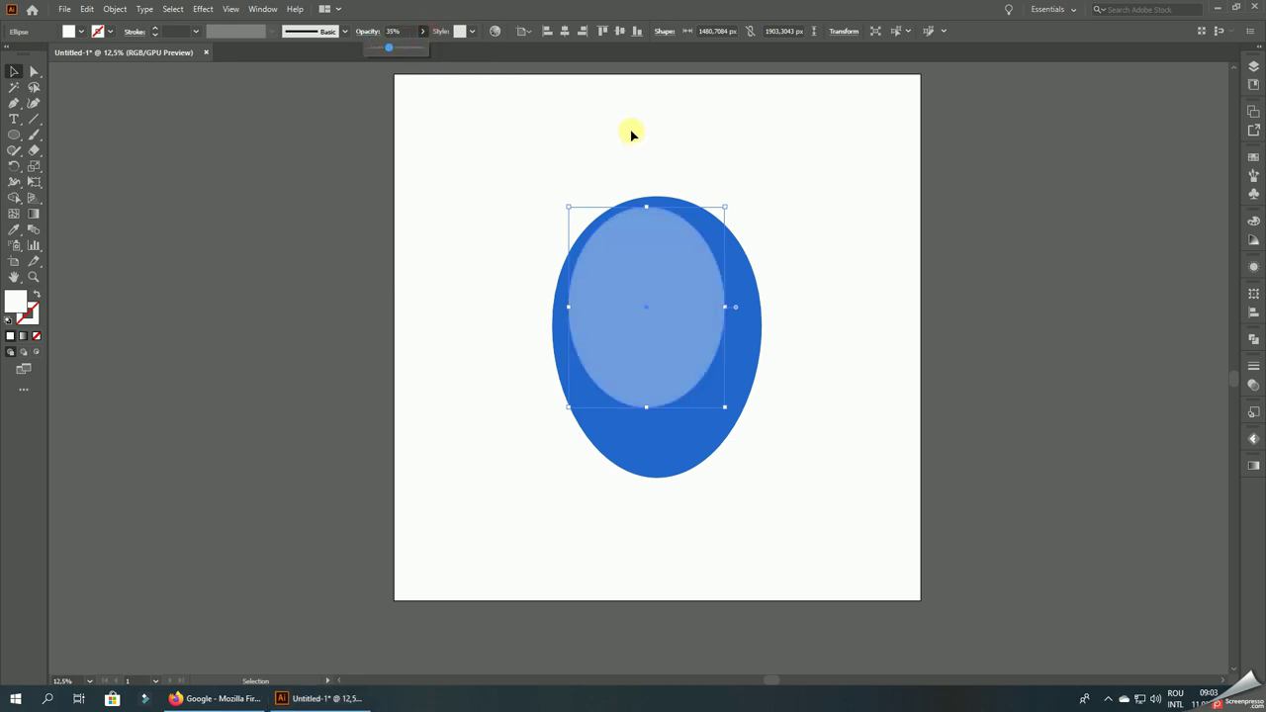
- Tilt the white highlight and position it in the balloon's upper left
drag(731, 202, 745, 227)
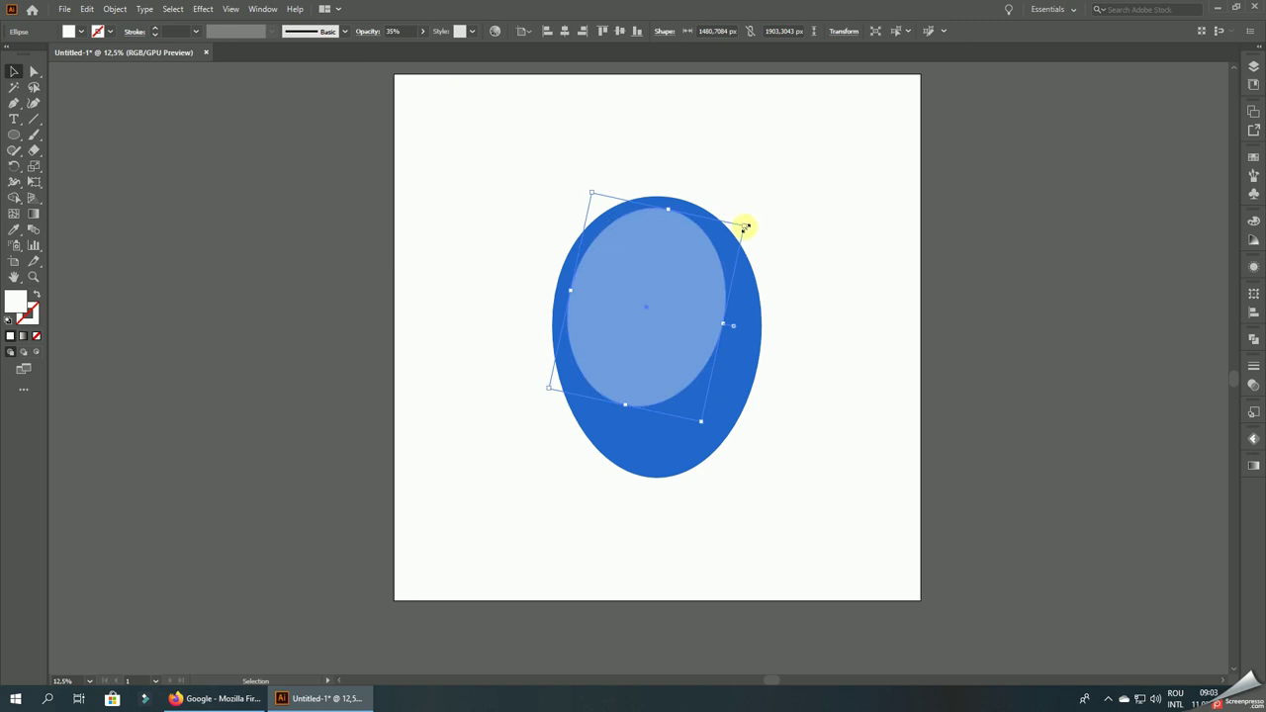
shift+click(736, 232)
click(633, 260)
drag(743, 218, 728, 240)
drag(636, 282, 647, 255)
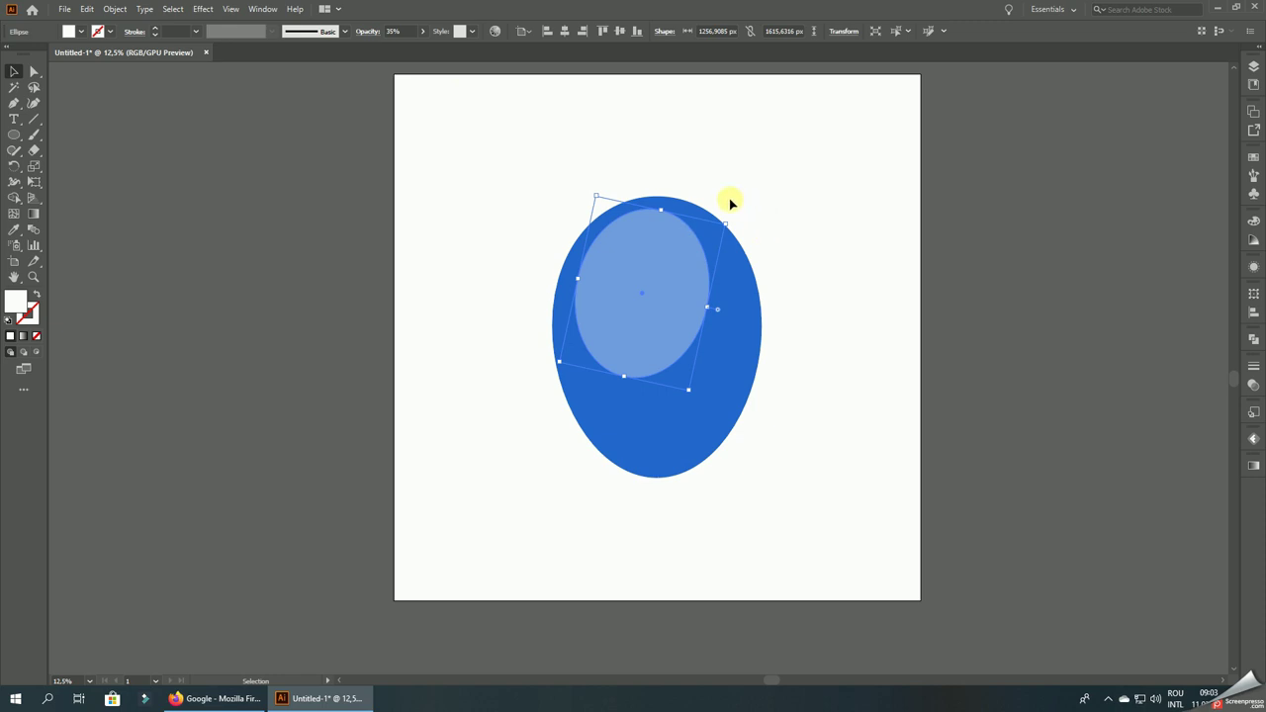
mouse_move(729, 220)
mouse_down()
mouse_move(709, 246)
mouse_move(644, 253)
mouse_up()
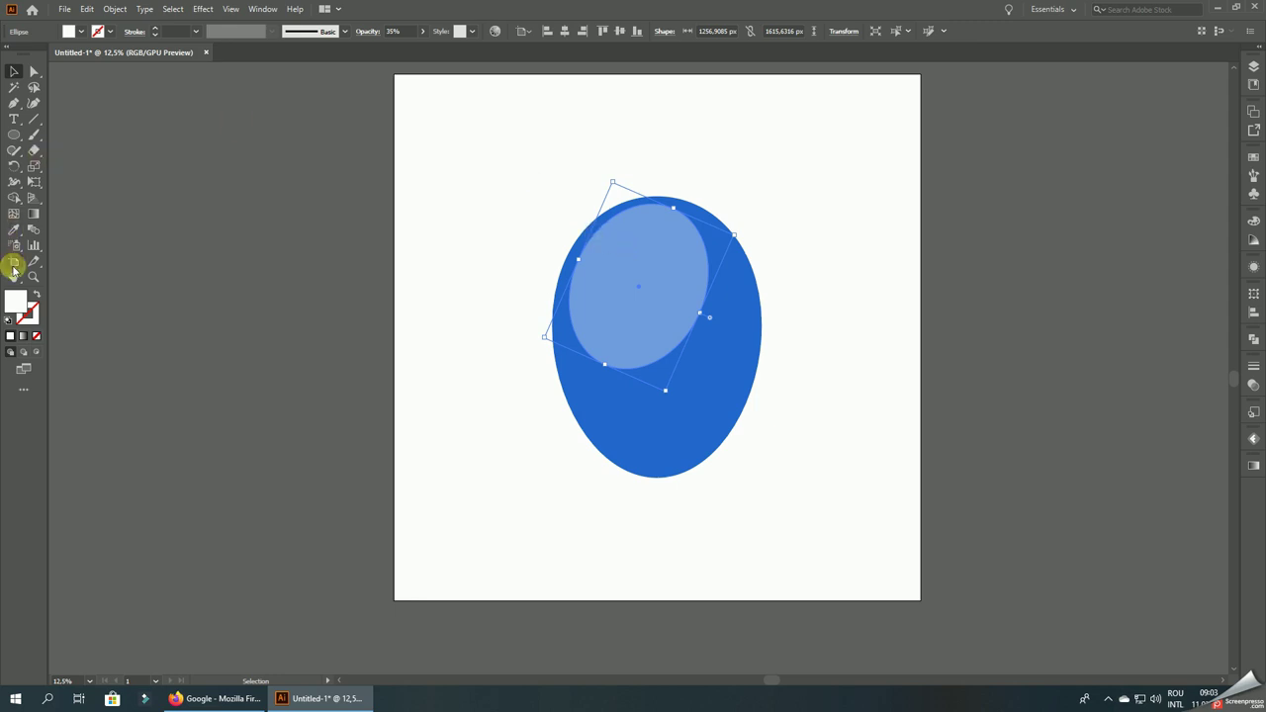
- Recolour the highlight light blue 5CA3F7
click(14, 230)
click(626, 399)
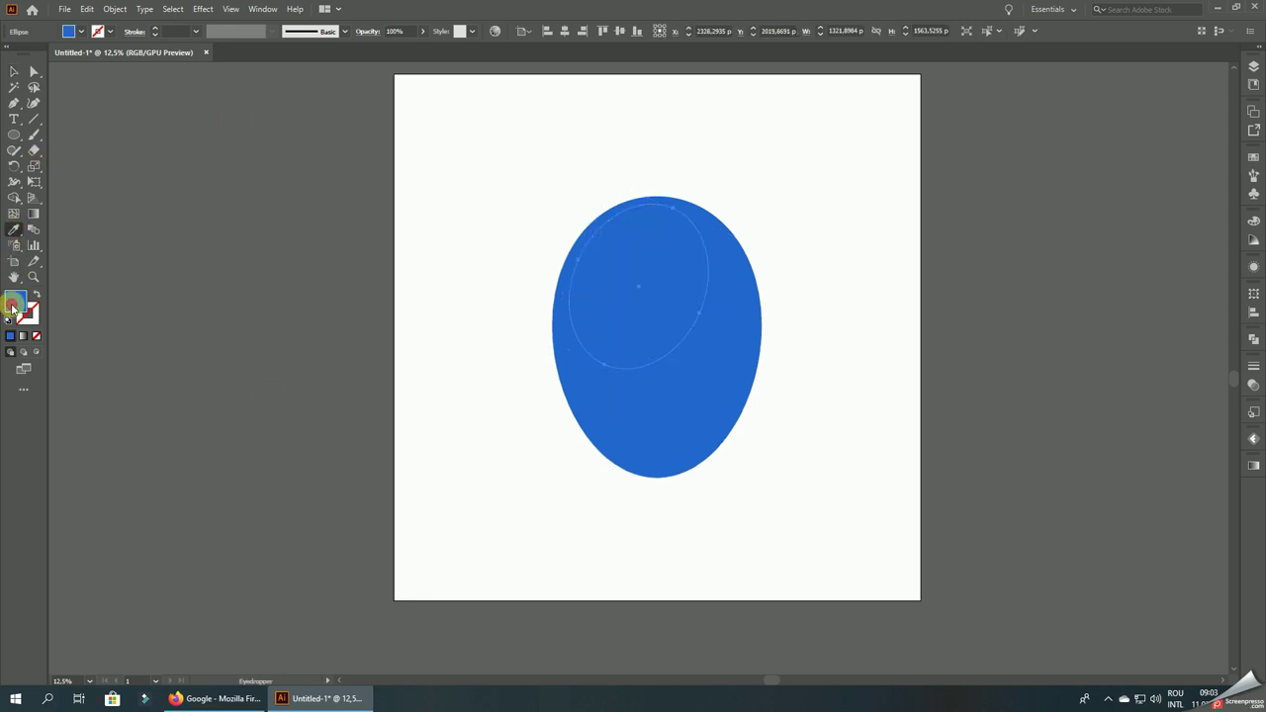
double_click(15, 300)
click(716, 284)
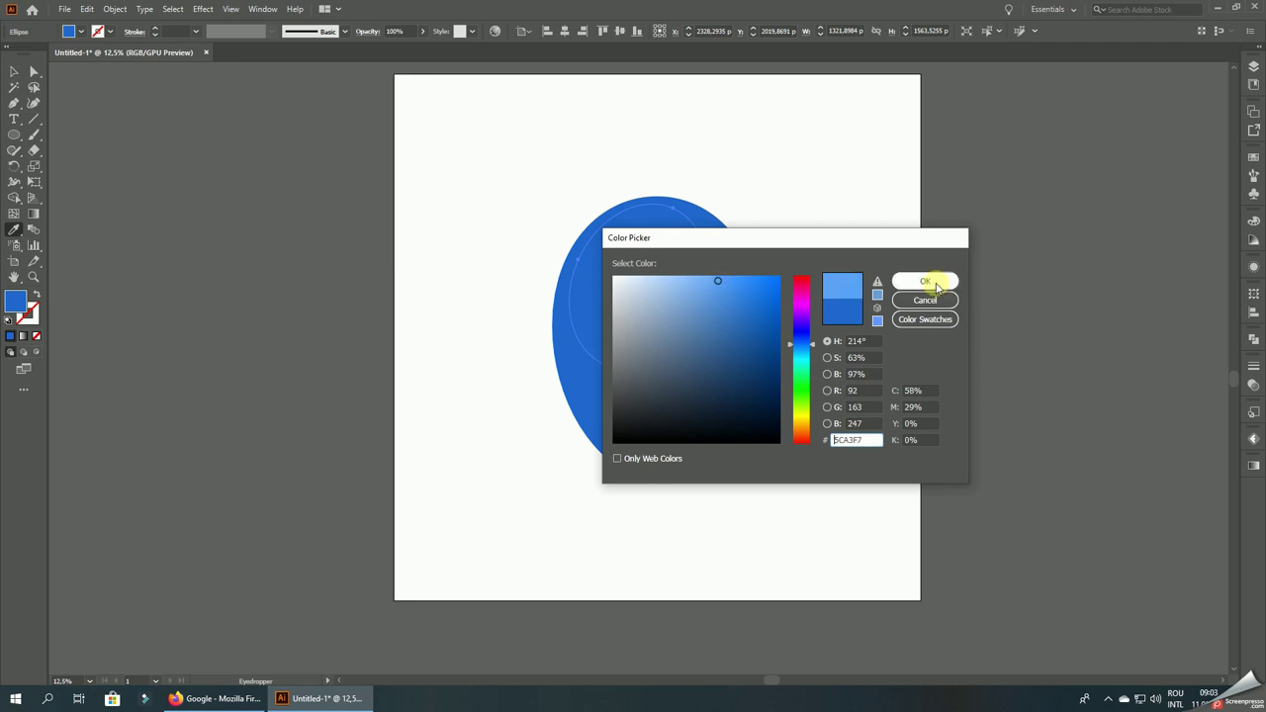
click(924, 281)
- Rotate the highlight to a new angle and nudge it up-left inside the balloon
click(14, 73)
click(584, 115)
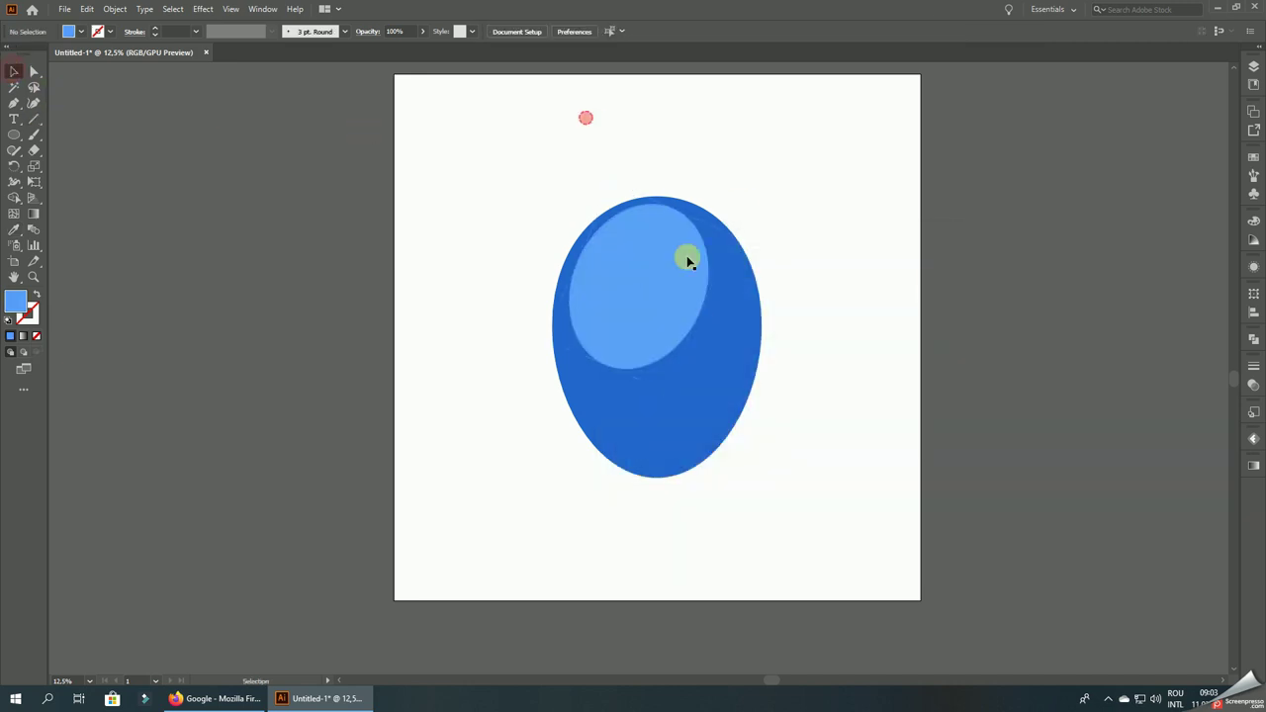
key(ctrl+plus)
scroll(667, 210, up, 1)
click(668, 209)
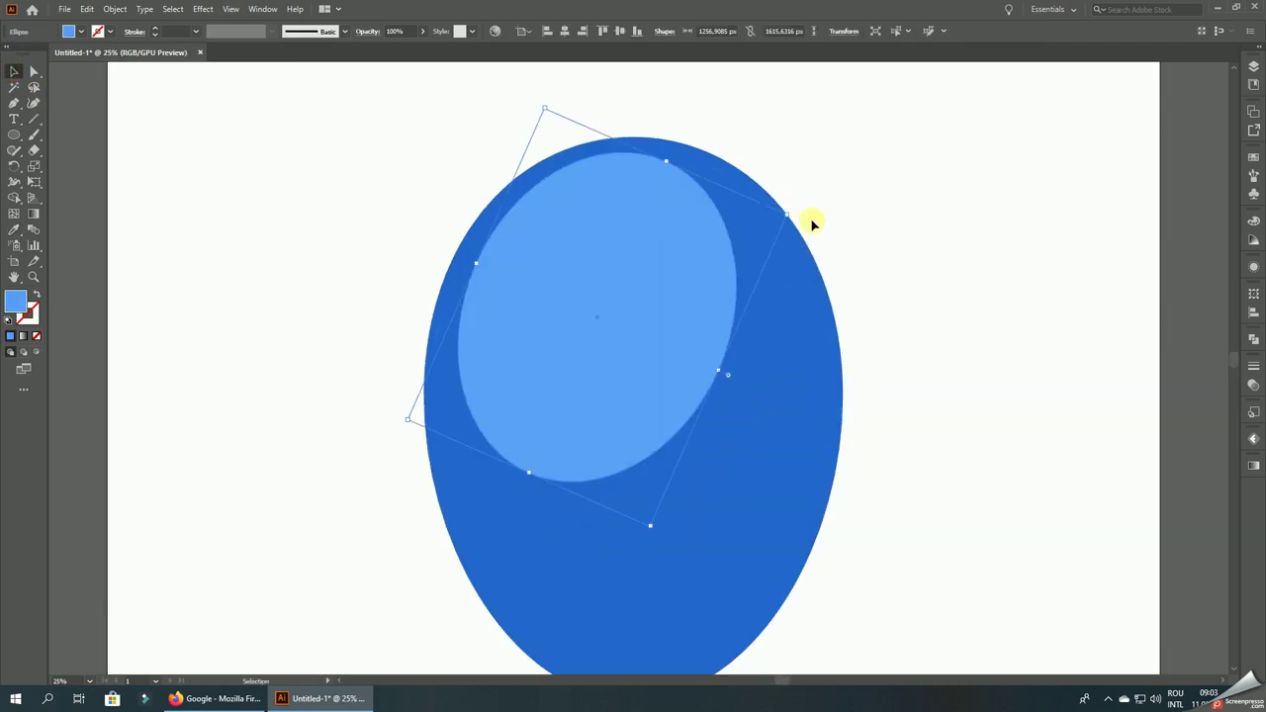
drag(792, 212, 817, 235)
drag(583, 237, 579, 229)
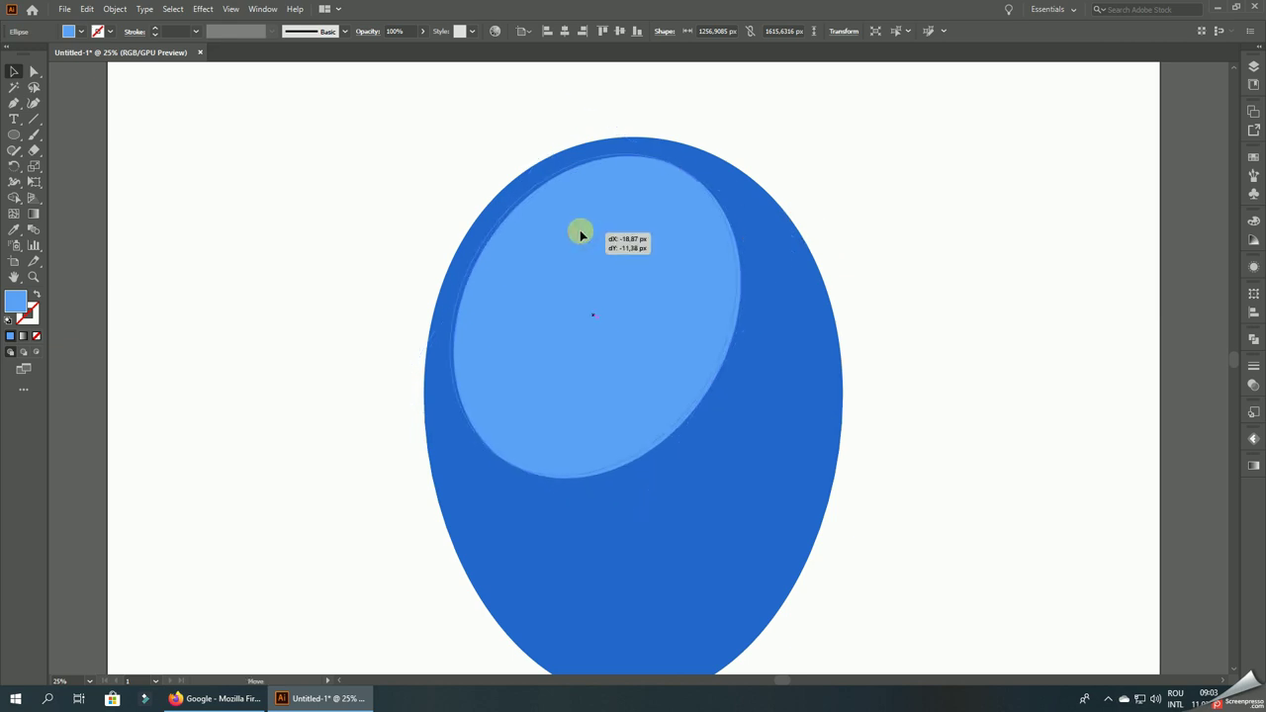
- Set the light-blue highlight's opacity back to 100%
click(422, 31)
click(403, 49)
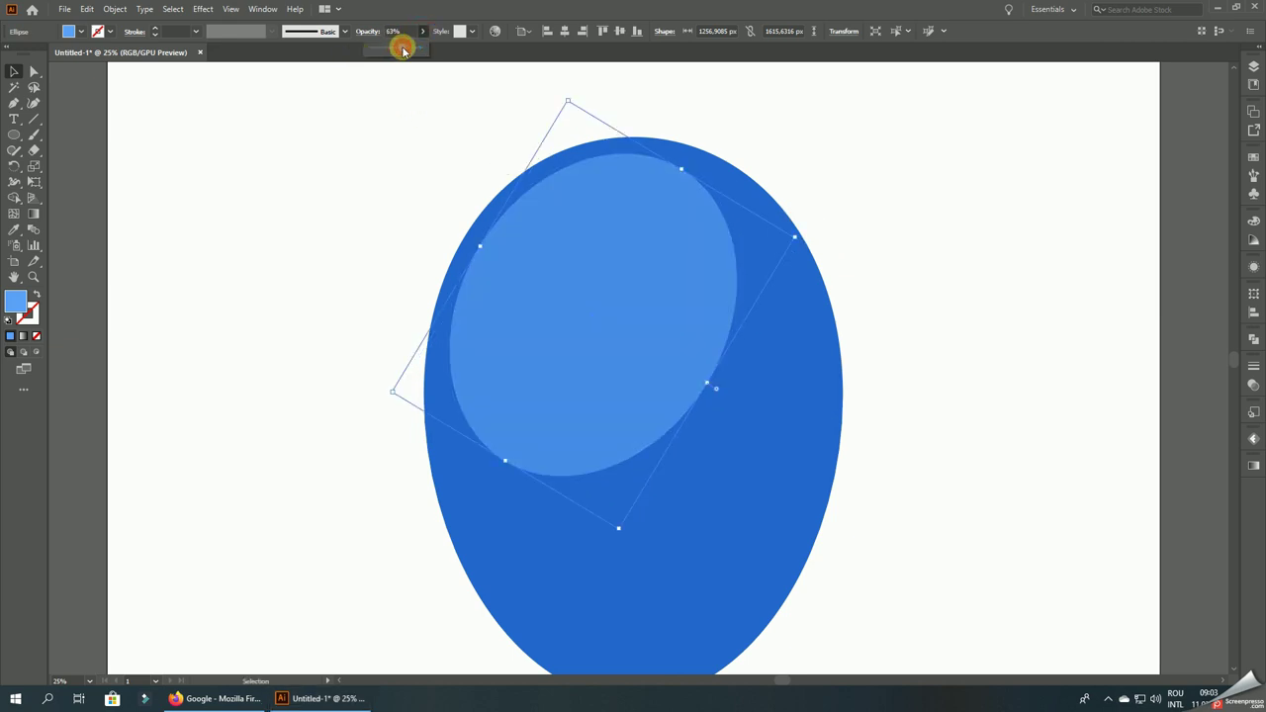
scroll(623, 168, down, 3)
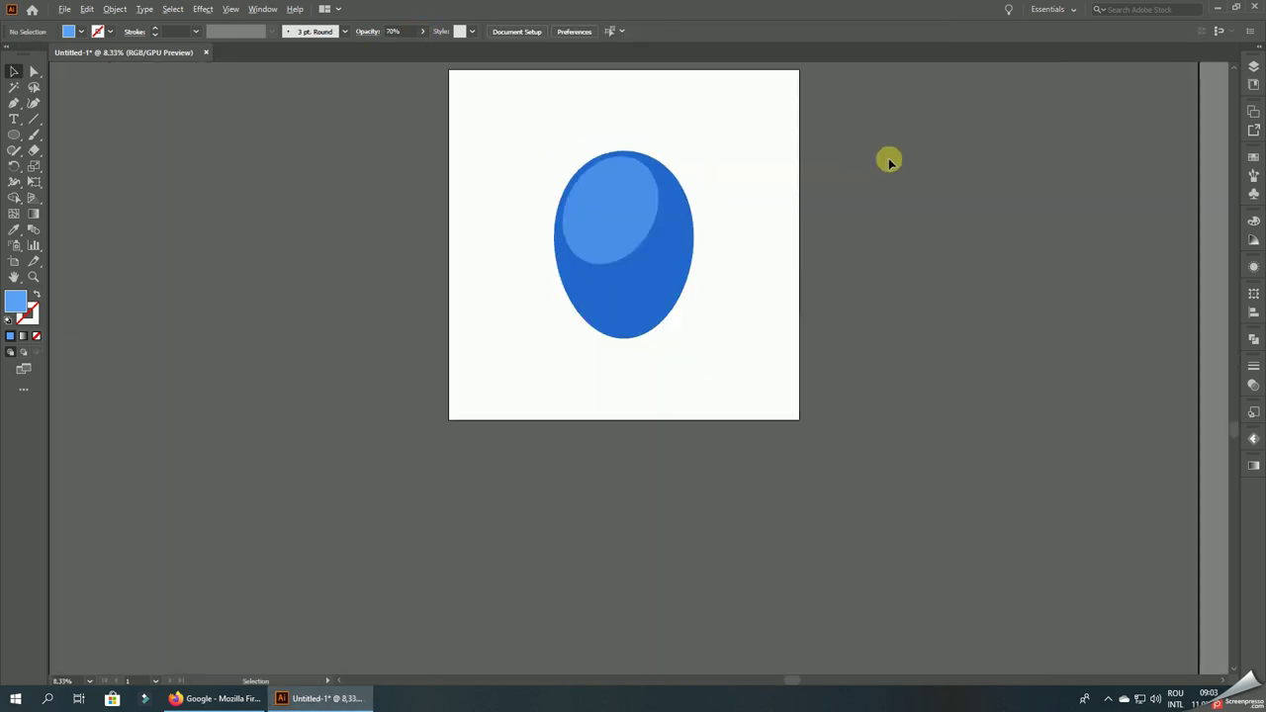
scroll(644, 187, up, 2)
click(422, 31)
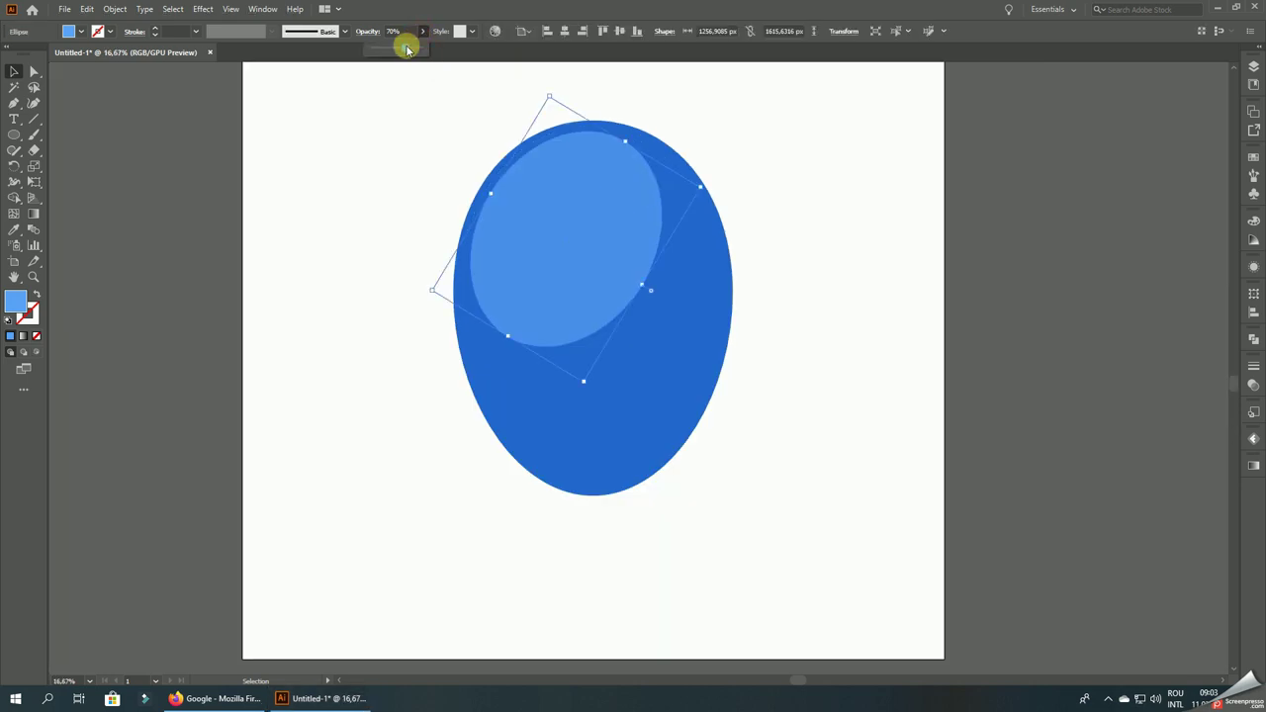
drag(413, 52, 444, 48)
click(809, 203)
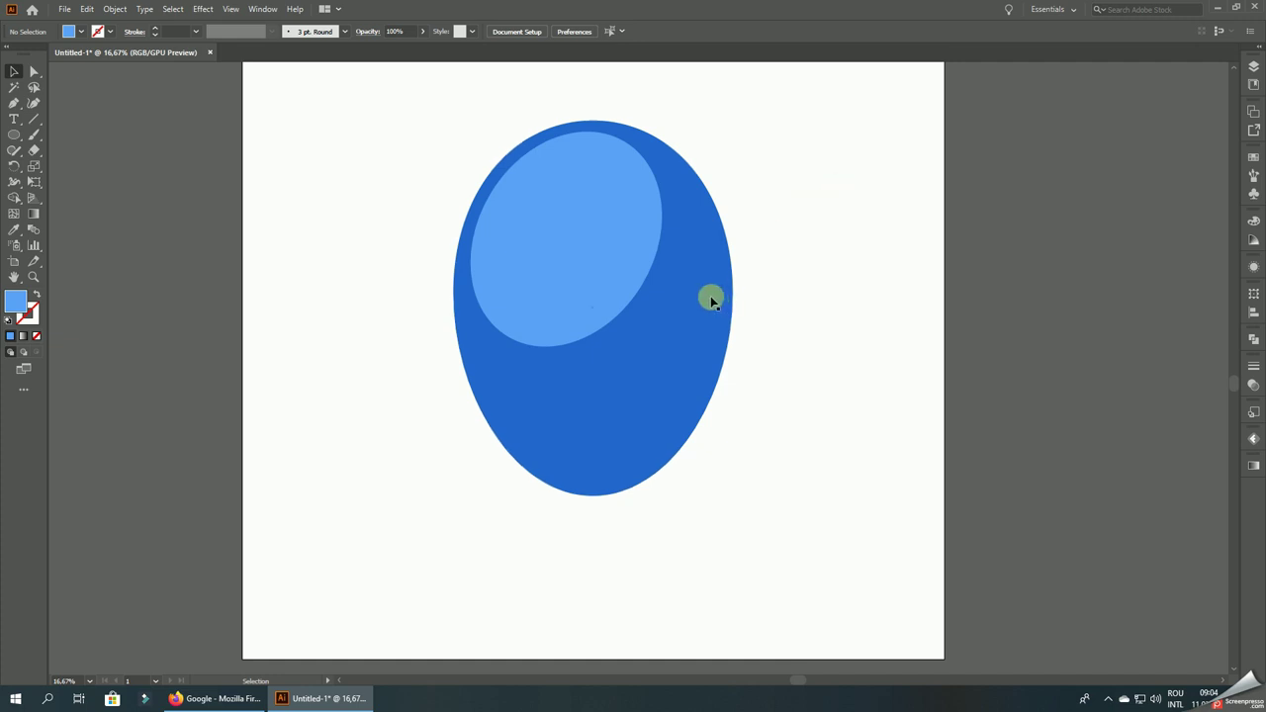
- Duplicate the ellipse and place the copy overlapping the original, offset up-left
scroll(801, 297, left, 5)
mouse_move(924, 370)
mouse_down()
mouse_move(620, 395)
mouse_move(561, 376)
mouse_up()
click(689, 460)
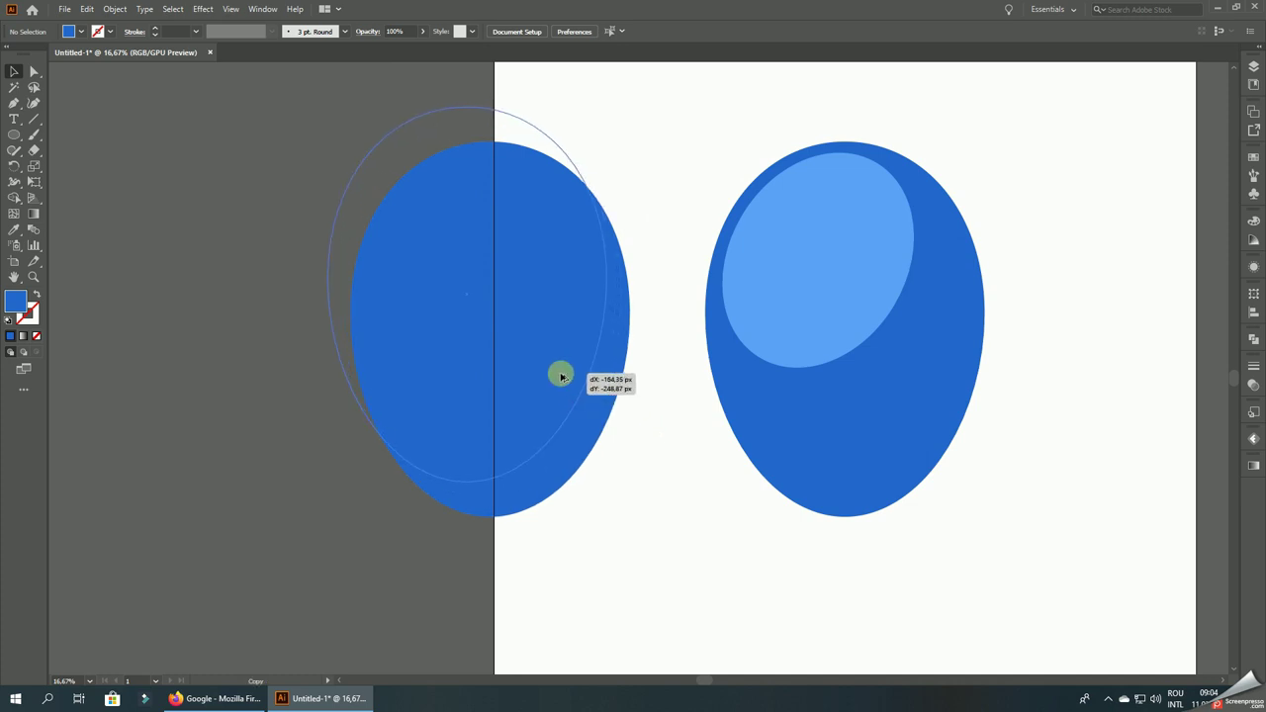
drag(561, 375, 544, 380)
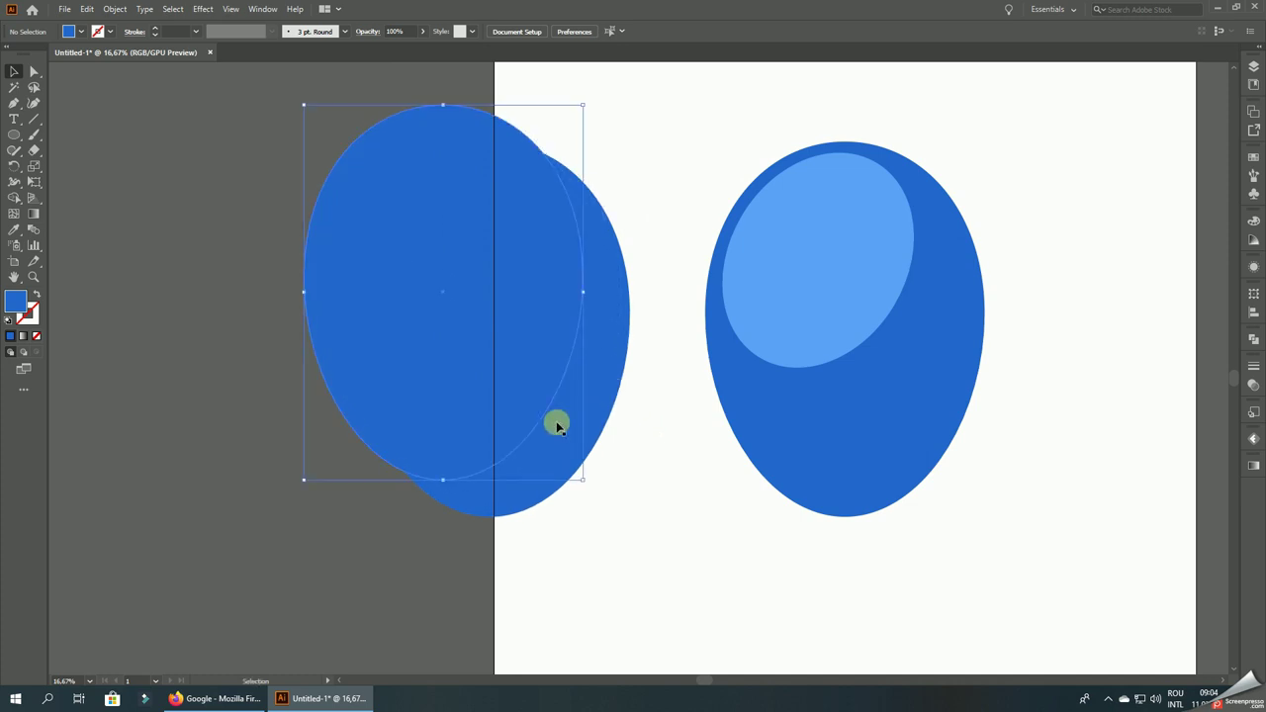
drag(583, 482, 594, 495)
mouse_move(517, 404)
mouse_down()
mouse_move(502, 384)
mouse_move(551, 418)
mouse_up()
key(ctrl+z)
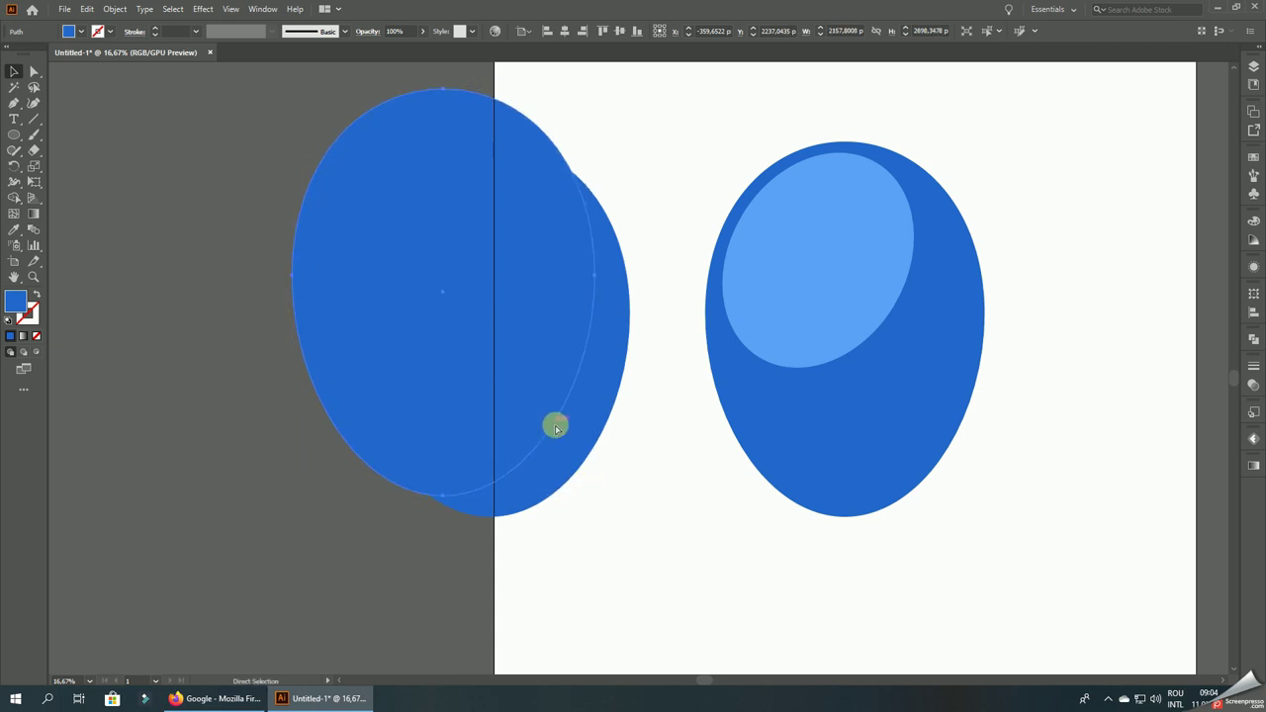
key(ctrl+z)
drag(524, 374, 604, 350)
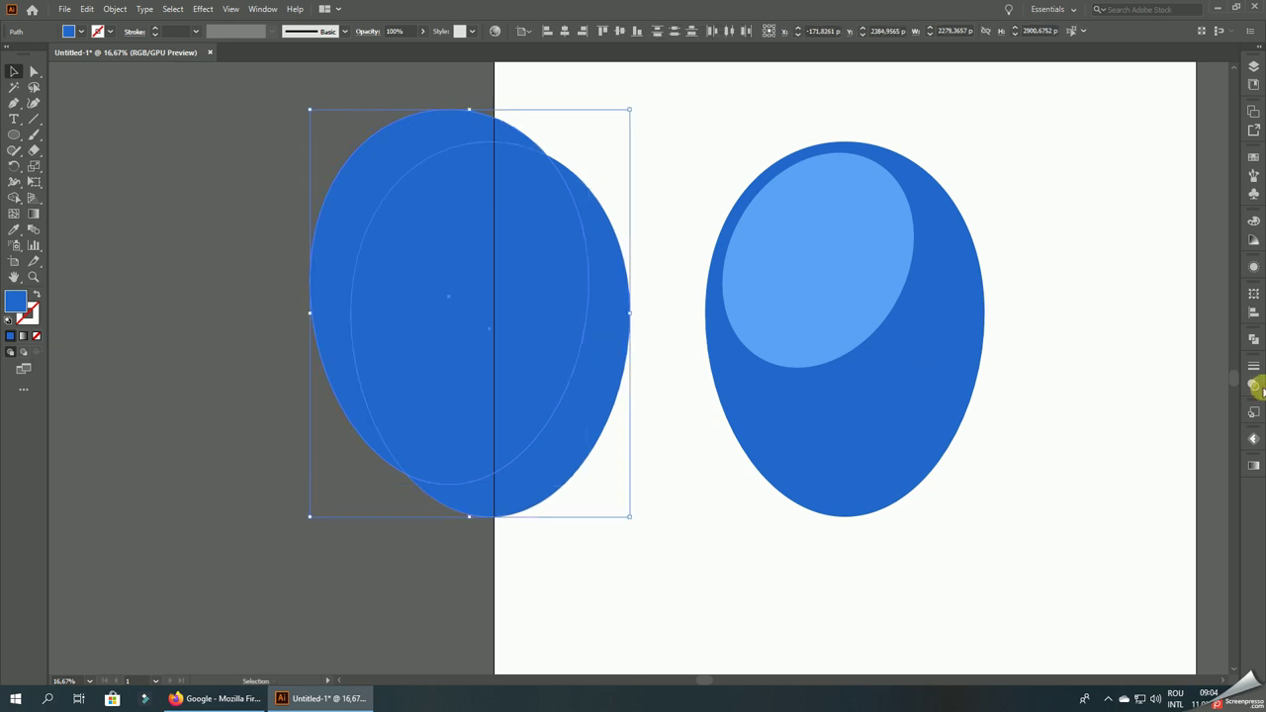
- Divide the overlapping ellipses with Pathfinder, ungroup, and delete all pieces except the crescent
click(1254, 317)
click(1100, 401)
right_click(545, 277)
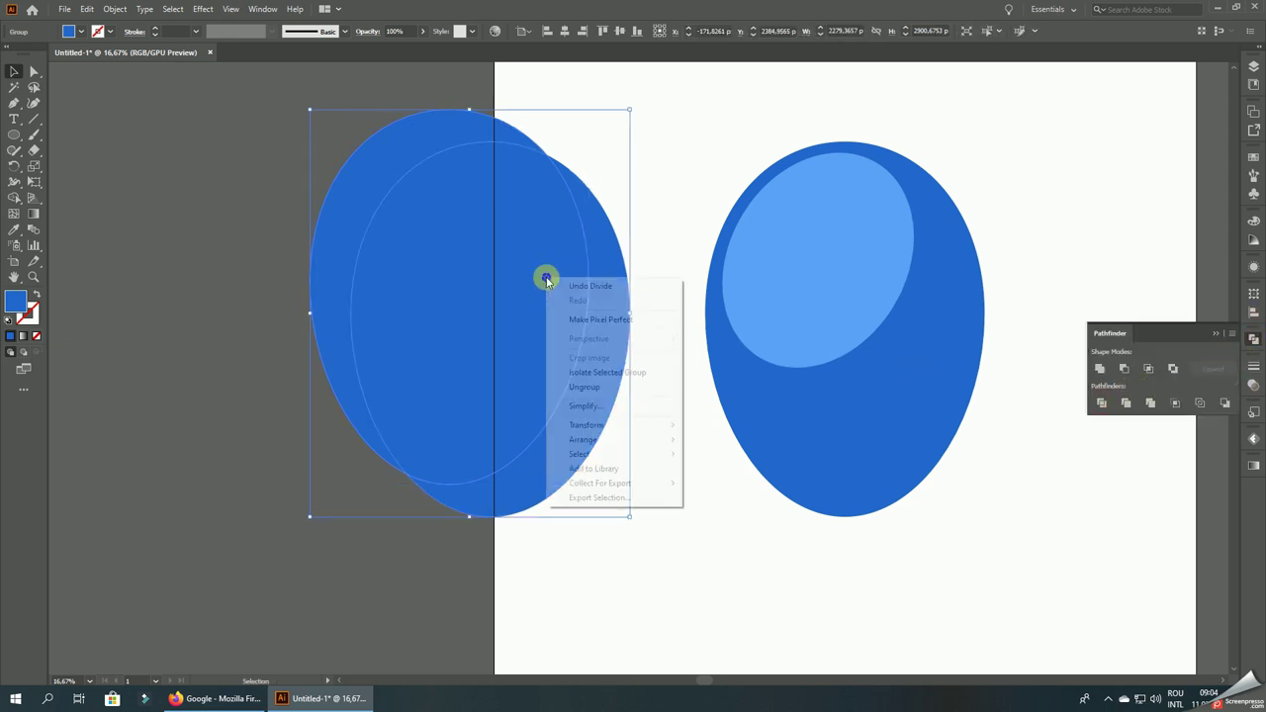
click(600, 389)
click(495, 329)
key(Delete)
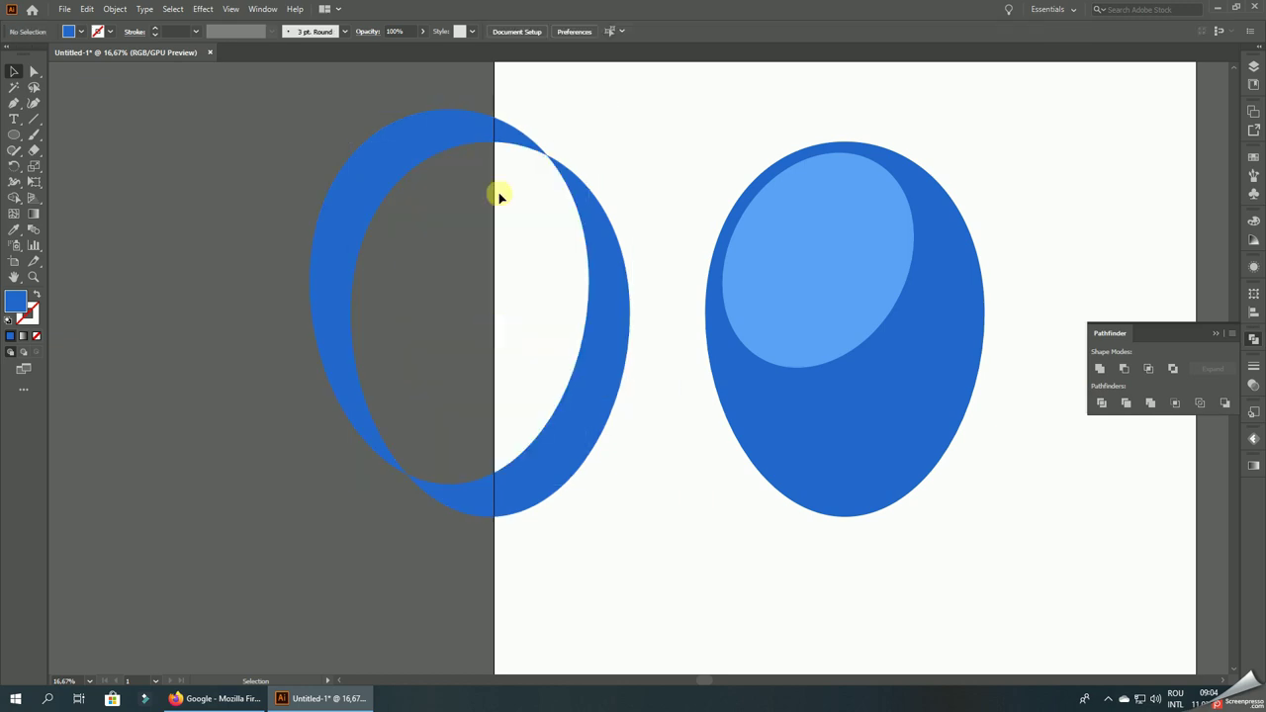
drag(445, 87, 488, 185)
key(Delete)
- Move and scale the crescent to fit the balloon's right edge
scroll(680, 176, right, 5)
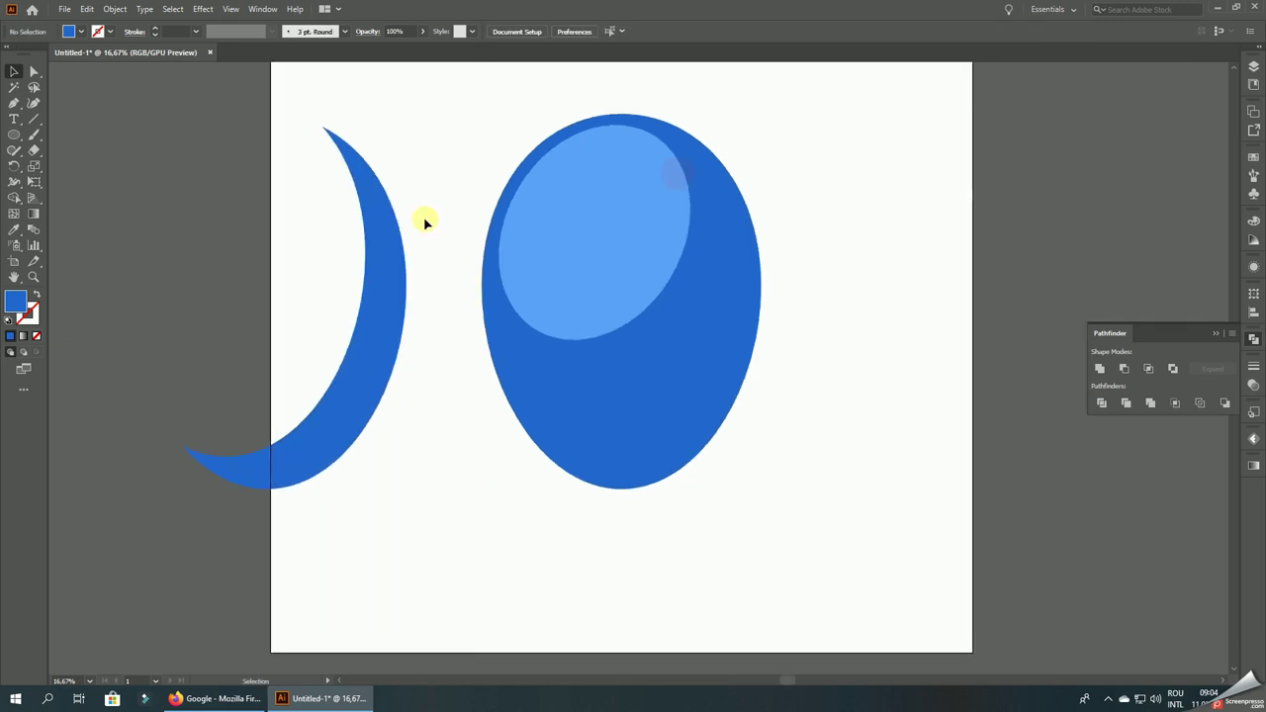
drag(400, 238, 748, 238)
drag(757, 127, 754, 133)
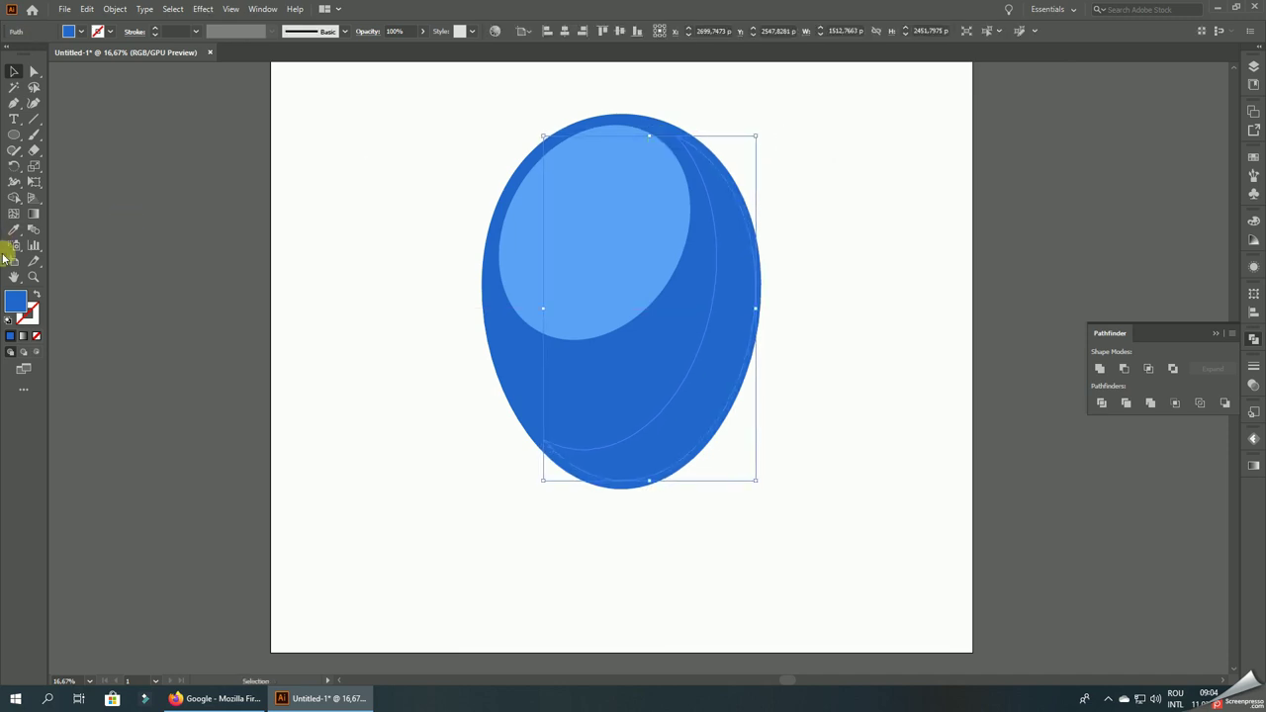
- Fill the crescent black and lower its opacity to about 15%
double_click(14, 298)
click(613, 442)
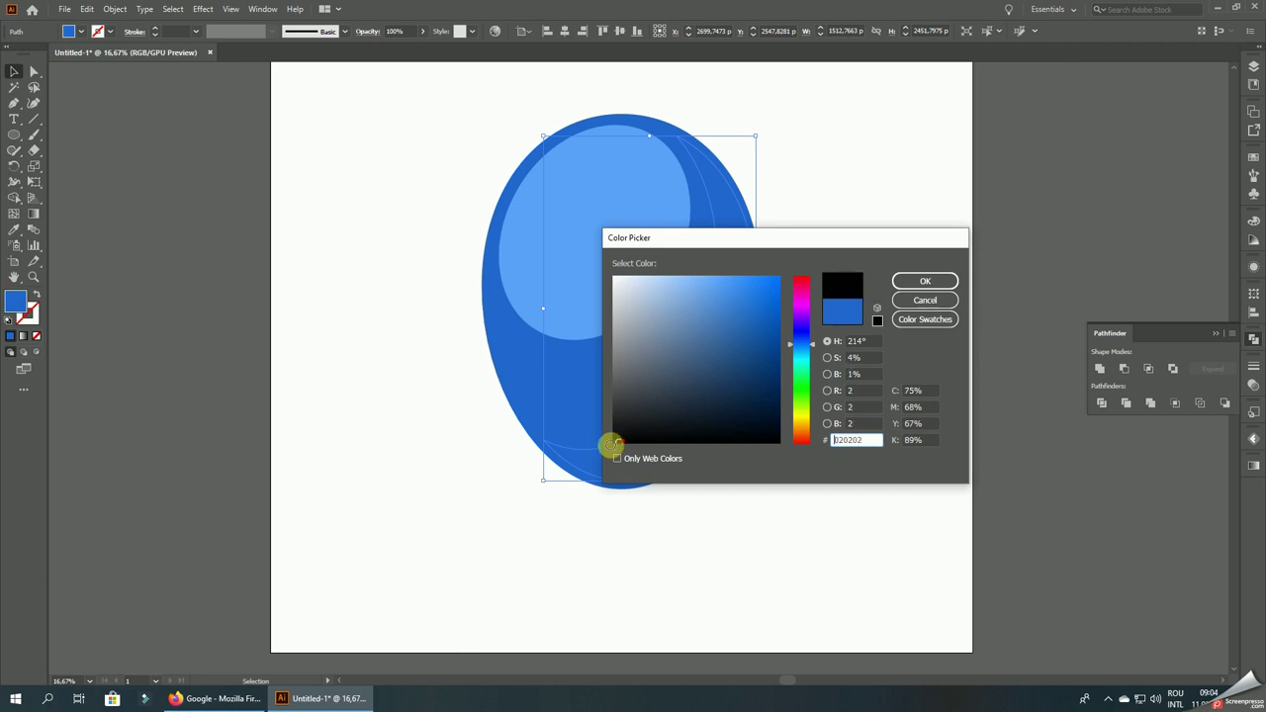
click(924, 282)
click(422, 31)
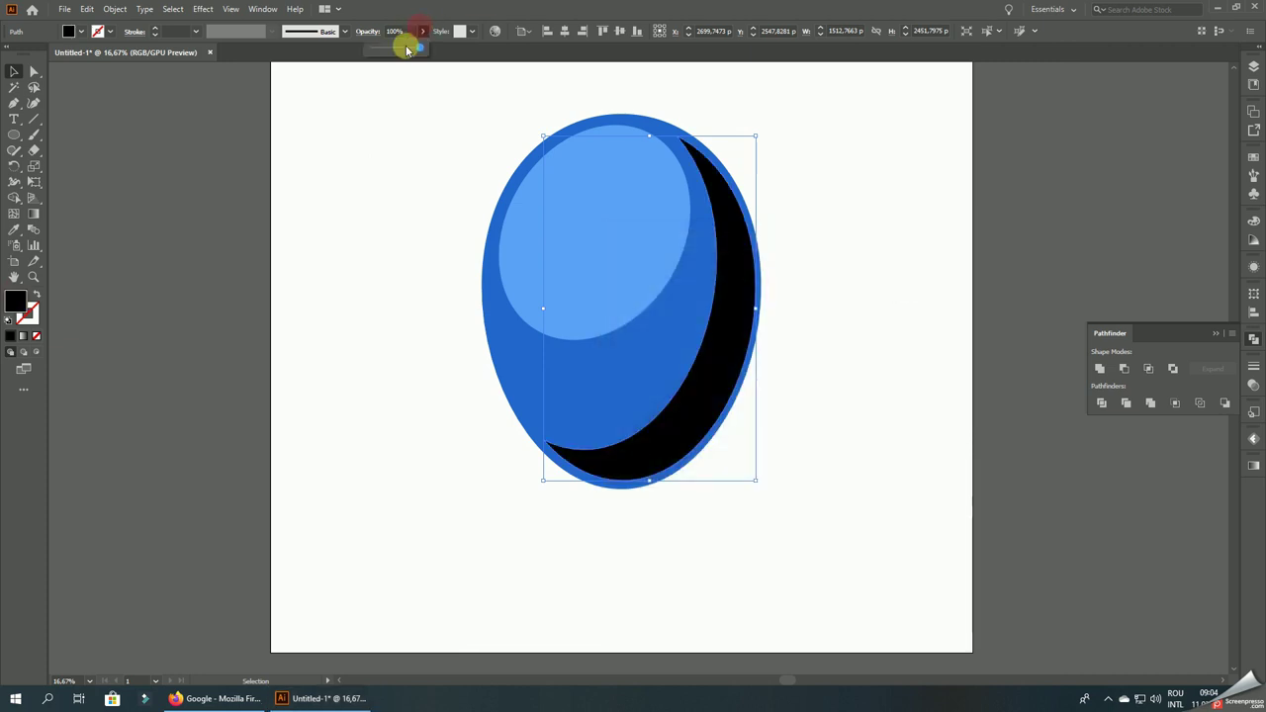
click(403, 50)
drag(392, 50, 383, 52)
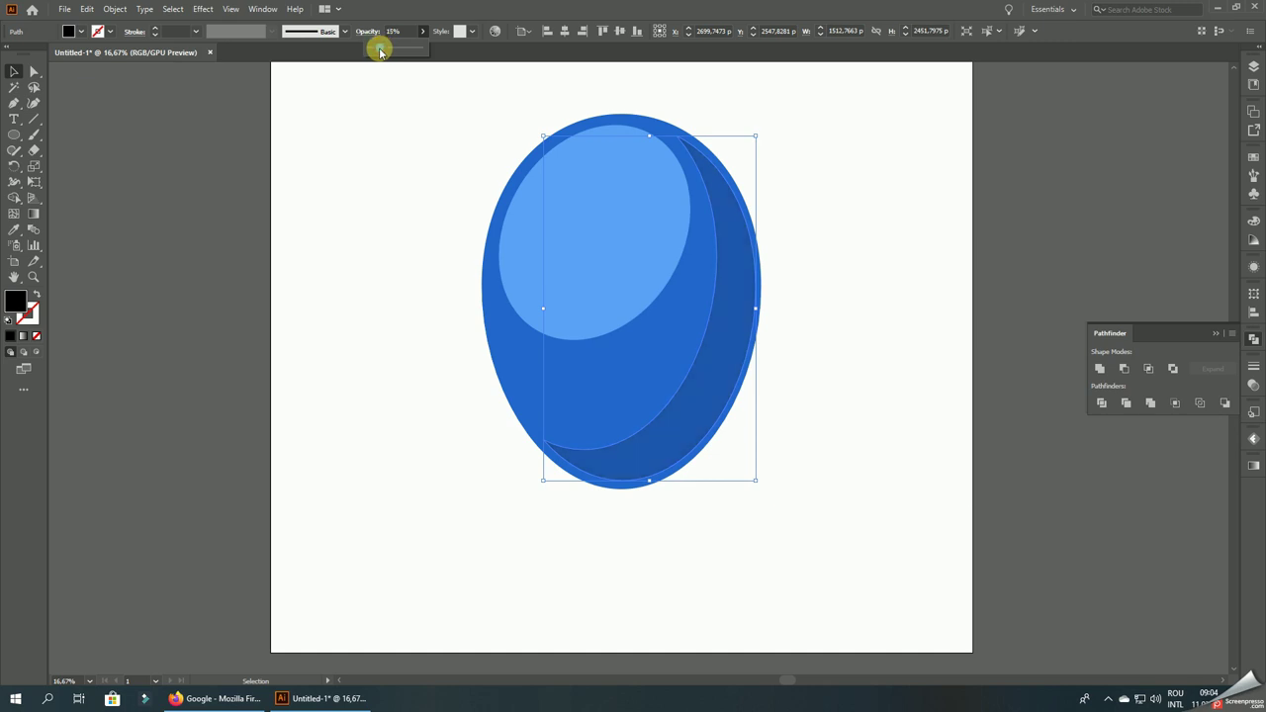
- Draw a closed curved black sliver with the Pen tool inside the light-blue highlight
click(863, 208)
key(ctrl+minus)
key(ctrl+minus)
key(ctrl+minus)
key(ctrl+plus)
key(ctrl+plus)
key(ctrl+plus)
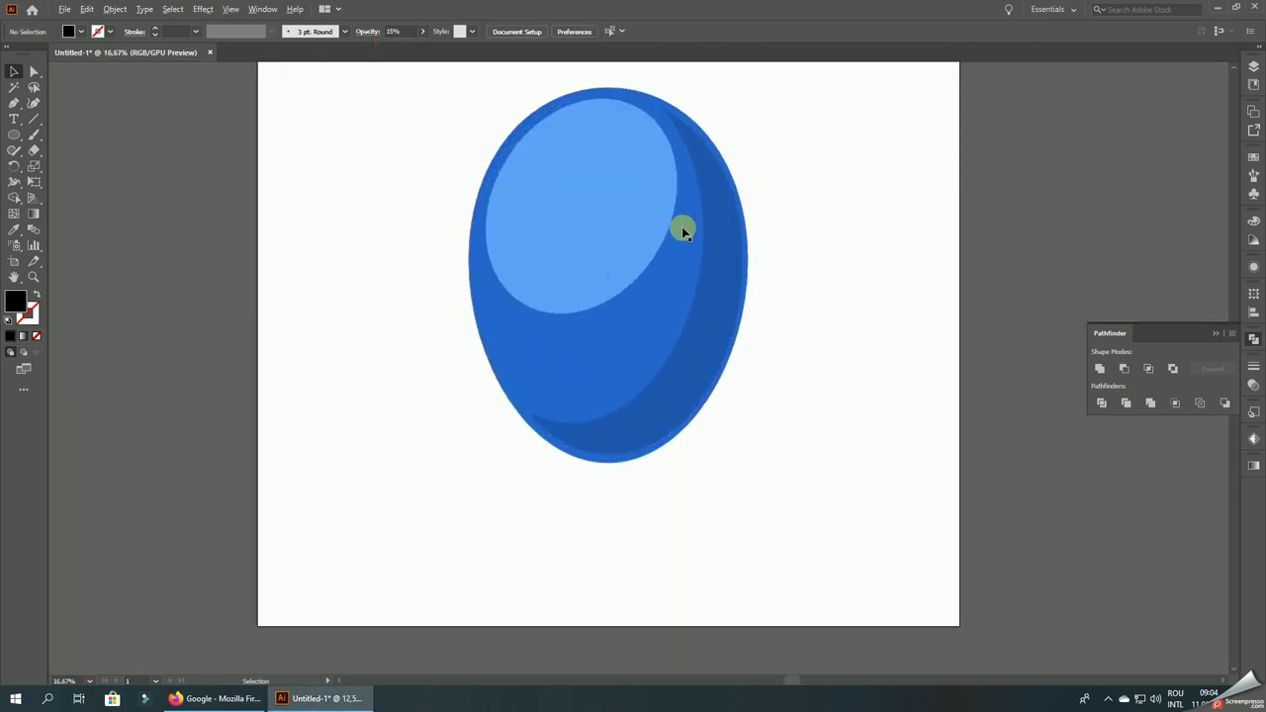
click(13, 103)
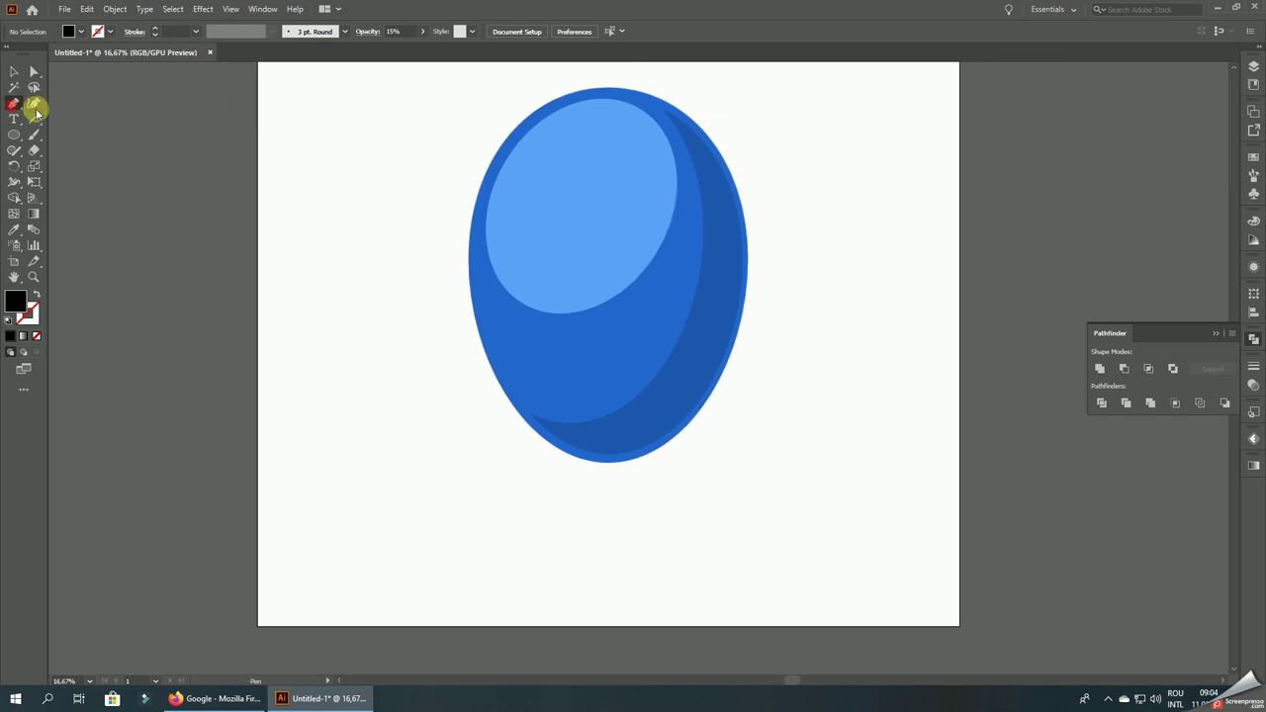
drag(564, 146, 588, 117)
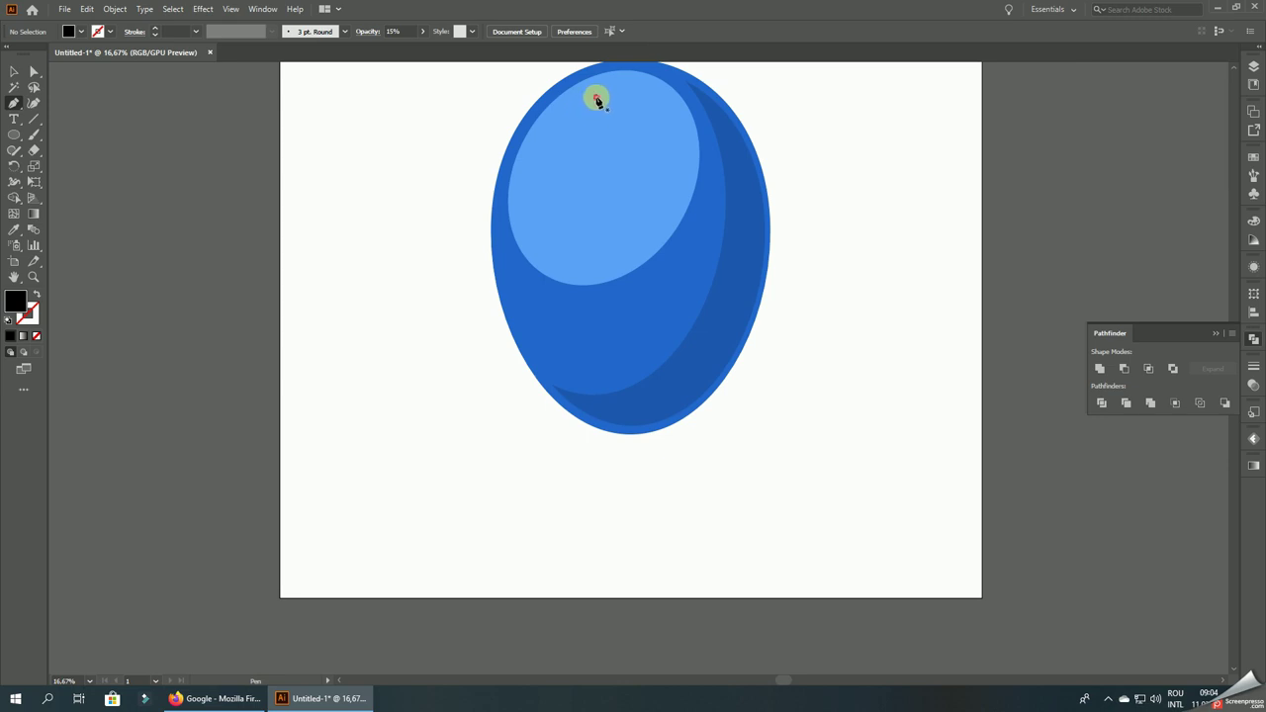
click(595, 98)
drag(555, 332, 578, 381)
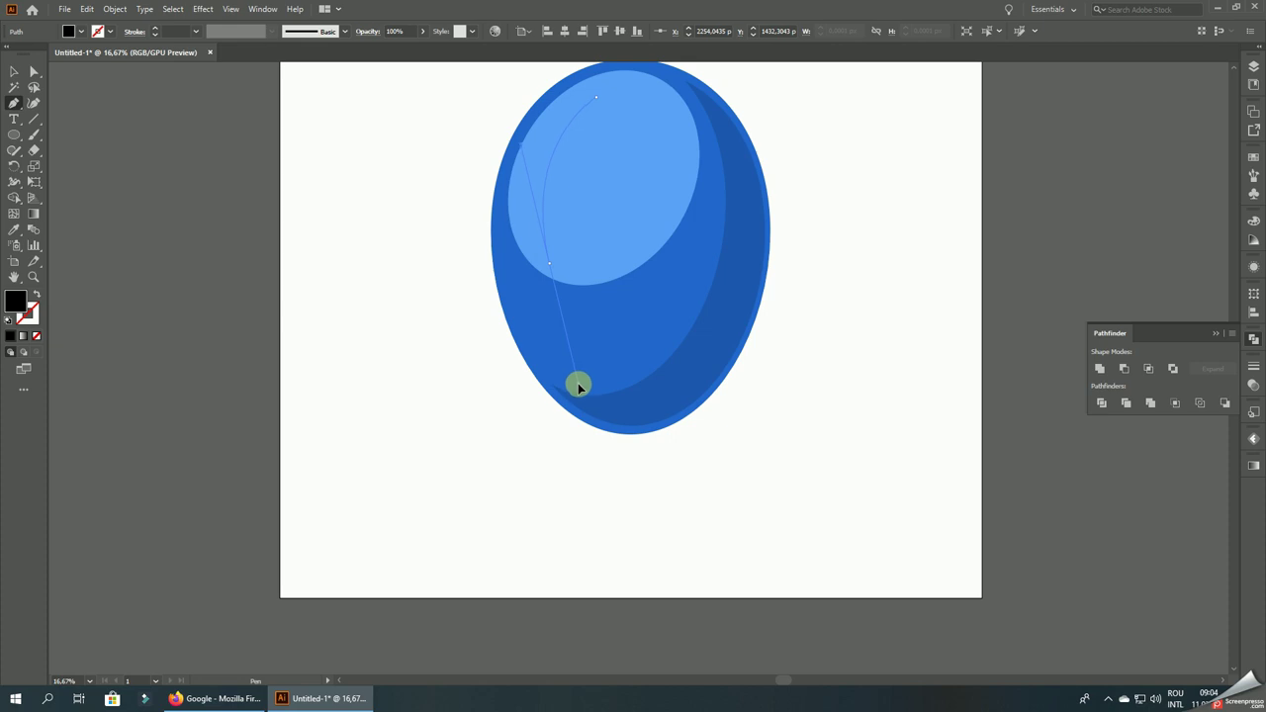
click(550, 262)
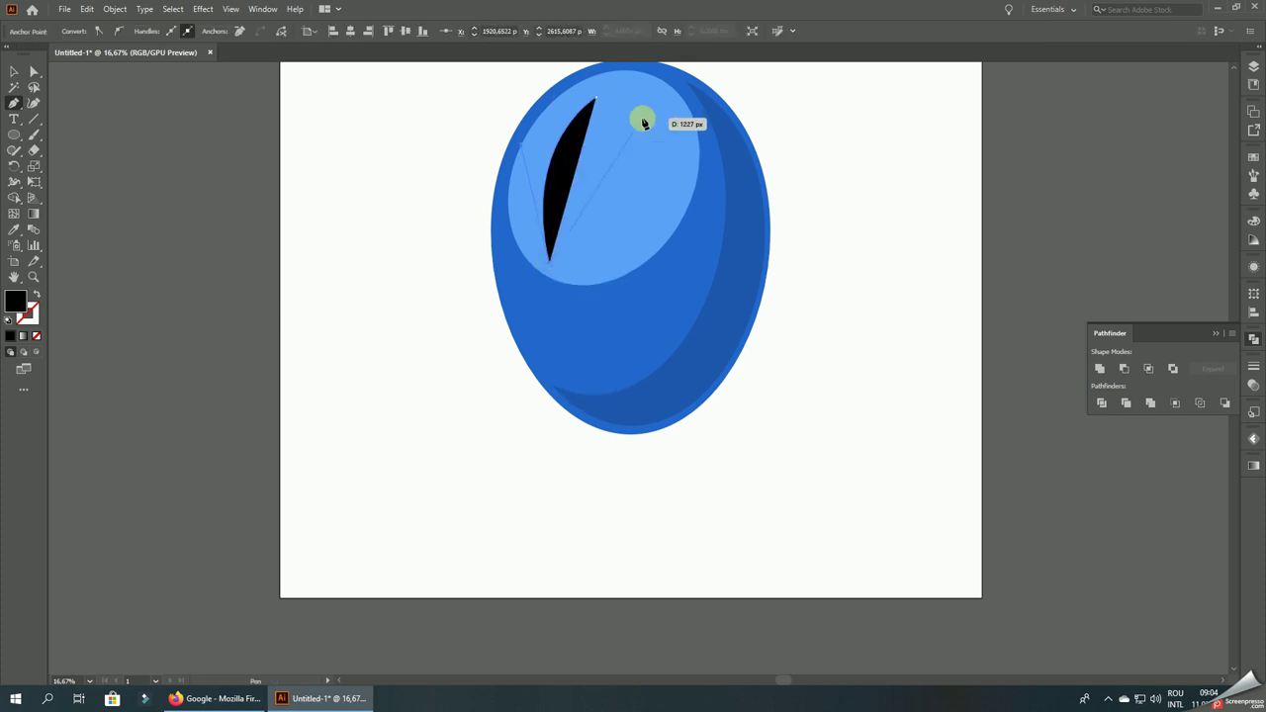
drag(643, 122, 712, 86)
mouse_move(638, 112)
mouse_down()
mouse_move(599, 101)
mouse_move(571, 144)
mouse_move(566, 132)
mouse_up()
- Rotate the black sliver slightly into place
click(14, 71)
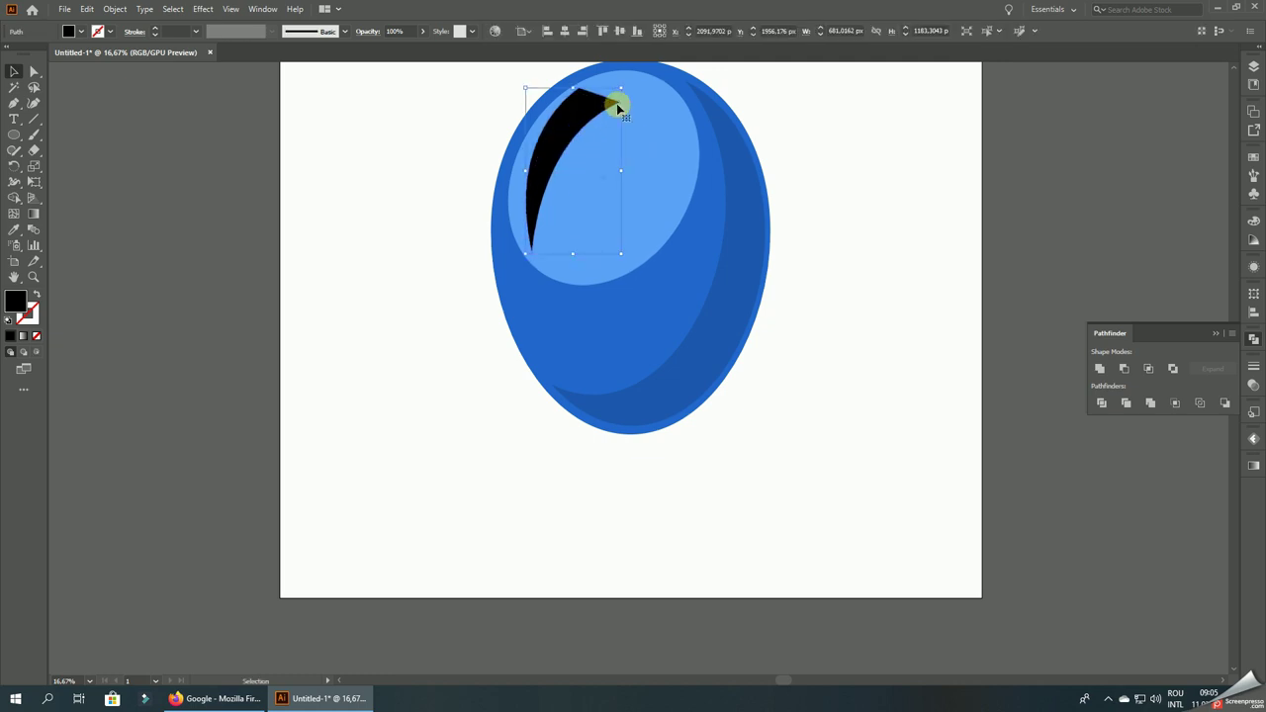
drag(624, 89, 631, 91)
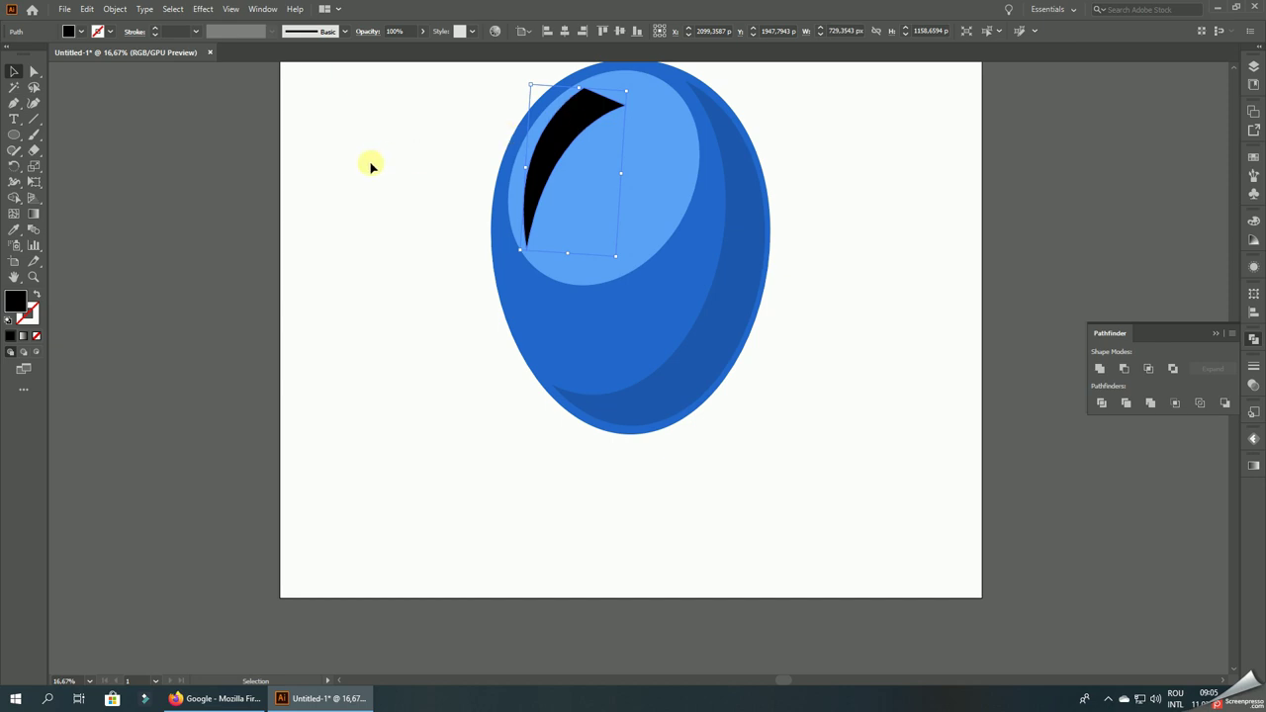
key(ctrl+plus)
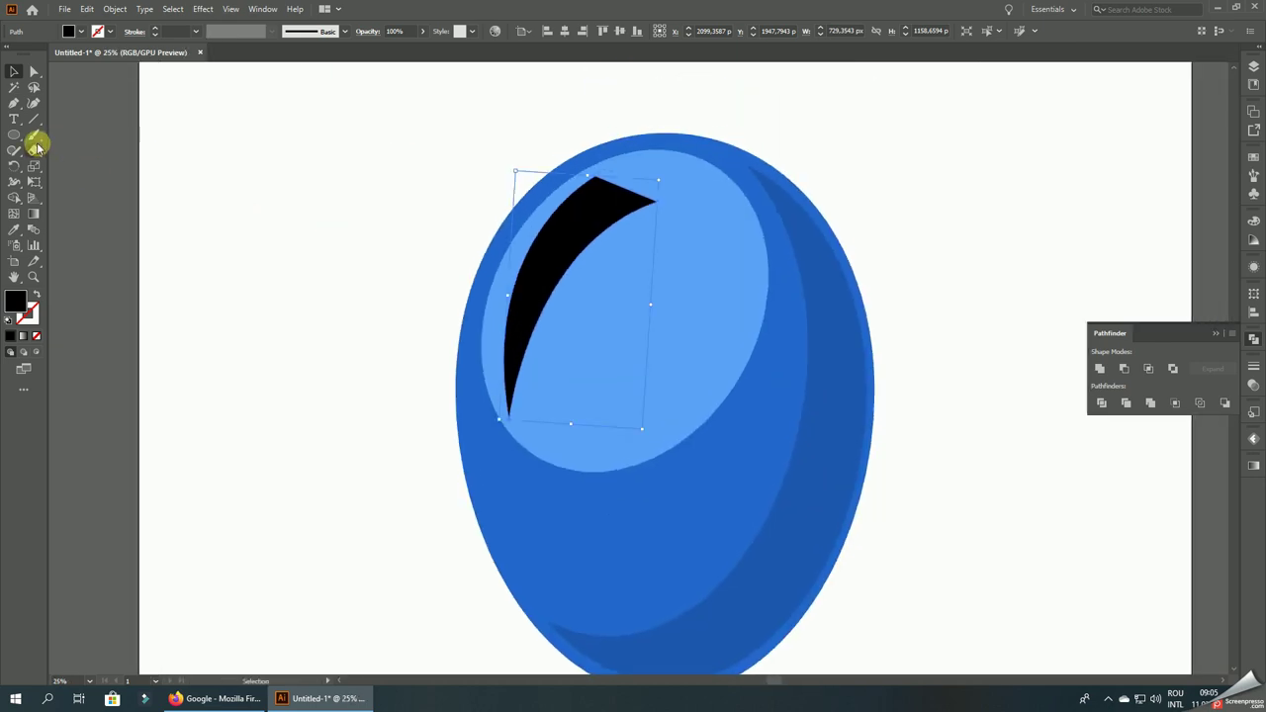
- Cut across the black sliver near its top with the Knife tool
drag(36, 151, 79, 179)
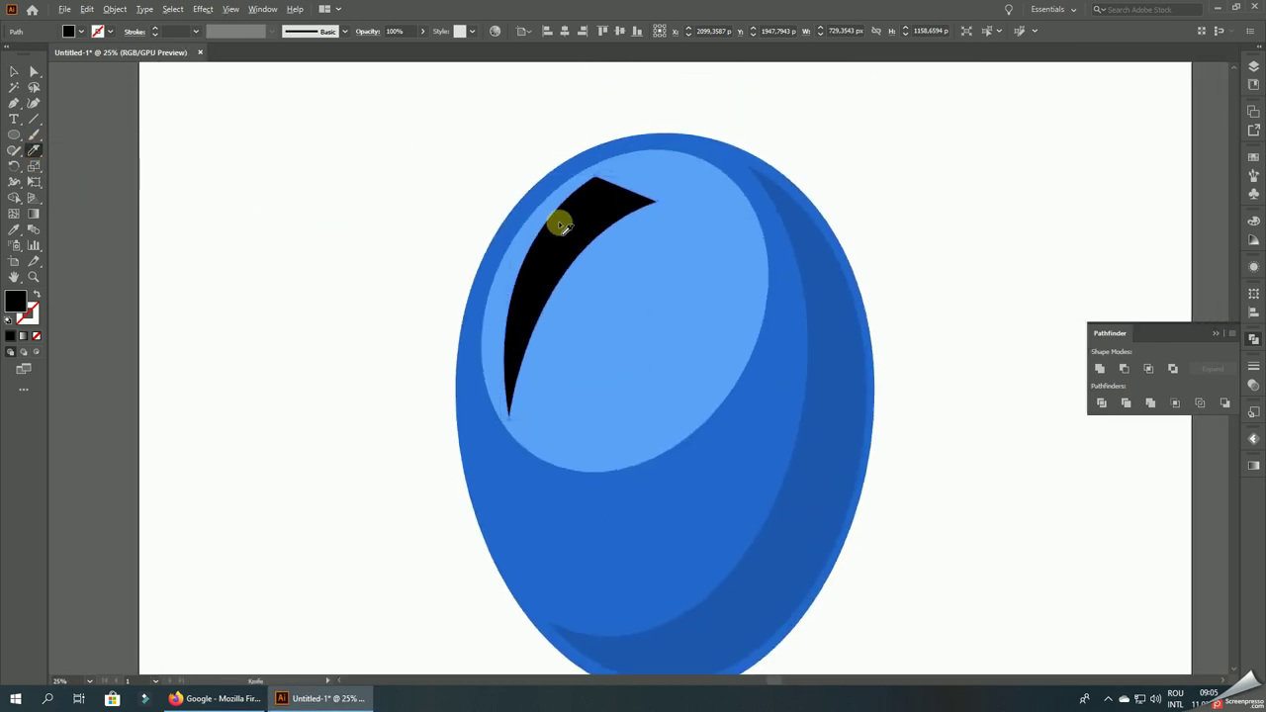
mouse_move(546, 218)
mouse_down()
mouse_move(596, 242)
mouse_move(631, 287)
mouse_up()
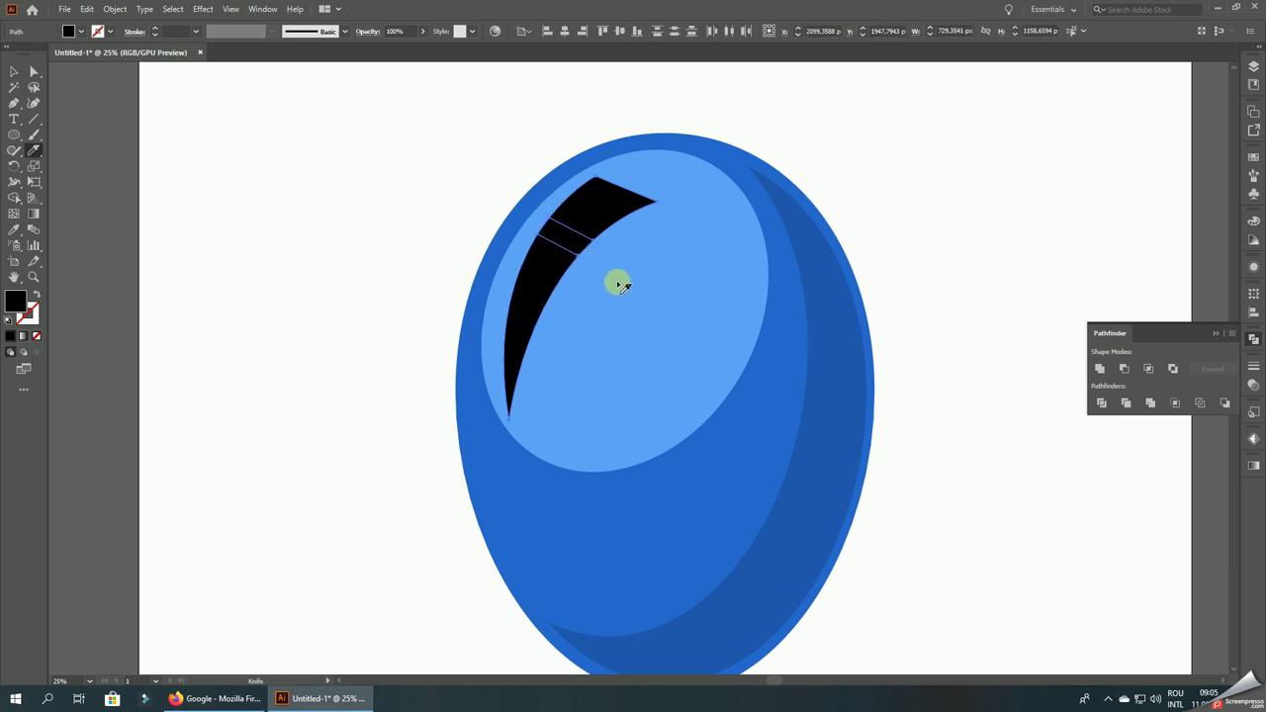
drag(545, 223, 633, 269)
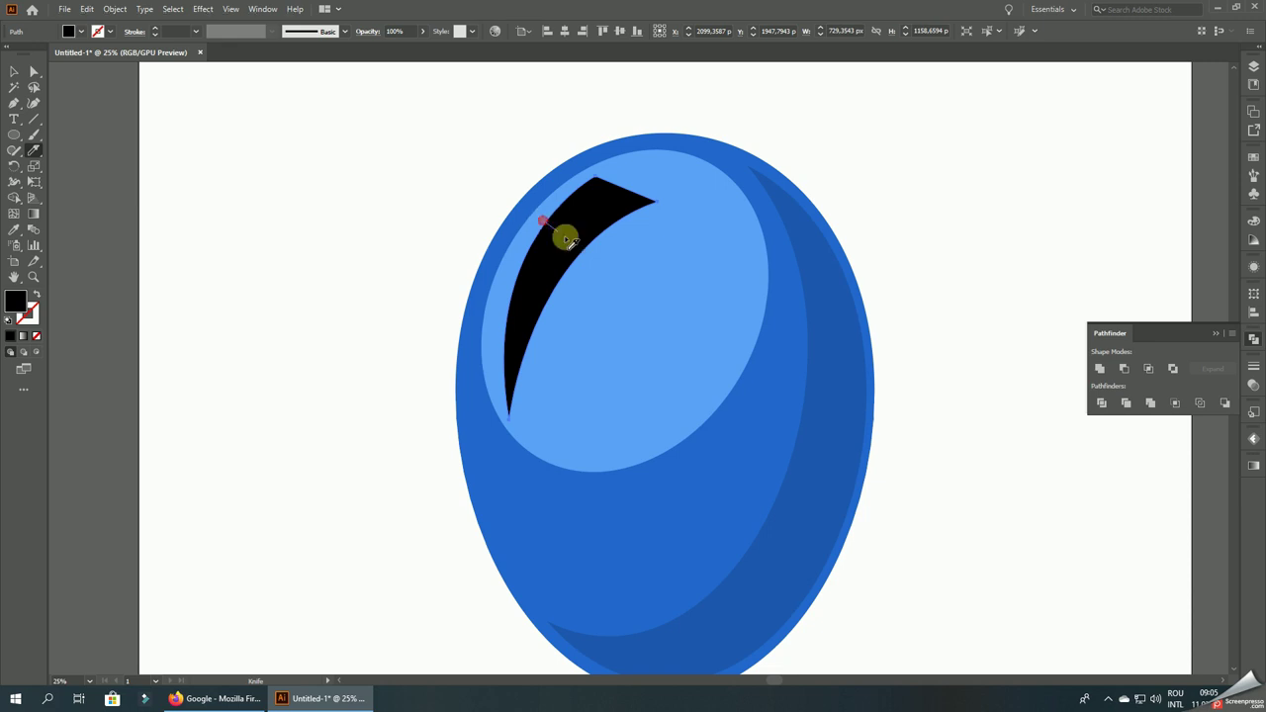
click(551, 266)
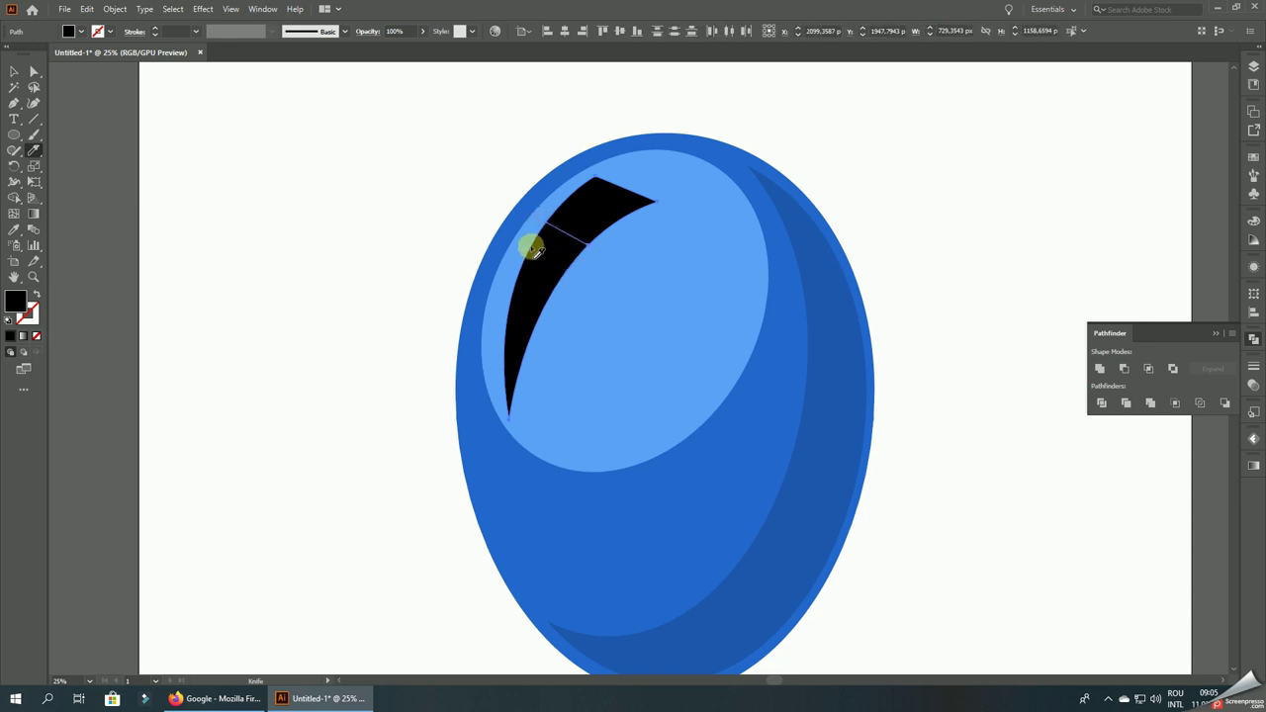
drag(537, 247, 636, 297)
- Drag the top piece away to leave a small gap between the two sliver pieces
click(14, 72)
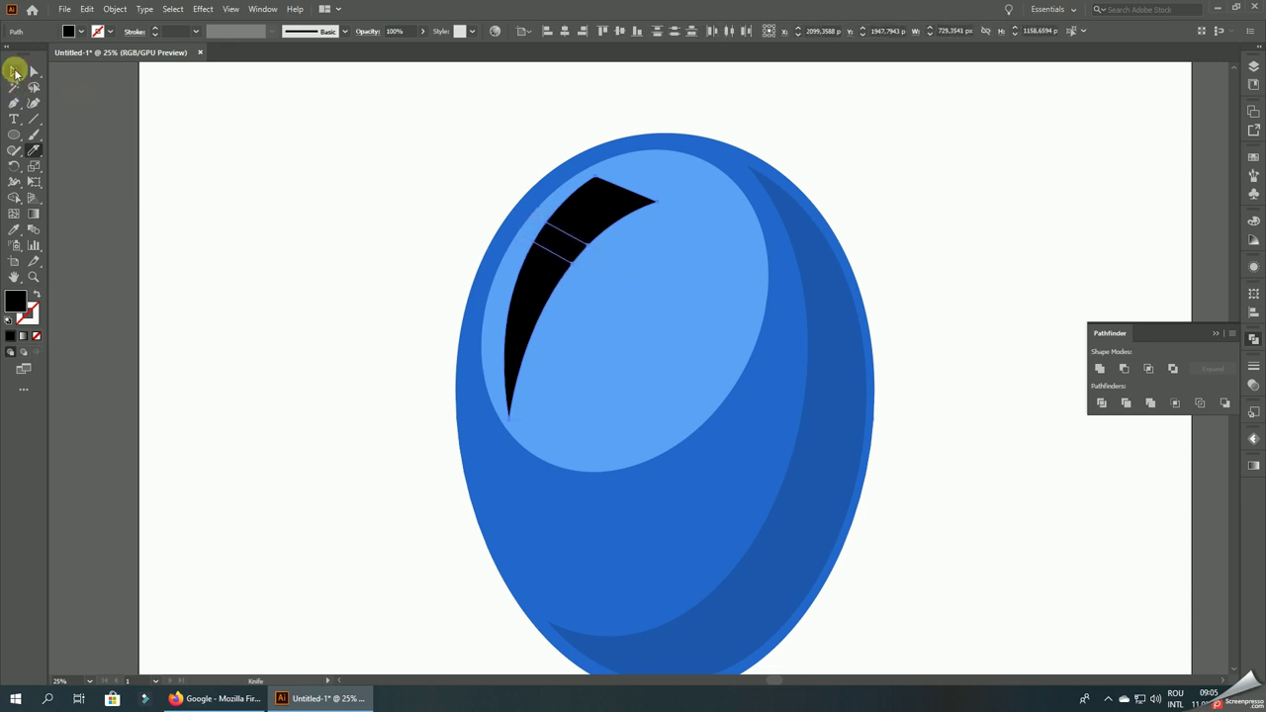
click(183, 99)
drag(554, 241, 579, 210)
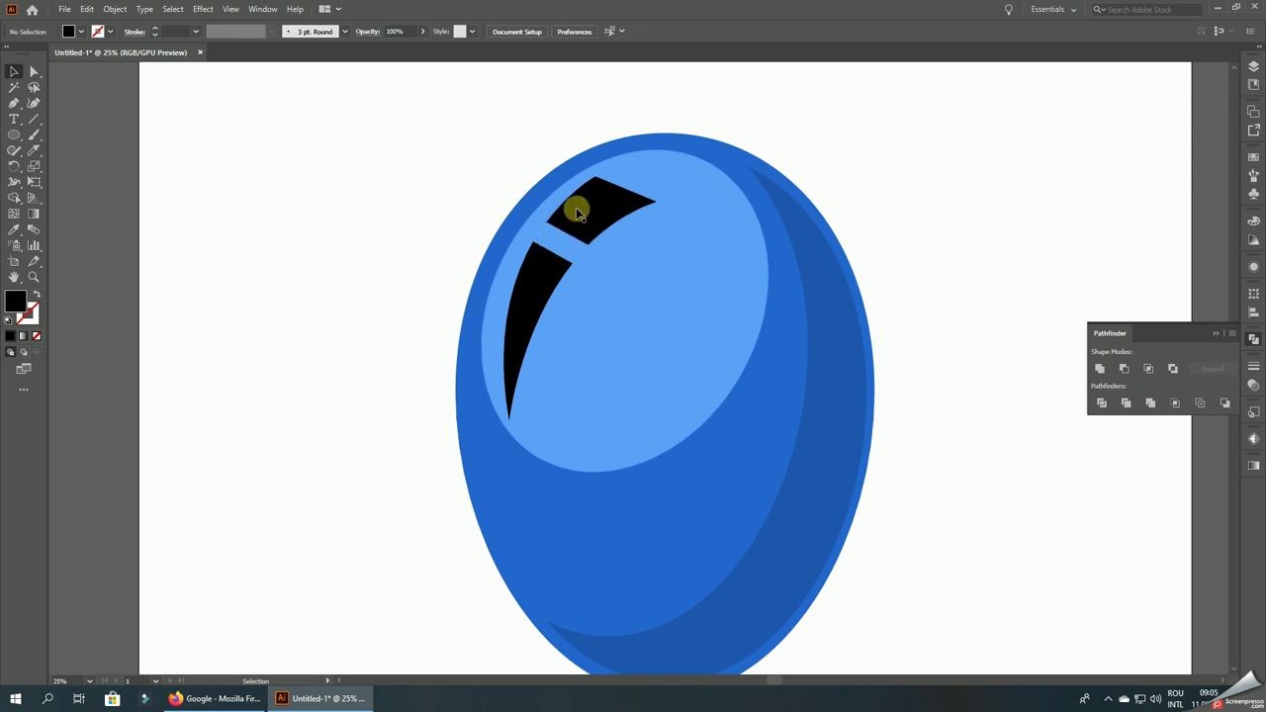
shift+click(551, 264)
click(14, 229)
- Fill both sliver pieces white
click(300, 212)
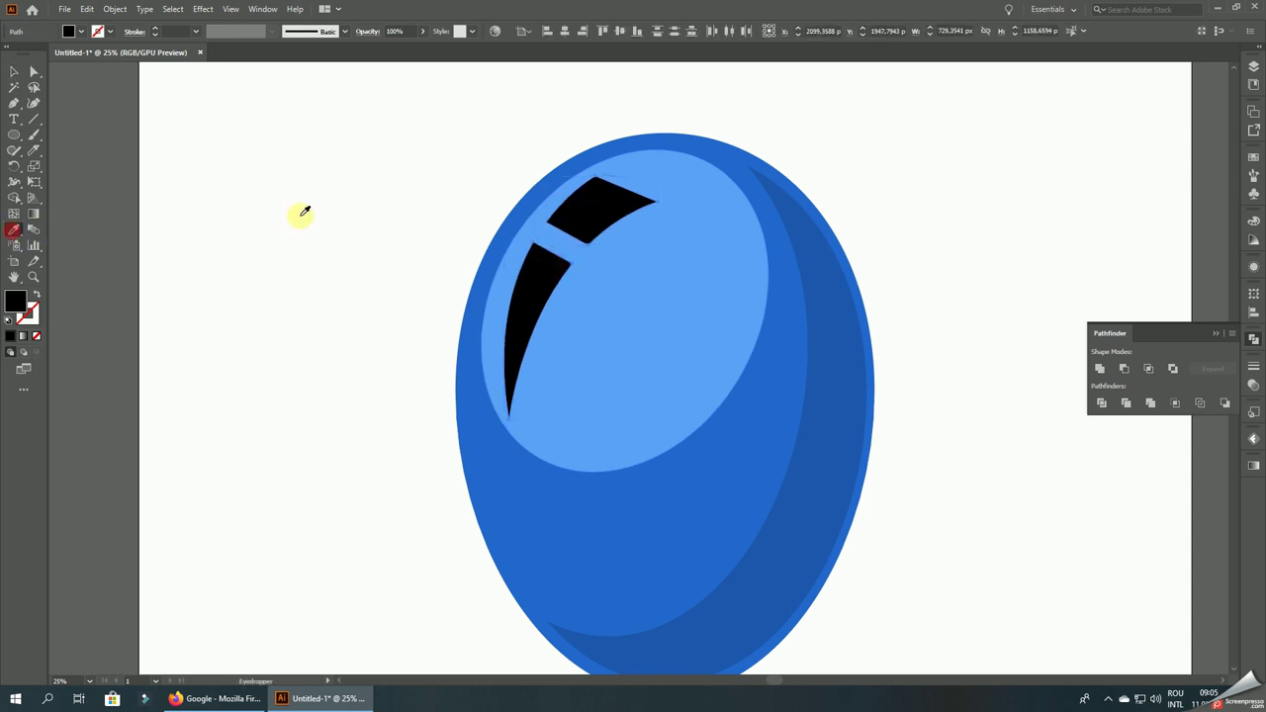
click(14, 71)
click(176, 142)
- Resize the light-blue highlight ellipse slightly
key(ctrl+minus)
key(ctrl+minus)
key(ctrl+minus)
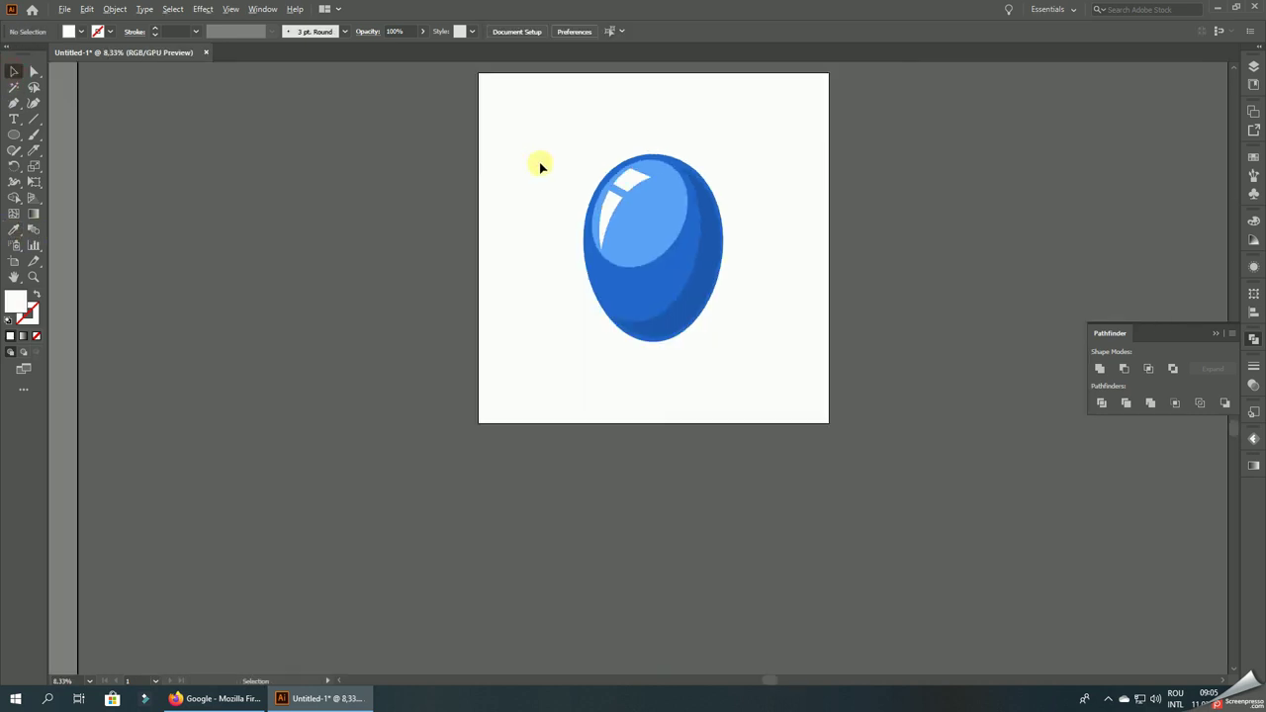
scroll(650, 205, up, 1)
click(649, 206)
drag(692, 240, 673, 255)
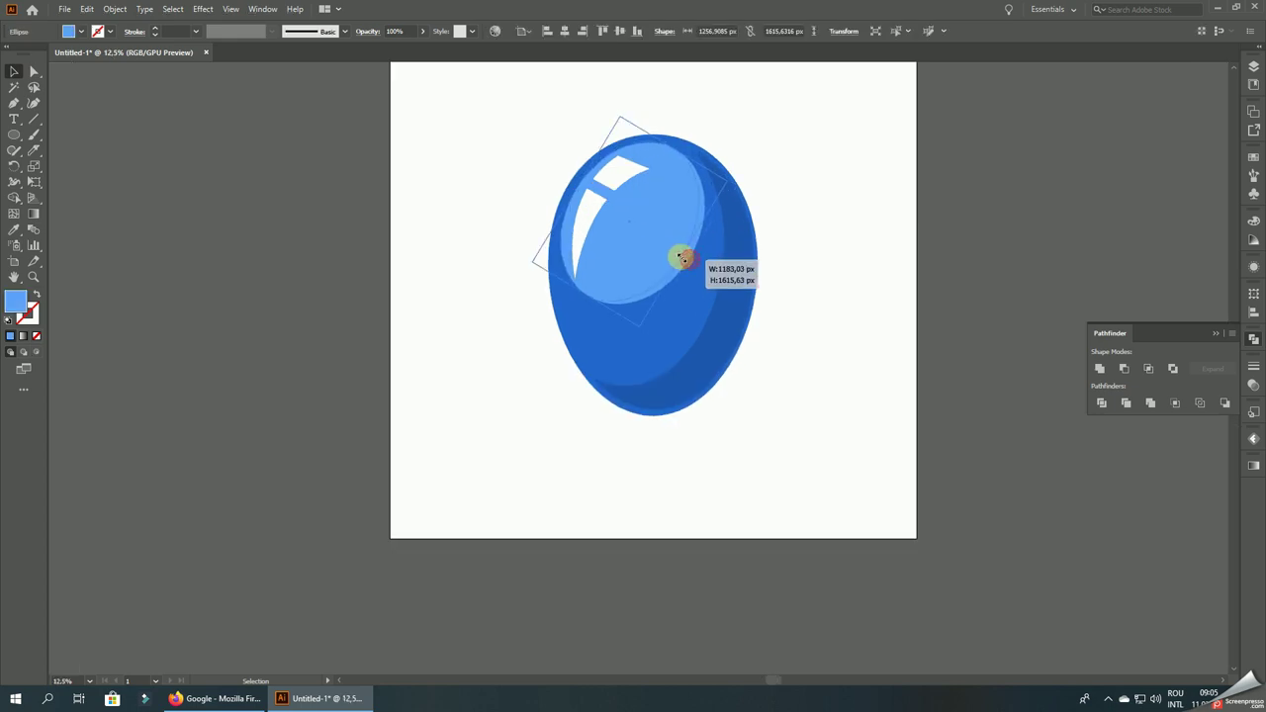
scroll(652, 244, up, 1)
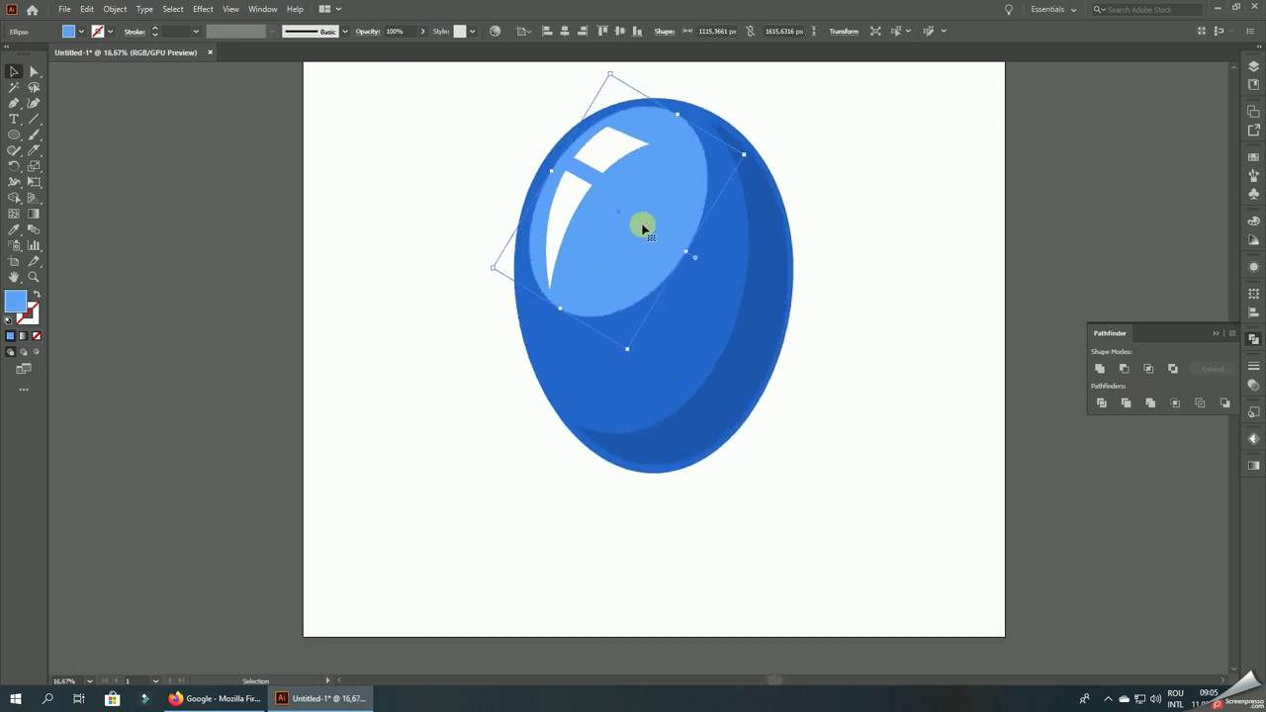
drag(643, 230, 639, 228)
scroll(430, 230, up, 3)
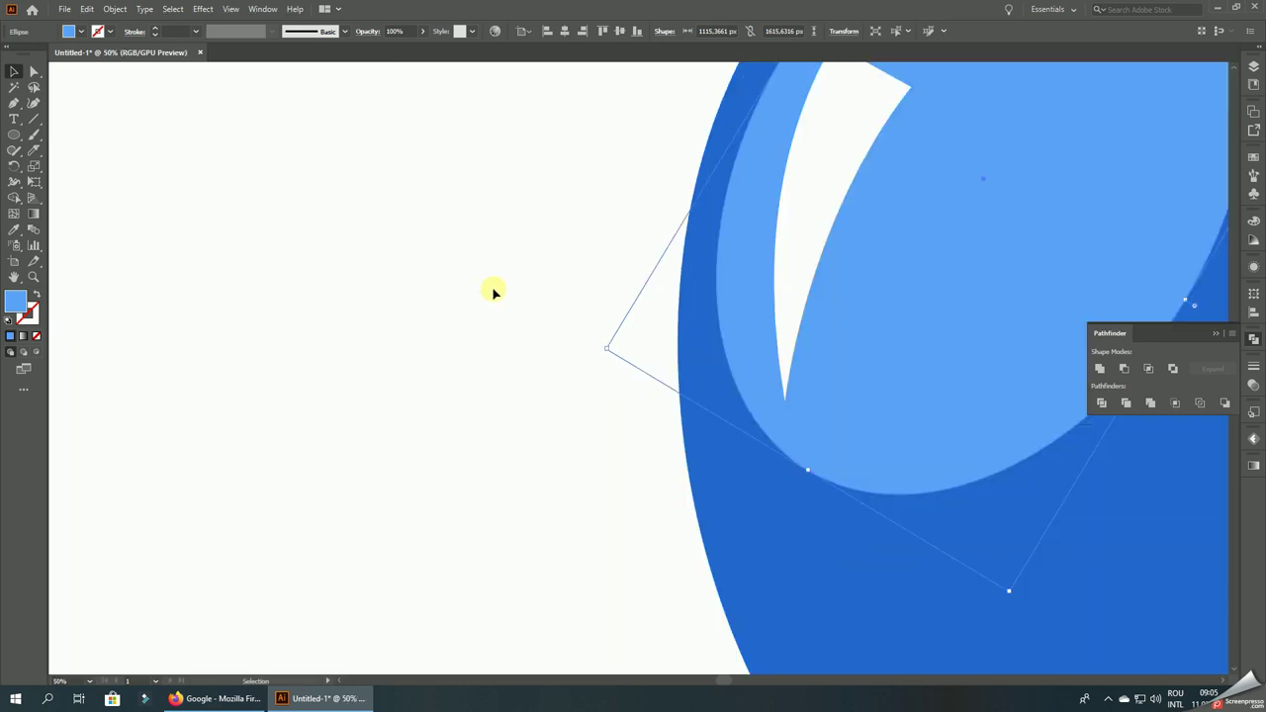
click(613, 404)
scroll(254, 172, down, 3)
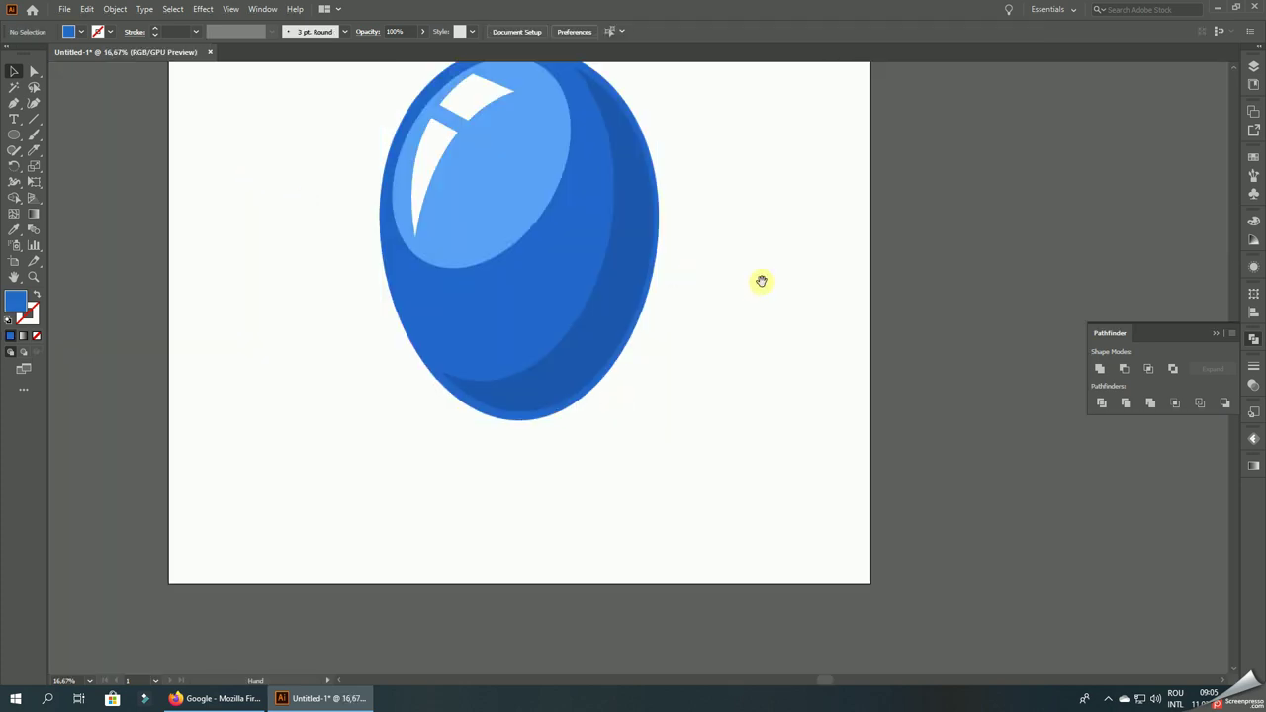
drag(762, 281, 813, 350)
scroll(525, 198, up, 2)
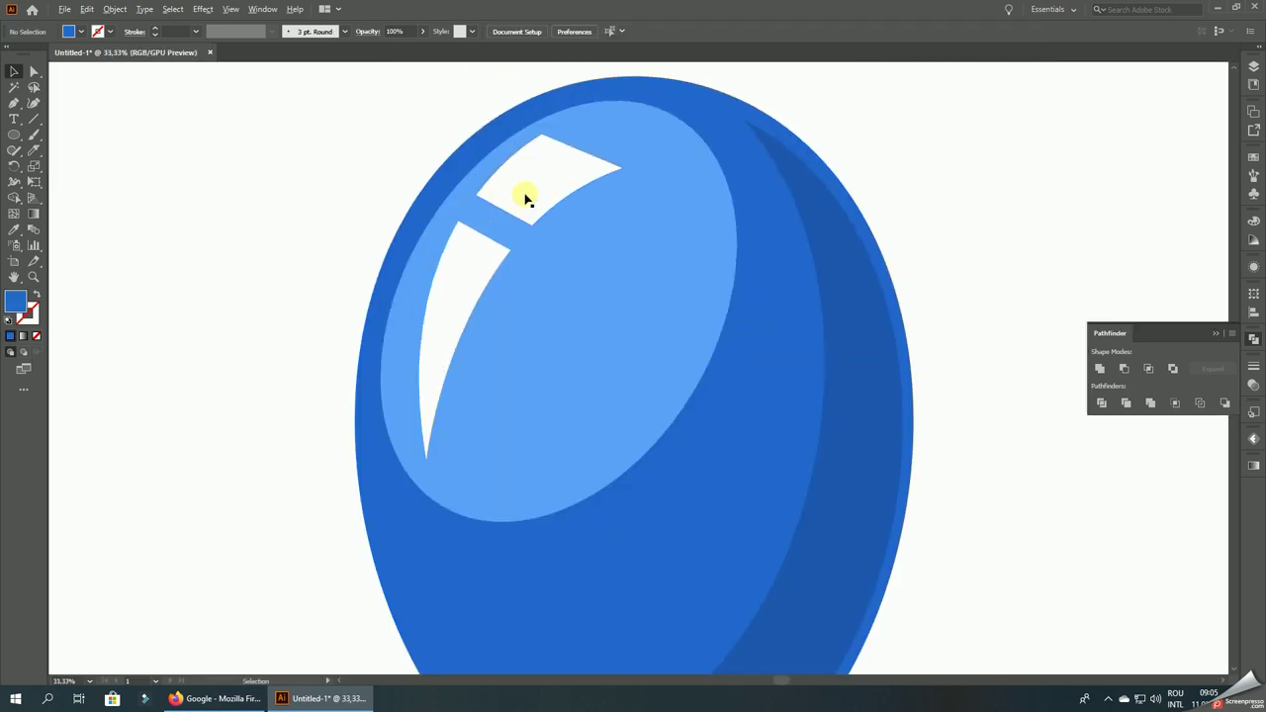
- Lower the light-blue highlight's opacity to 63%
click(530, 208)
click(423, 31)
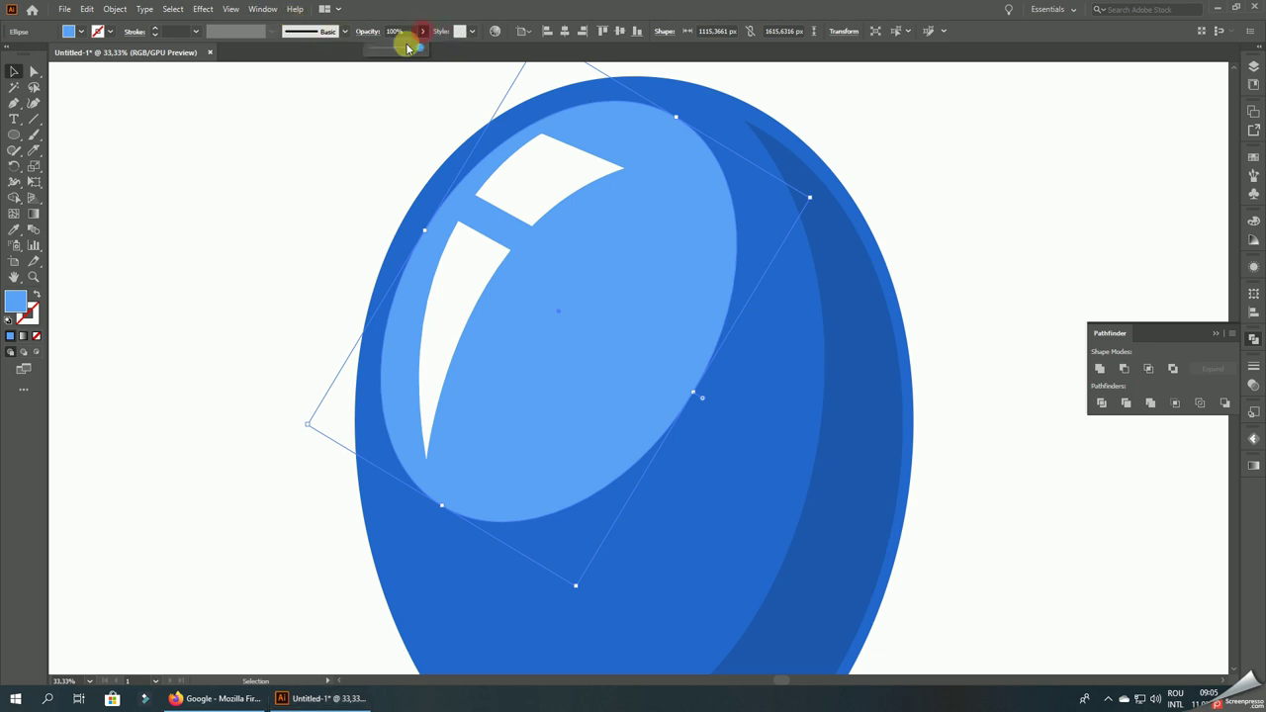
drag(425, 49, 404, 50)
click(322, 123)
key(ctrl+minus)
key(ctrl+minus)
key(ctrl+minus)
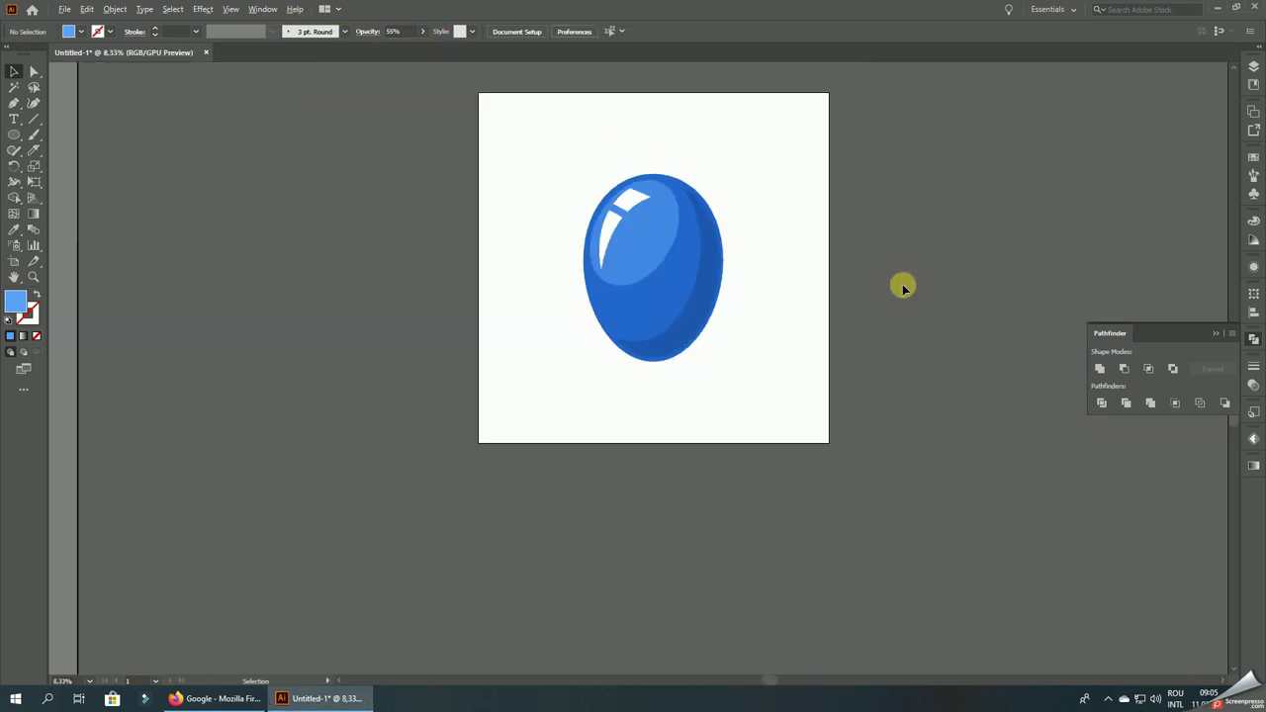
- Nudge the dark shading crescent so it sits neatly inside the balloon's outline
alt+scroll(714, 257, up, 2)
click(713, 255)
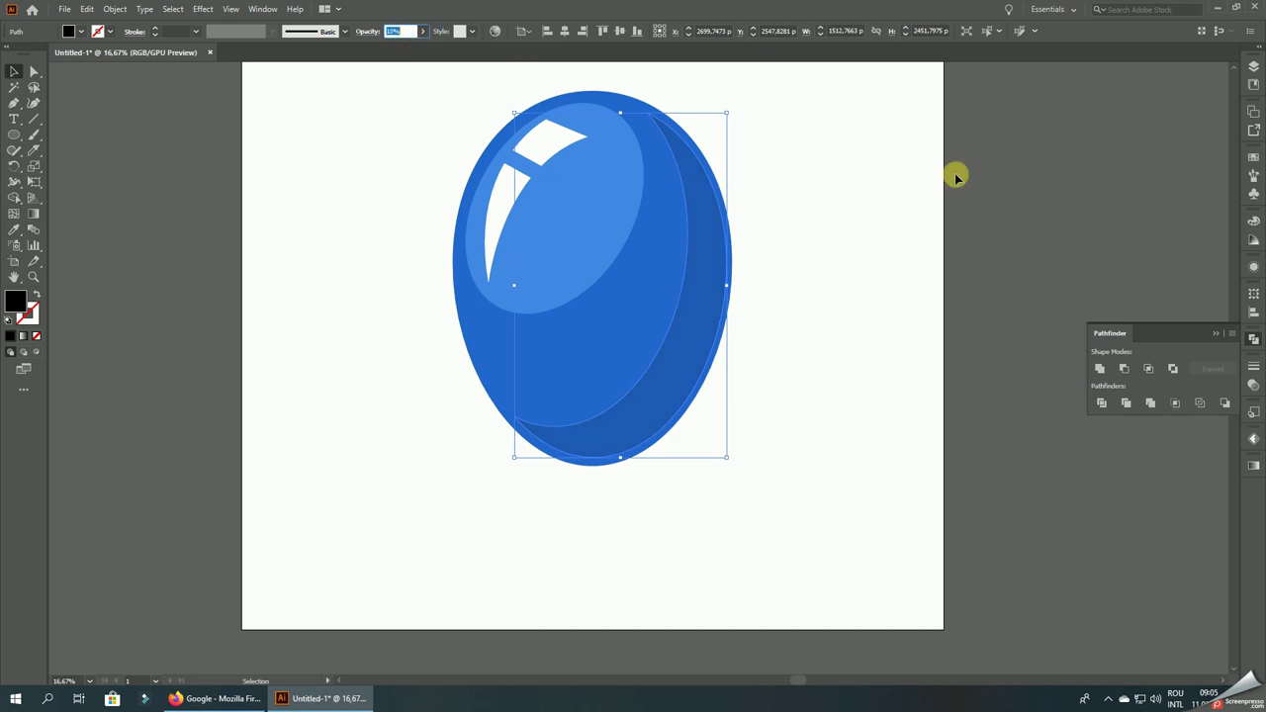
click(898, 316)
alt+scroll(781, 382, up, 1)
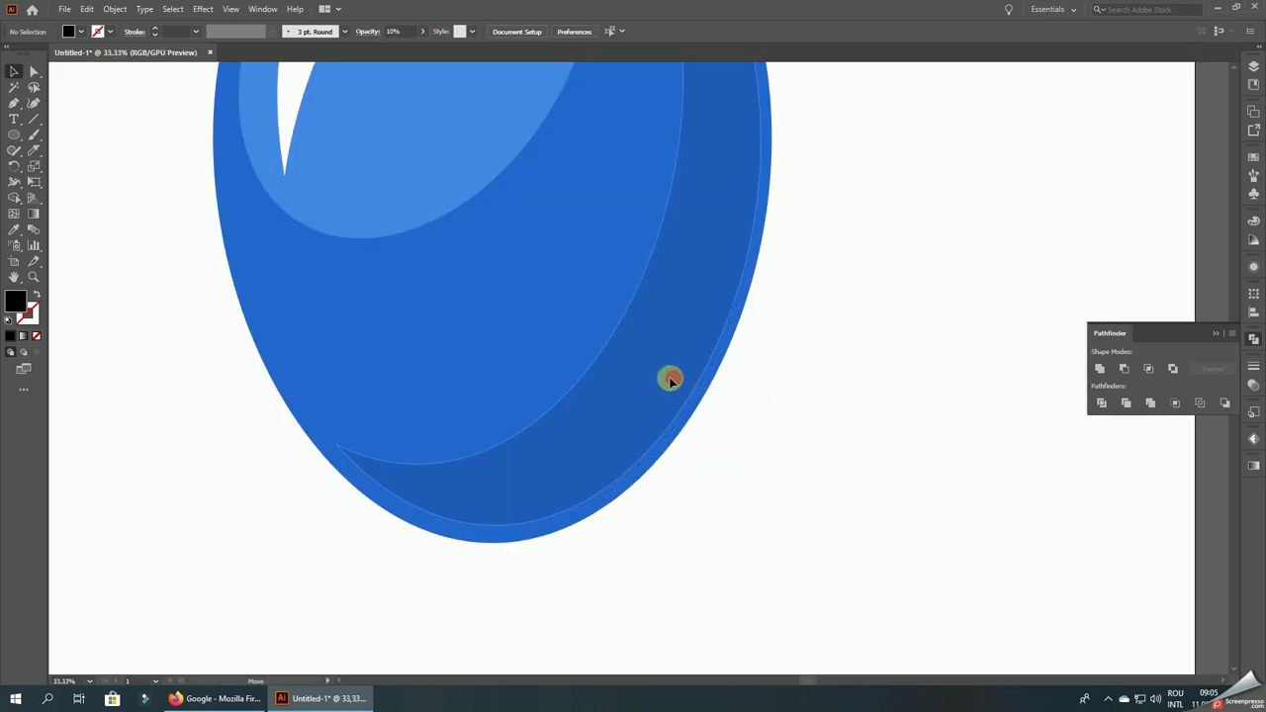
drag(670, 380, 666, 376)
click(892, 378)
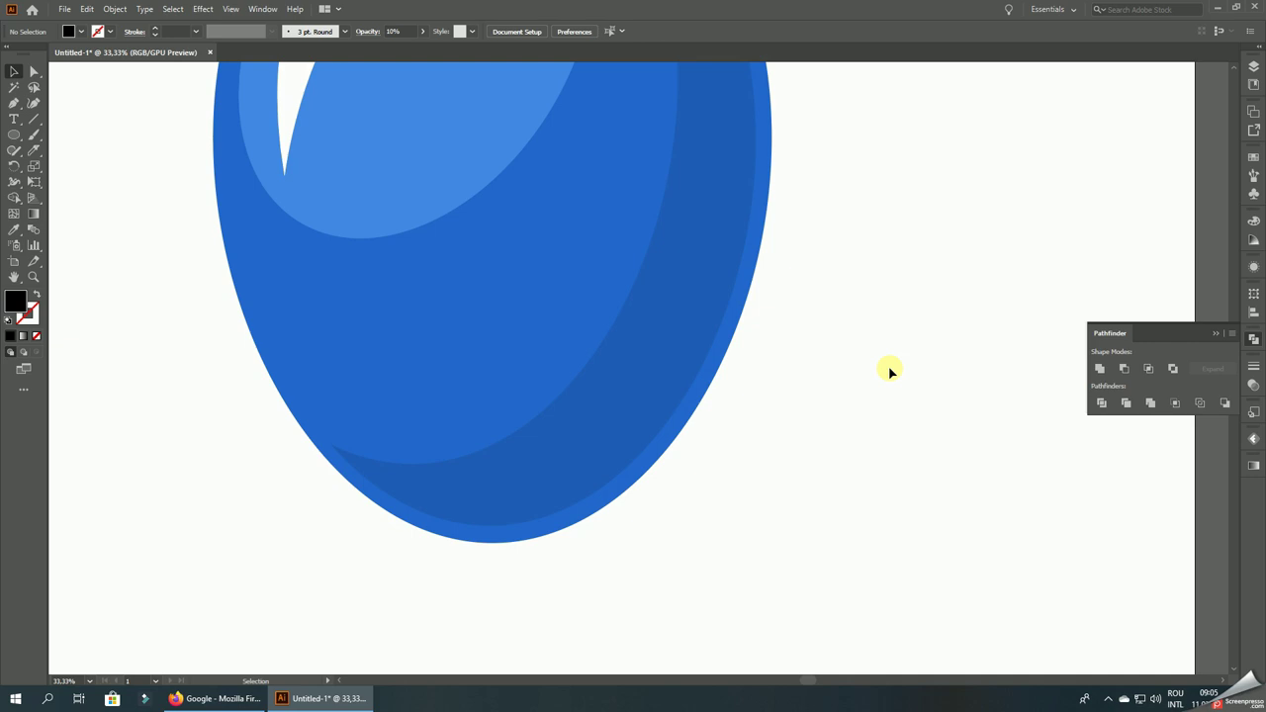
alt+scroll(876, 356, down, 1)
alt+scroll(870, 367, down, 2)
alt+scroll(762, 367, down, 2)
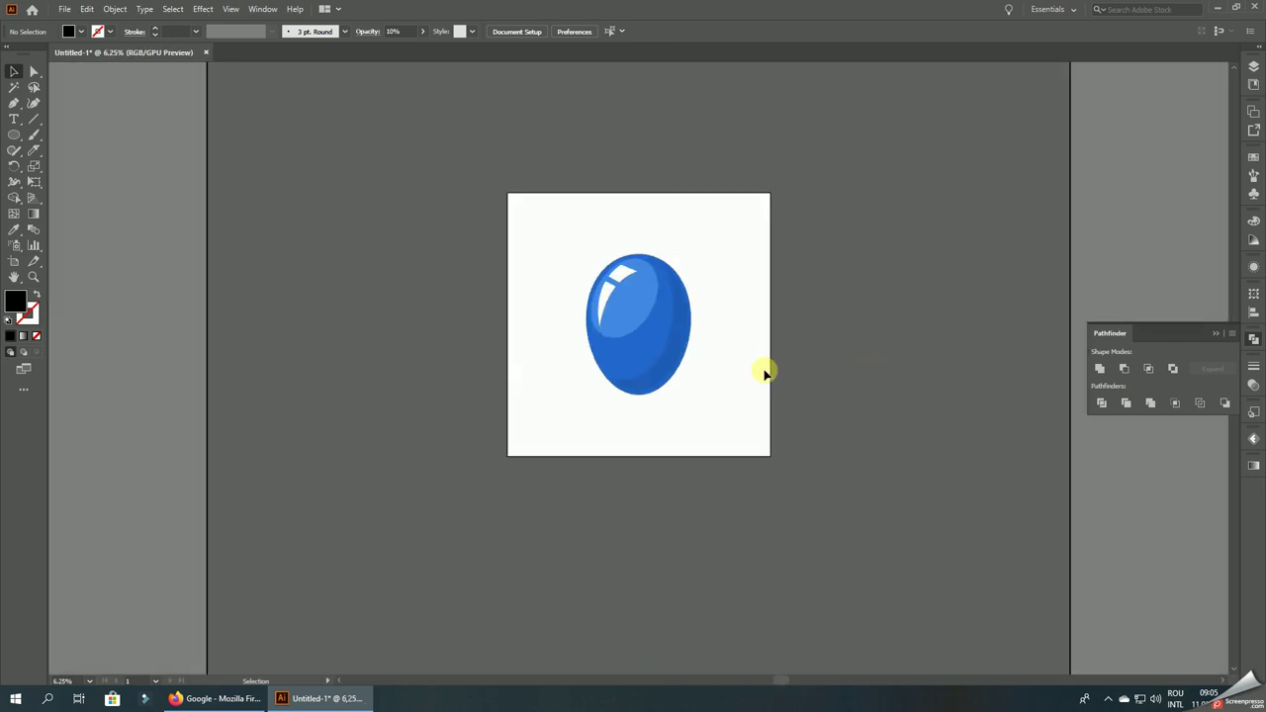
alt+scroll(763, 367, up, 2)
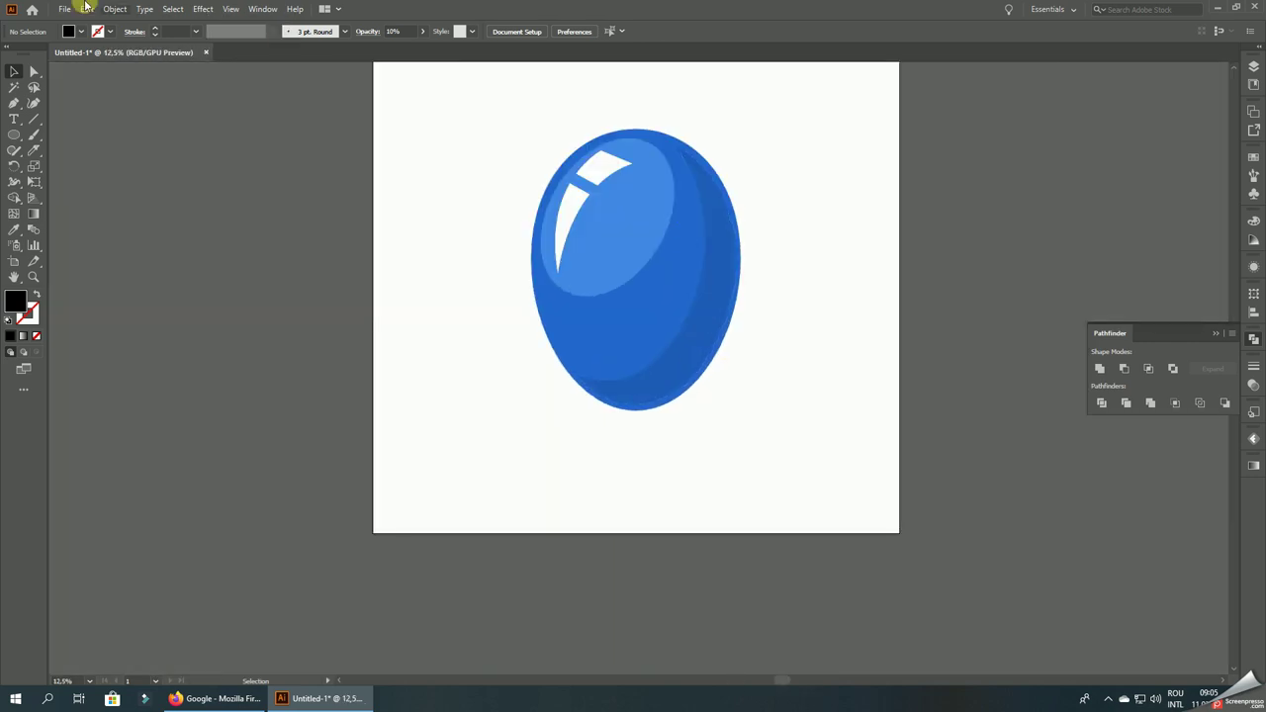
alt+scroll(697, 653, up, 1)
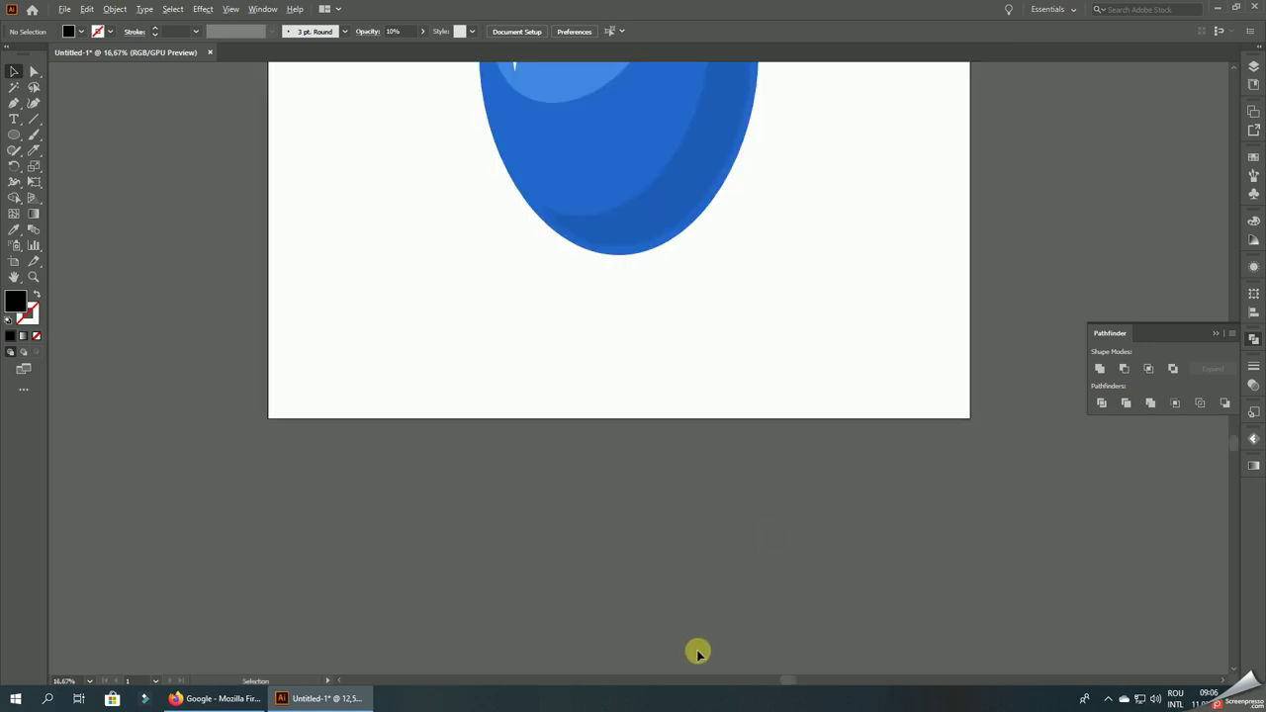
alt+scroll(697, 653, up, 1)
alt+scroll(638, 298, down, 2)
alt+scroll(656, 337, up, 1)
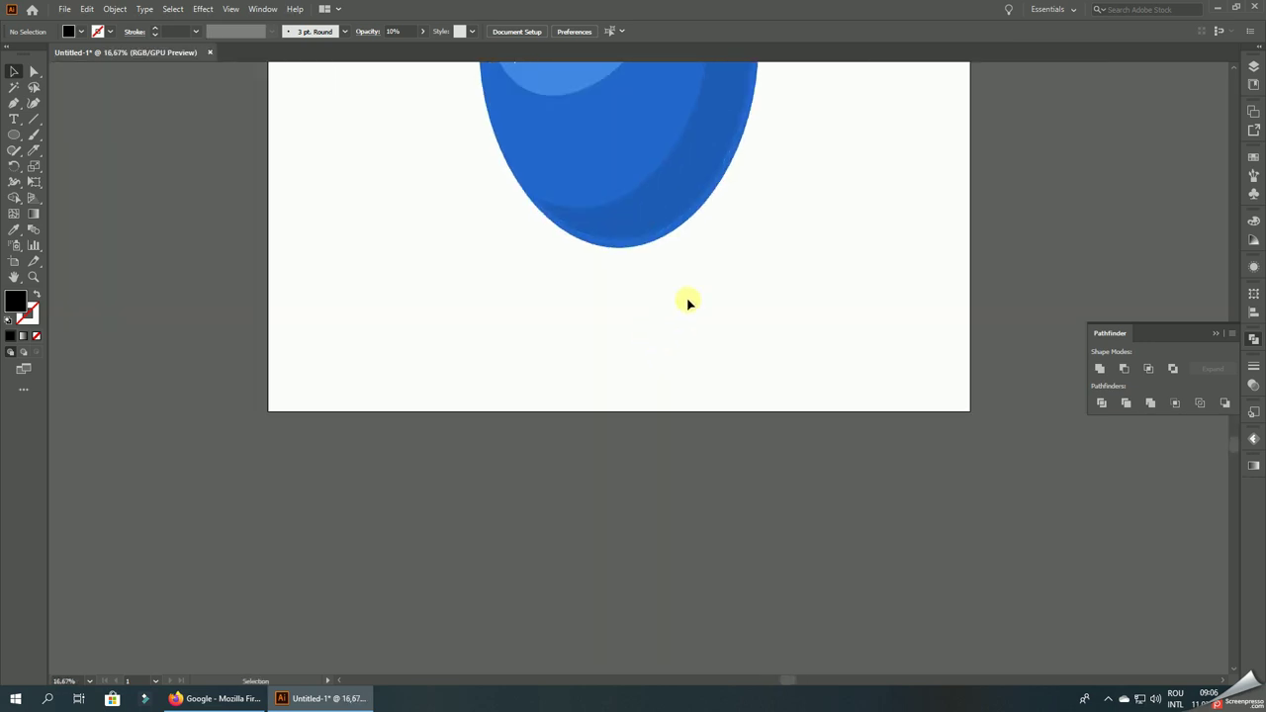
- Draw a closed black shape with a curved left edge and two straight edges below the blue balloon
click(17, 103)
alt+scroll(593, 291, up, 2)
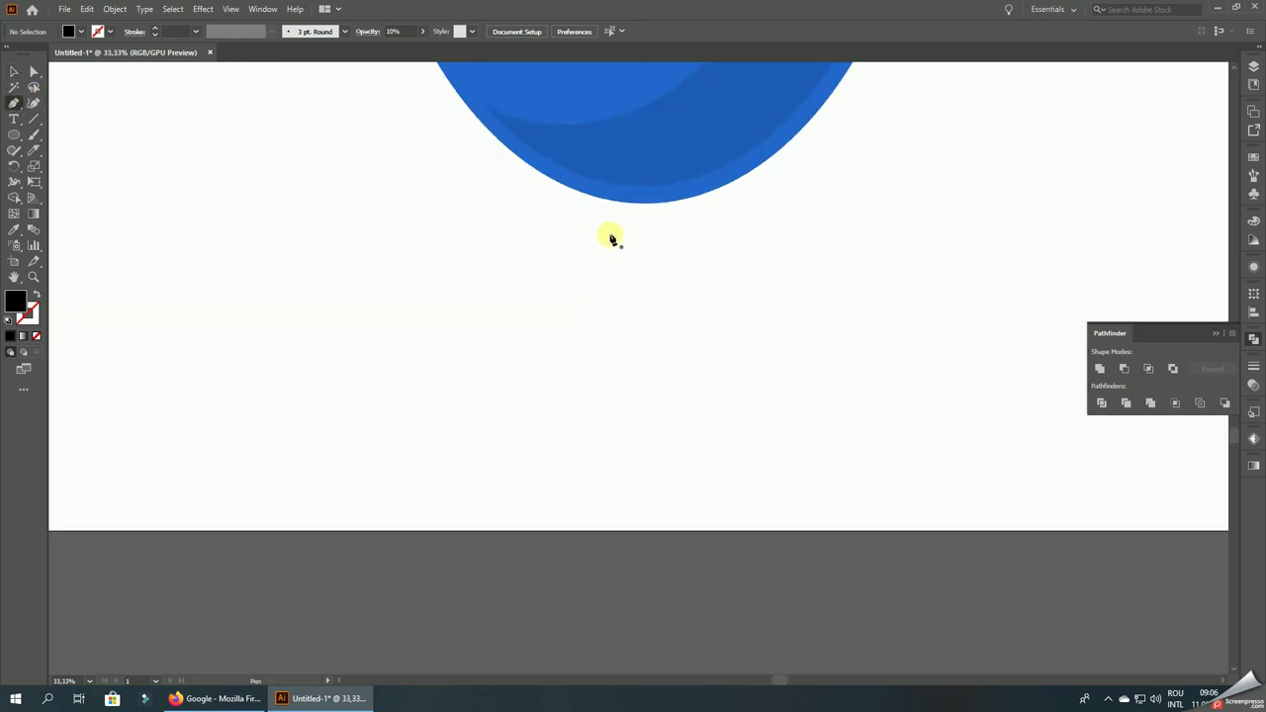
click(602, 235)
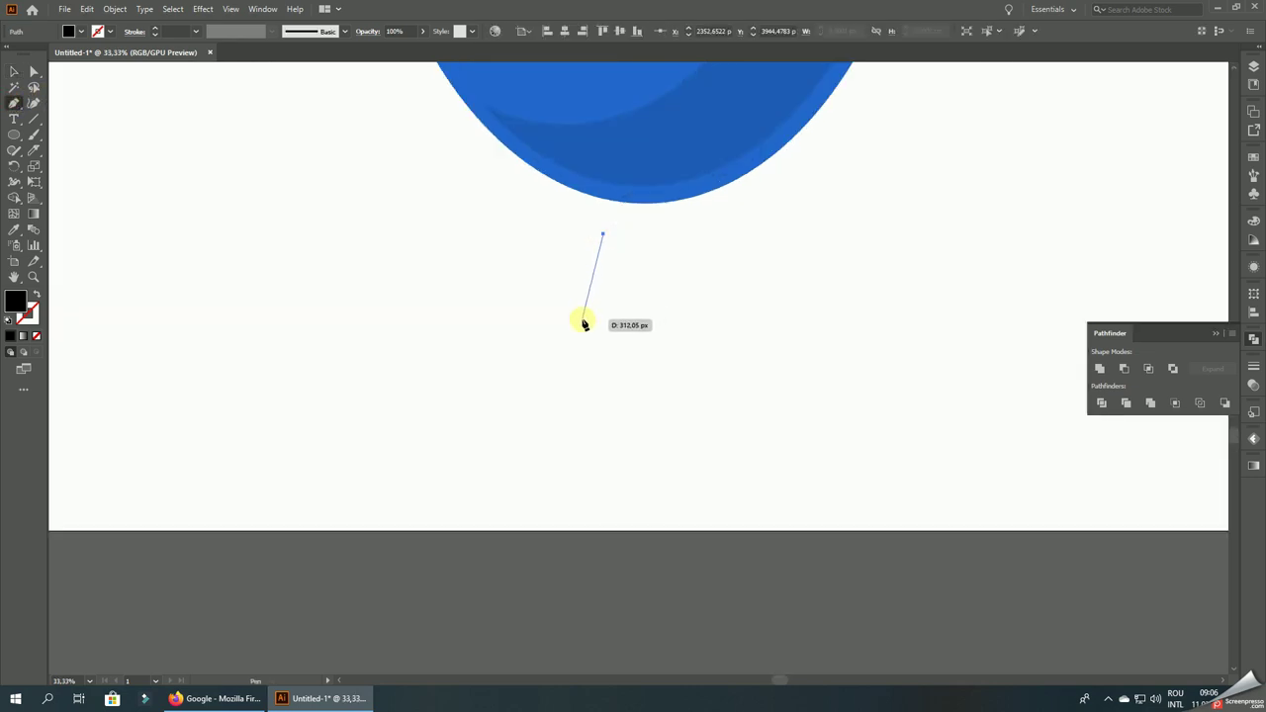
mouse_move(563, 329)
mouse_down()
mouse_move(520, 354)
mouse_move(545, 345)
mouse_move(471, 350)
mouse_move(455, 379)
mouse_up()
key(ctrl+z)
key(ctrl+z)
drag(531, 343, 532, 346)
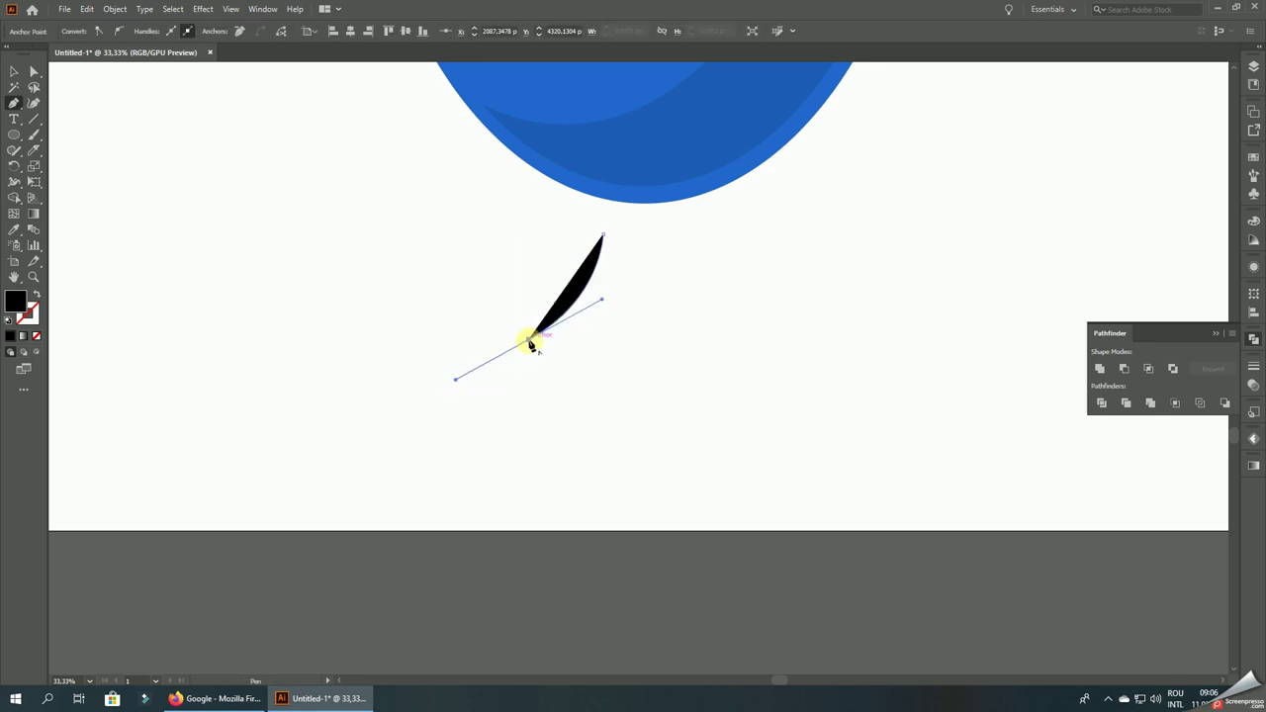
click(531, 341)
click(612, 340)
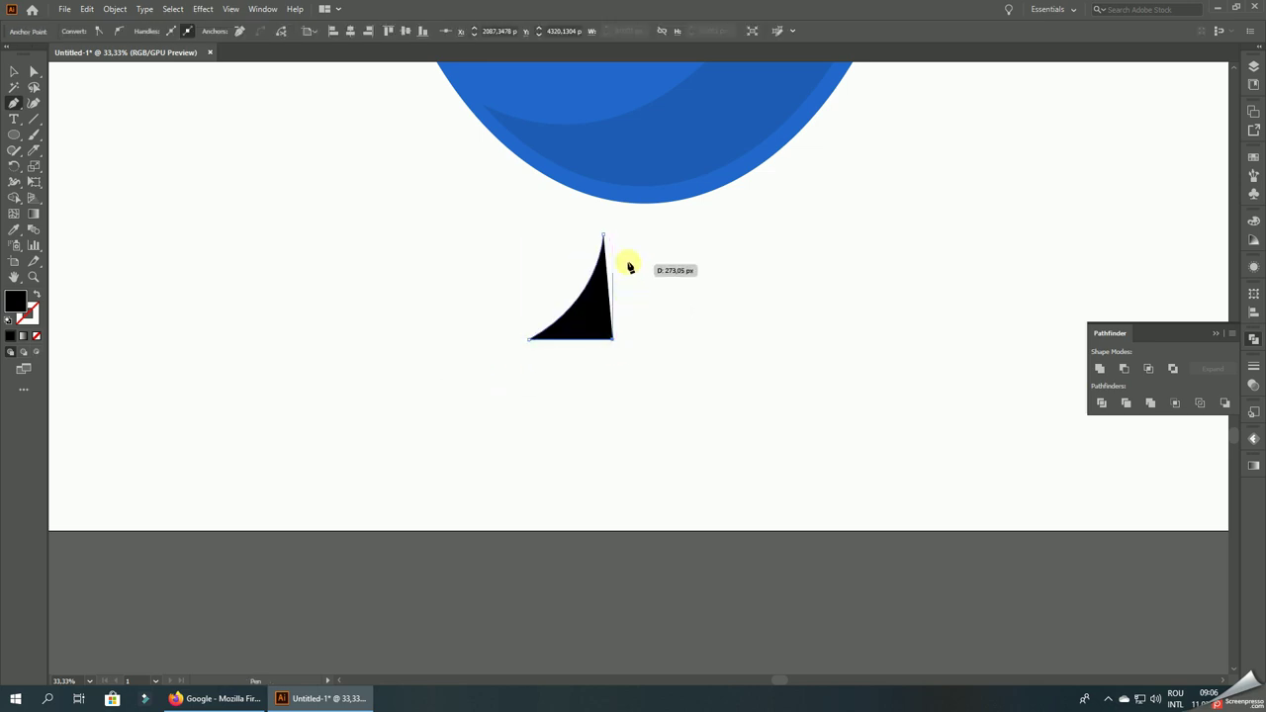
click(607, 235)
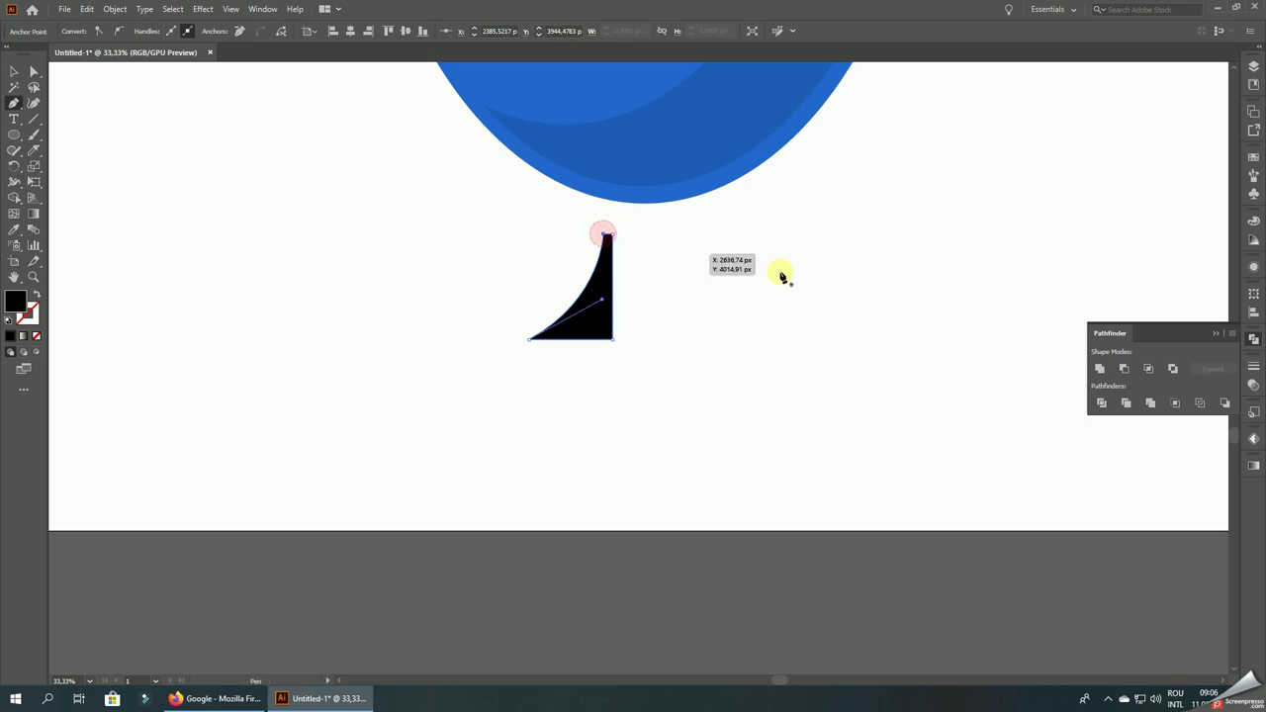
click(20, 72)
click(295, 229)
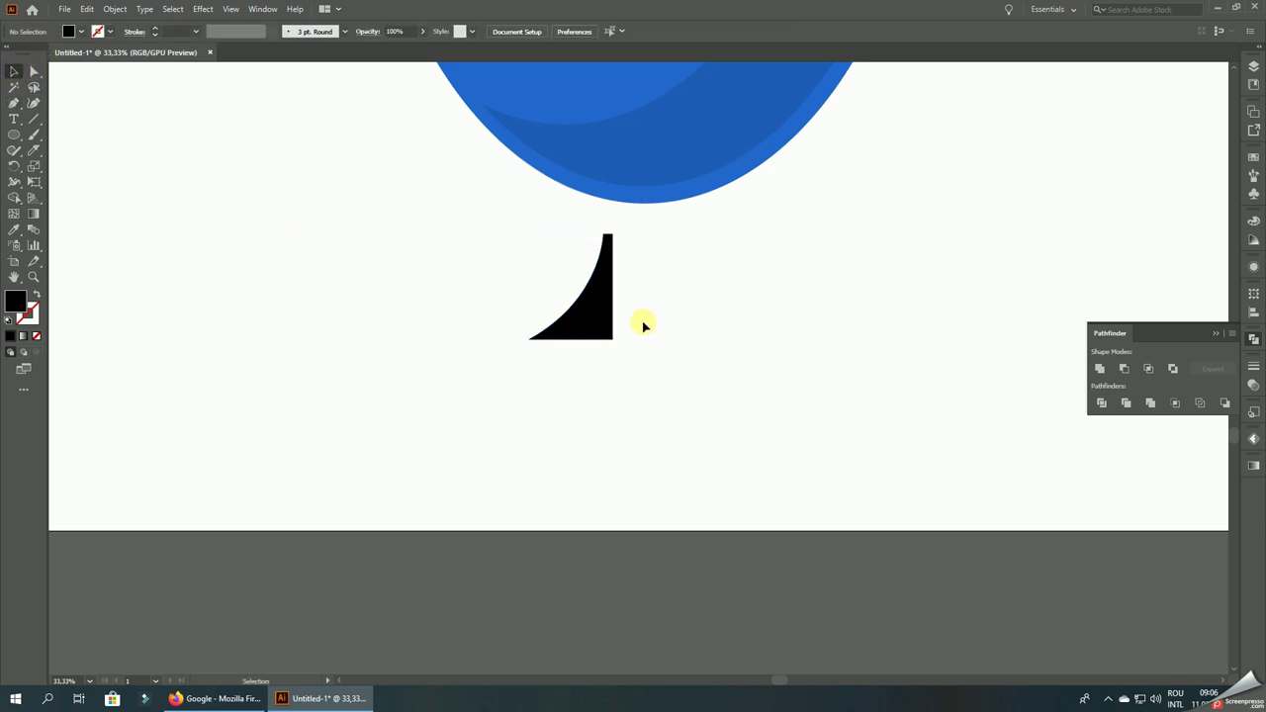
scroll(636, 307, up, 1)
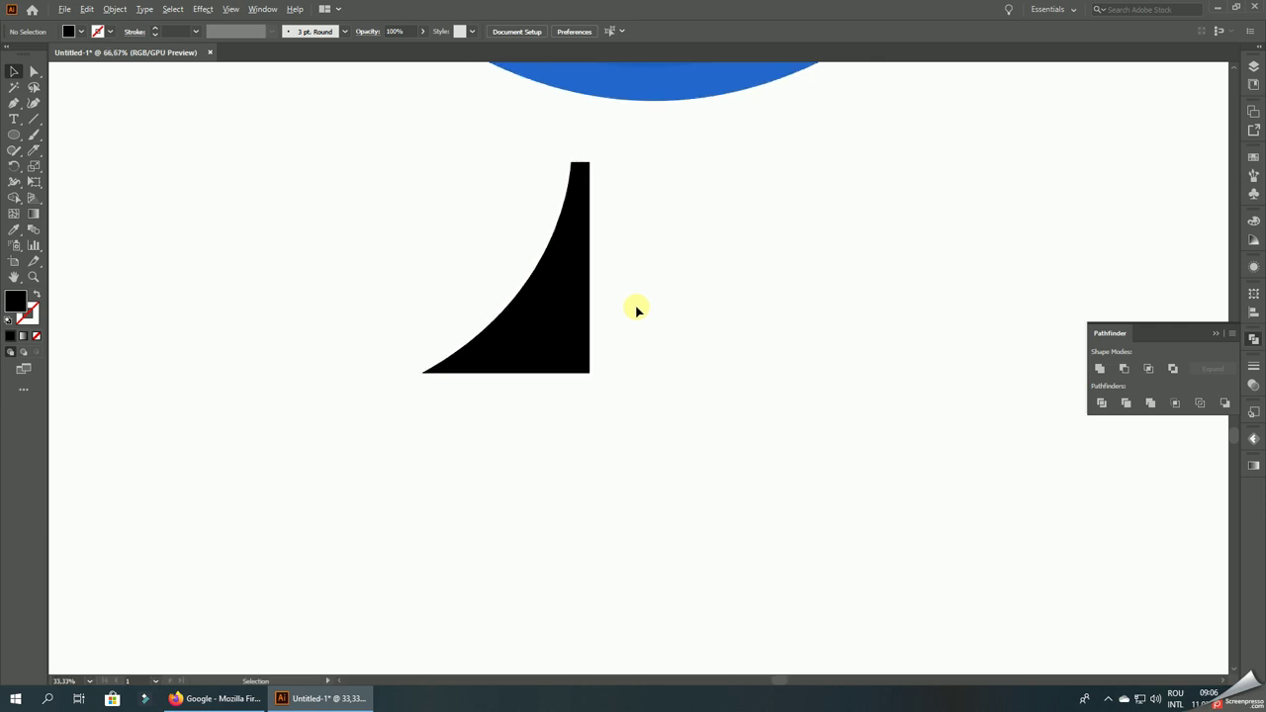
- Make a vertically reflected copy of the curved half and set it against the original
drag(574, 306, 698, 305)
right_click(700, 307)
mouse_move(742, 510)
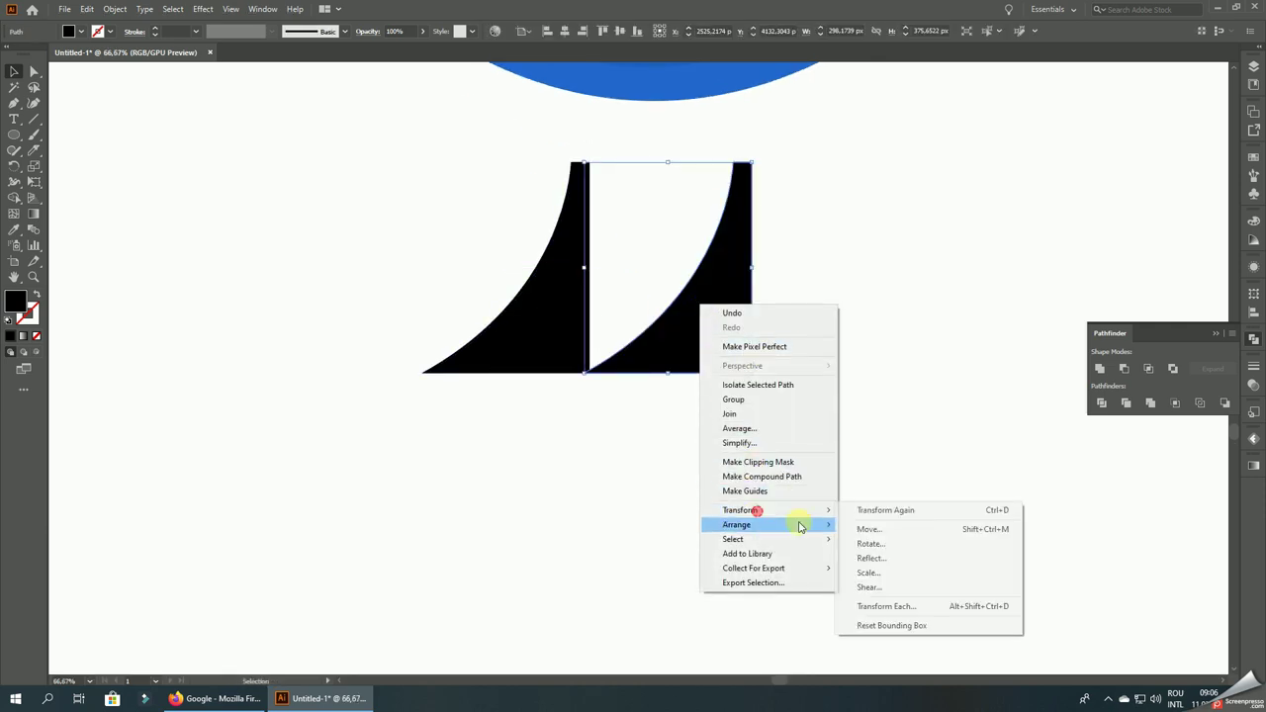
click(887, 559)
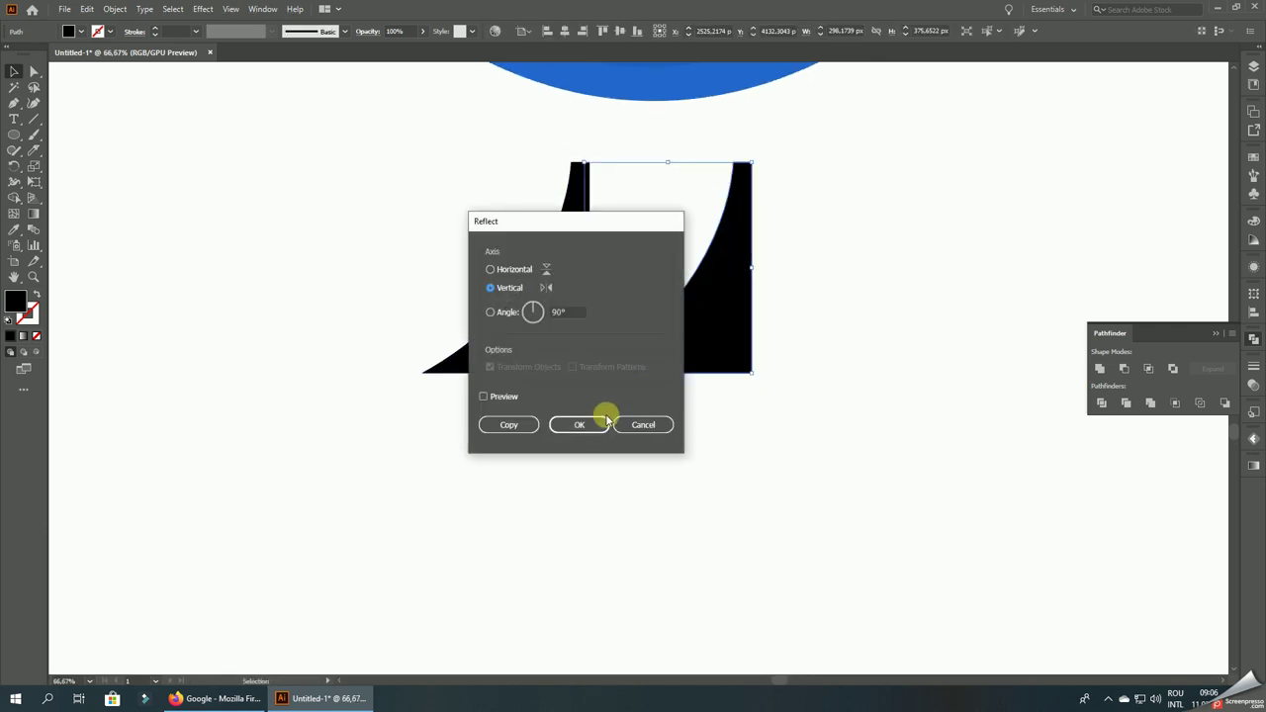
click(576, 421)
scroll(650, 268, up, 2)
drag(650, 268, 613, 260)
click(638, 597)
scroll(724, 569, down, 4)
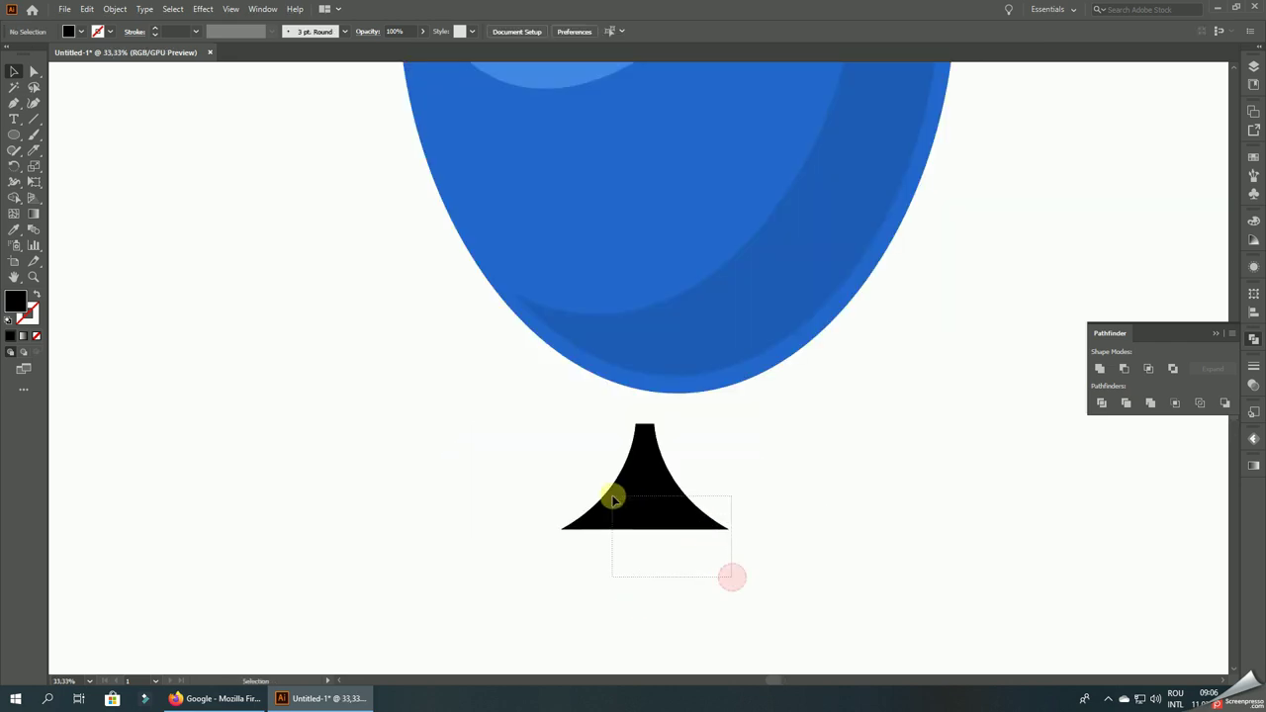
scroll(734, 538, up, 1)
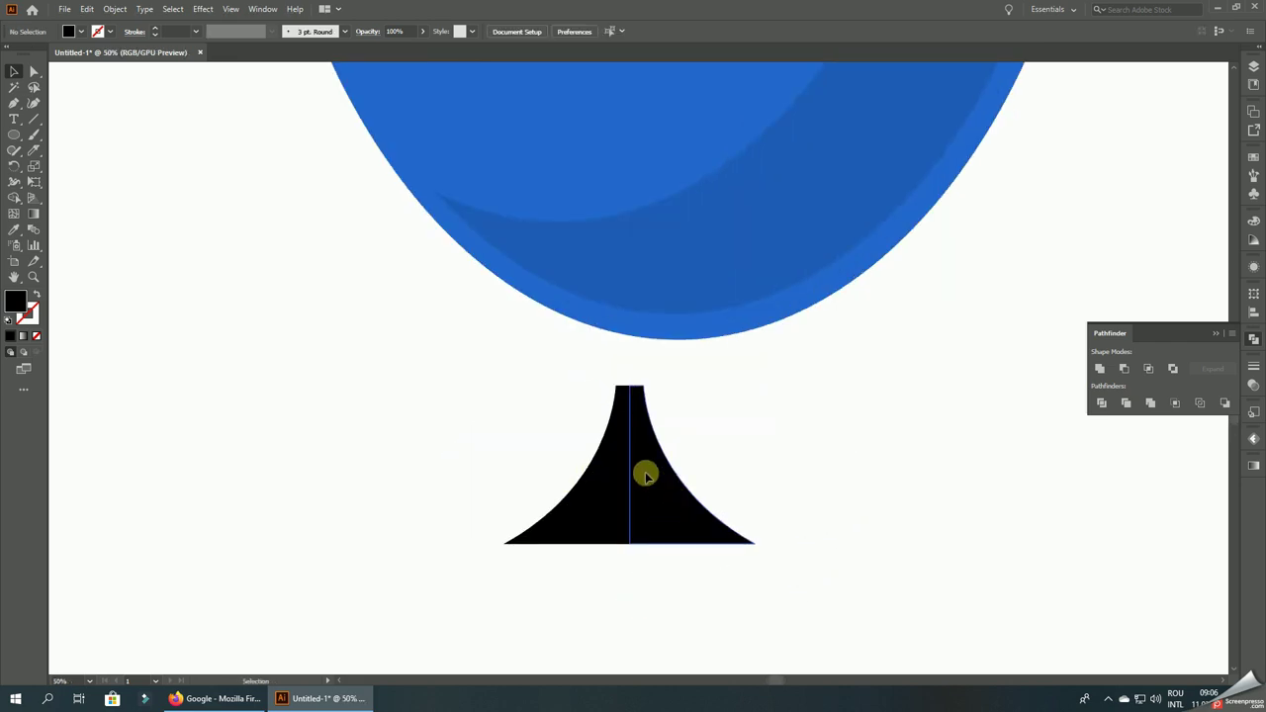
- Delete the right half and reshape the left half's neck and curve with Direct Selection
click(644, 465)
key(Delete)
click(607, 474)
click(33, 73)
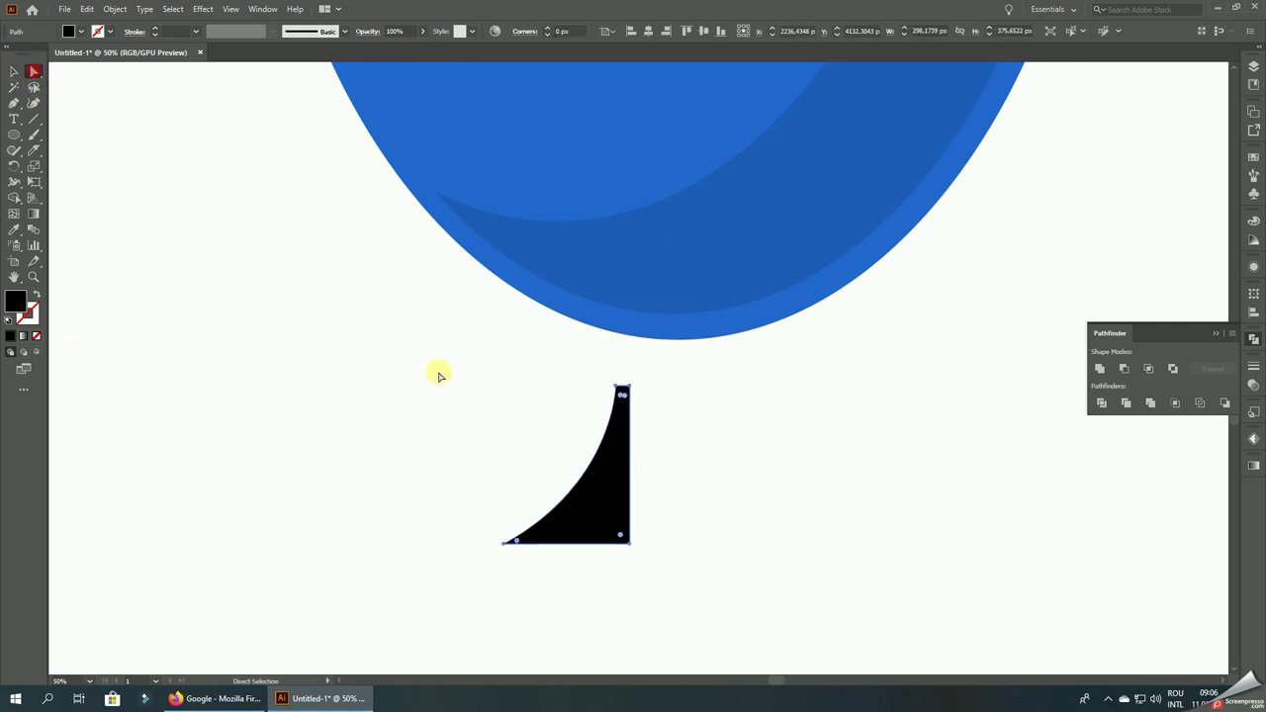
scroll(594, 399, up, 2)
drag(641, 371, 596, 370)
scroll(861, 567, down, 3)
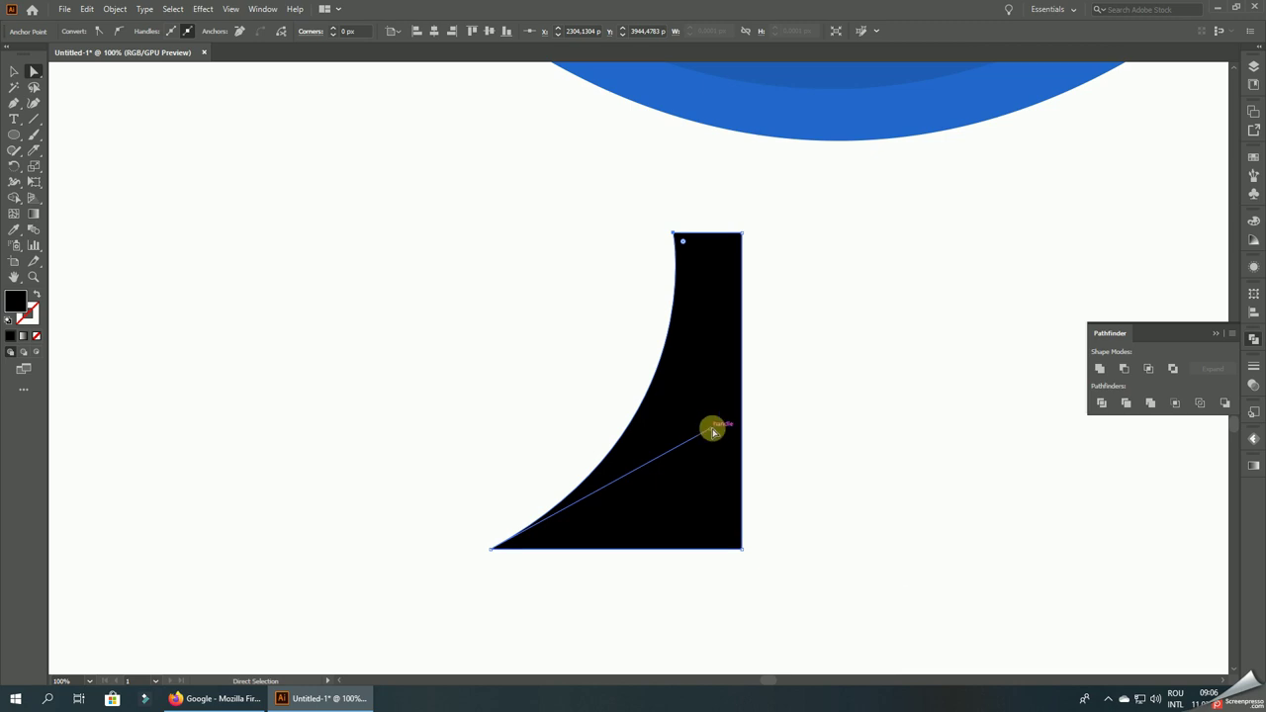
drag(710, 429, 685, 414)
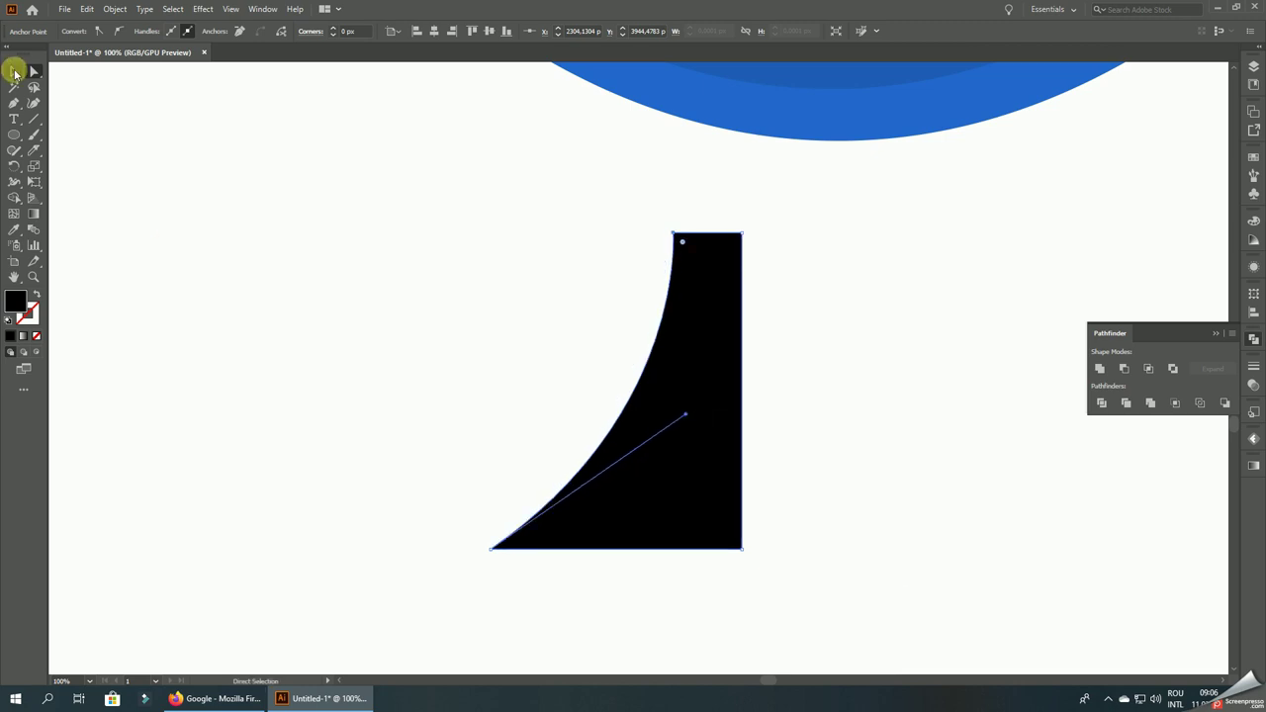
click(14, 72)
- Mirror a copy of the reshaped half, unite both halves, and centre the knot horizontally
click(223, 229)
drag(698, 314, 872, 315)
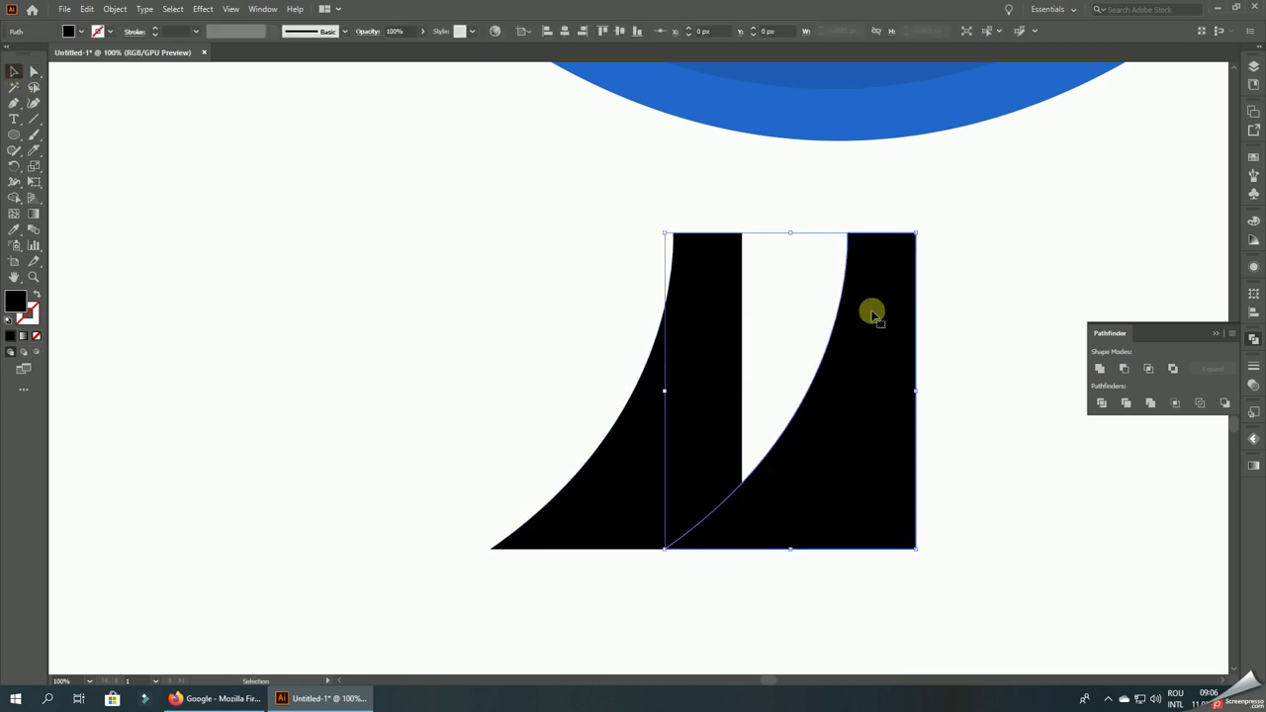
right_click(871, 314)
click(1058, 566)
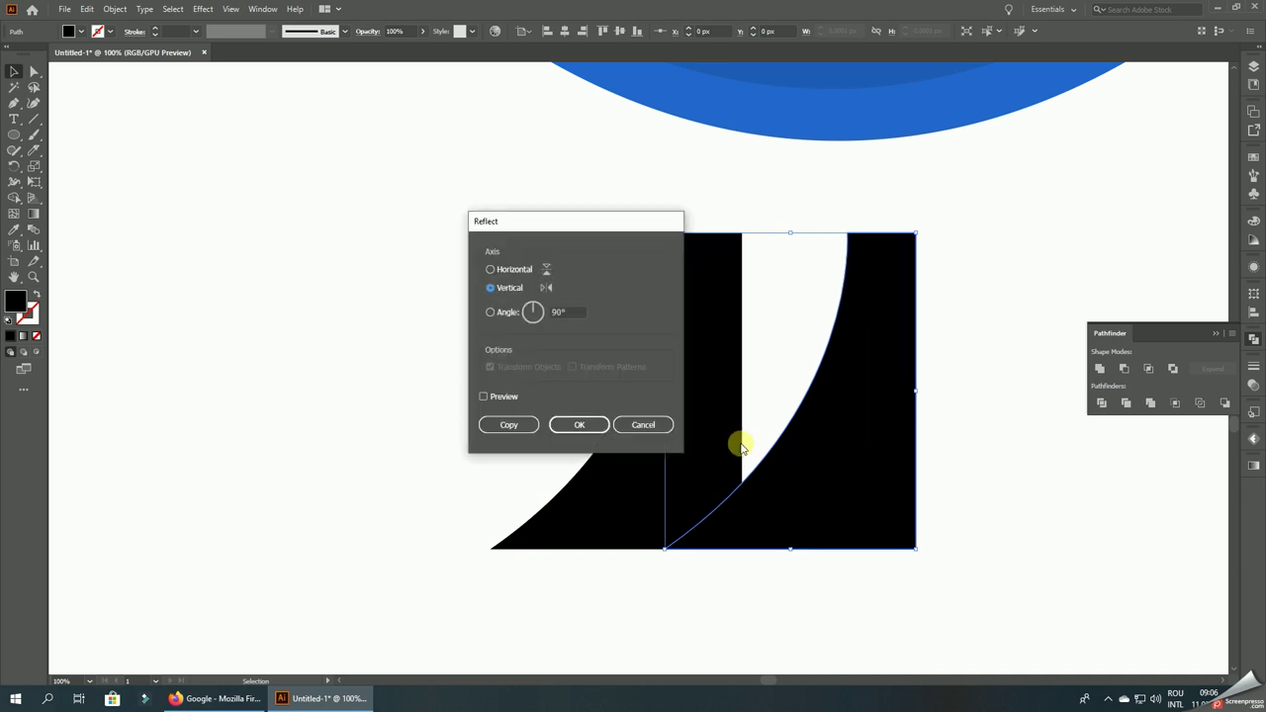
click(579, 424)
mouse_move(734, 403)
mouse_down()
mouse_move(841, 402)
mouse_move(740, 400)
mouse_up()
drag(619, 221, 850, 297)
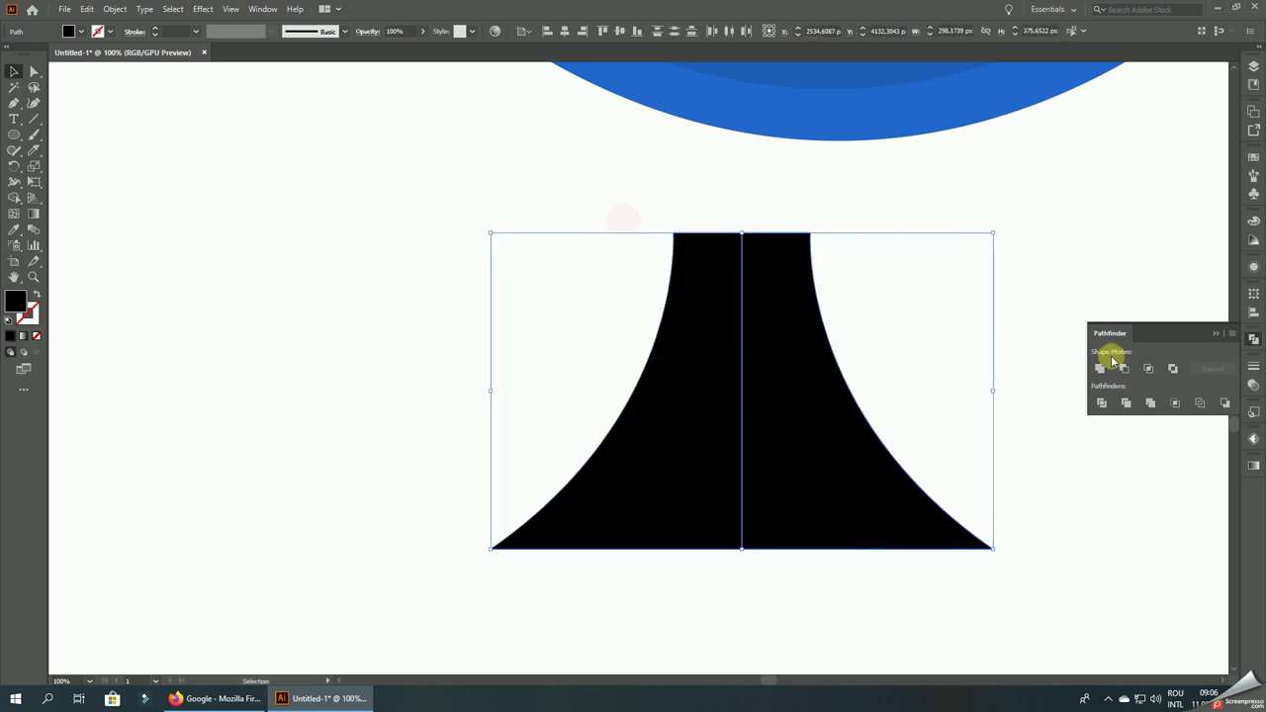
click(1099, 368)
scroll(479, 348, down, 2)
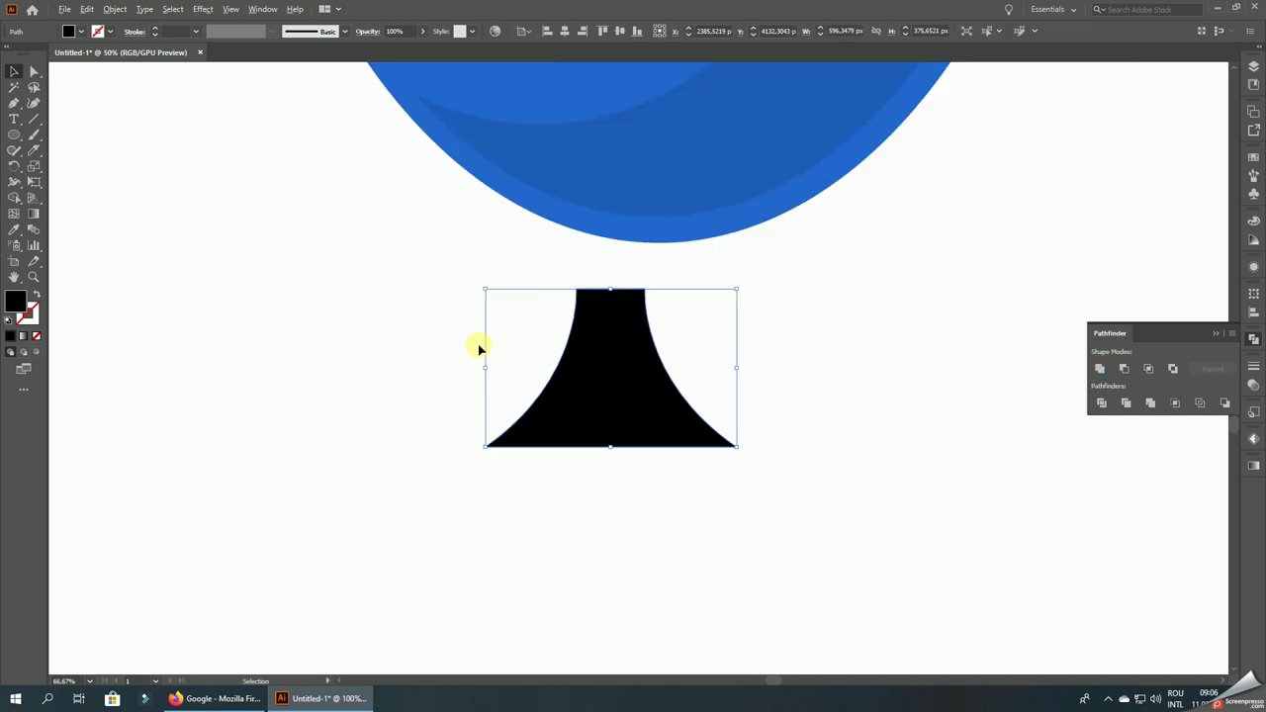
click(553, 32)
- Draw a wide black ellipse below the knot and flatten its top edge
click(764, 471)
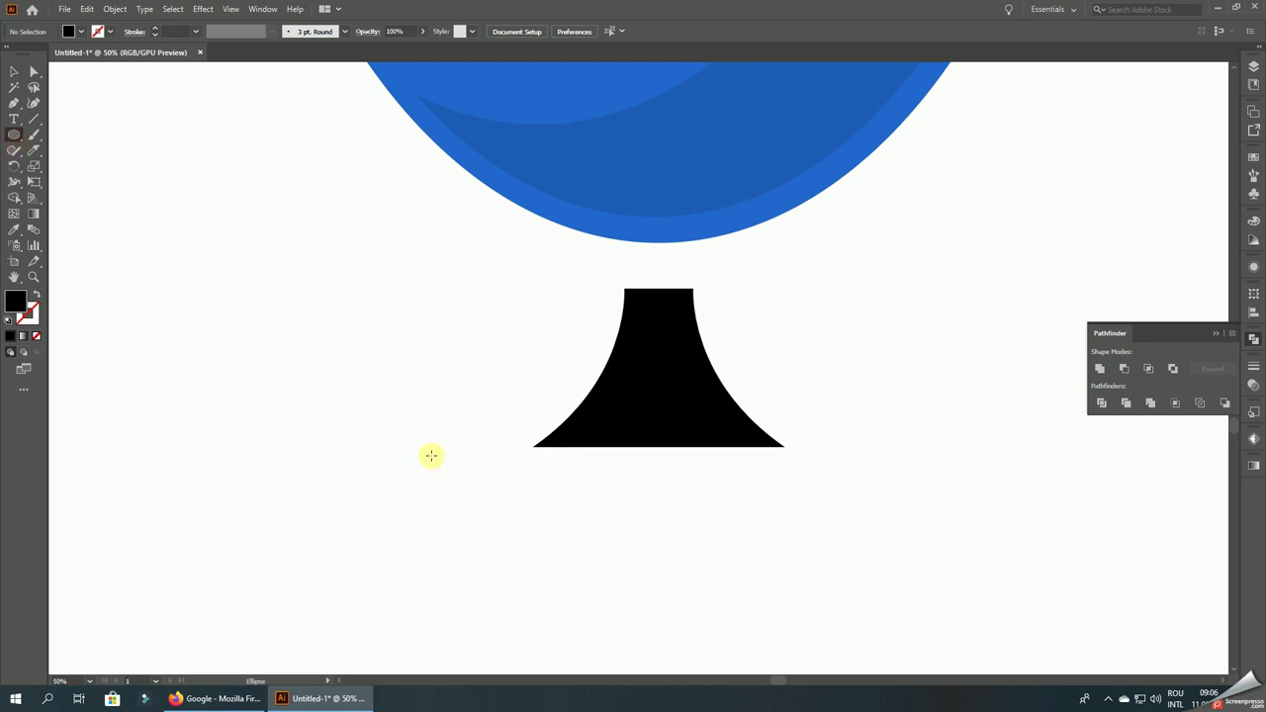
drag(465, 503, 877, 592)
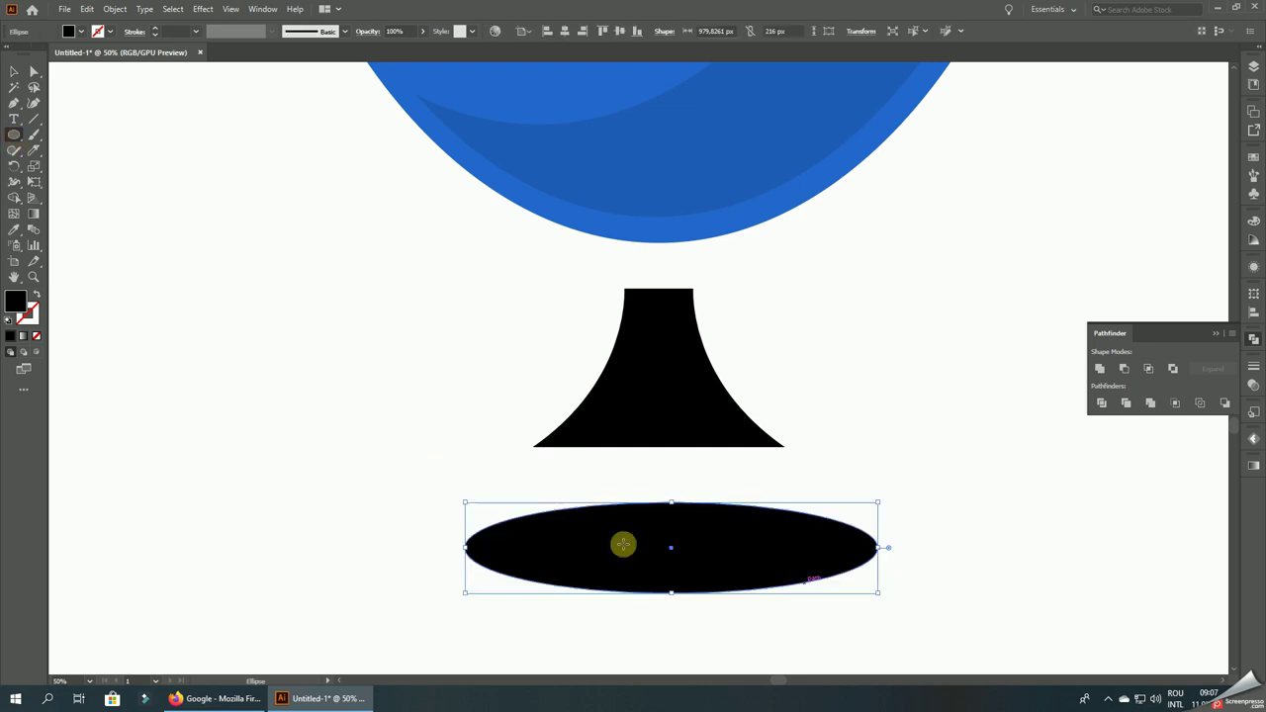
click(34, 71)
scroll(683, 382, down, 2)
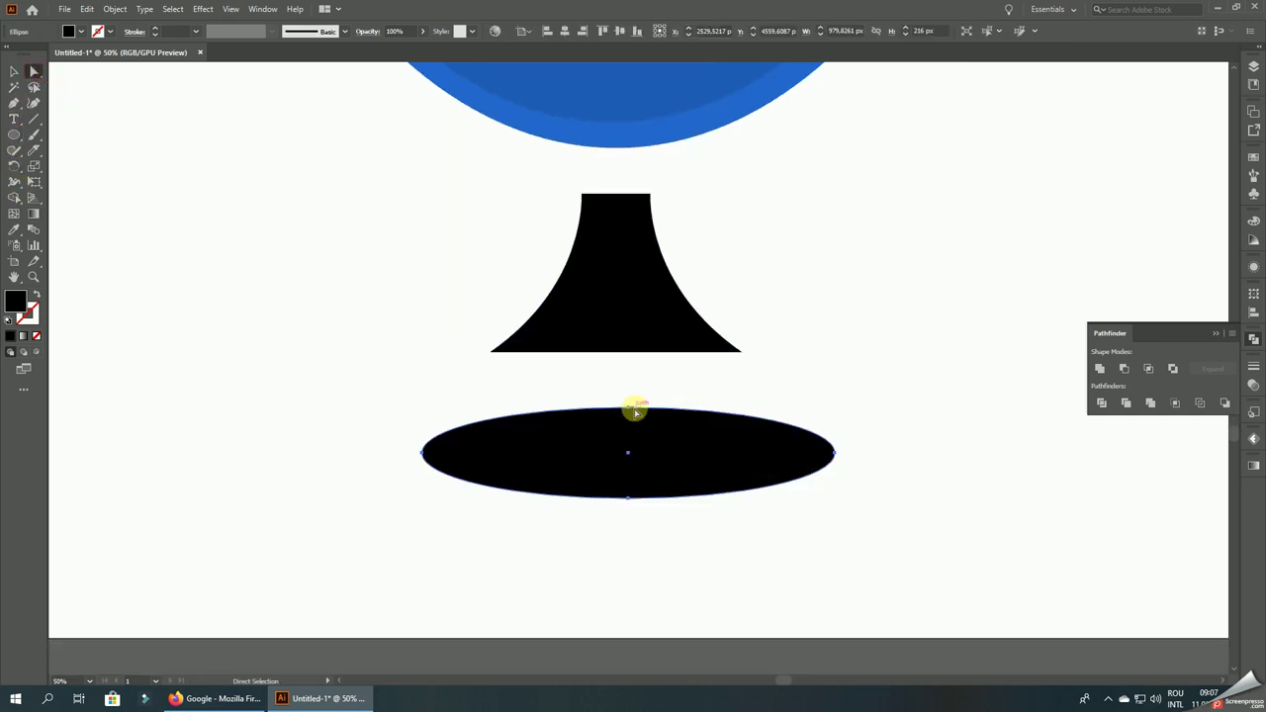
drag(633, 410, 630, 447)
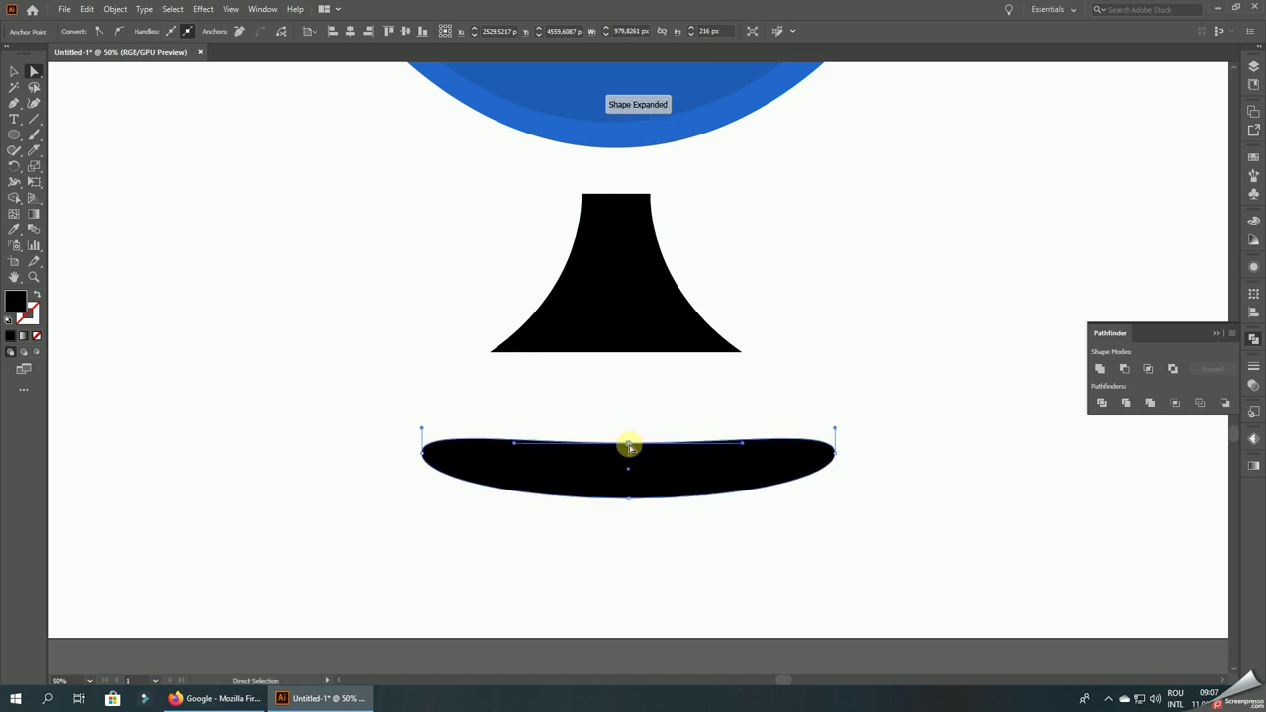
click(13, 72)
click(184, 150)
- Centre the ellipse, shrink it to fit the stem's base, then undo a trial flattening
click(643, 475)
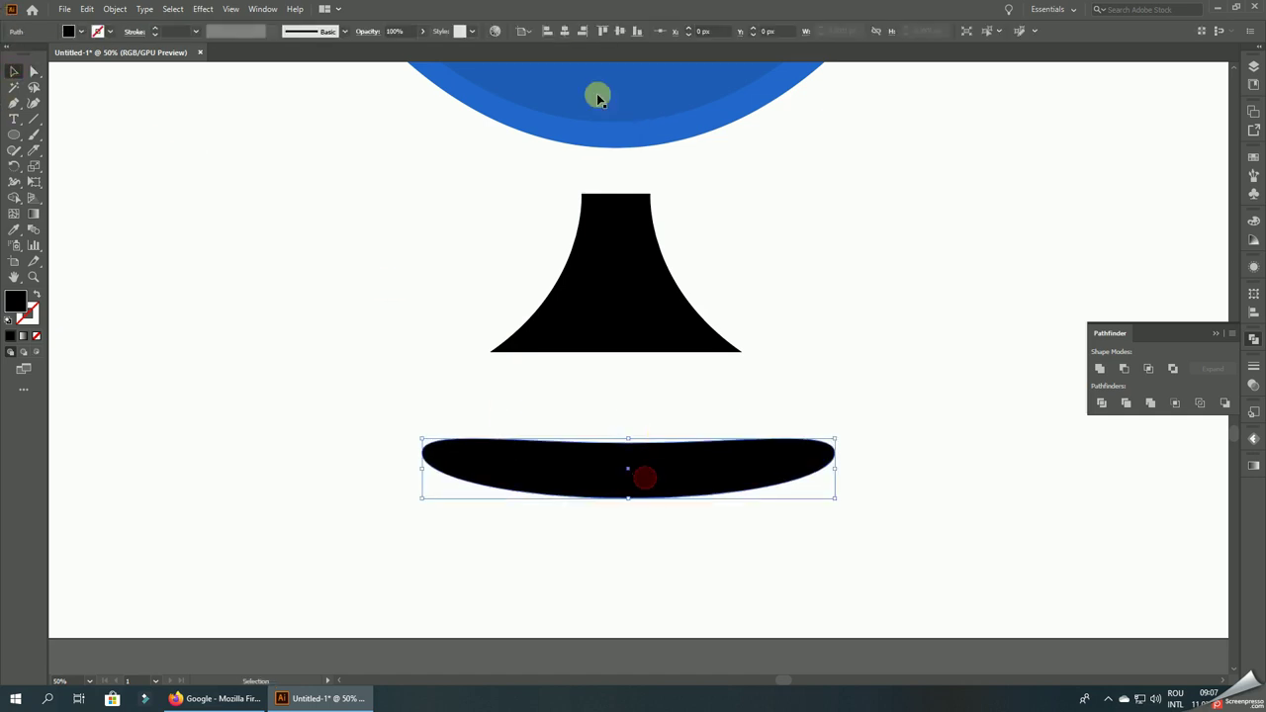
click(564, 31)
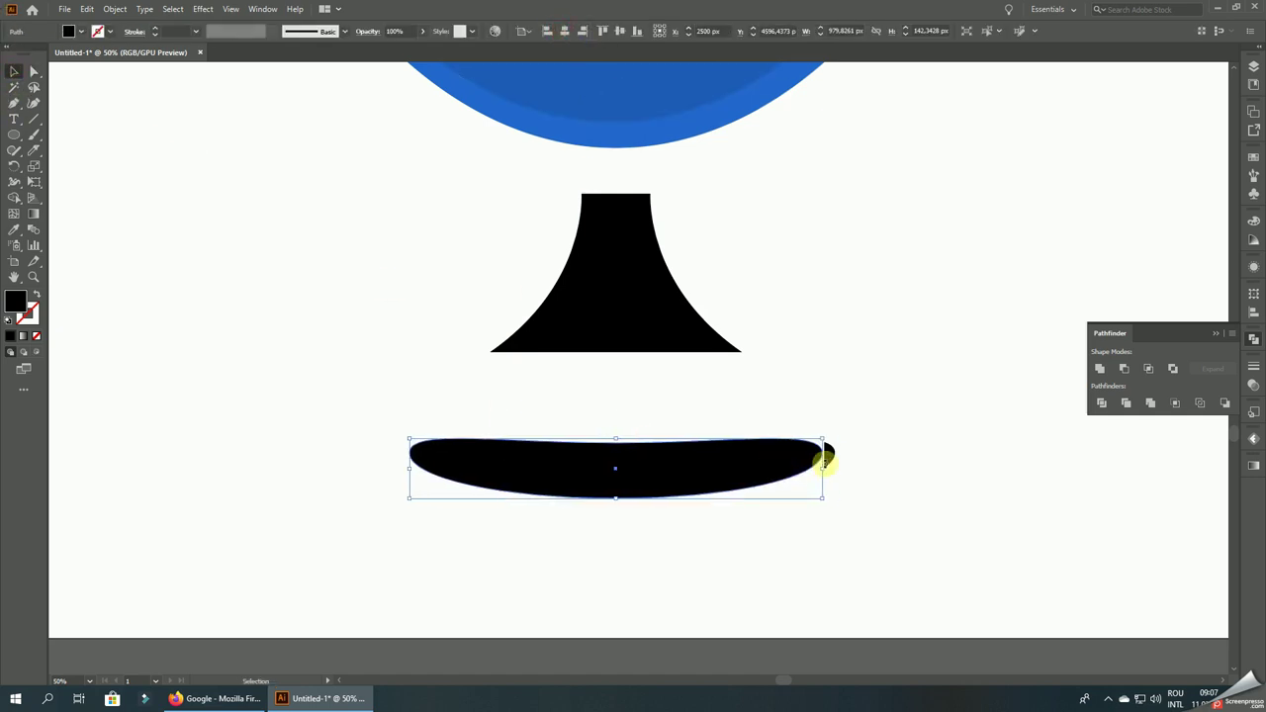
scroll(826, 442, up, 1)
drag(820, 439, 755, 447)
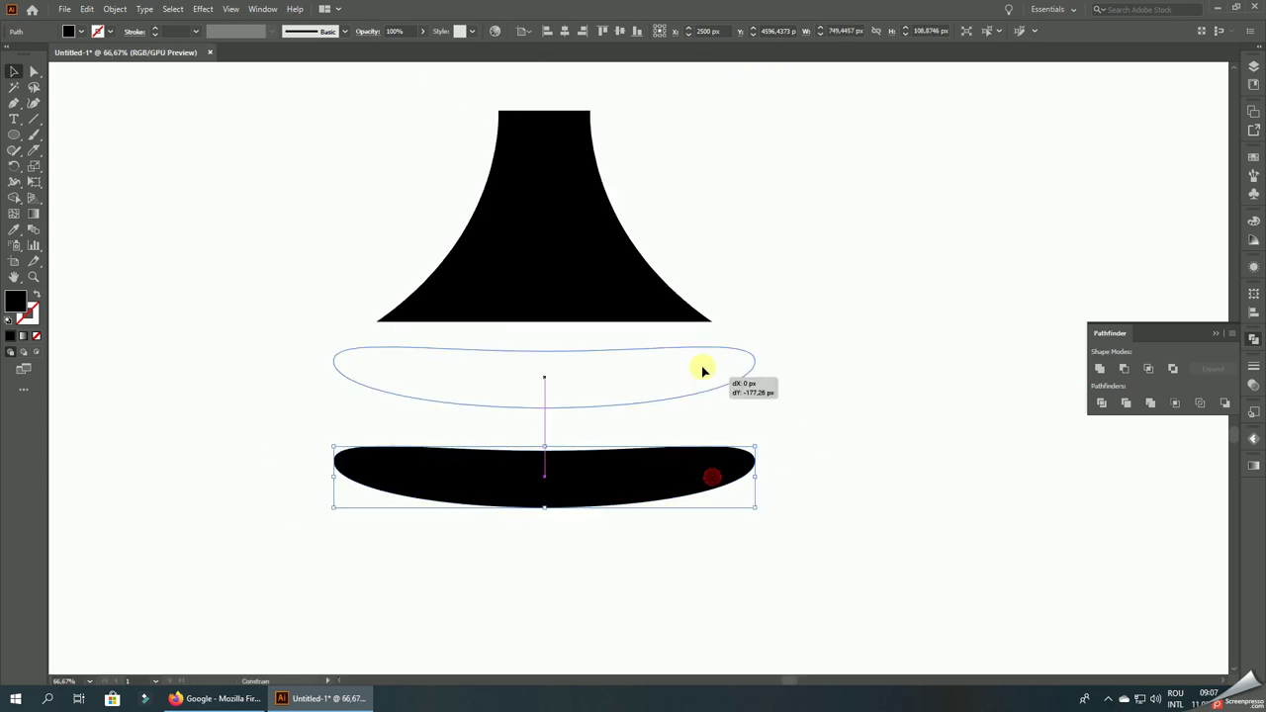
drag(708, 481, 705, 338)
click(769, 403)
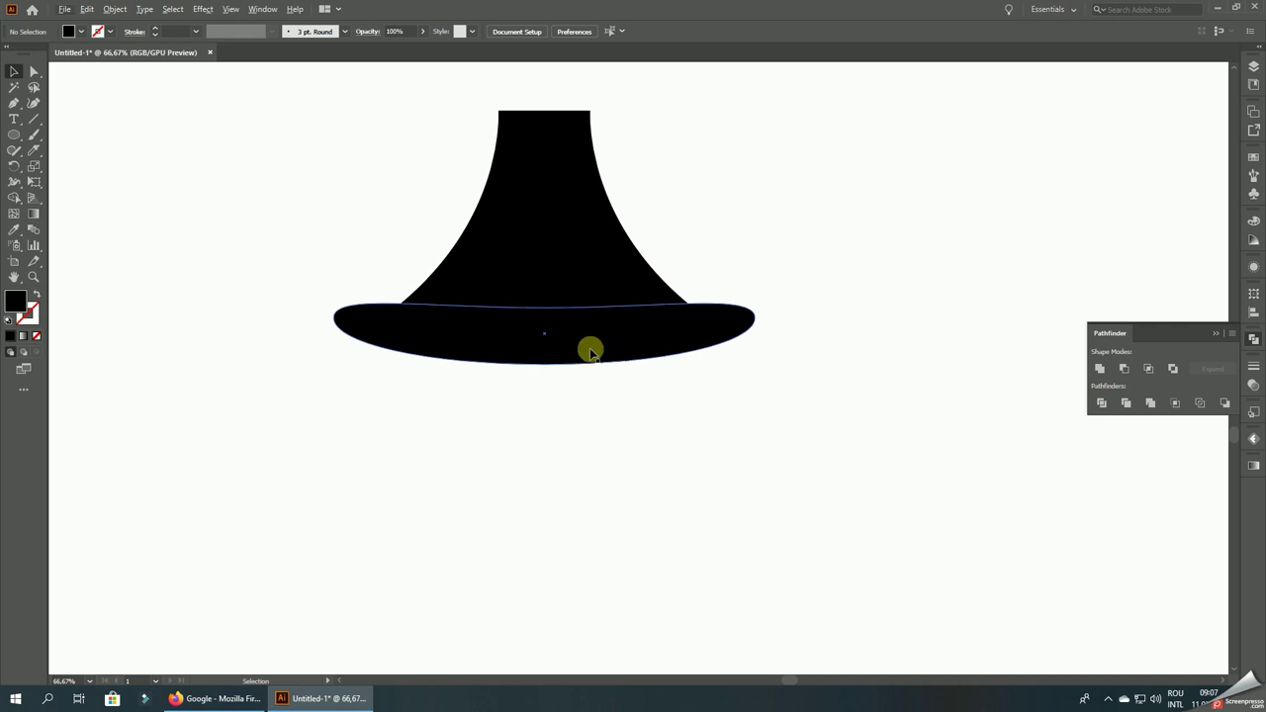
drag(588, 347, 583, 398)
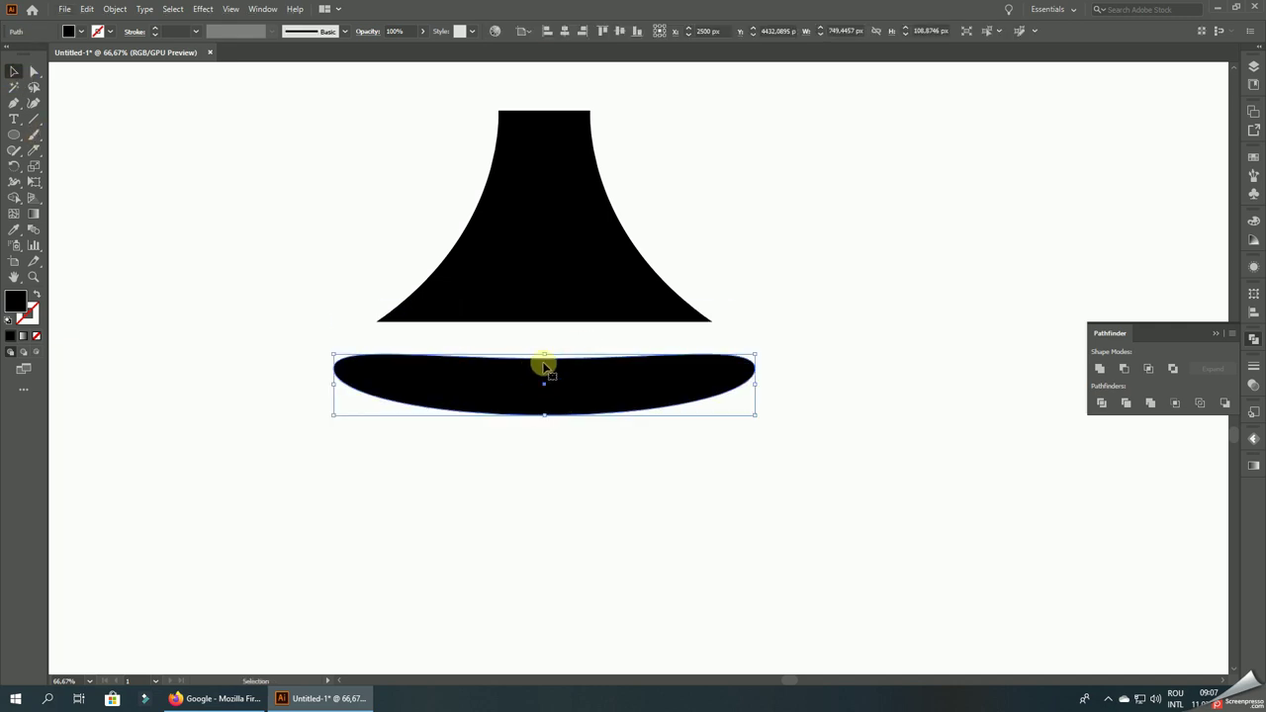
drag(543, 360, 543, 374)
key(ctrl+z)
key(ctrl+z)
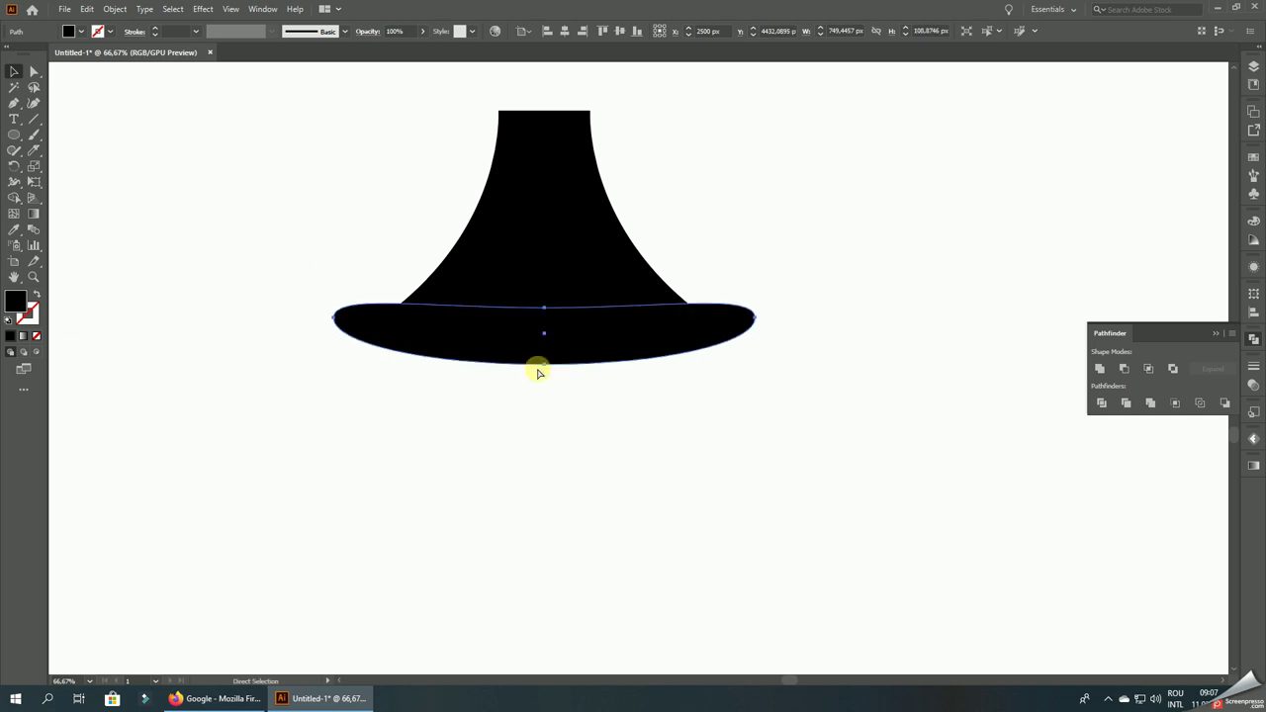
key(ctrl+z)
key(ctrl+z)
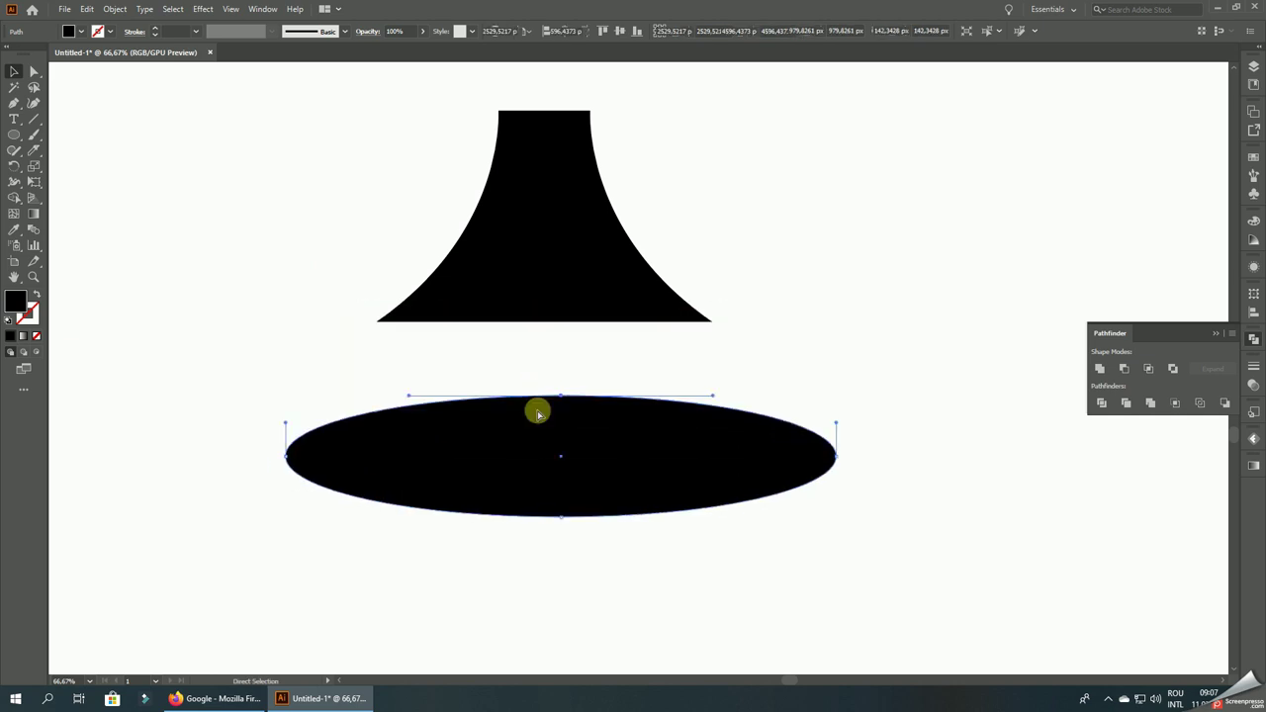
- Flatten the ellipse by pulling its top and bottom anchors inward
drag(560, 396, 561, 348)
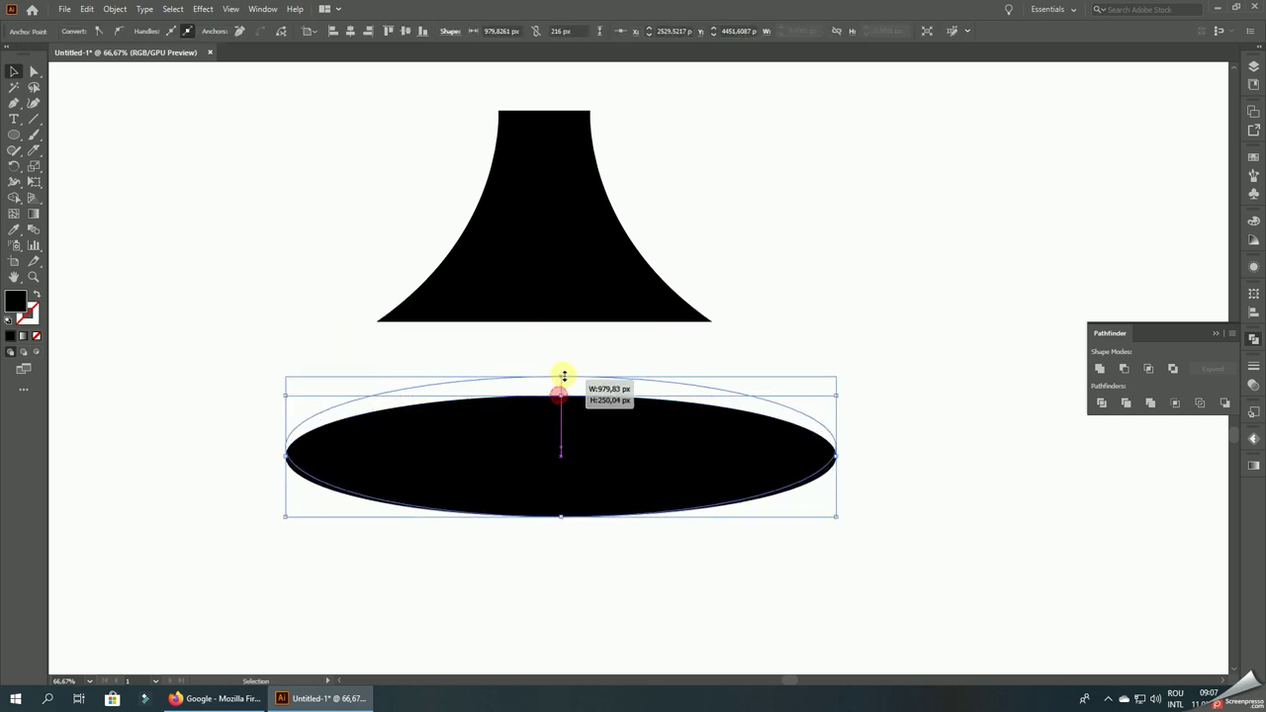
click(32, 72)
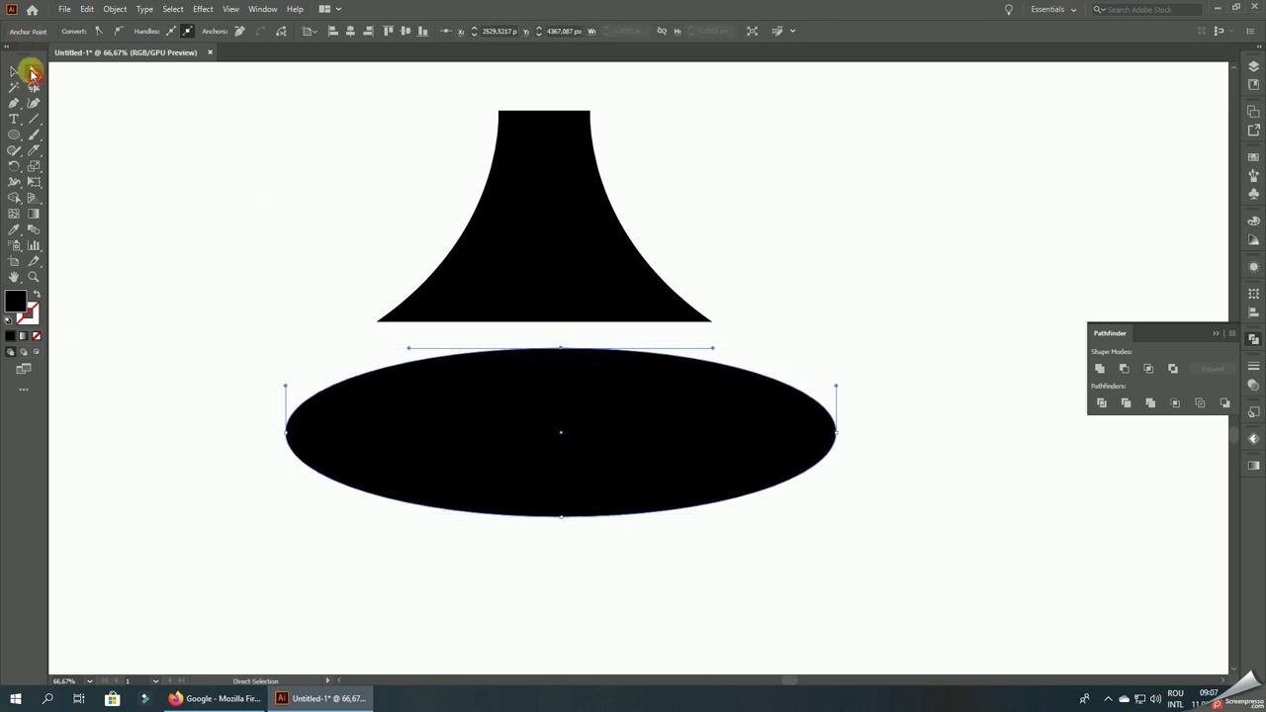
drag(563, 352, 563, 392)
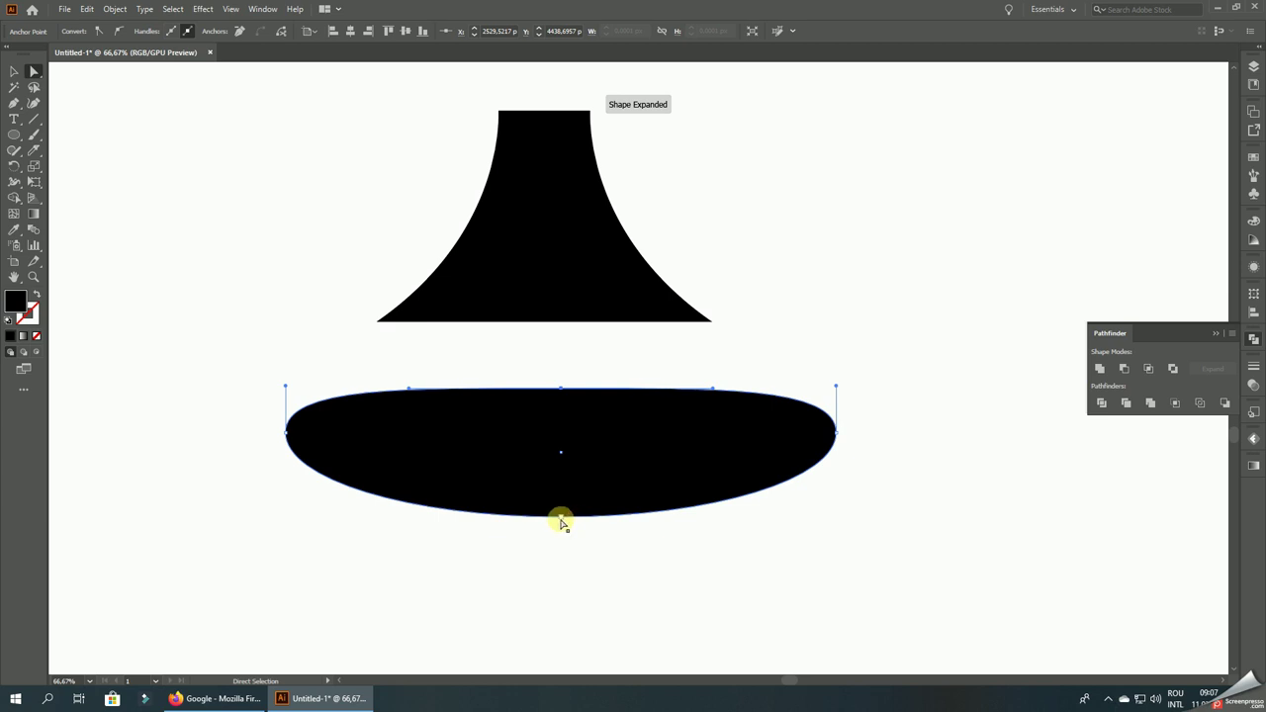
drag(560, 516, 561, 493)
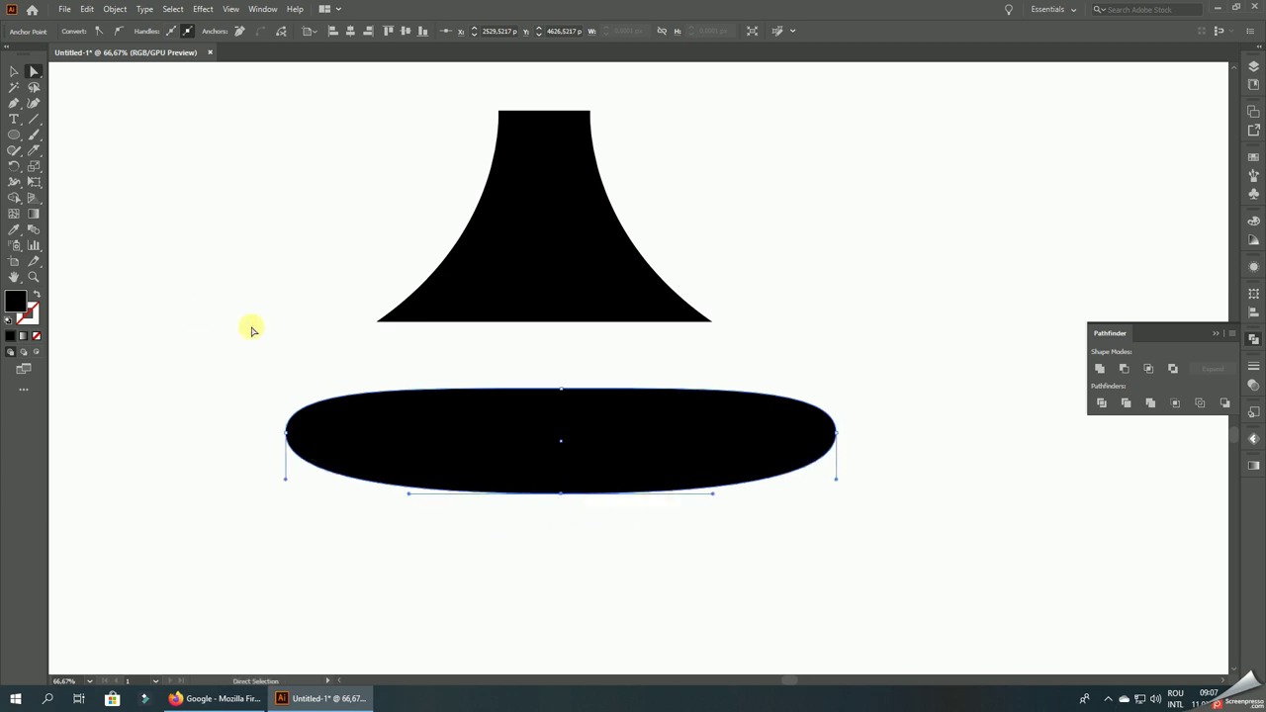
click(14, 71)
- Scale the ellipse down, move it up under the stem, and reduce its height
click(642, 403)
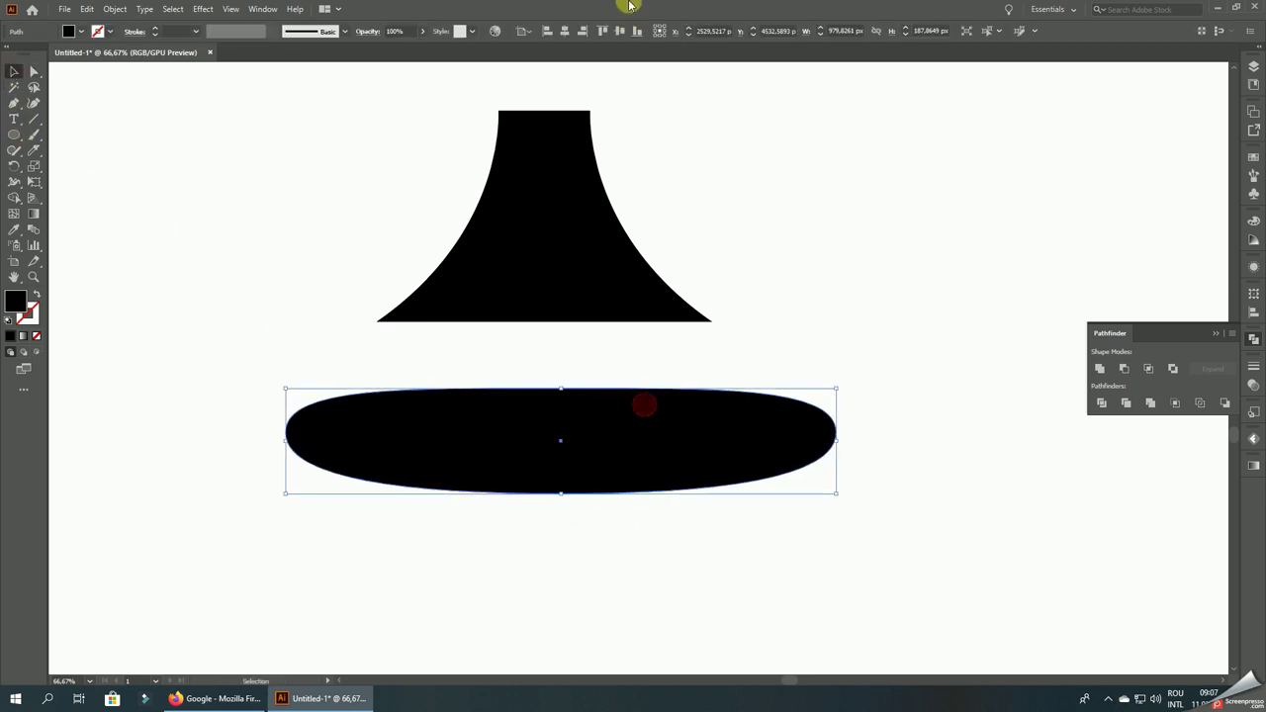
drag(835, 387, 822, 401)
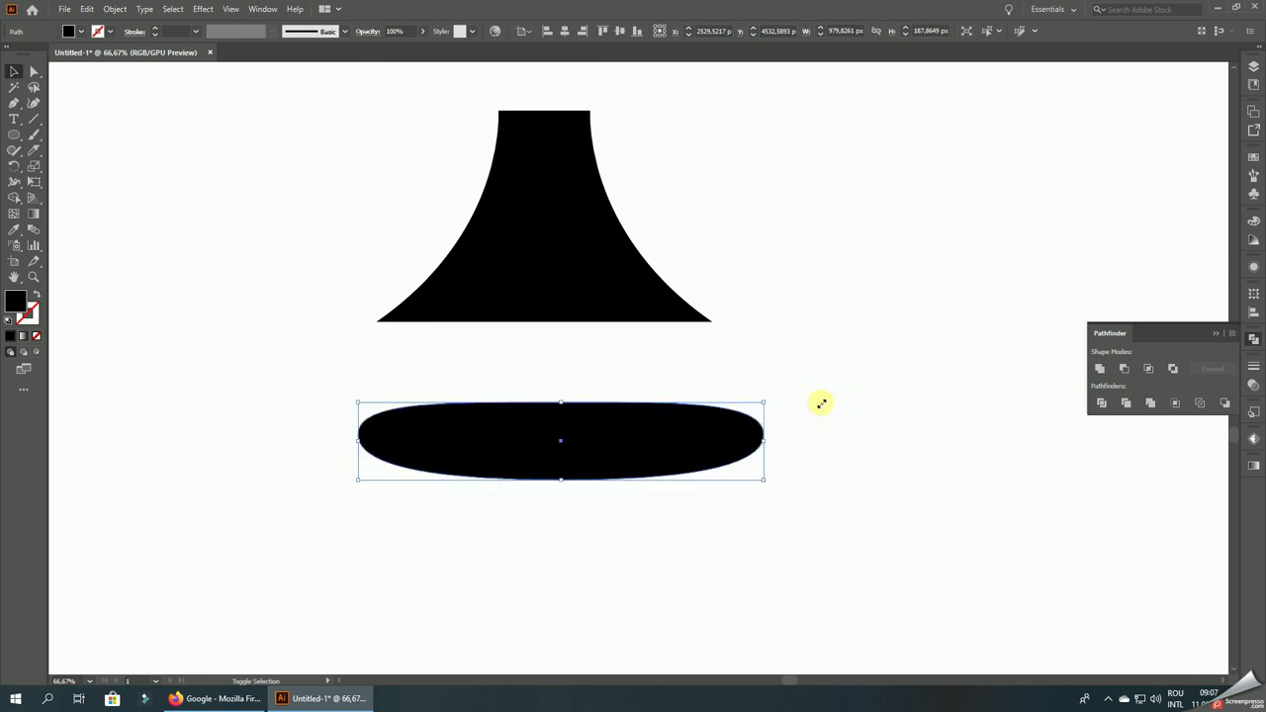
drag(720, 440, 704, 326)
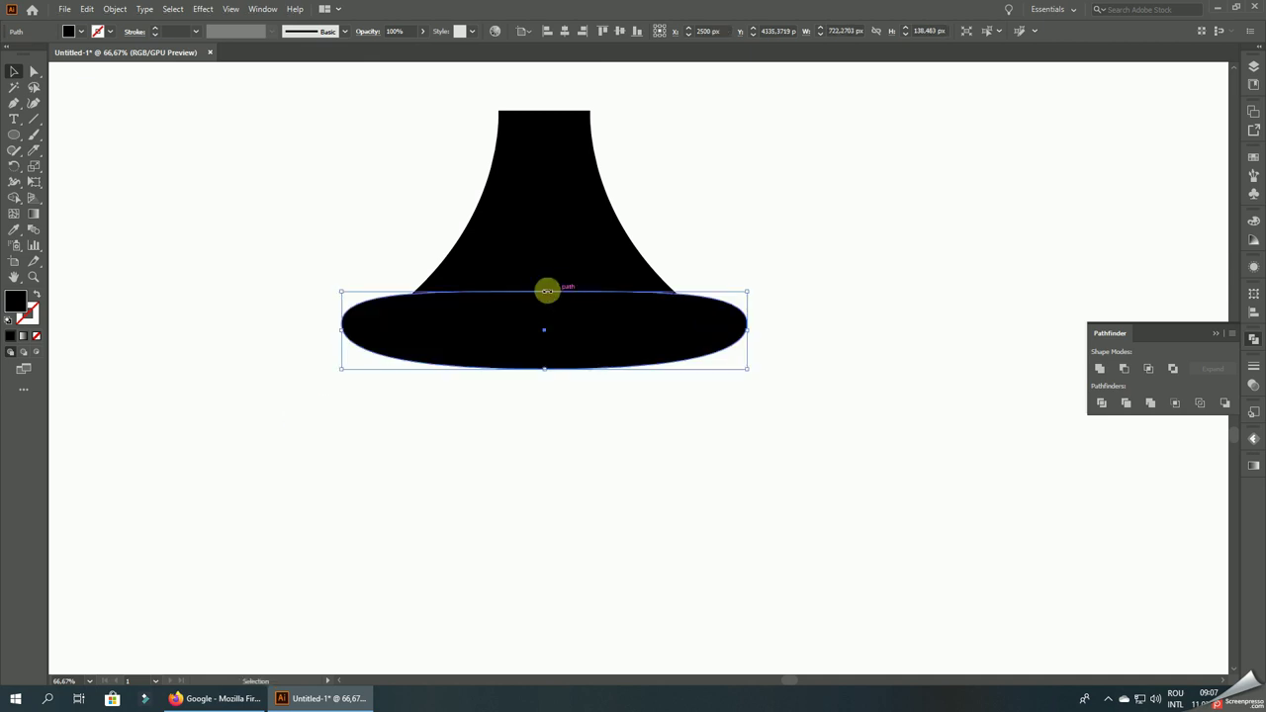
drag(544, 292, 546, 300)
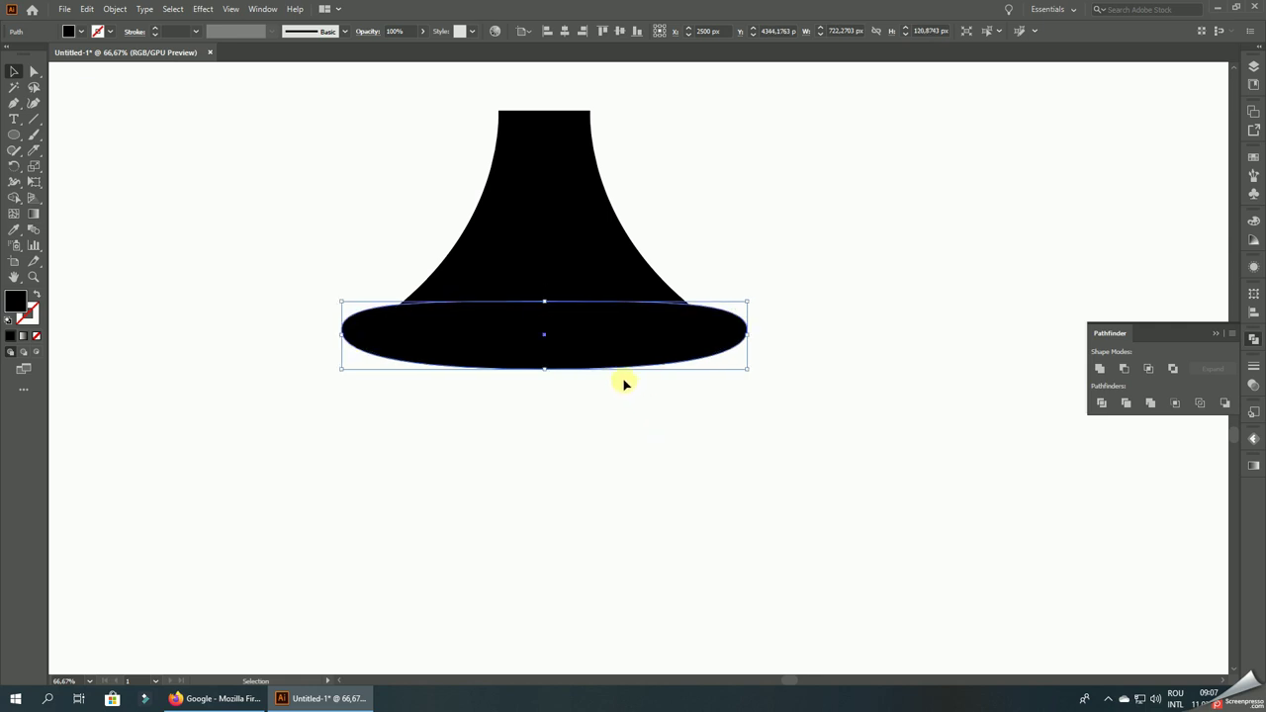
- Pull the ellipse's left and right anchors slightly inward
key(ctrl+plus)
key(ctrl+plus)
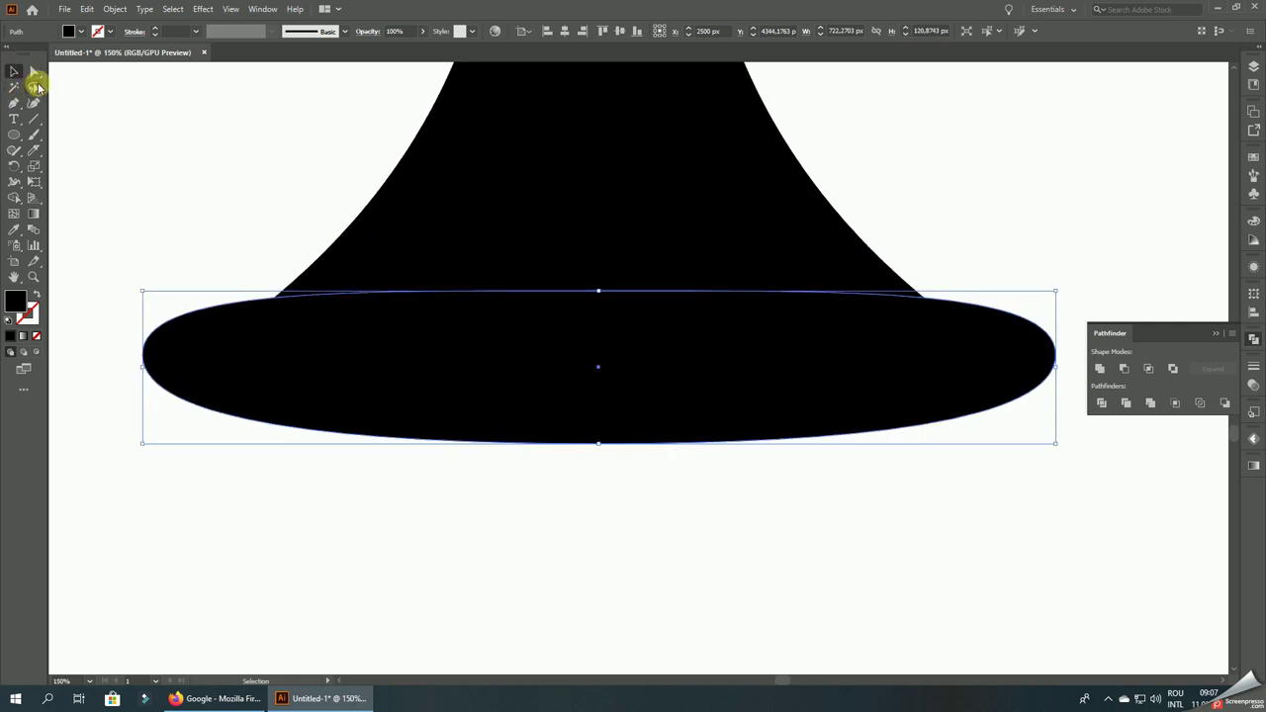
click(34, 74)
drag(145, 361, 165, 361)
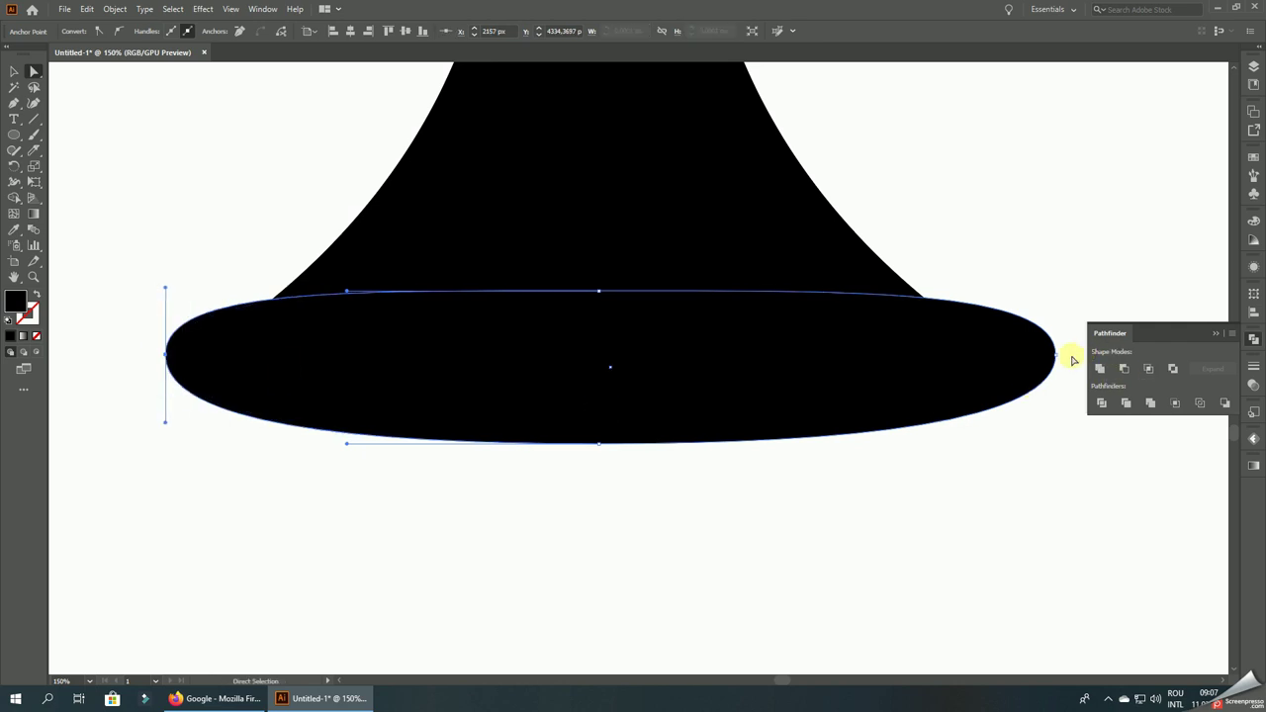
drag(1054, 360, 1038, 361)
click(1065, 474)
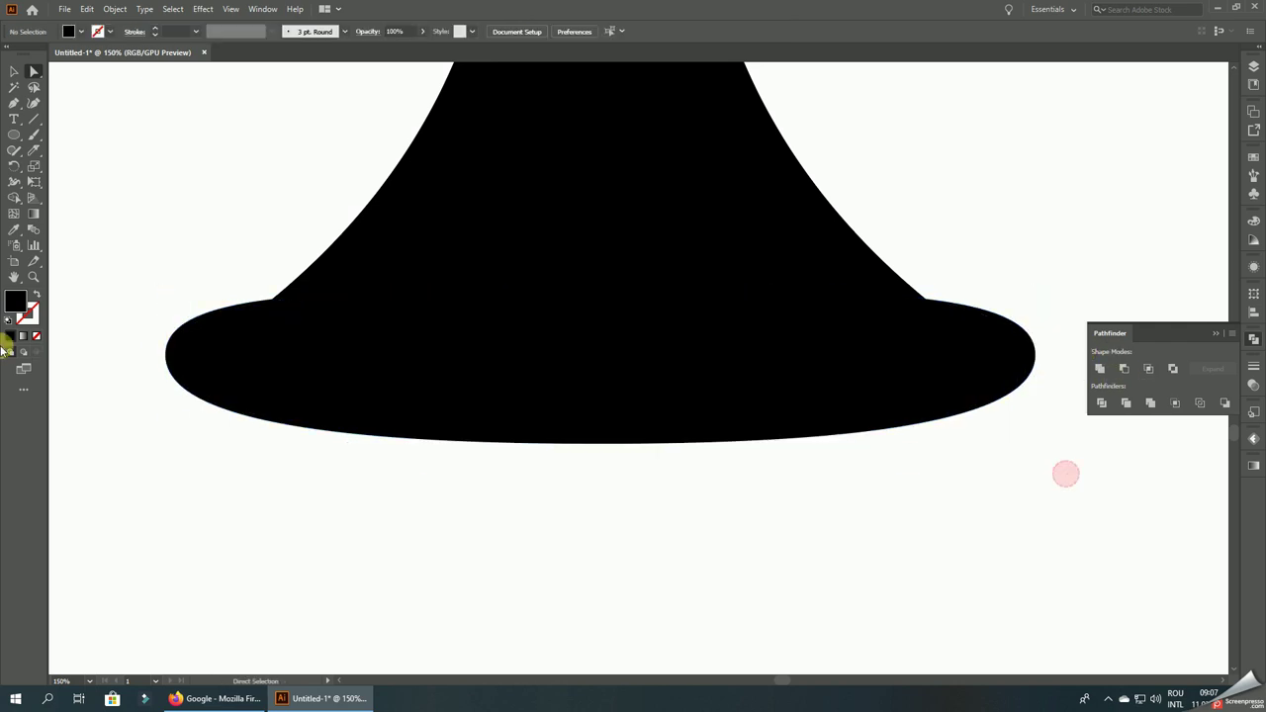
key(ctrl+minus)
key(ctrl+minus)
key(ctrl+minus)
click(644, 438)
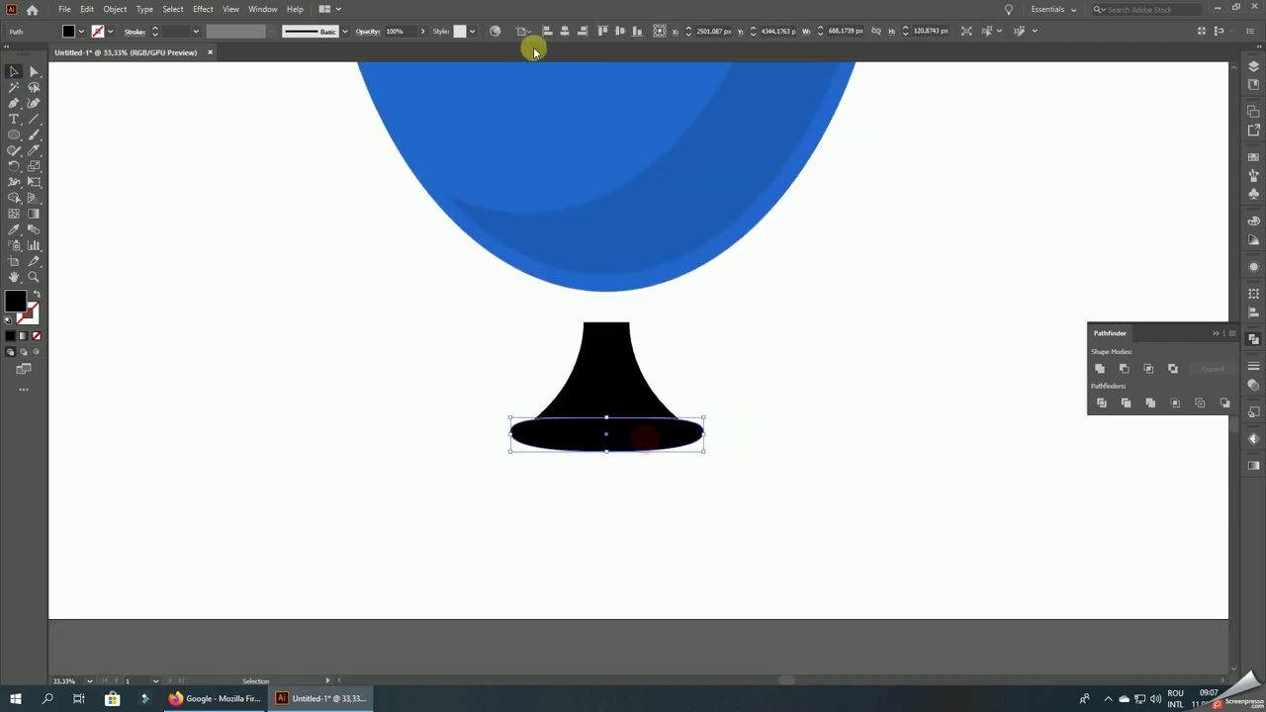
- Group the black stem and the base disc together
click(566, 33)
click(630, 359)
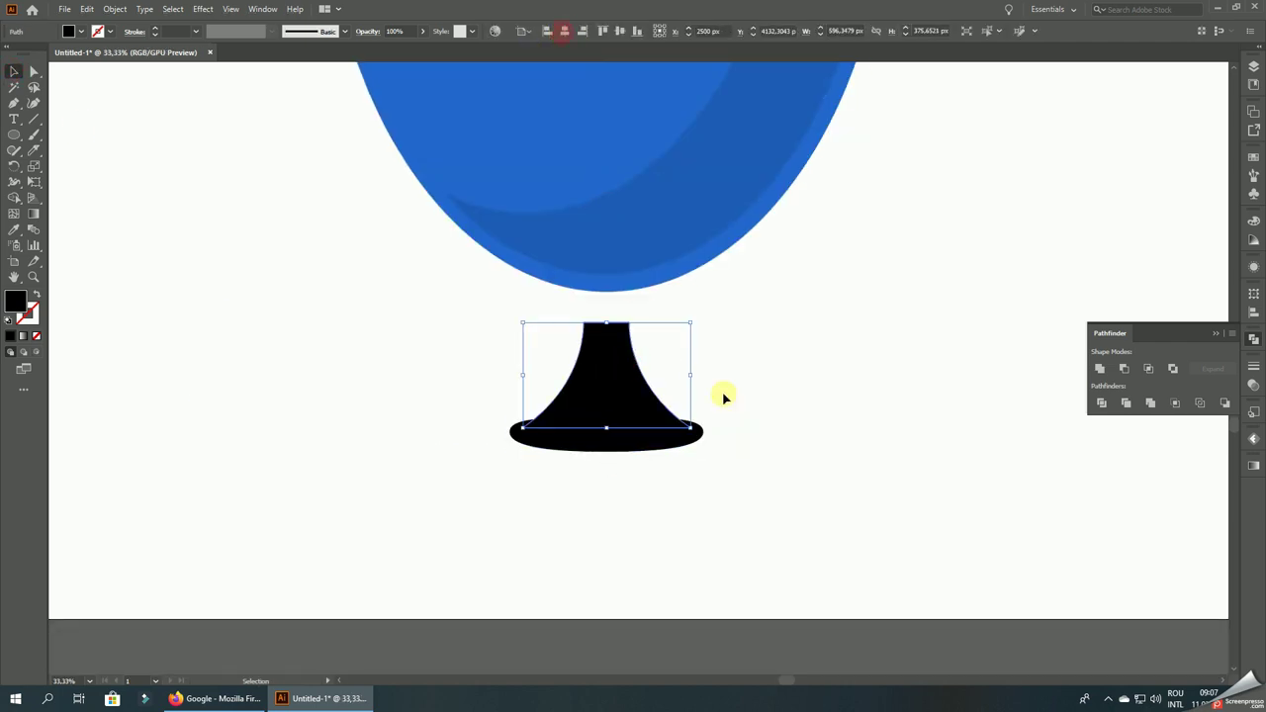
drag(799, 465, 622, 387)
right_click(623, 372)
click(668, 453)
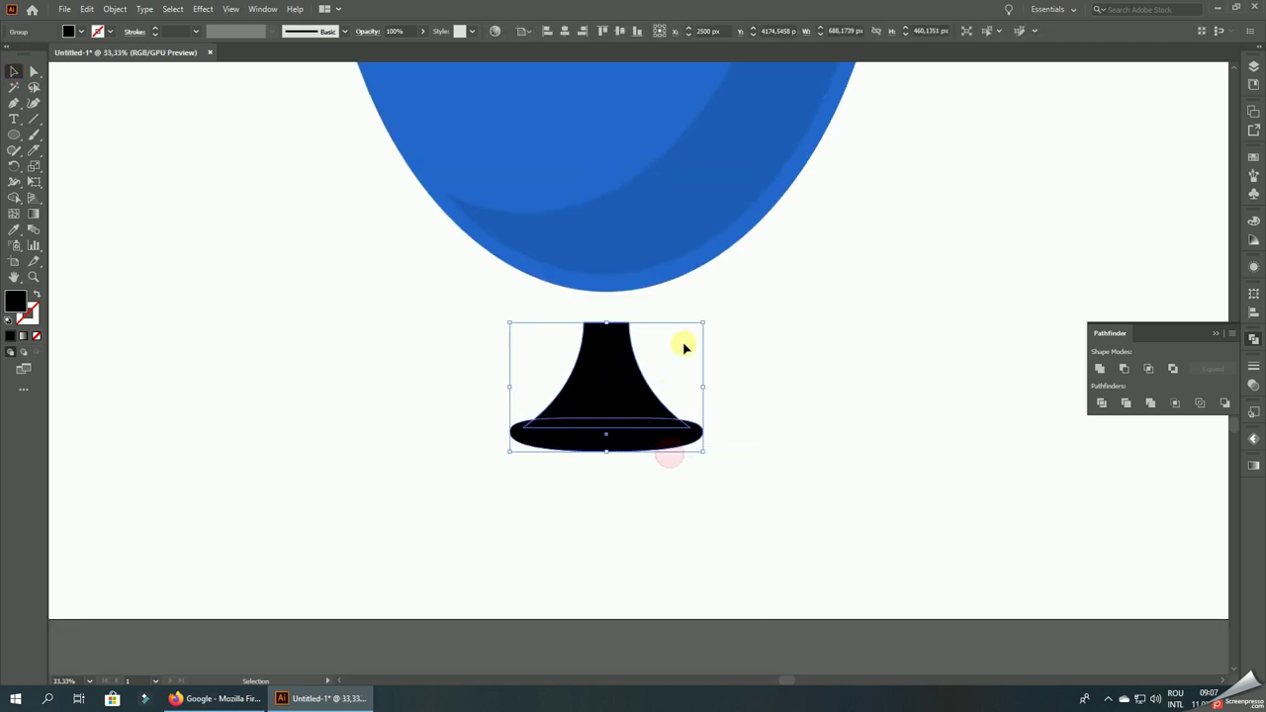
- Shrink the knot group, move it beneath the balloon, and send it to back
drag(703, 330, 665, 347)
drag(609, 399, 608, 325)
scroll(653, 302, up, 1)
drag(670, 282, 664, 281)
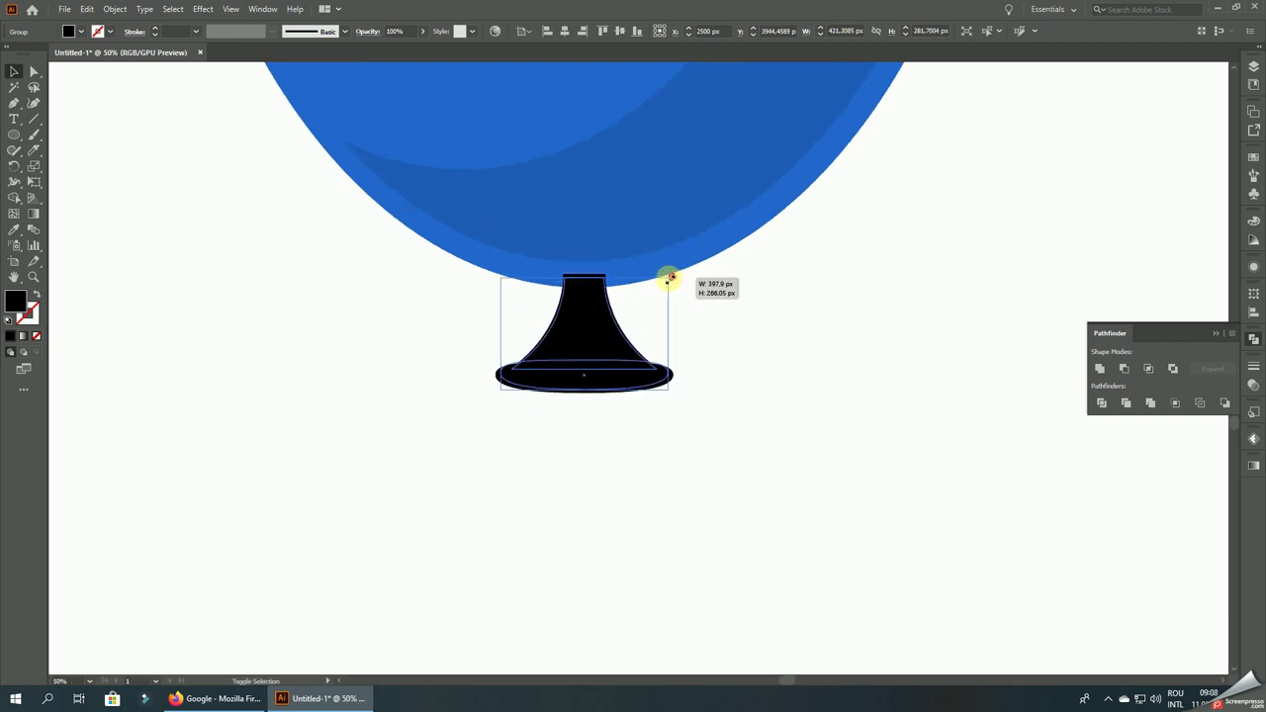
right_click(614, 304)
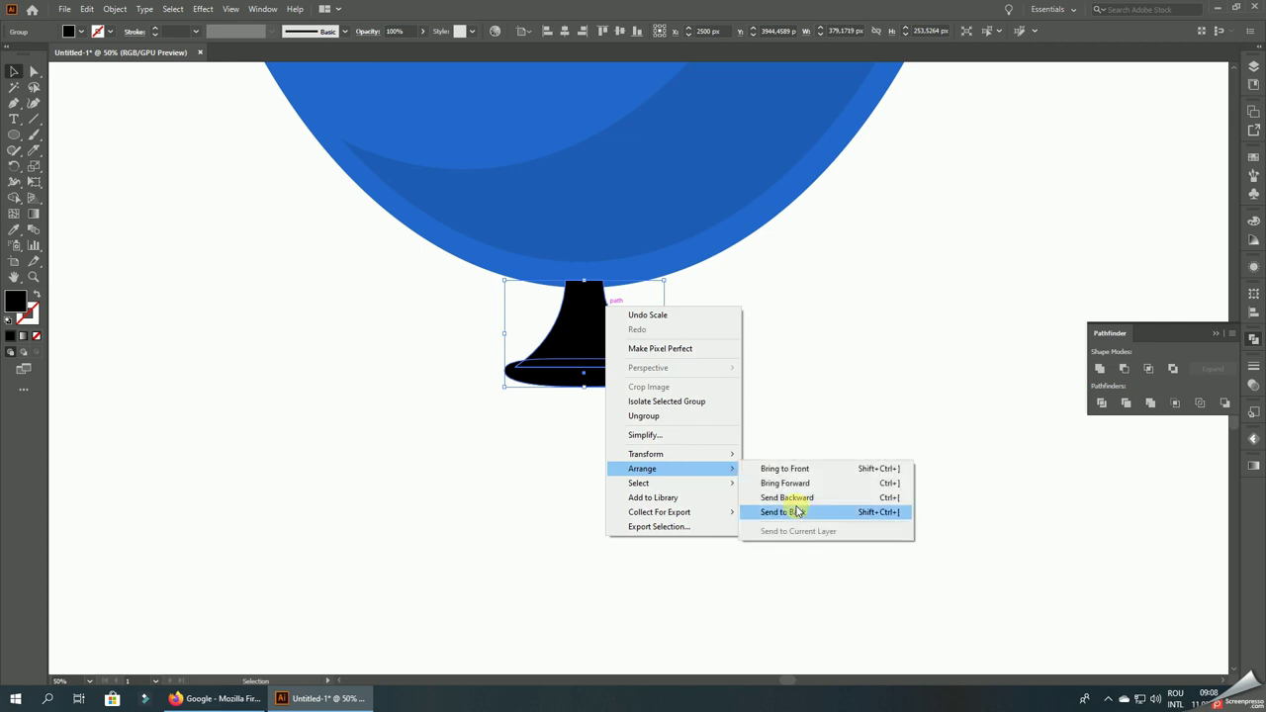
click(799, 511)
click(743, 503)
- Shrink the knot to about 280 px wide against the balloon tip and select its stem
scroll(740, 502, down, 2)
scroll(683, 464, up, 3)
click(682, 464)
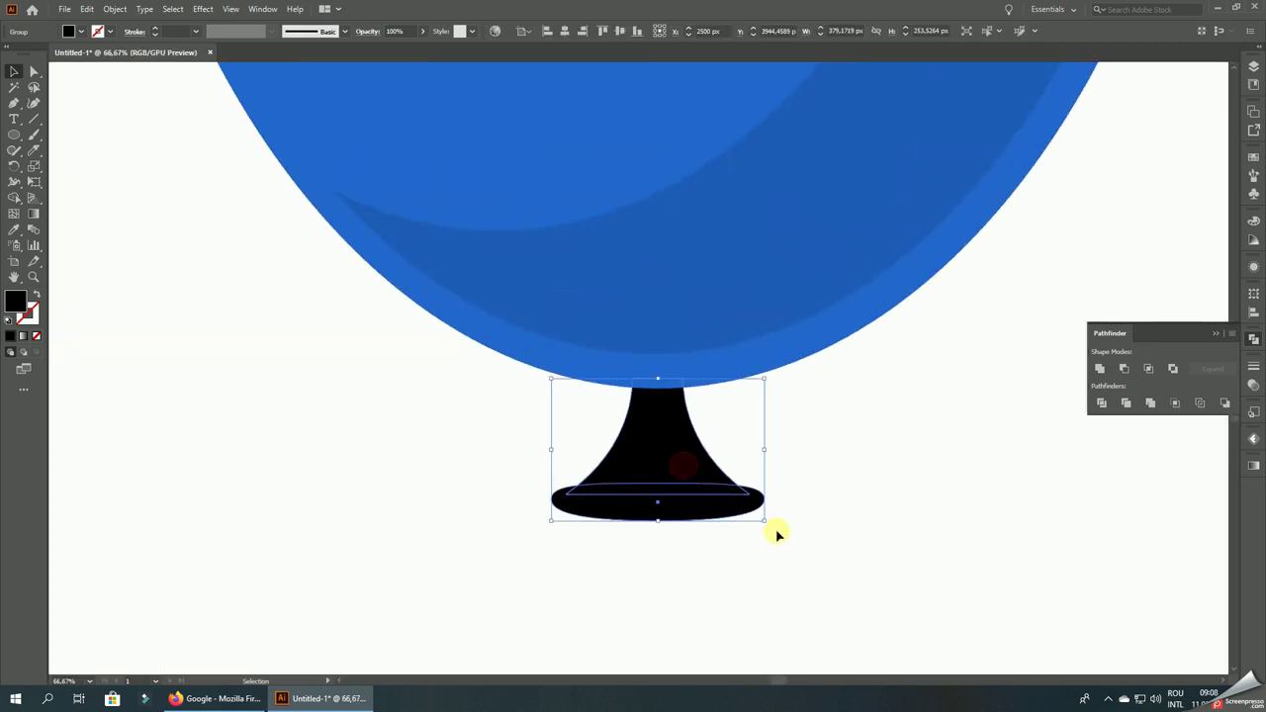
mouse_move(761, 521)
mouse_down()
mouse_move(681, 475)
mouse_move(678, 445)
mouse_up()
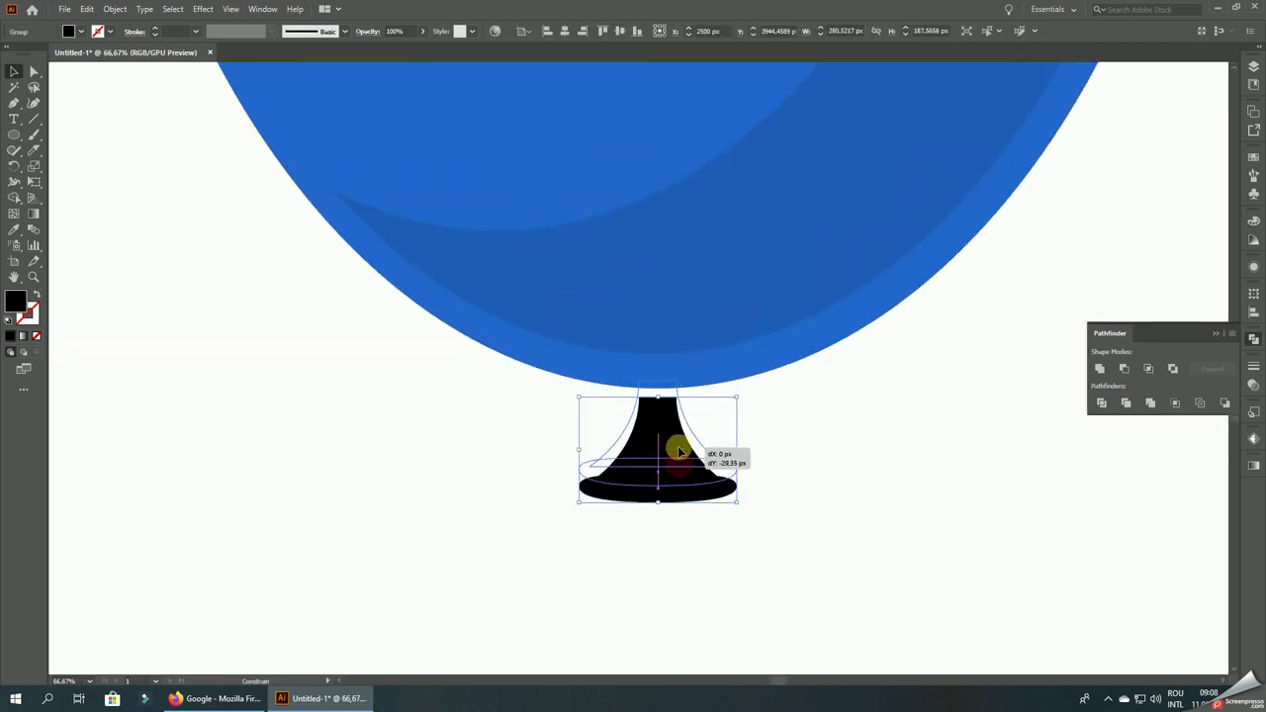
right_click(678, 445)
click(746, 587)
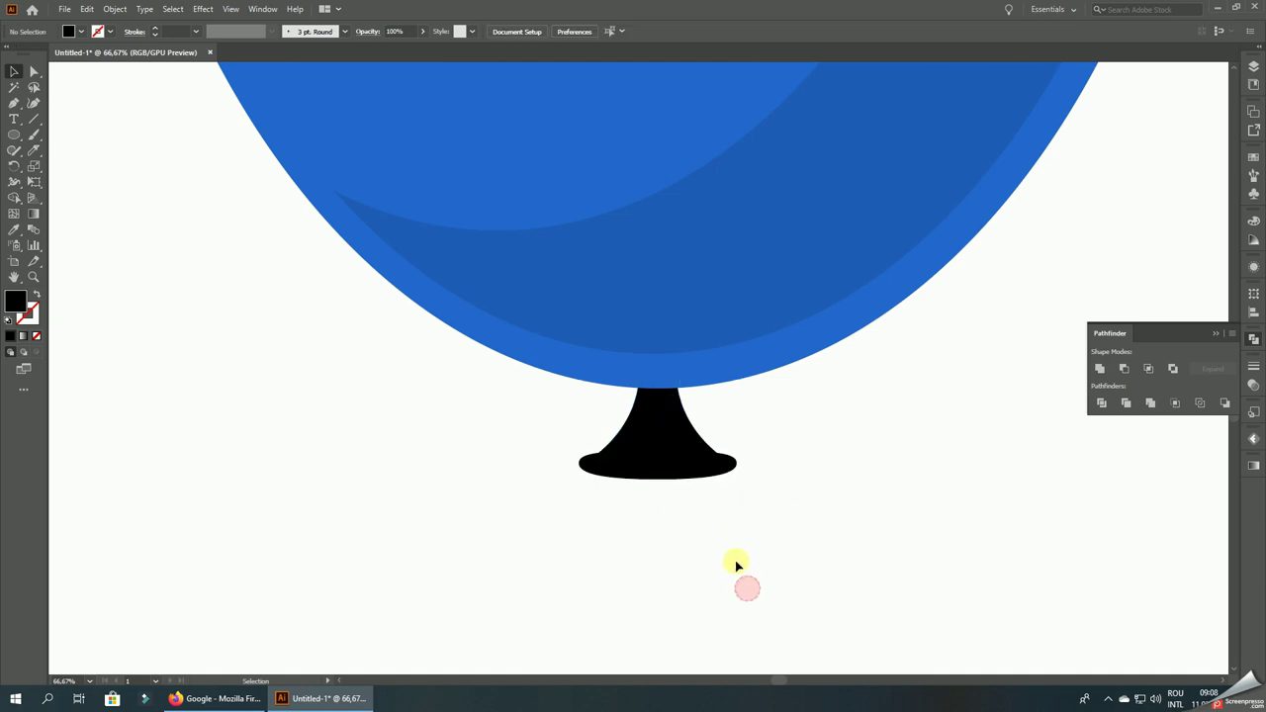
click(650, 416)
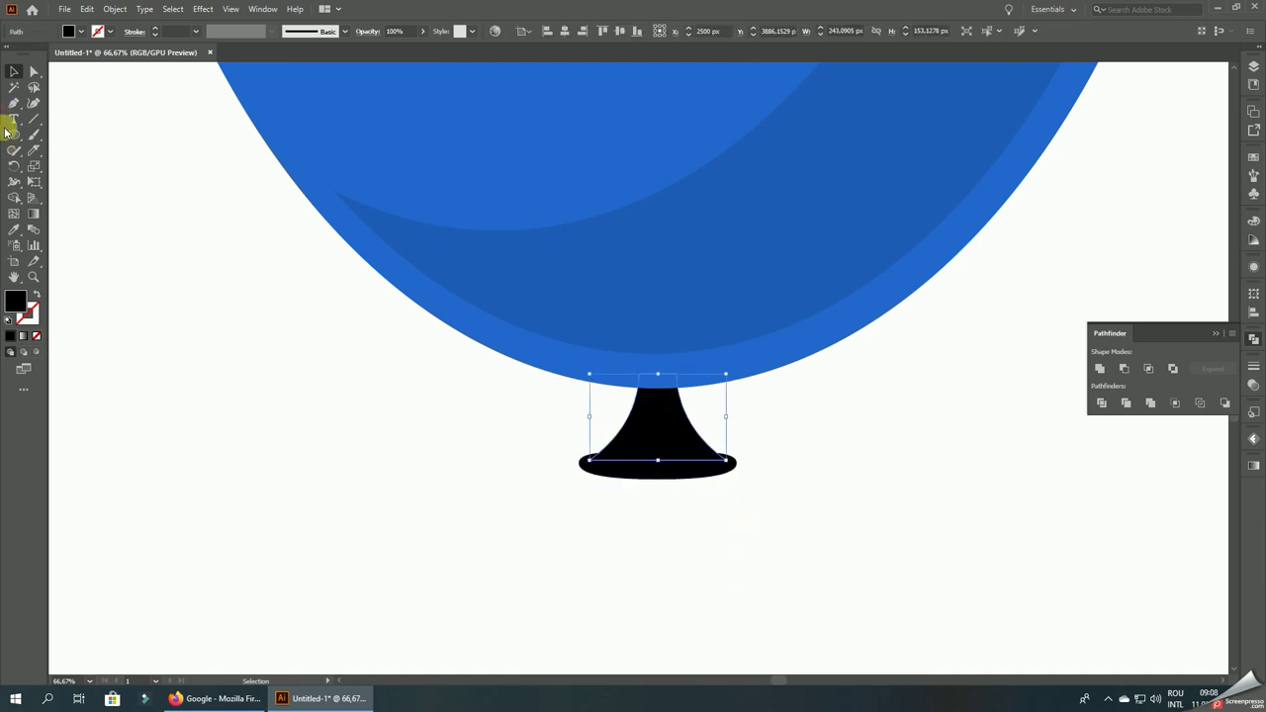
scroll(682, 580, down, 5)
scroll(595, 534, up, 2)
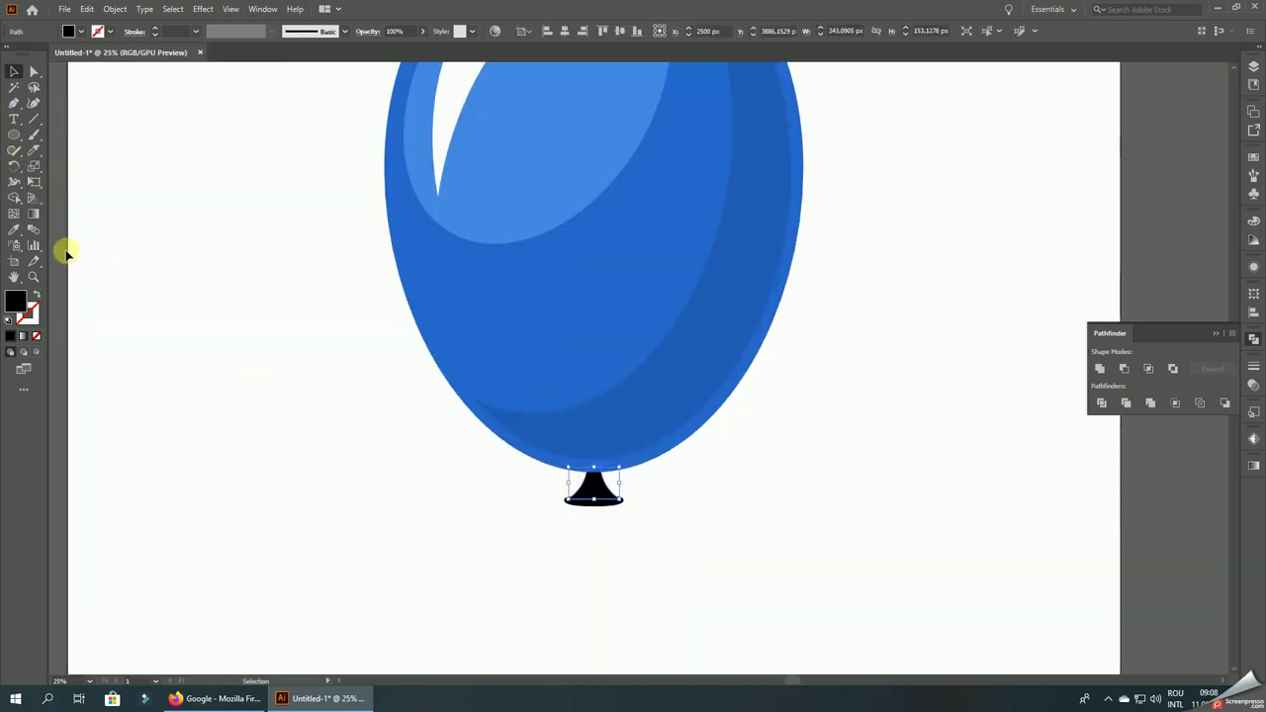
- Sample the balloon's blue onto the knot's neck, then darken it to 1948AF
click(13, 229)
click(479, 285)
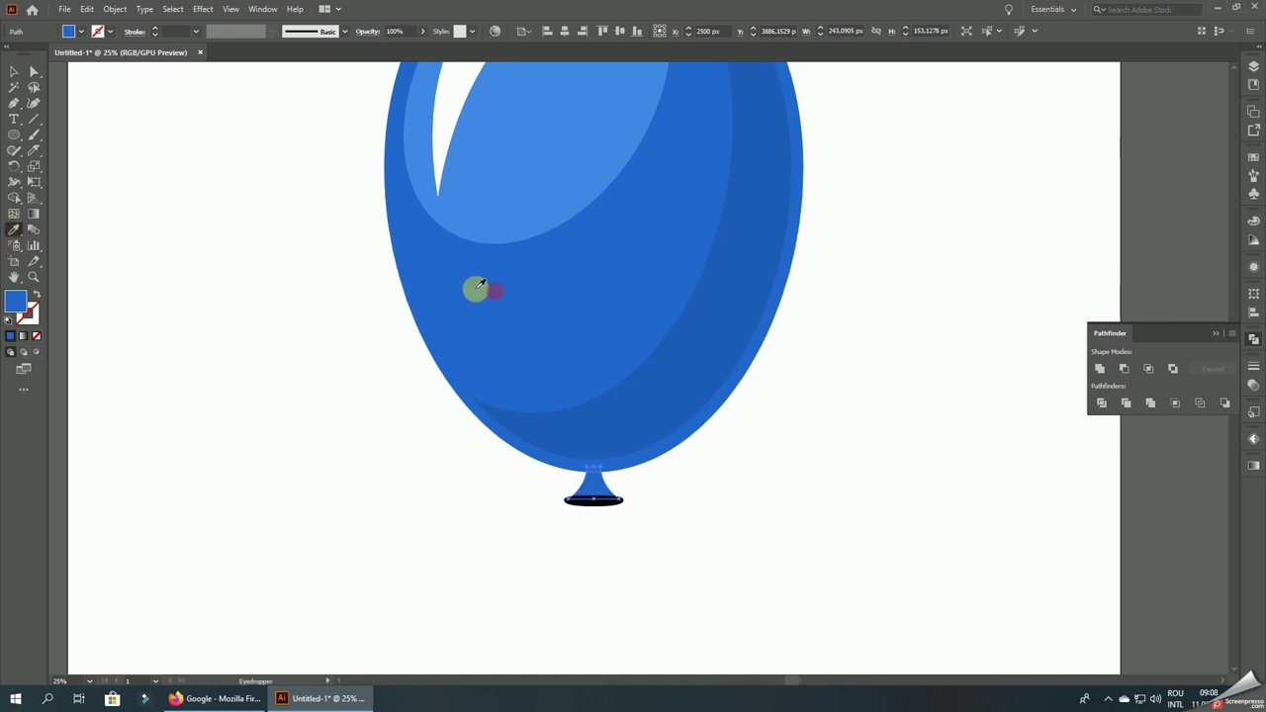
double_click(16, 302)
click(756, 327)
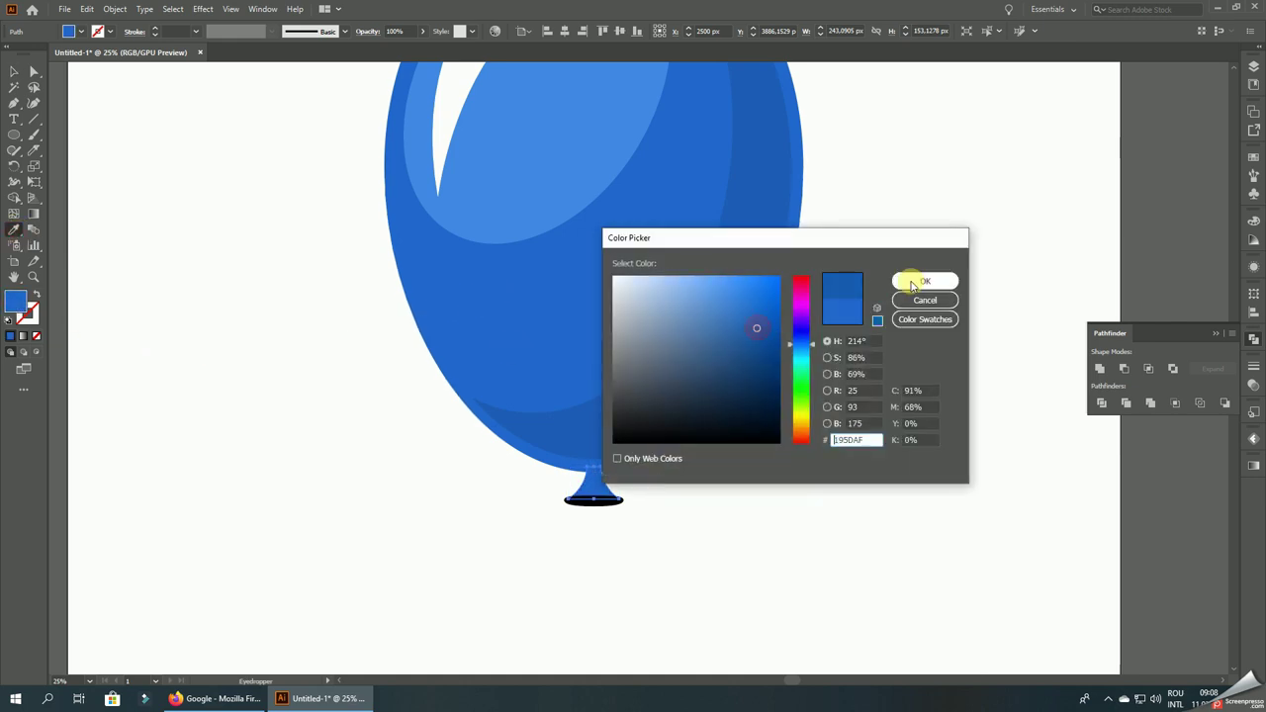
click(803, 339)
click(759, 336)
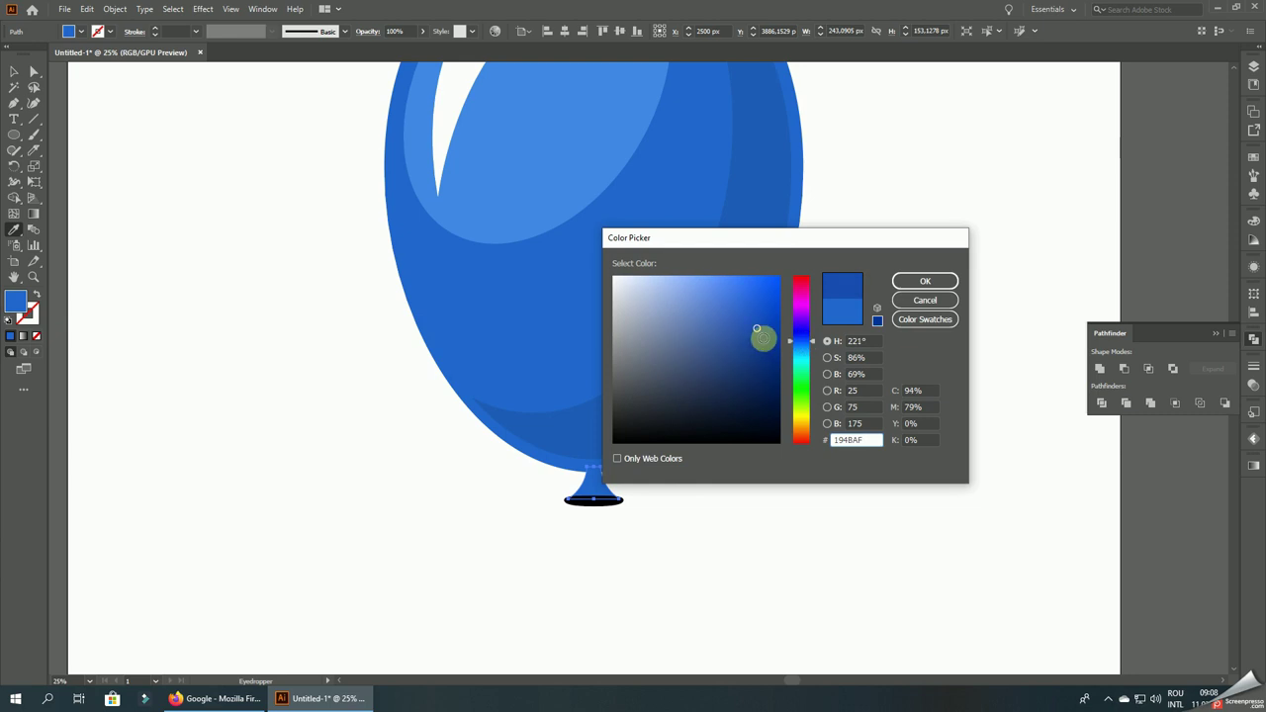
click(917, 281)
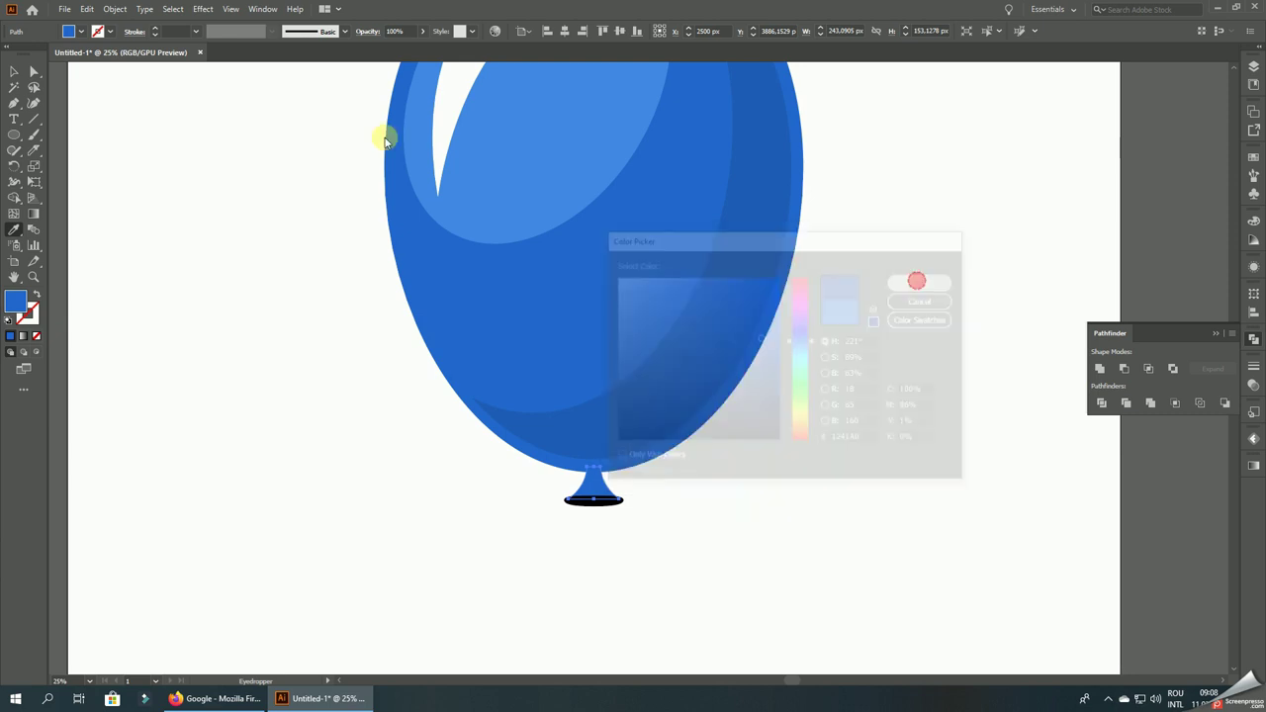
click(13, 72)
click(200, 313)
key(ctrl+0)
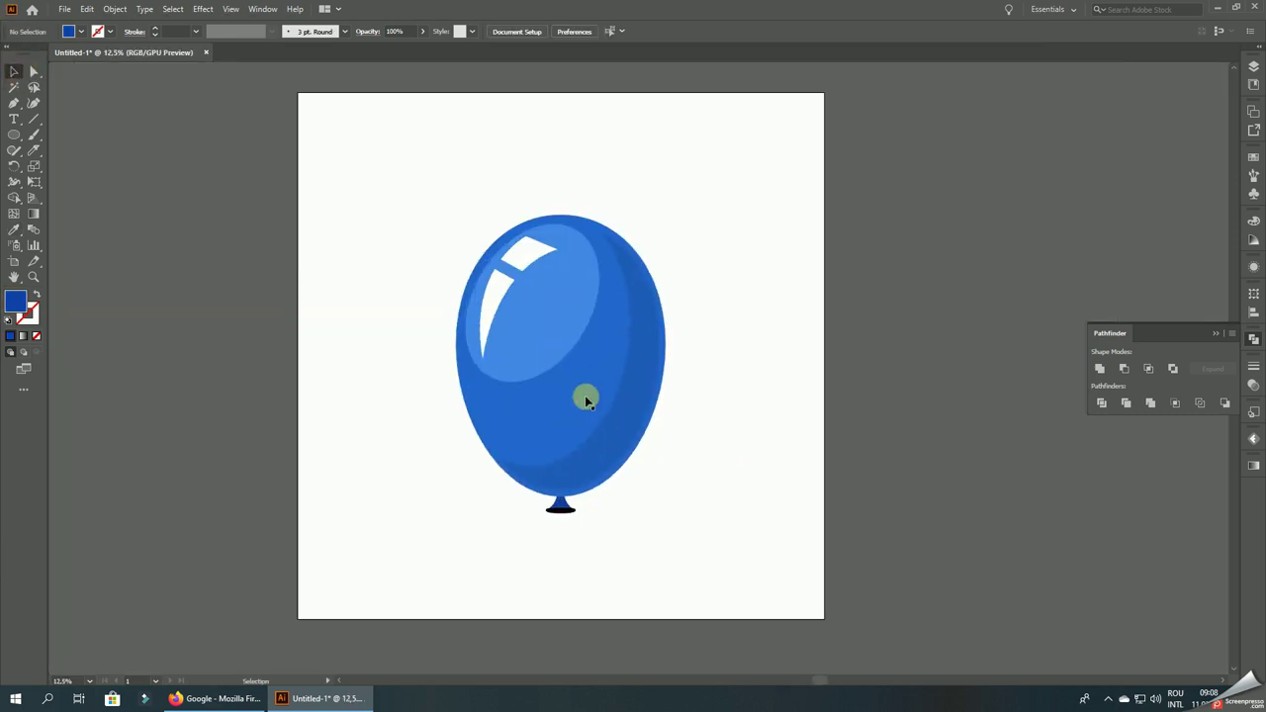
- Draw a small circle near the artboard's top and fill it with the balloon's blue
key(ctrl+0)
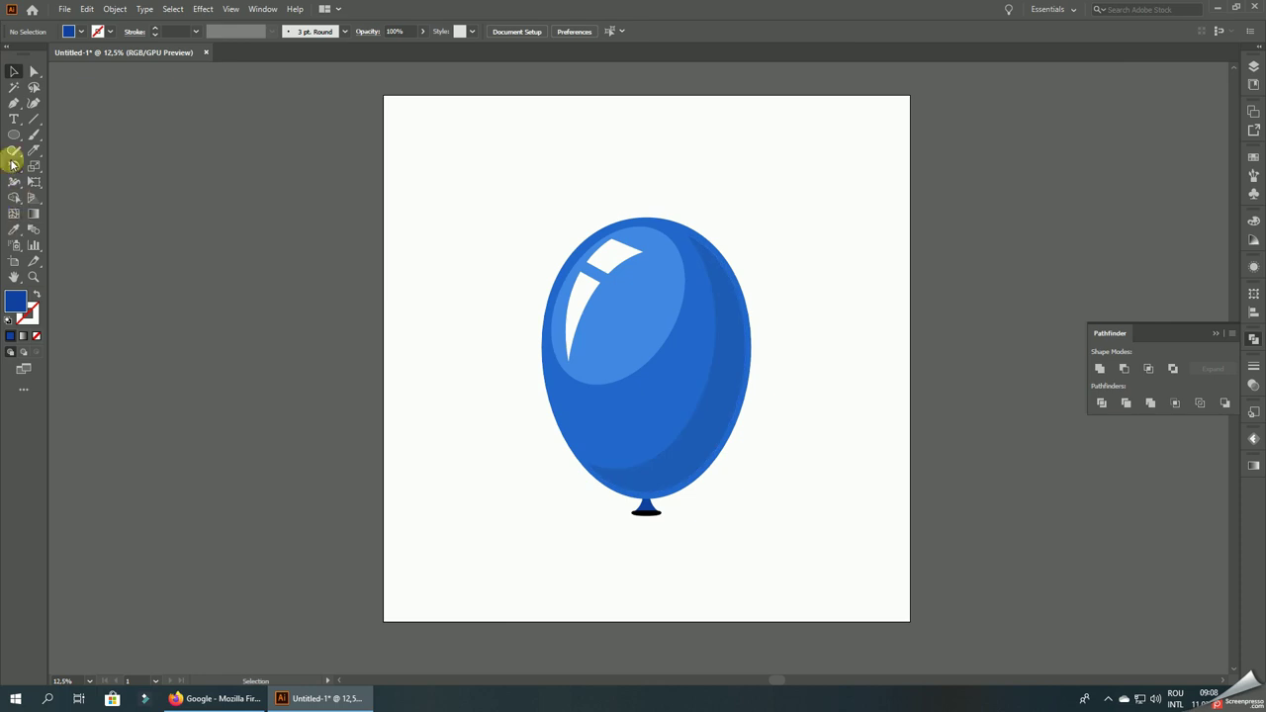
click(14, 134)
drag(418, 121, 477, 179)
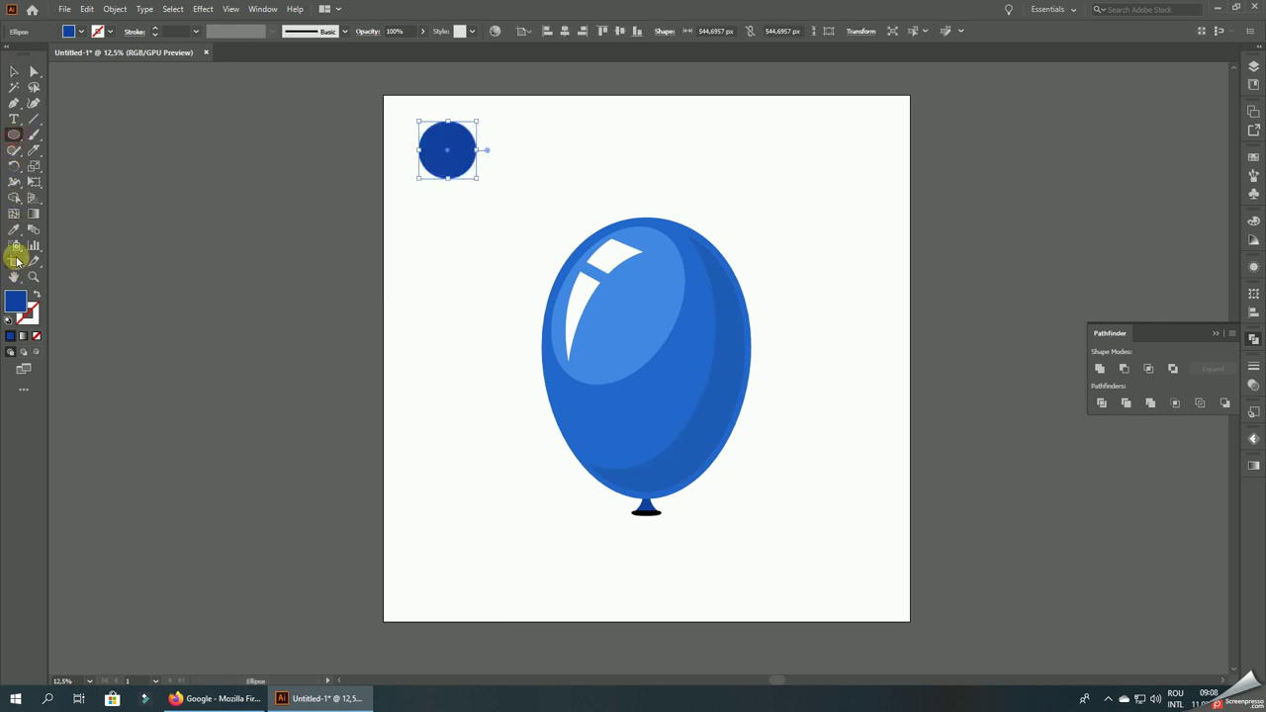
click(14, 229)
click(649, 393)
click(19, 73)
click(522, 164)
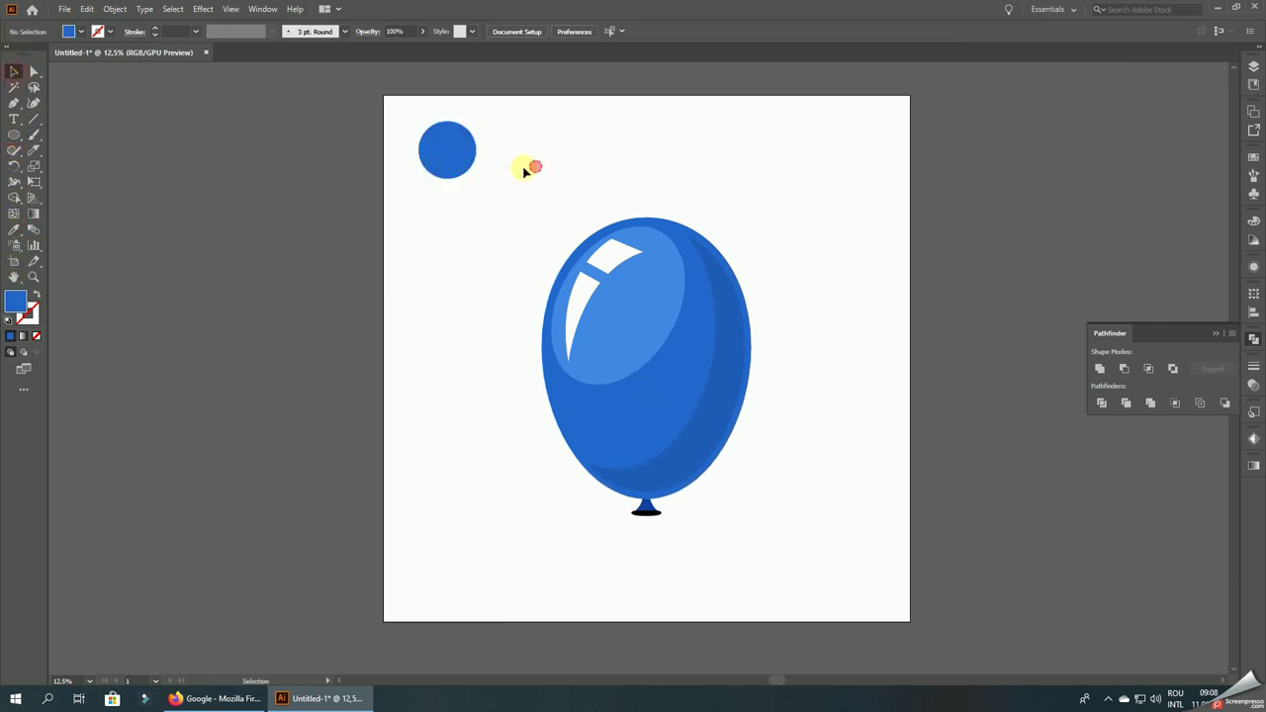
- Duplicate the circle twice in a row and recolour the first one lighter blue
drag(455, 149, 522, 149)
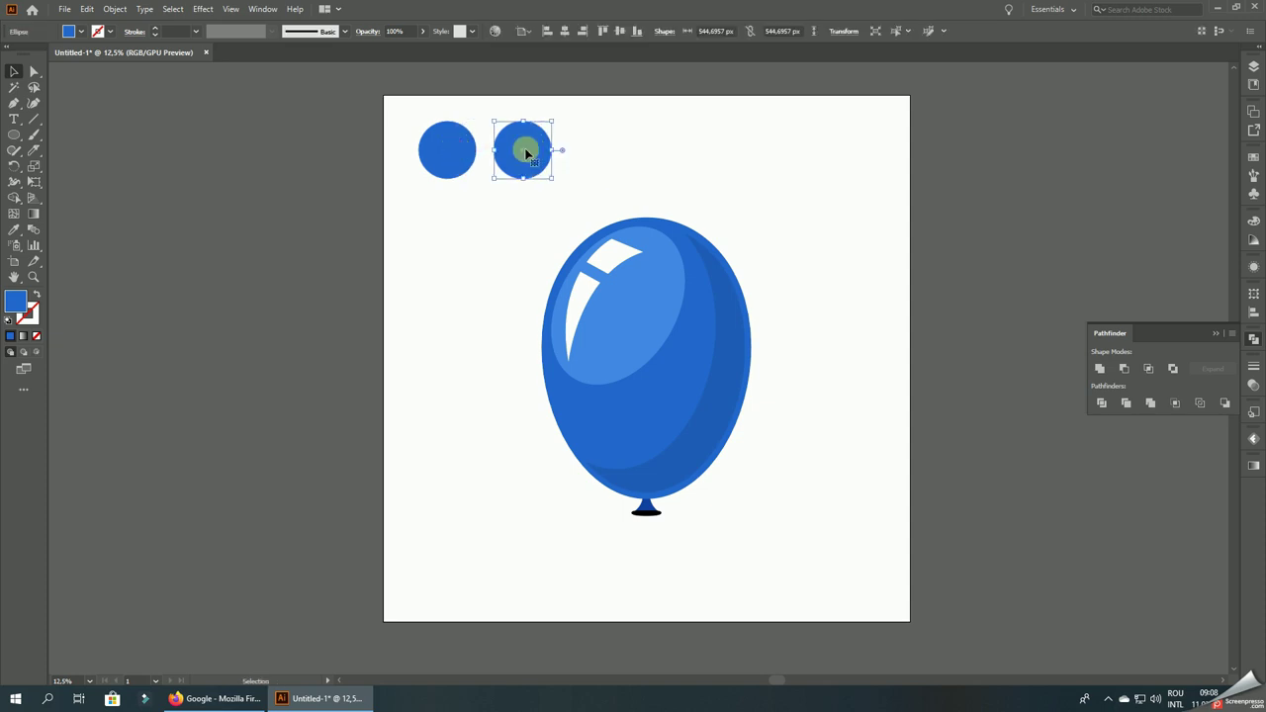
key(ctrl+d)
click(464, 158)
double_click(18, 308)
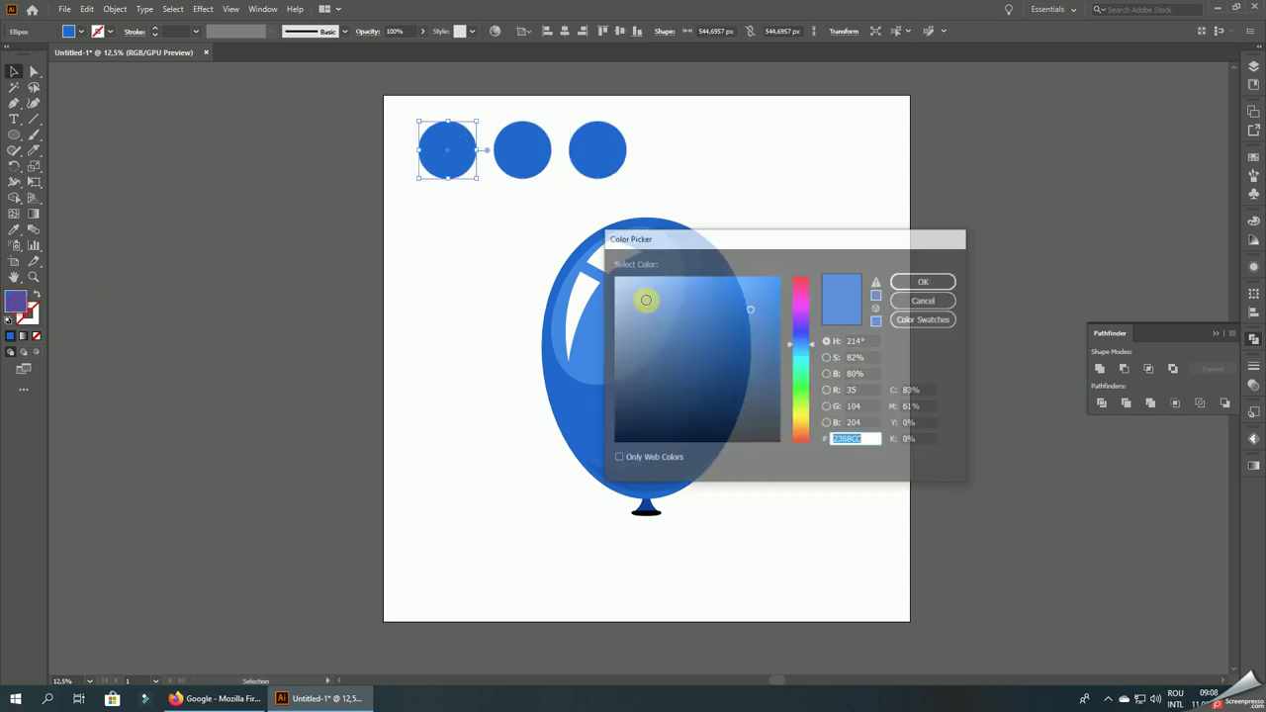
click(738, 280)
click(925, 281)
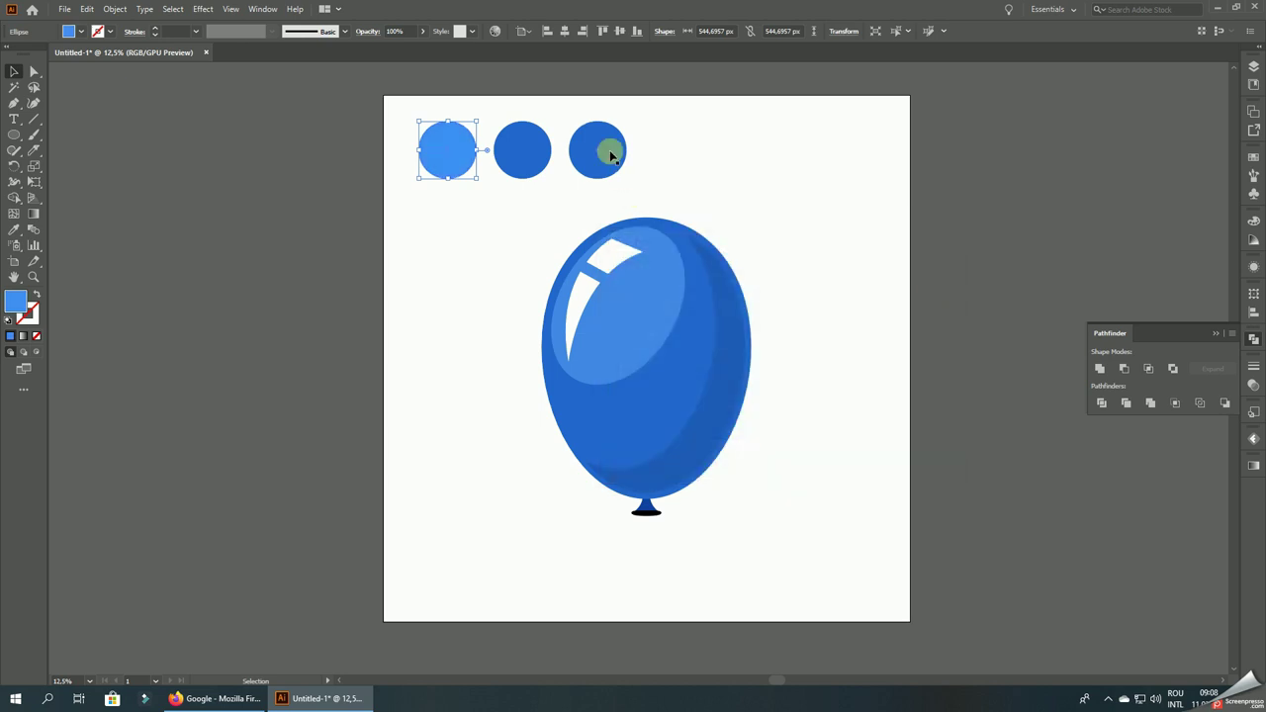
- Recolour the third circle dark blue (1656A3)
click(605, 148)
double_click(18, 303)
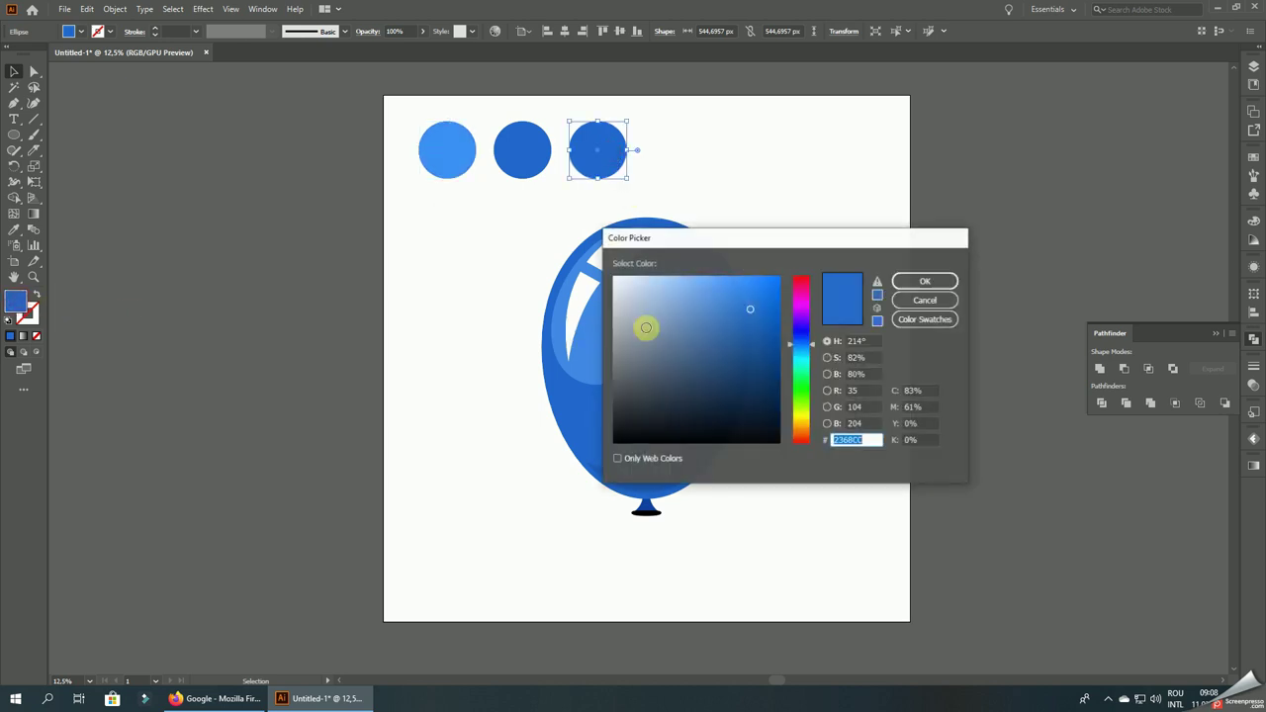
click(758, 335)
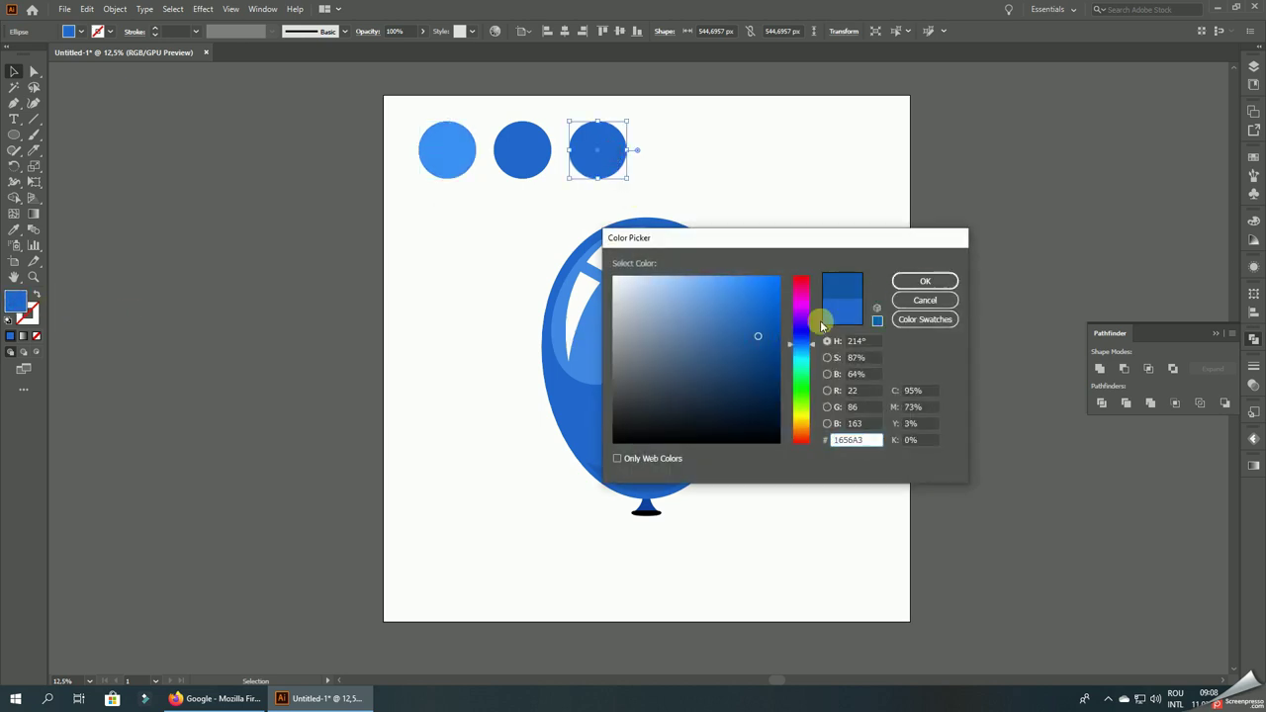
click(904, 281)
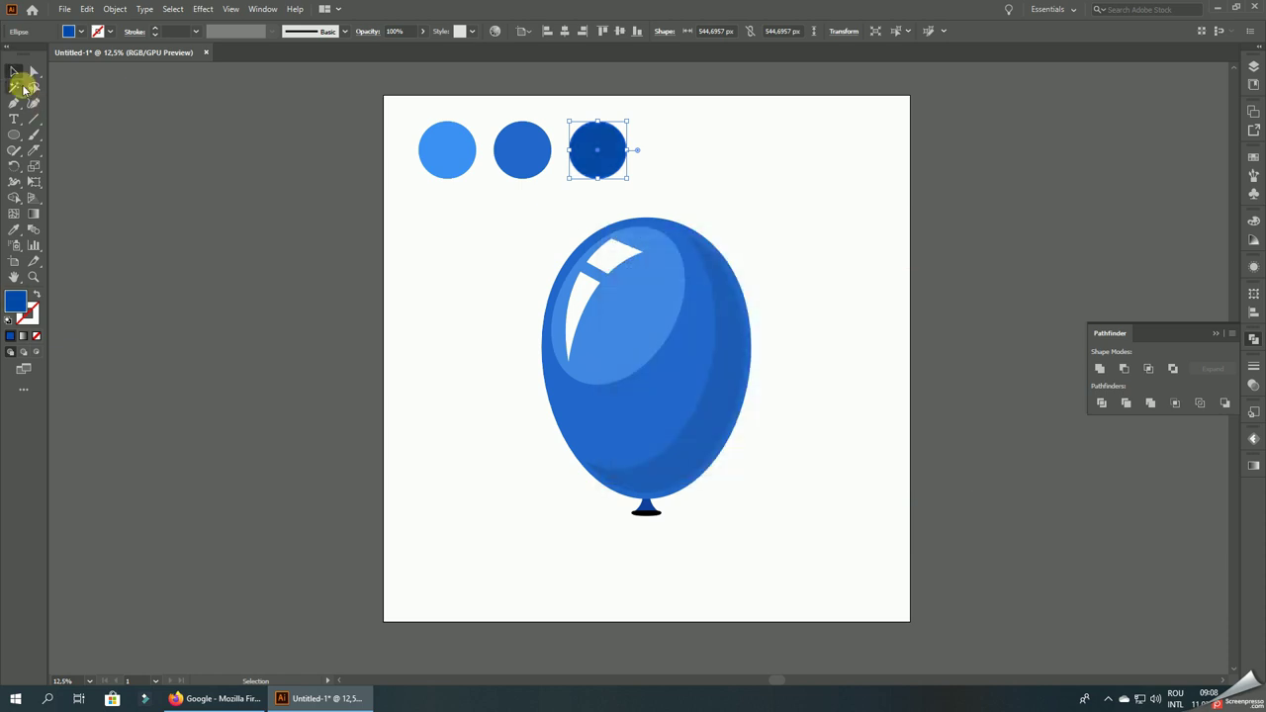
click(688, 322)
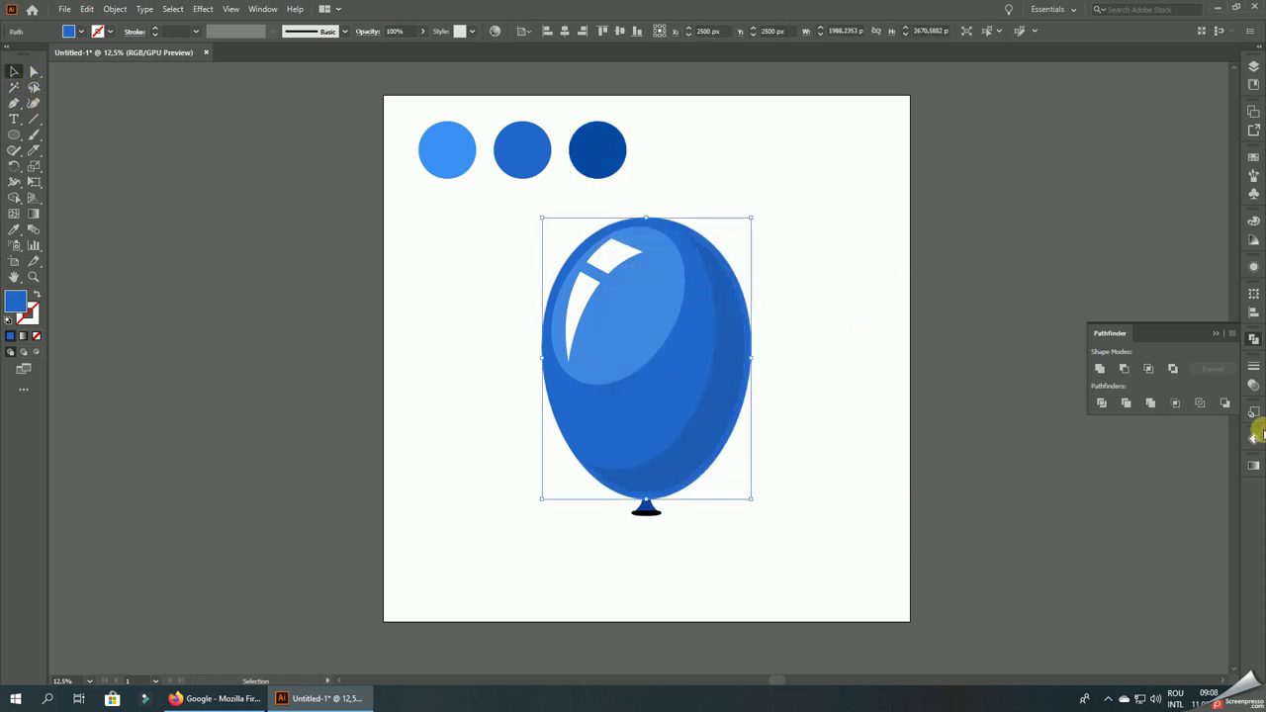
- Fill the balloon with a radial gradient whose stops are sampled from the light and dark circles
click(1253, 463)
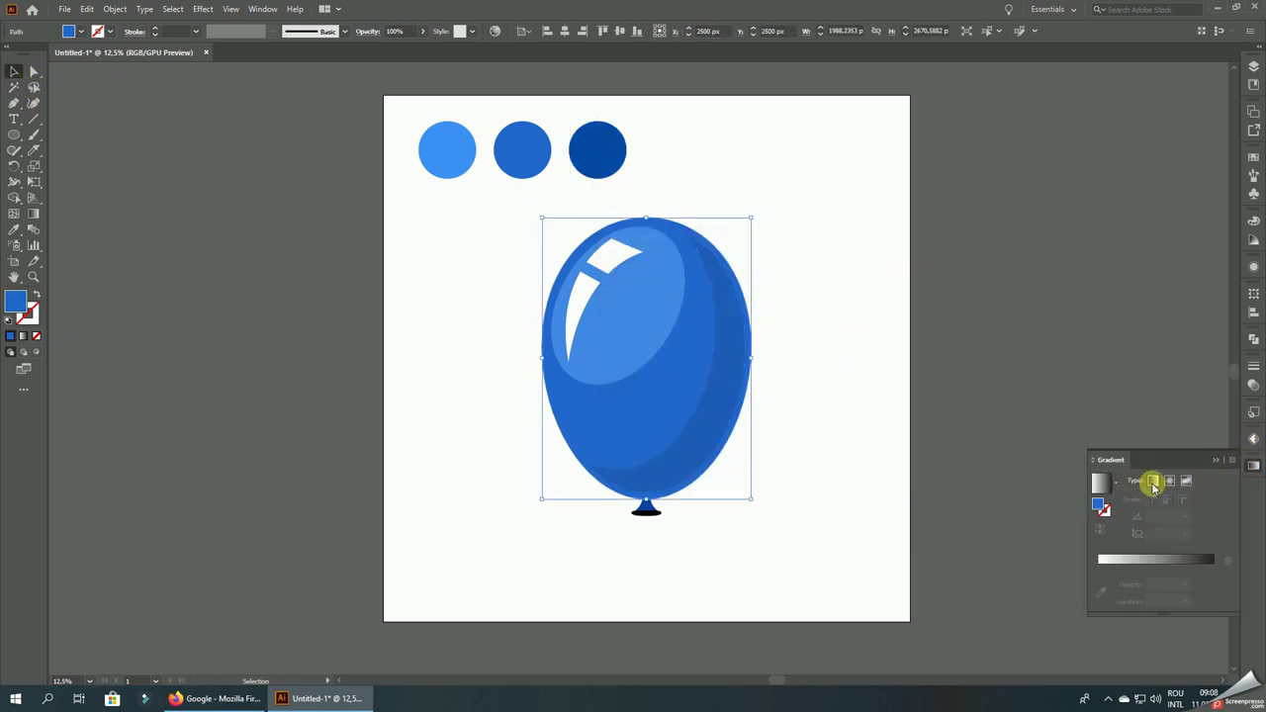
click(1169, 482)
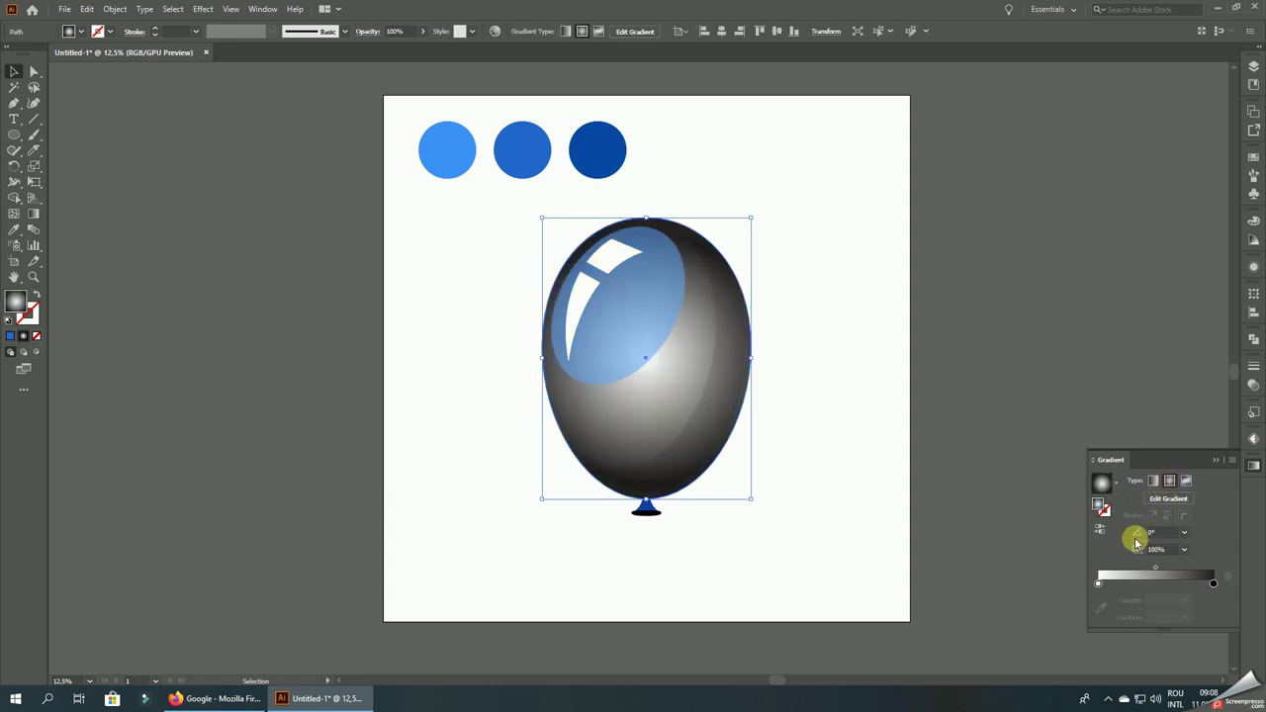
click(1099, 585)
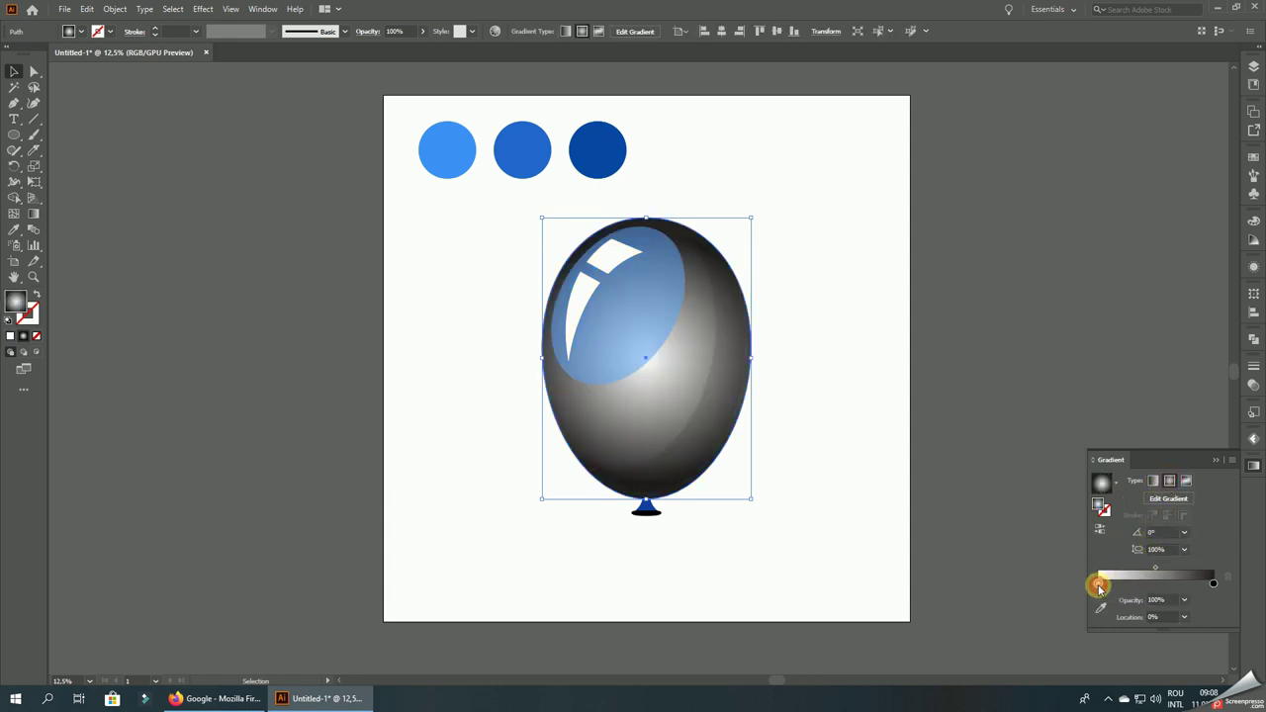
click(13, 242)
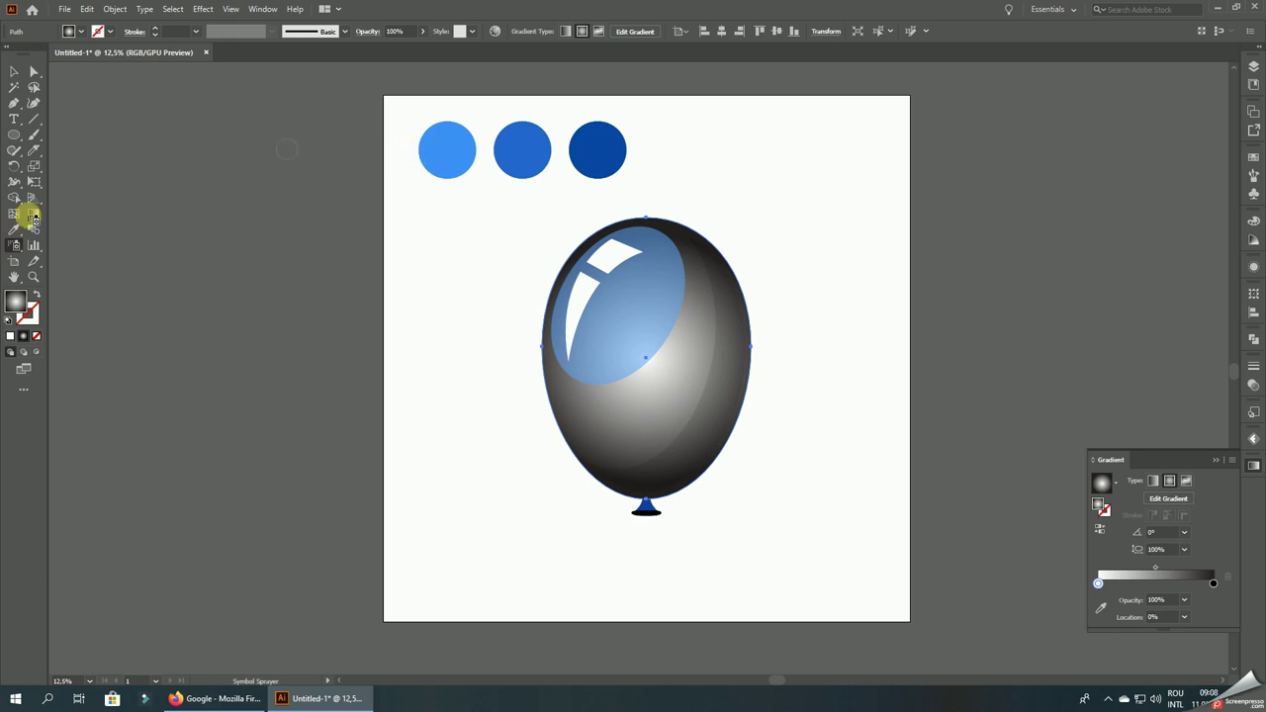
click(15, 232)
click(454, 148)
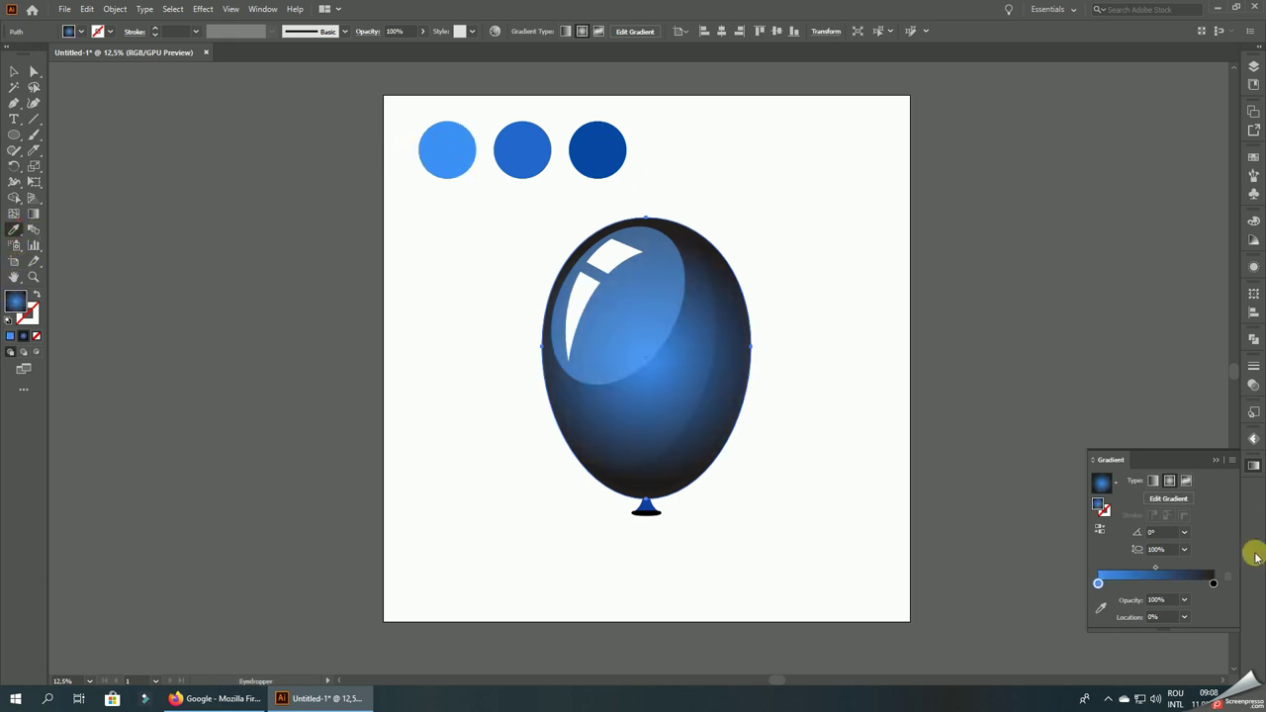
click(524, 157)
click(599, 141)
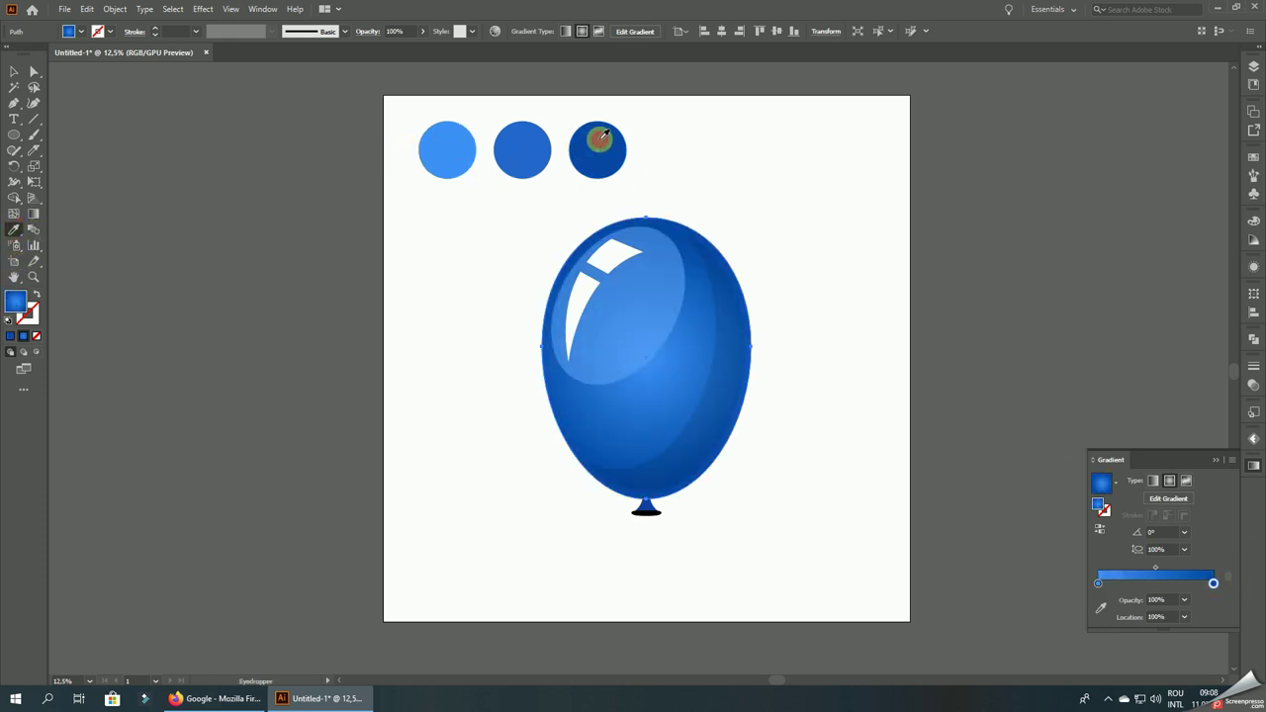
- Move the gradient centre higher on the balloon and stretch it taller, to about 136%
click(33, 213)
scroll(663, 362, up, 1)
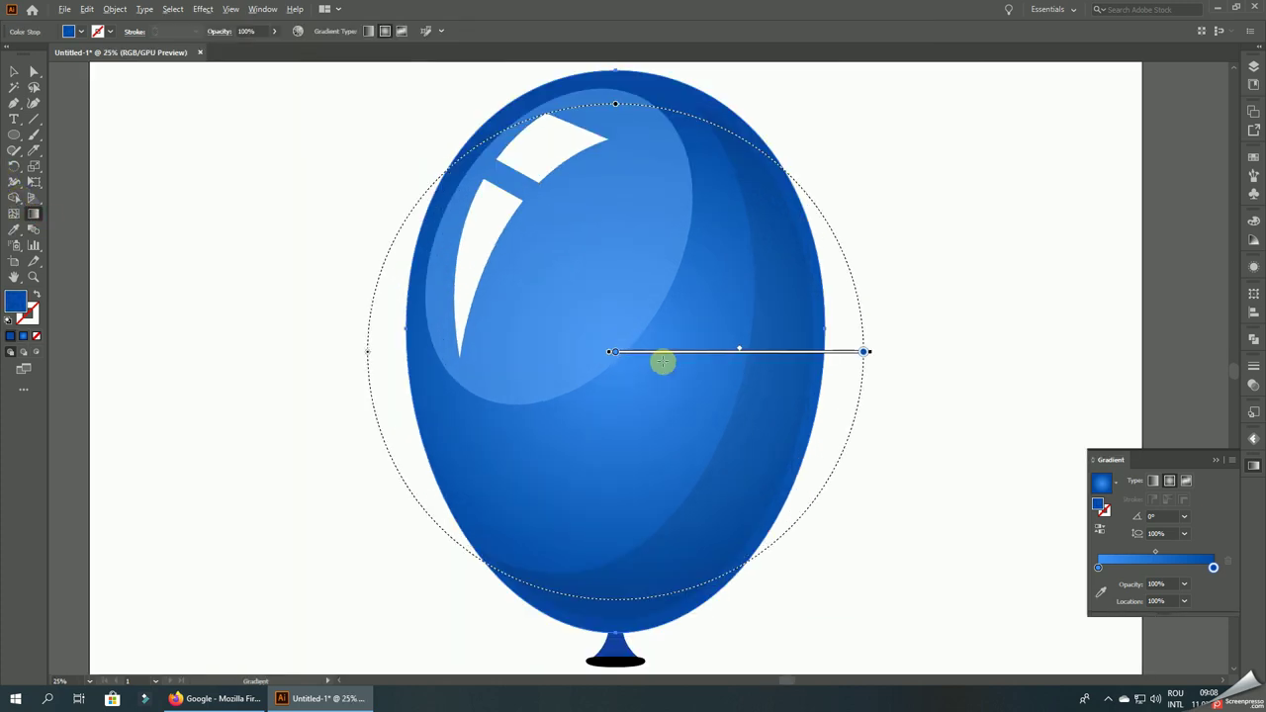
drag(653, 352, 653, 273)
scroll(653, 274, down, 3)
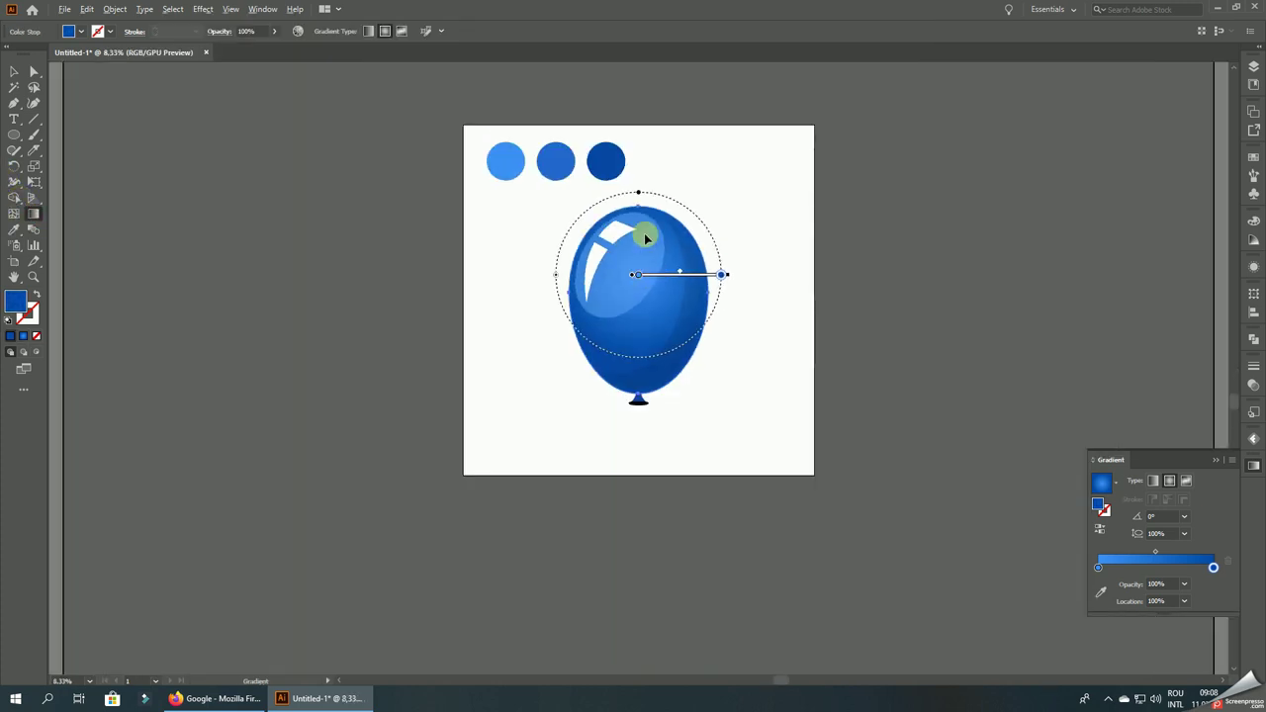
drag(640, 195, 644, 161)
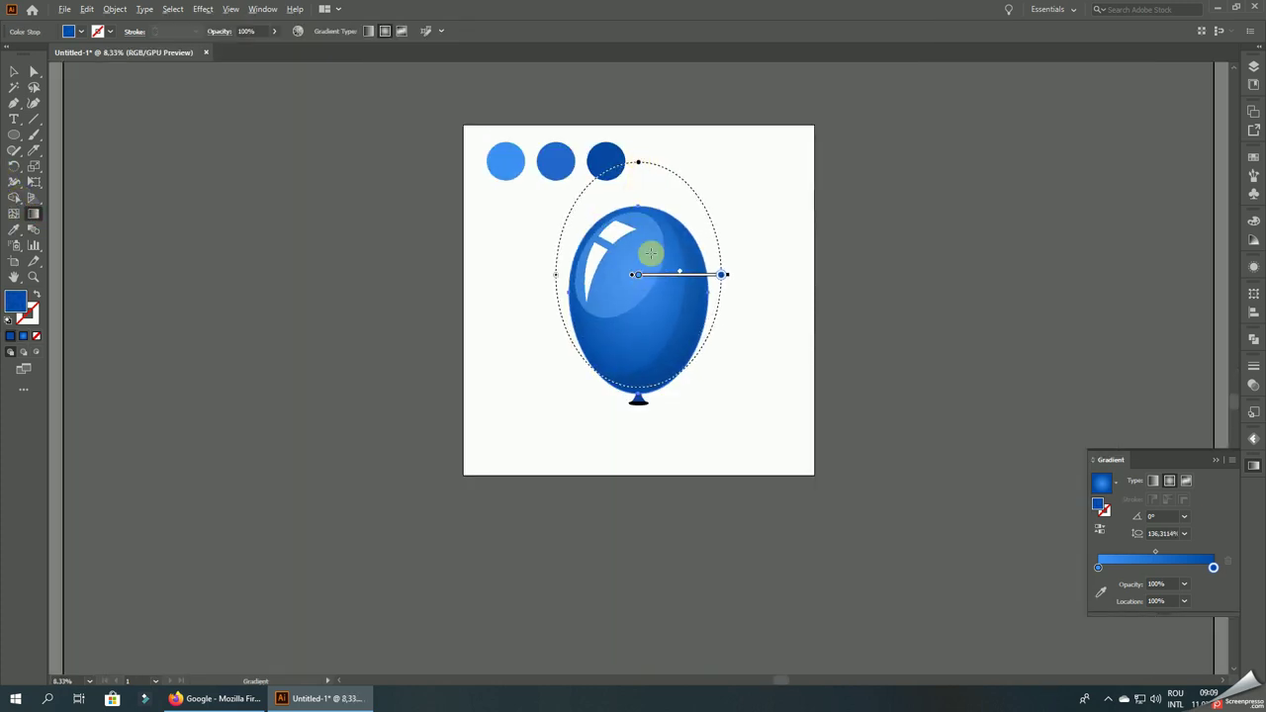
scroll(652, 282, up, 1)
click(13, 71)
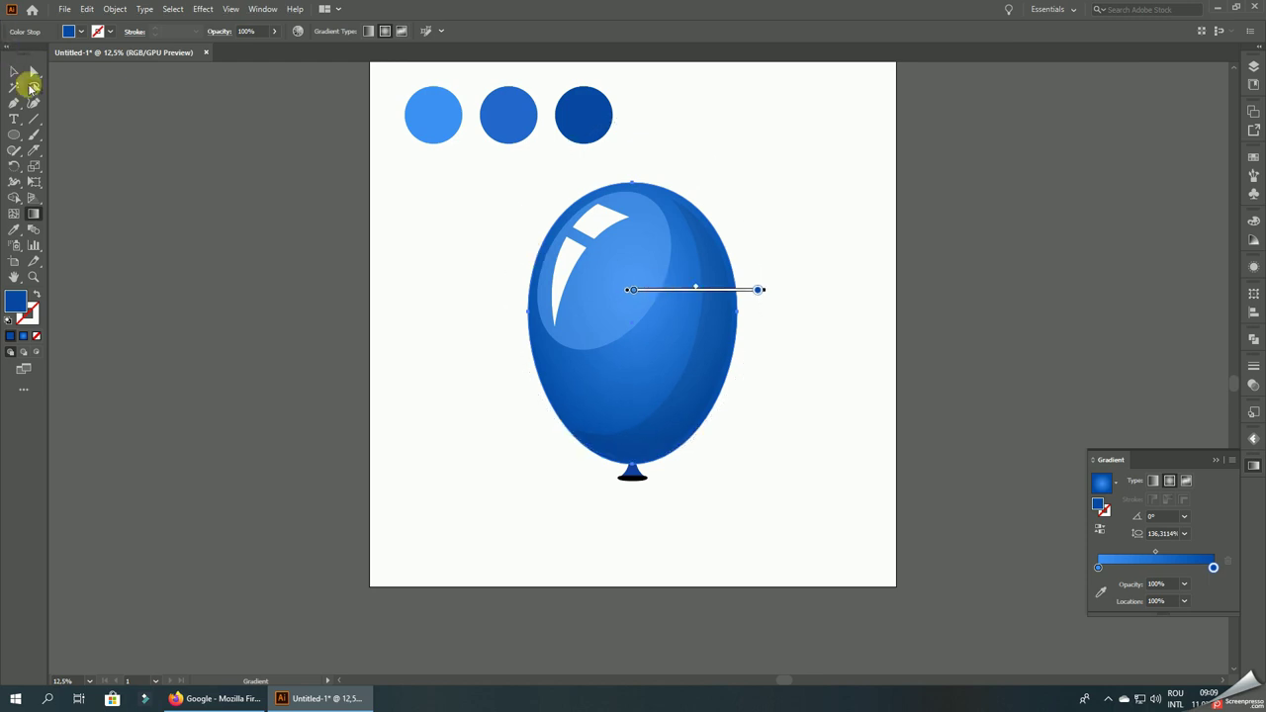
- Lower the balloon's large highlight ellipse to 41% opacity
click(250, 286)
scroll(578, 284, up, 2)
click(589, 266)
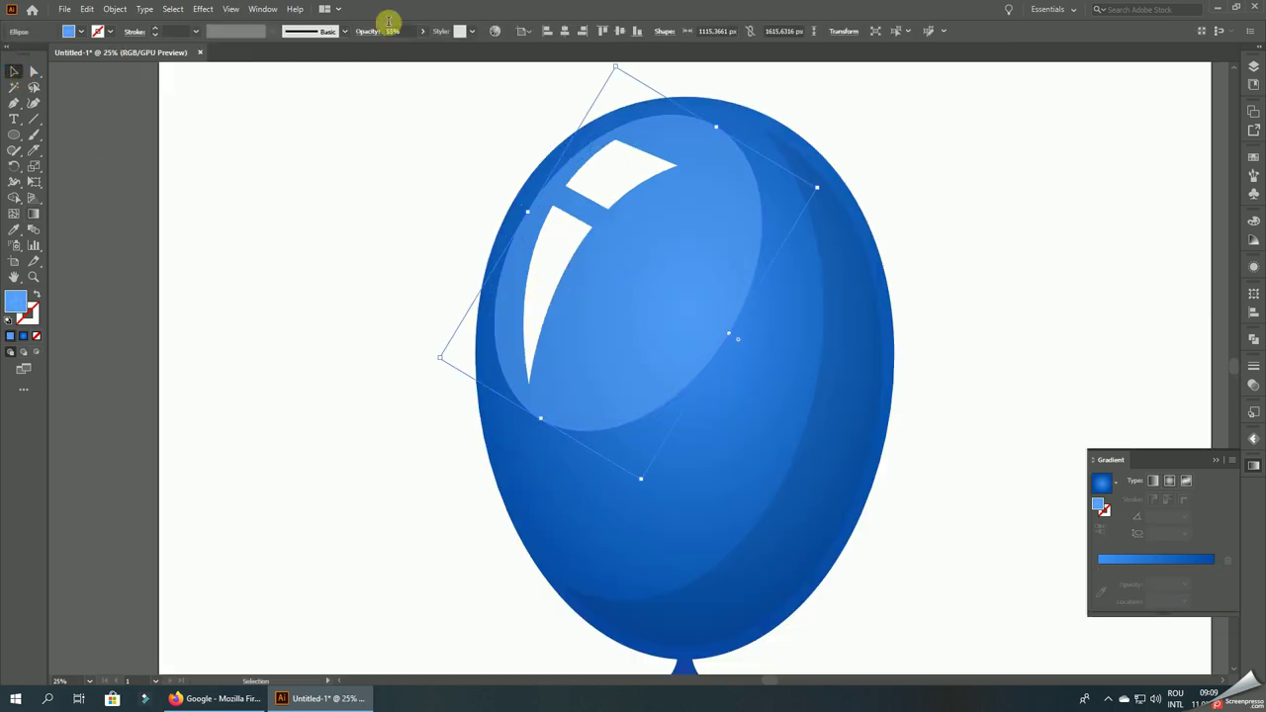
click(425, 31)
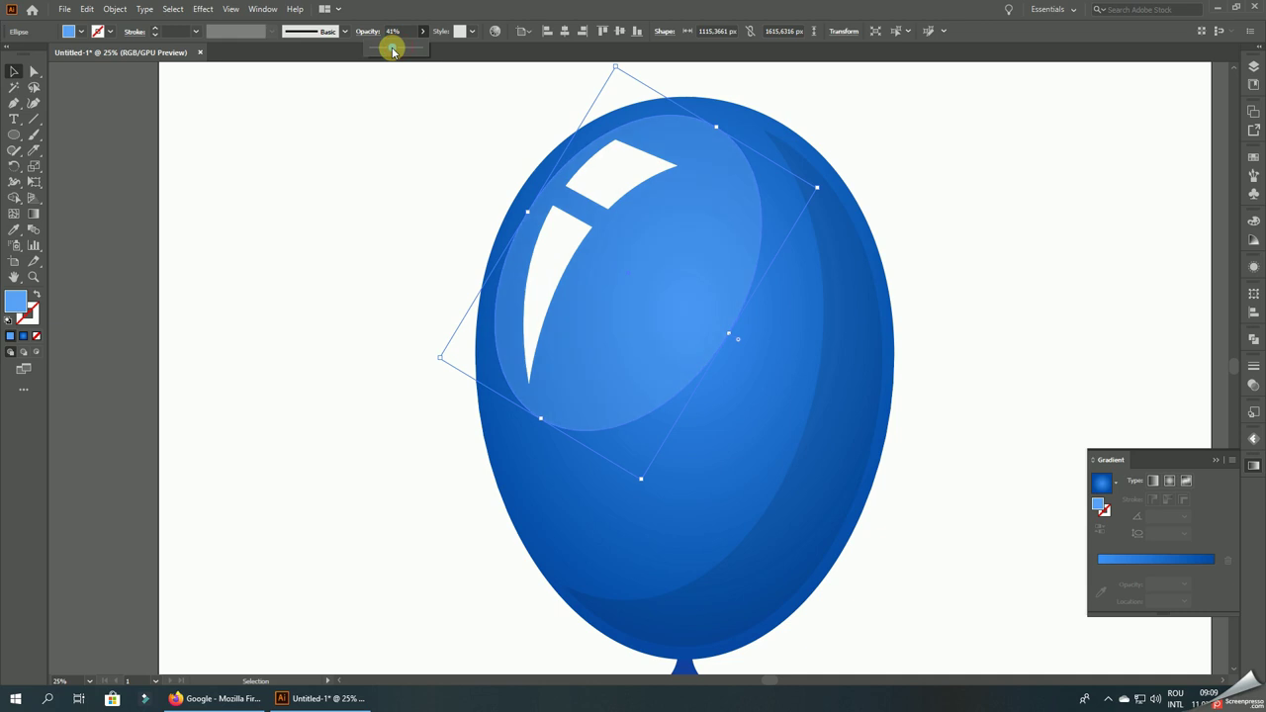
click(268, 238)
- Darken the right-side shading crescent to about 27% opacity
scroll(588, 341, down, 3)
scroll(671, 292, up, 3)
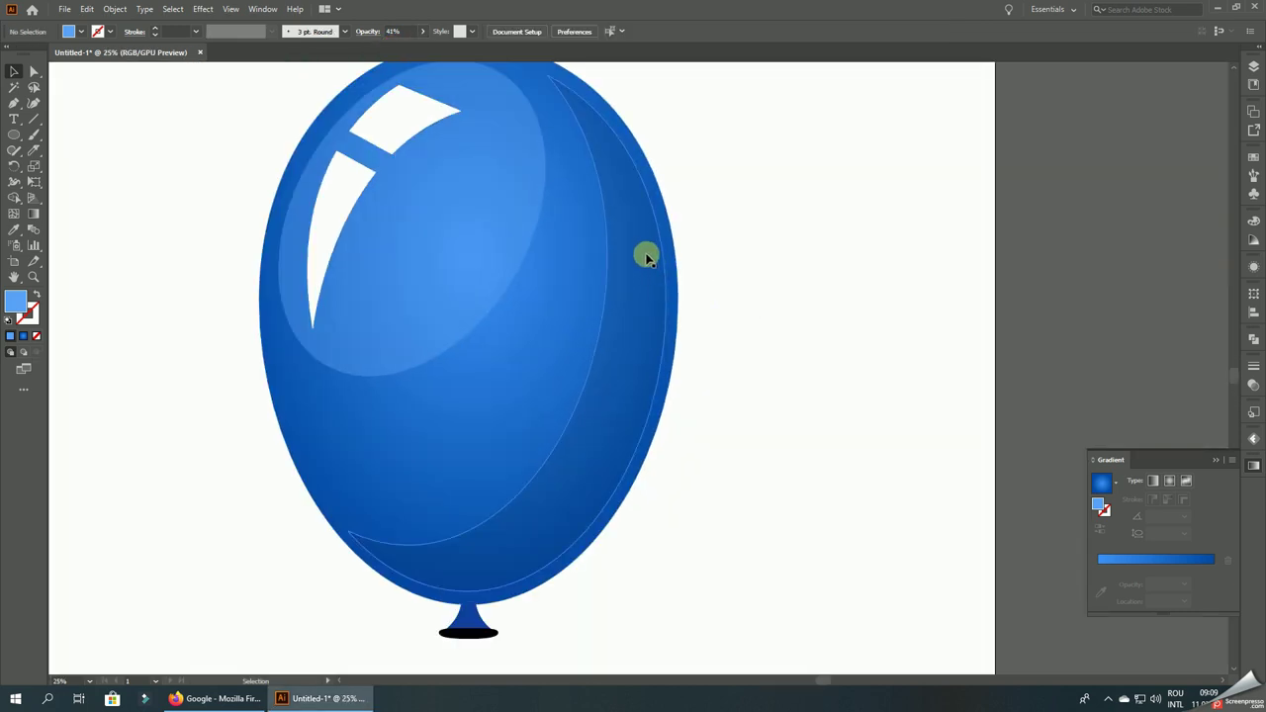
click(646, 254)
click(423, 31)
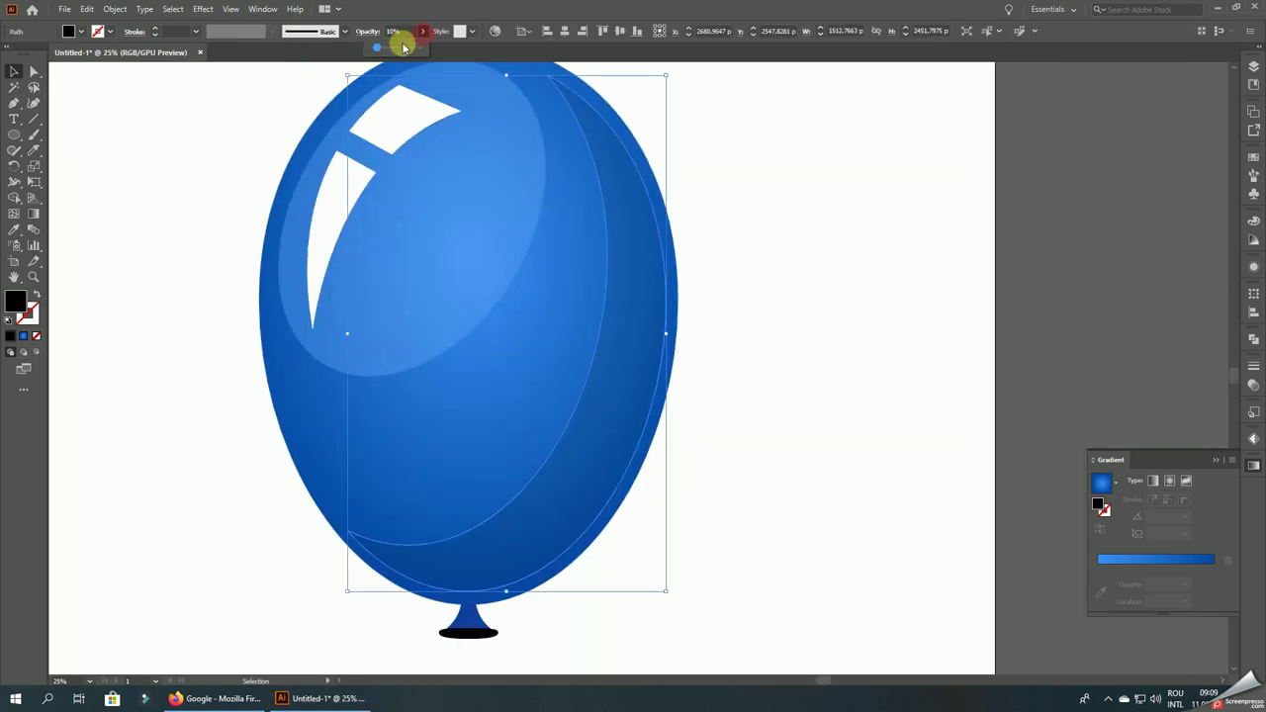
drag(377, 51, 383, 51)
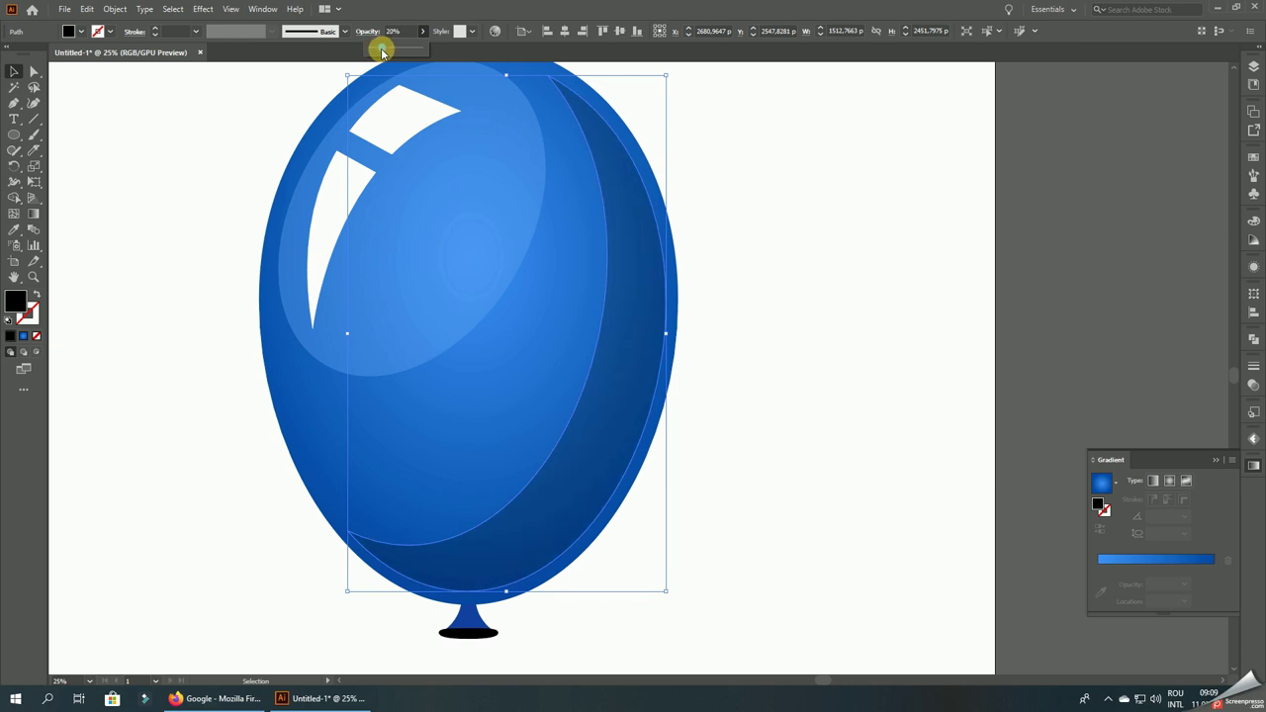
click(840, 227)
key(ctrl+minus)
key(ctrl+minus)
key(ctrl+minus)
key(ctrl+plus)
key(ctrl+plus)
key(ctrl+plus)
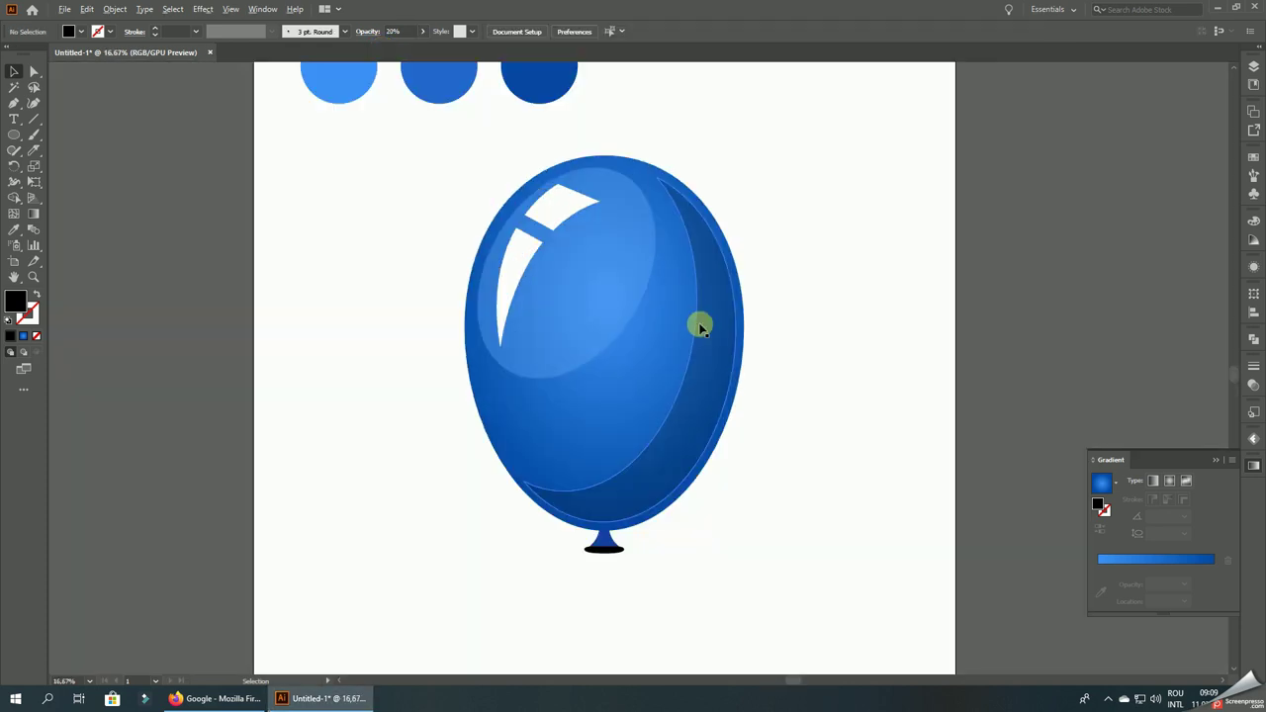
click(706, 320)
click(421, 33)
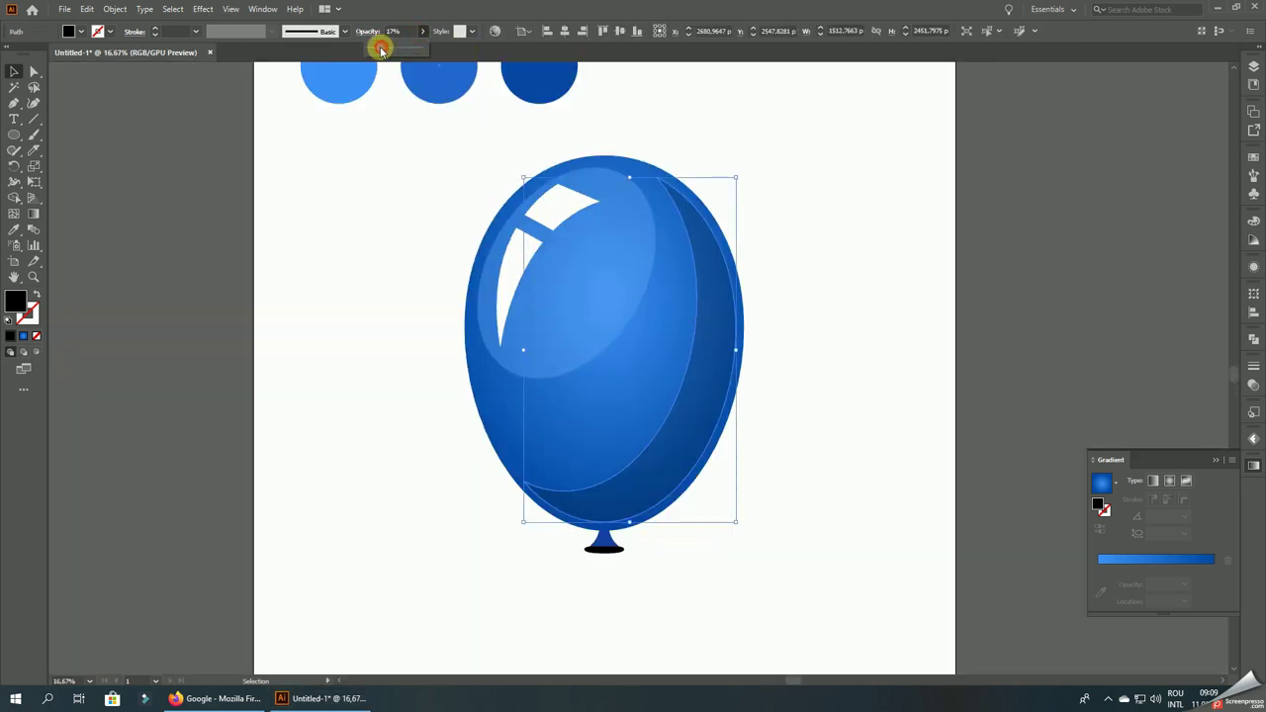
click(829, 112)
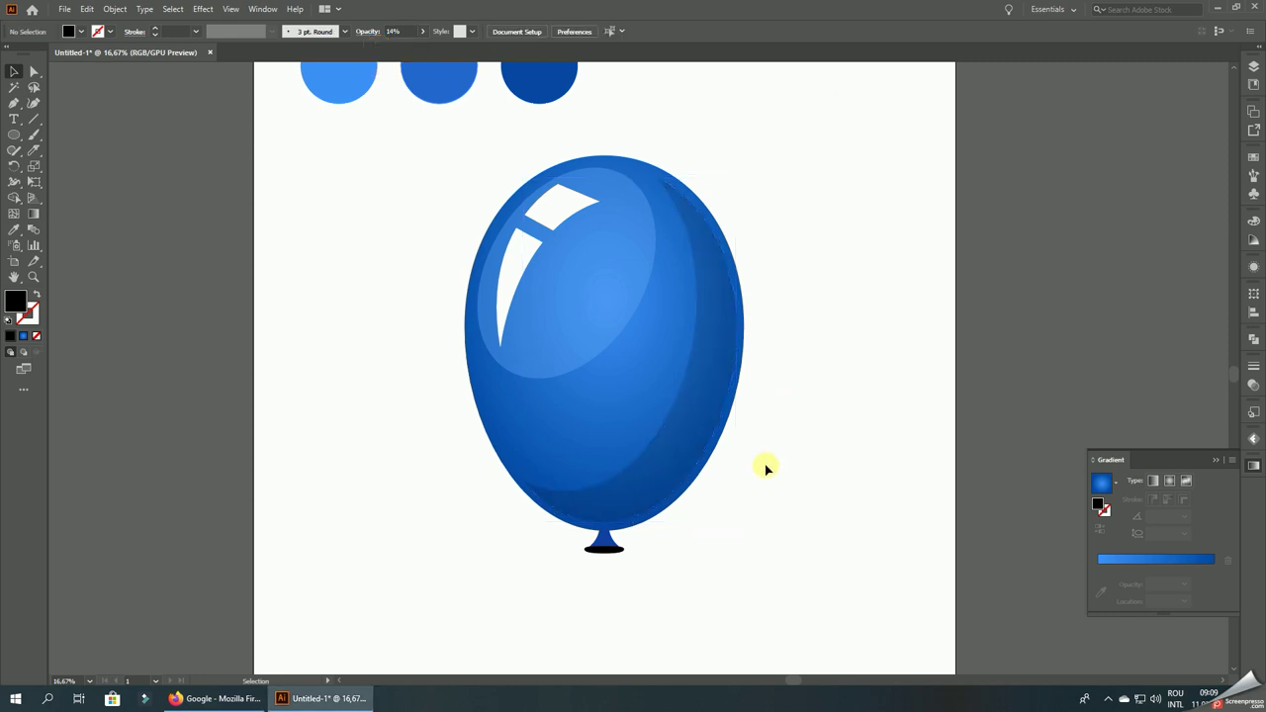
scroll(638, 554, up, 2)
- Give the knot the balloon's blue gradient, set it to linear, and shift its left stop rightward
click(569, 510)
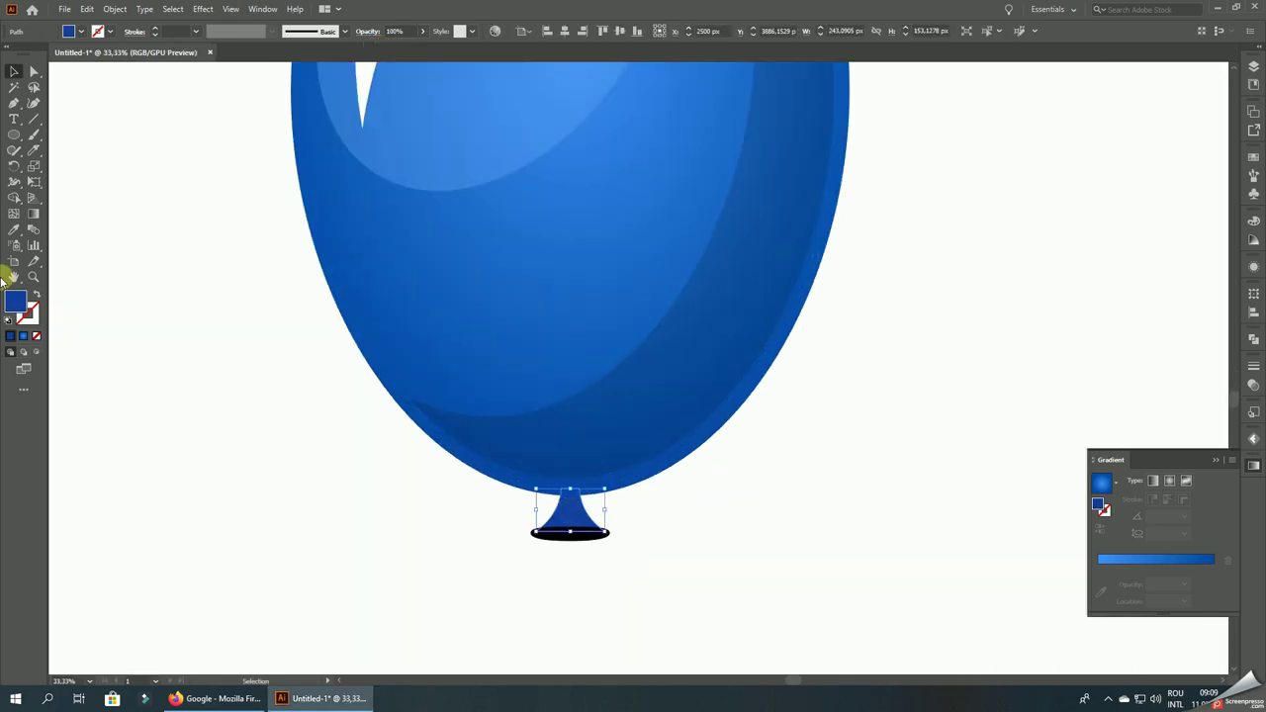
click(14, 230)
click(485, 236)
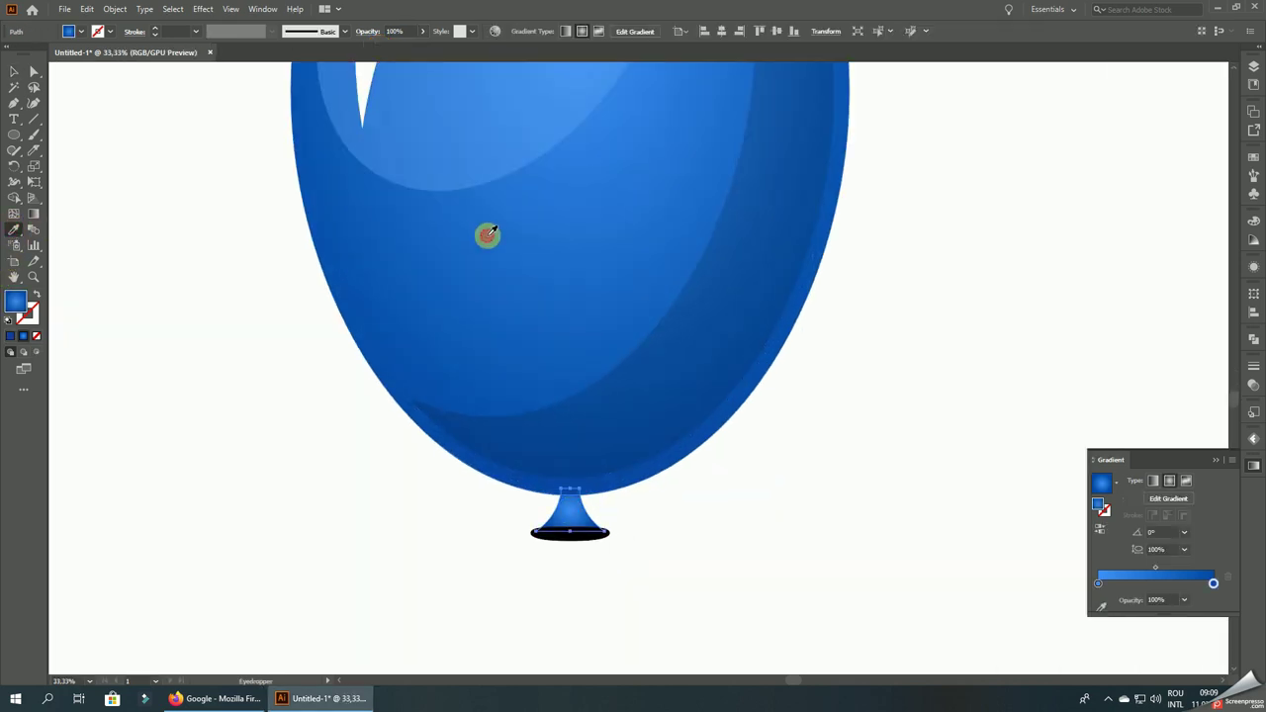
click(1148, 480)
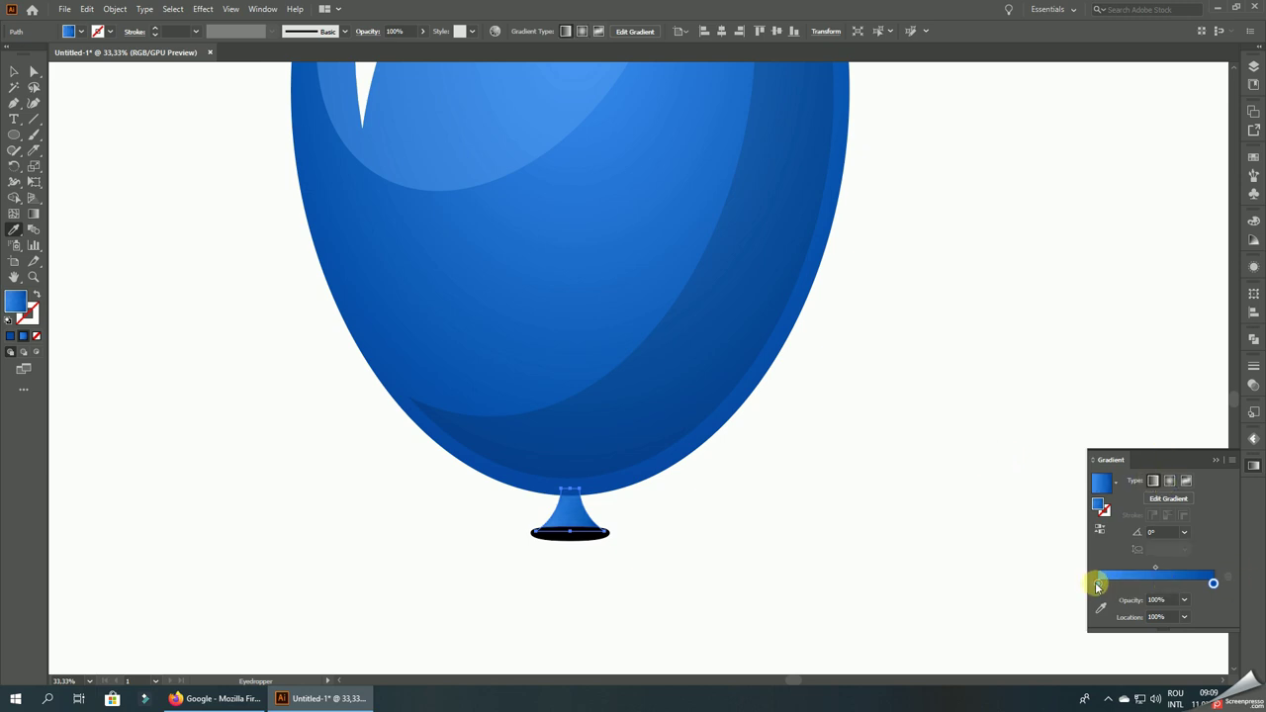
drag(1152, 585, 1157, 585)
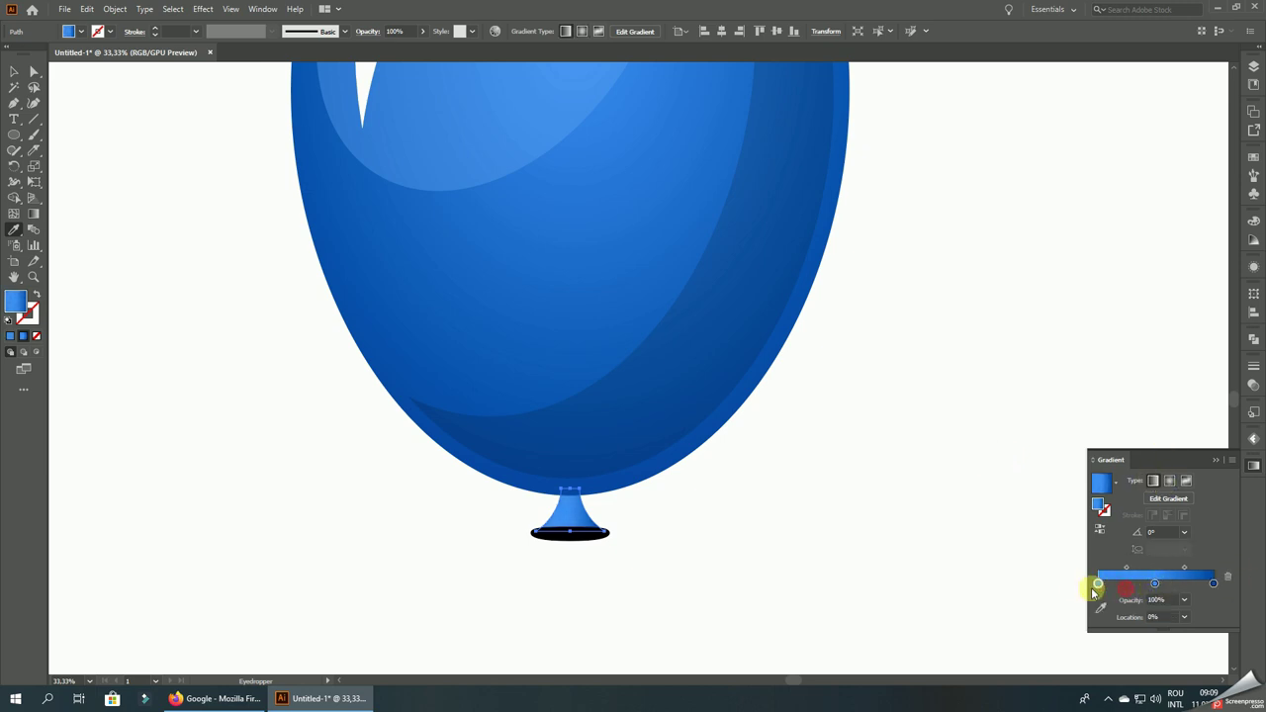
key(ctrl+0)
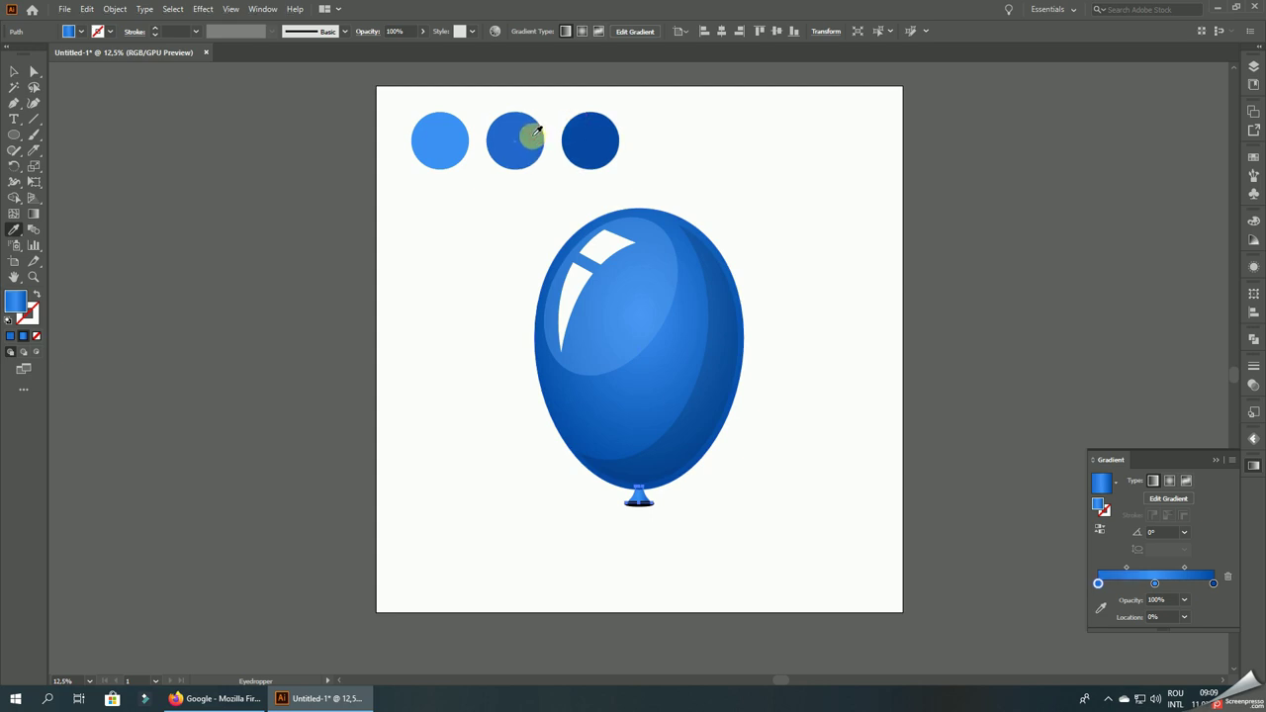
scroll(633, 489, up, 4)
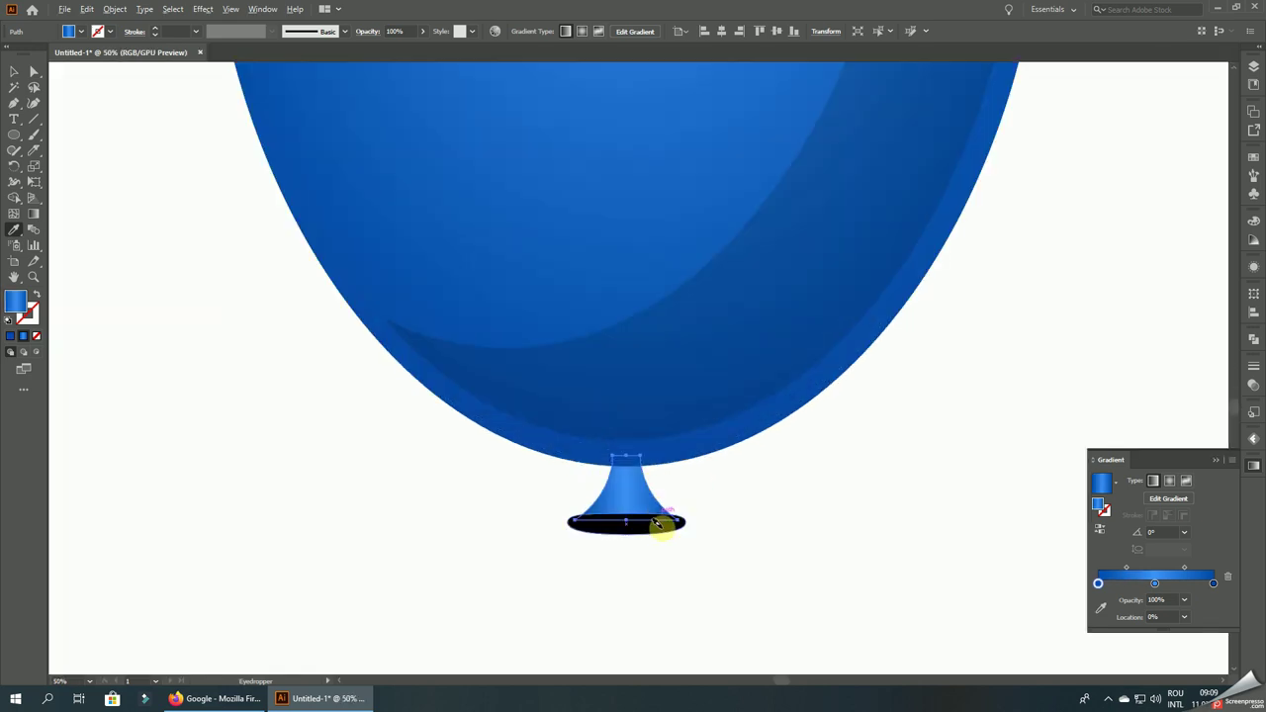
scroll(836, 563, down, 3)
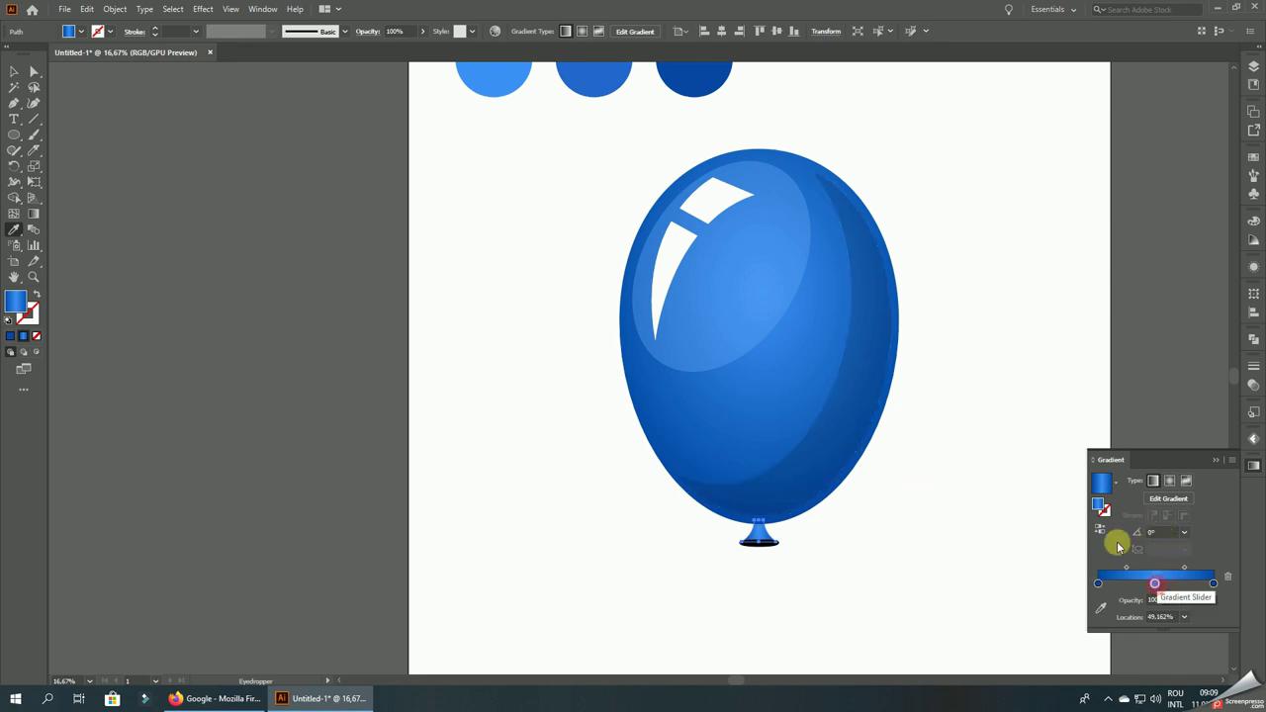
- Colour the knot gradient's middle stop with the middle swatch circle's blue, then deselect
shift+click(601, 85)
scroll(791, 524, up, 3)
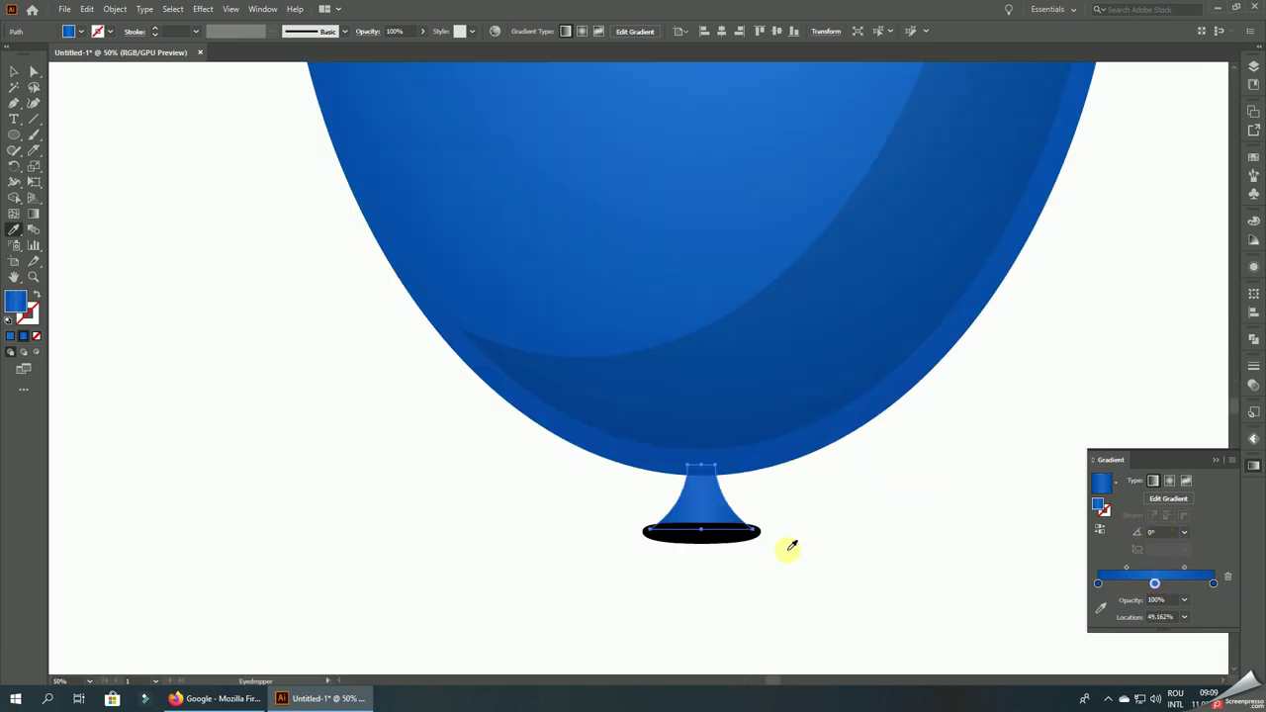
scroll(607, 544, down, 5)
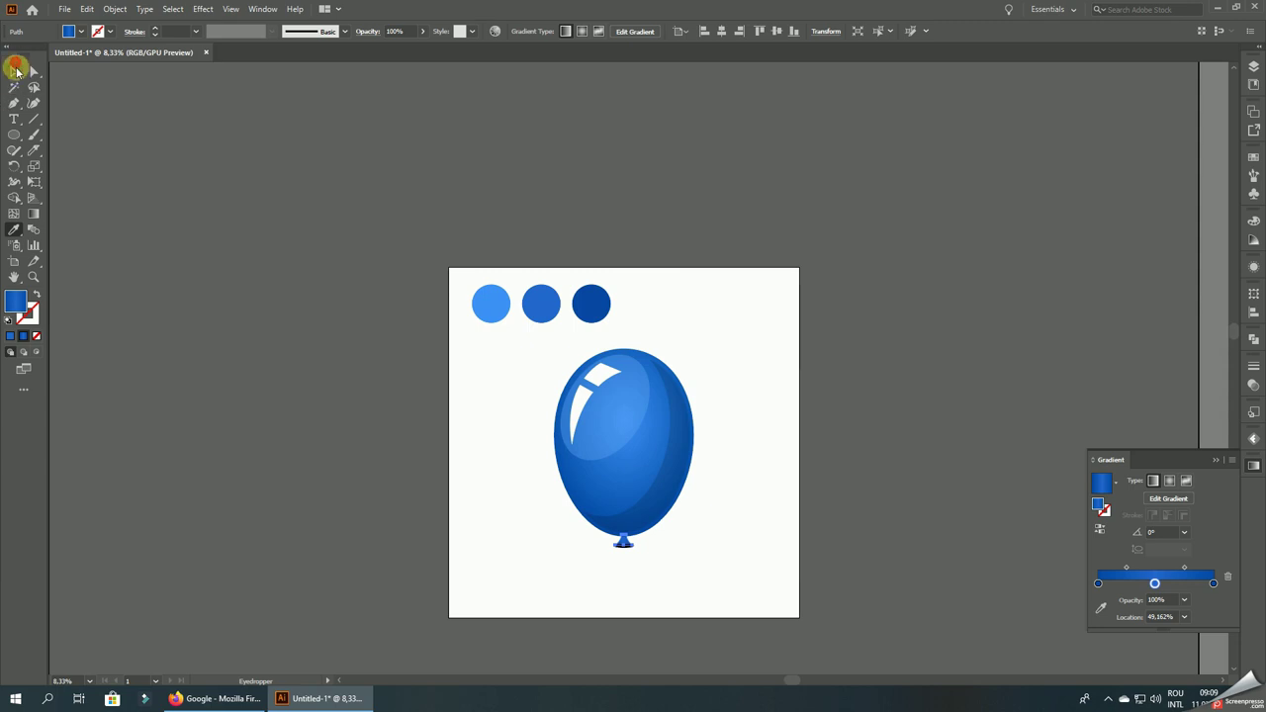
click(16, 69)
click(329, 442)
scroll(561, 571, up, 2)
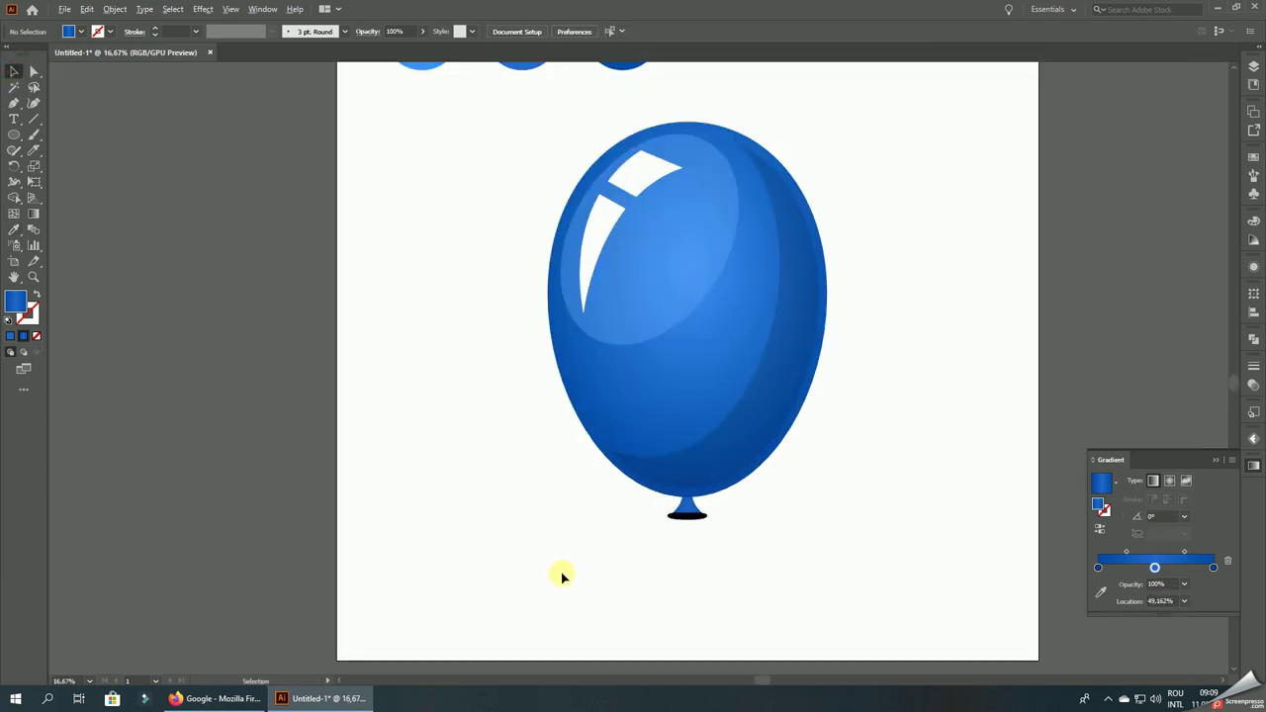
scroll(774, 521, up, 2)
- Fill the black ellipse under the knot with the middle circle's blue and make it a gradient
scroll(805, 447, up, 2)
click(804, 453)
scroll(692, 583, down, 1)
scroll(672, 545, down, 3)
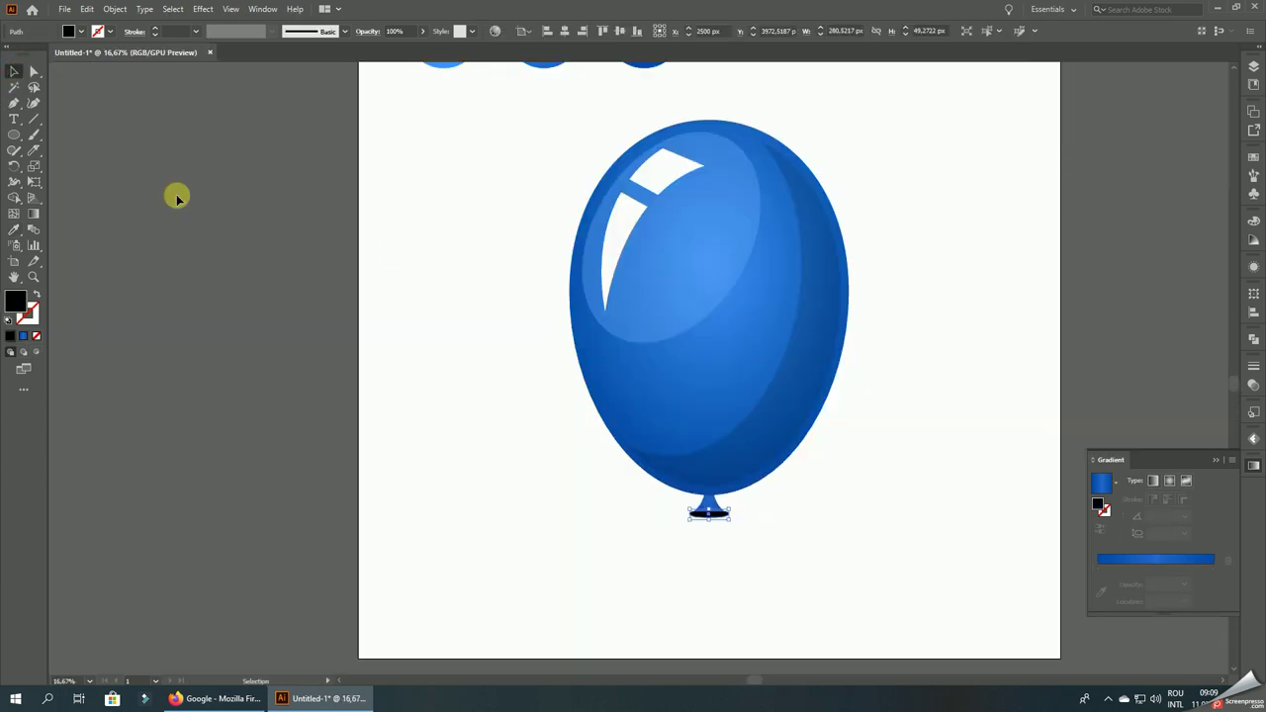
click(14, 230)
drag(392, 283, 402, 438)
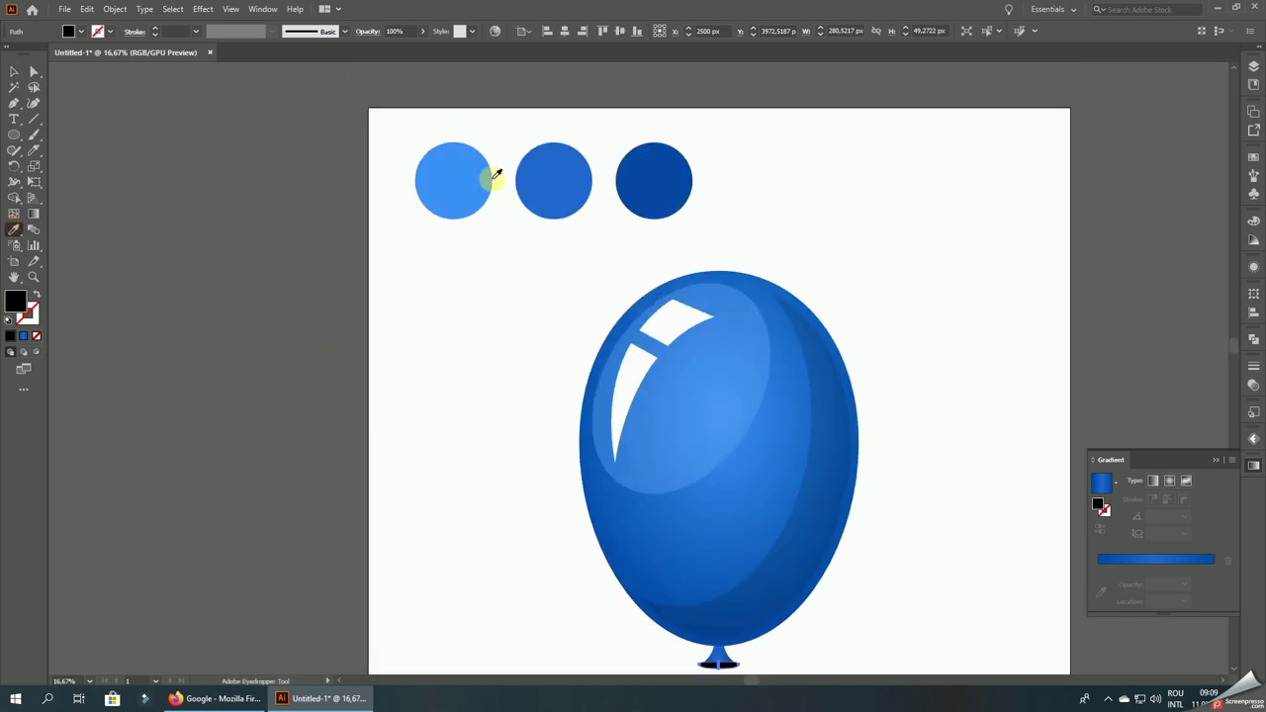
click(543, 171)
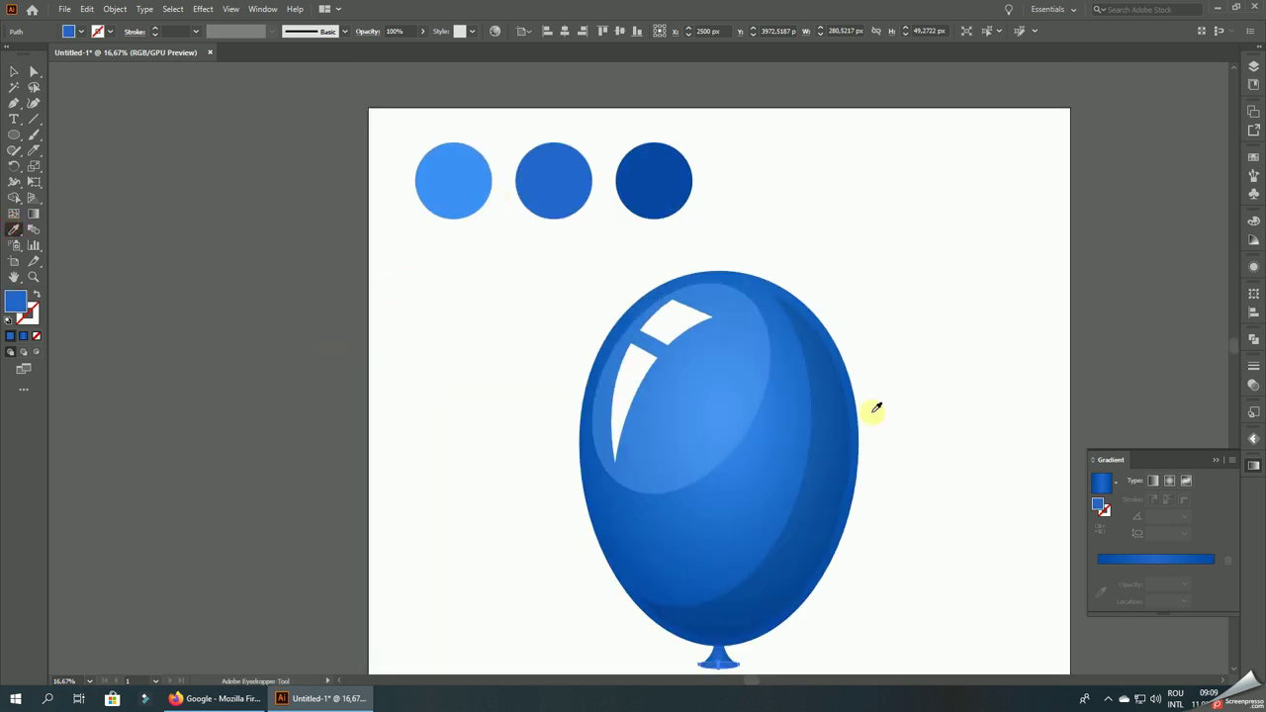
click(725, 645)
- Recolour the gradient stops: left circle's light blue in the middle, middle circle's blue on the right
click(1139, 589)
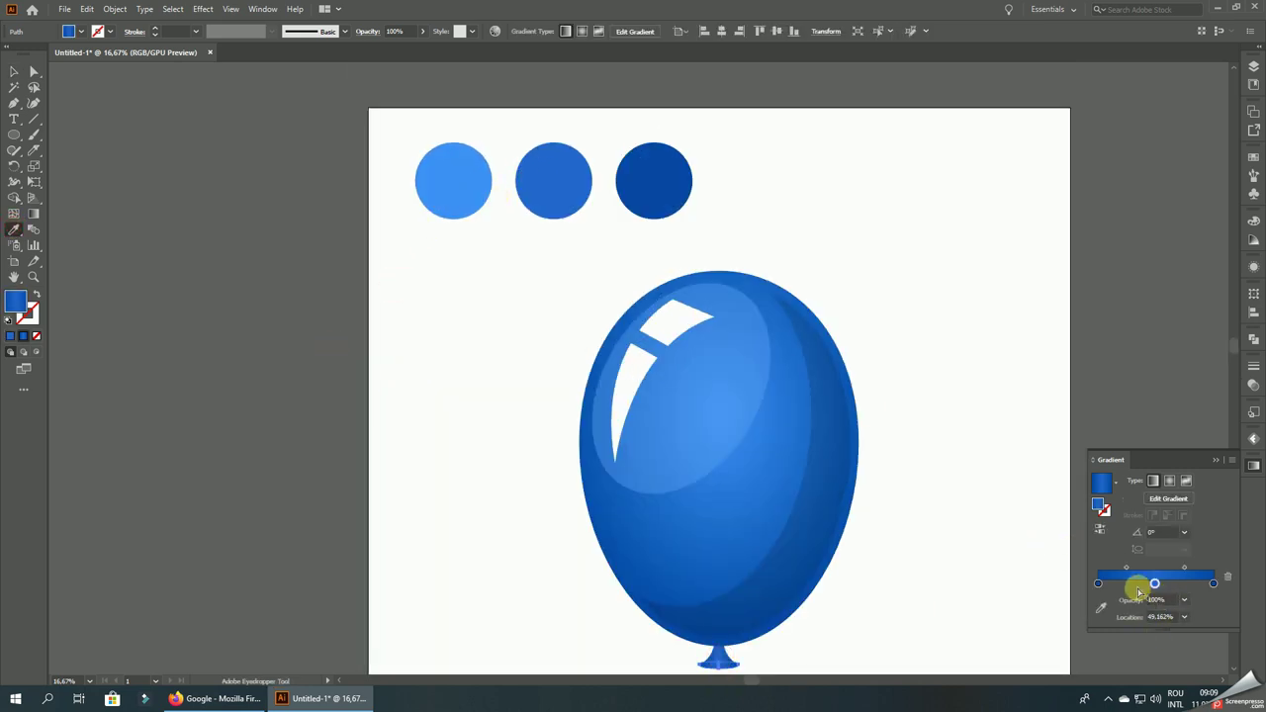
click(475, 192)
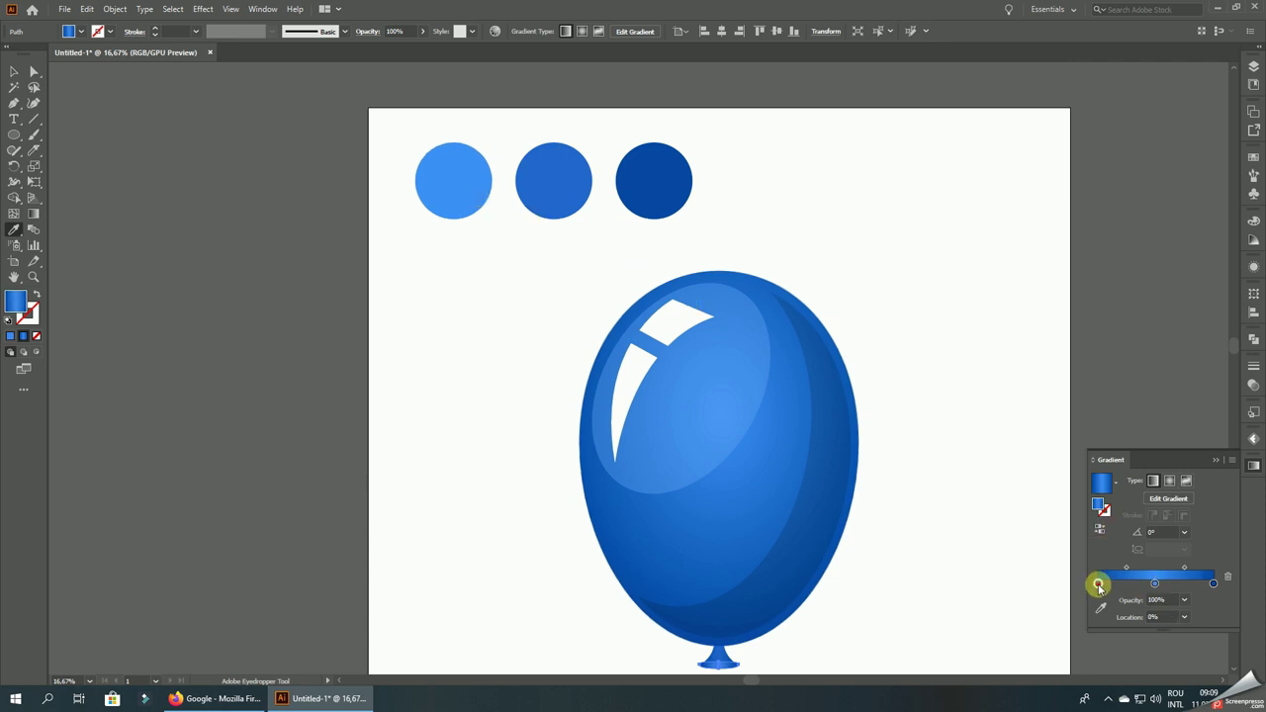
click(552, 180)
click(1213, 583)
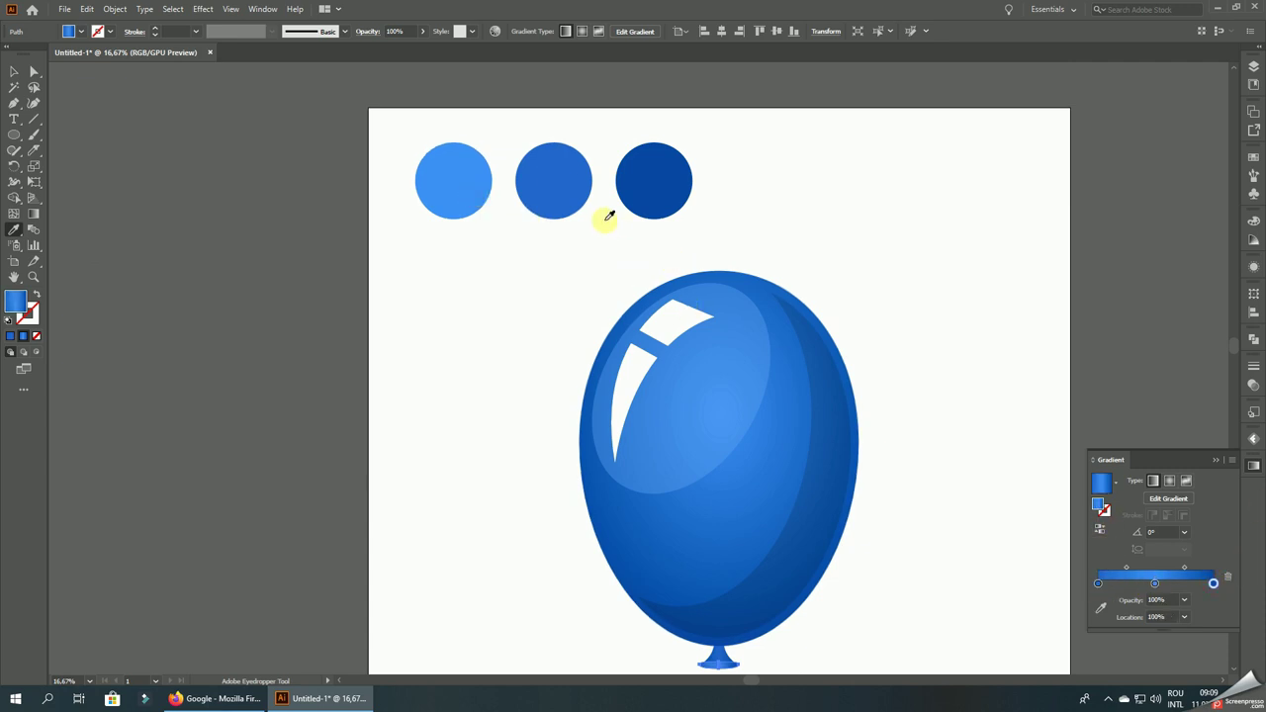
click(577, 198)
scroll(788, 528, up, 3)
scroll(771, 572, up, 2)
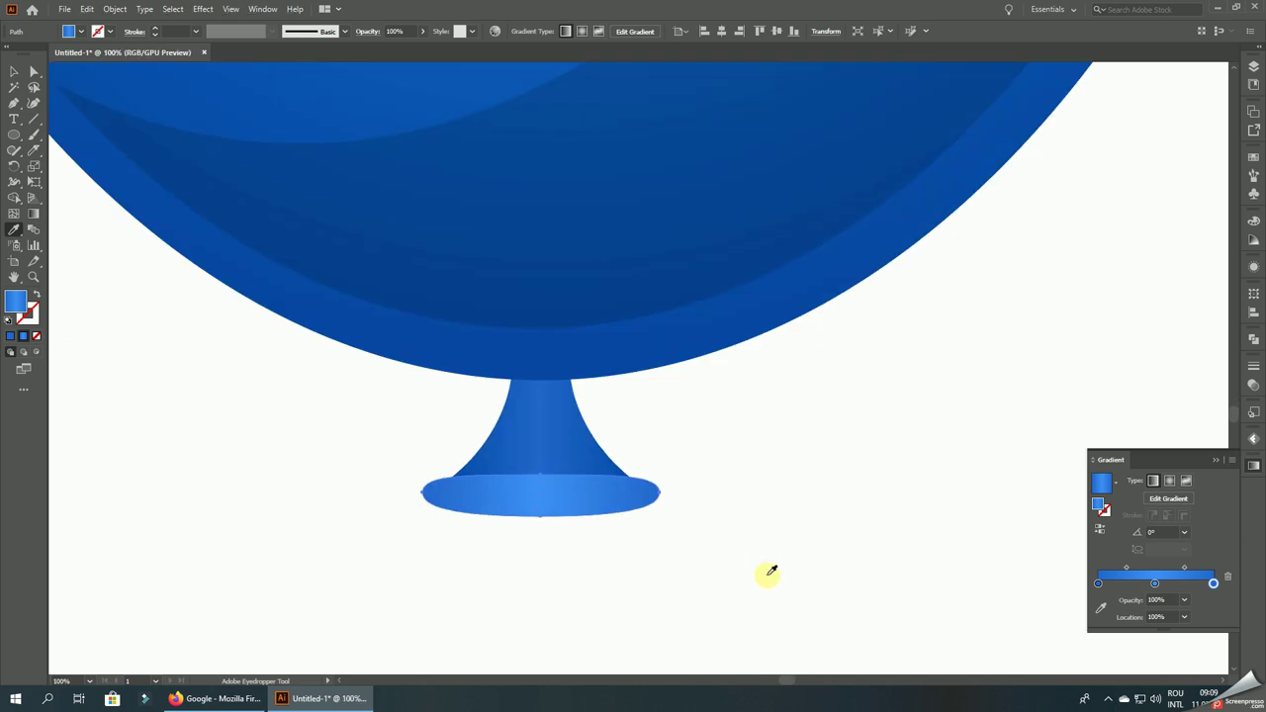
- Try a vertical gradient direction on the ellipse, undo it, and deselect
click(32, 216)
scroll(509, 511, up, 1)
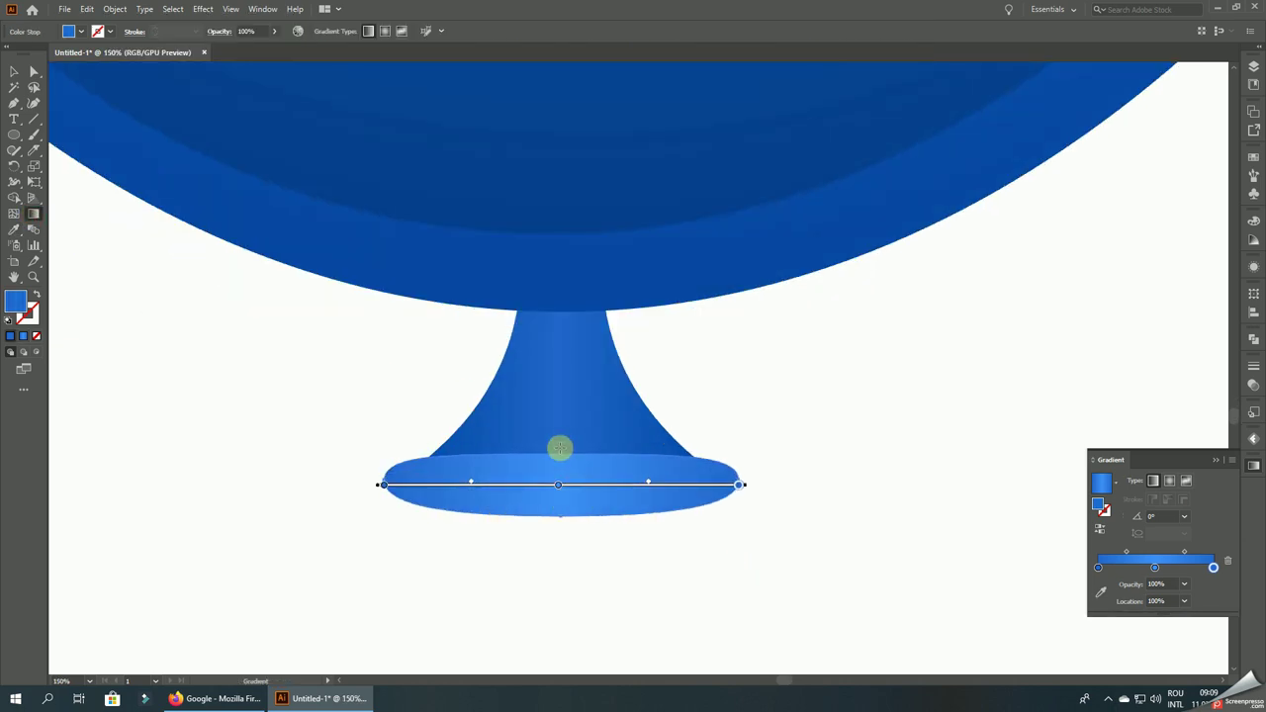
drag(559, 448, 565, 522)
key(ctrl+z)
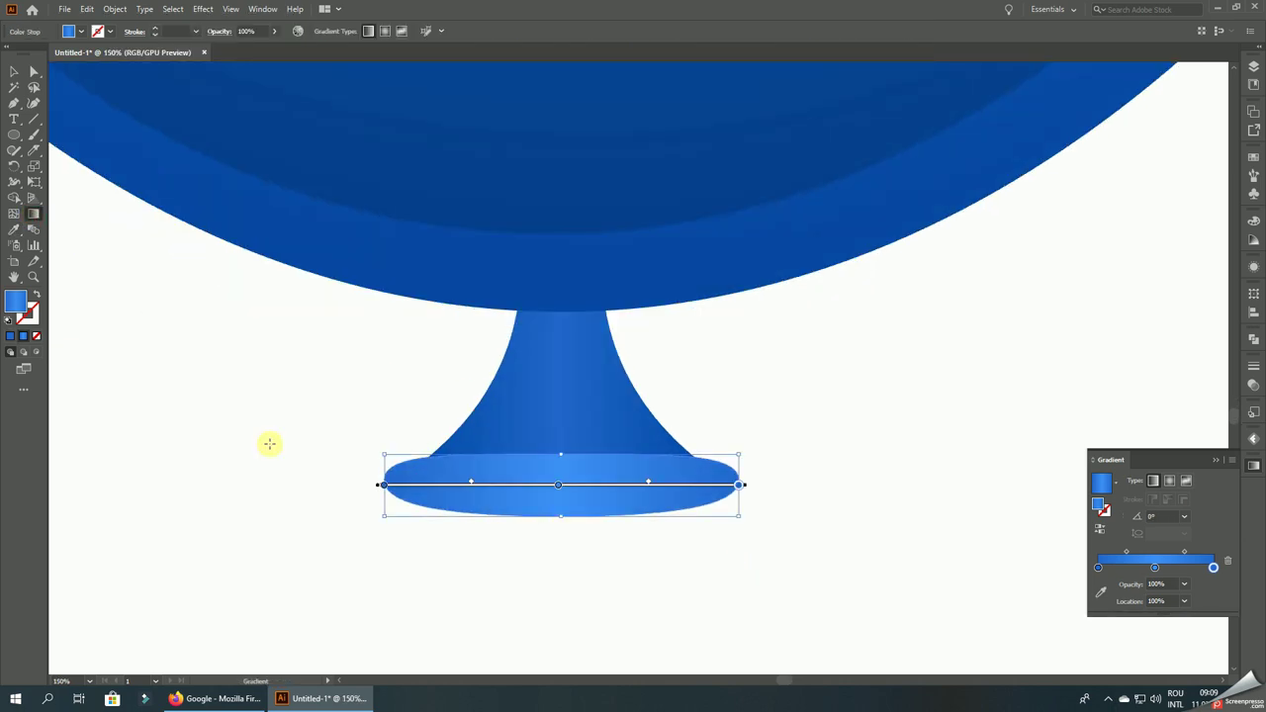
key(v)
click(927, 566)
key(ctrl+0)
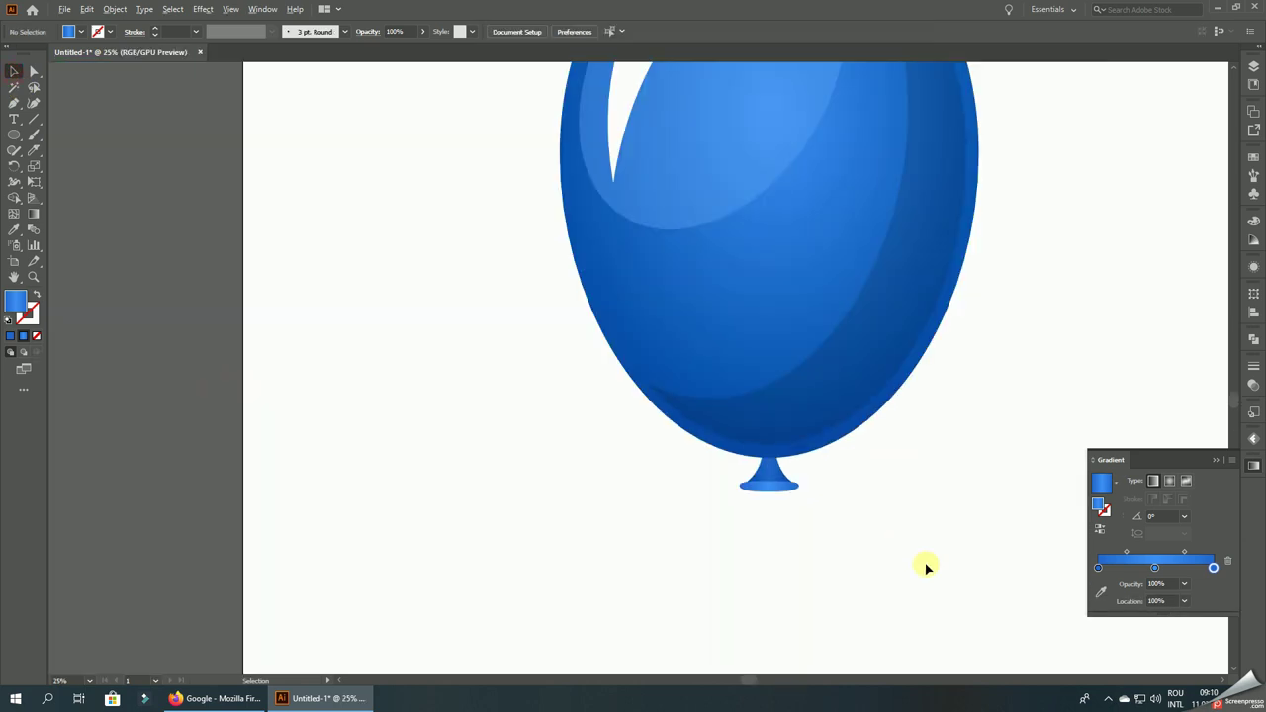
- Flatten the knot ellipse's top by pulling its top anchor down about 11 px
alt+scroll(860, 539, down, 2)
alt+scroll(862, 536, up, 3)
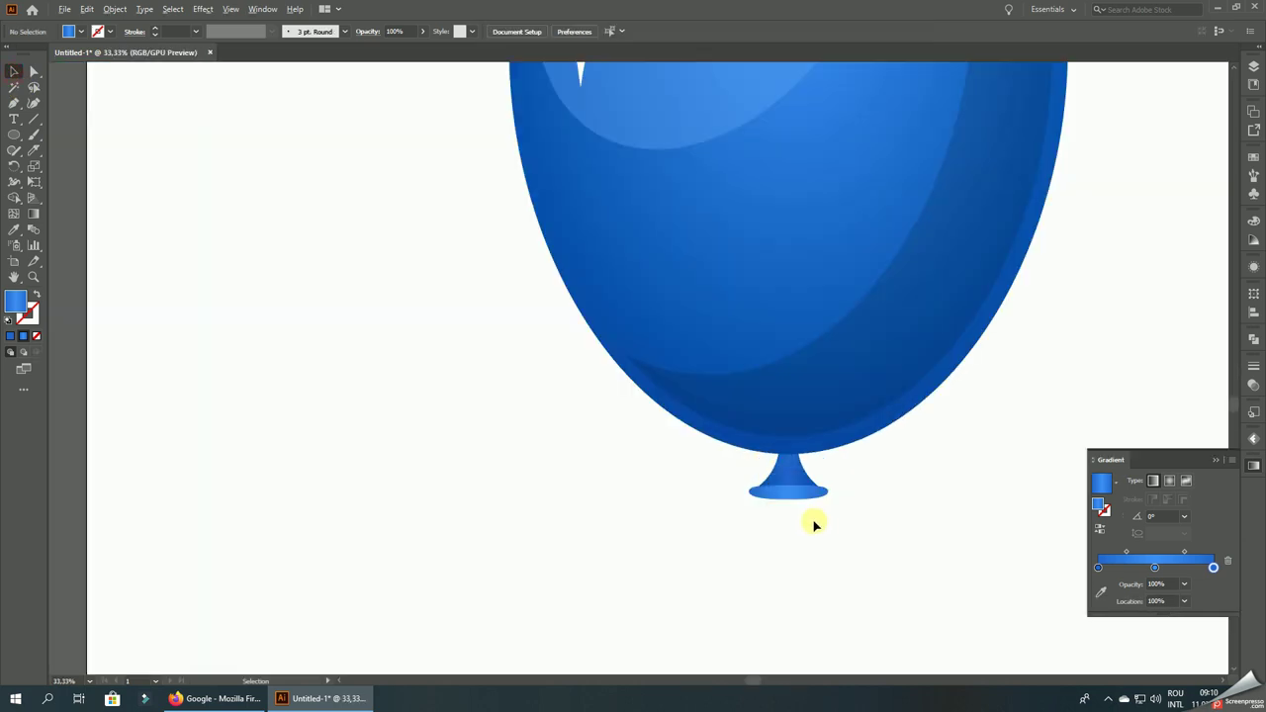
alt+scroll(811, 522, up, 5)
click(35, 73)
alt+scroll(599, 356, up, 1)
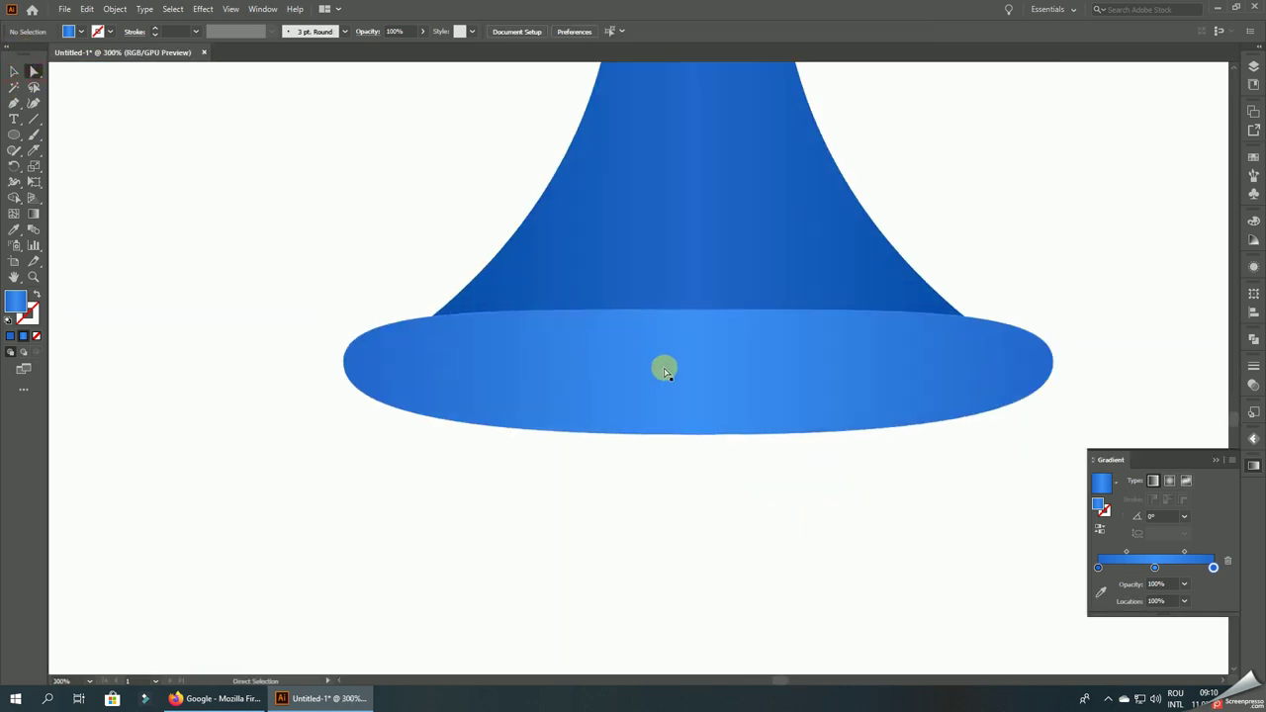
click(664, 367)
drag(695, 314, 696, 340)
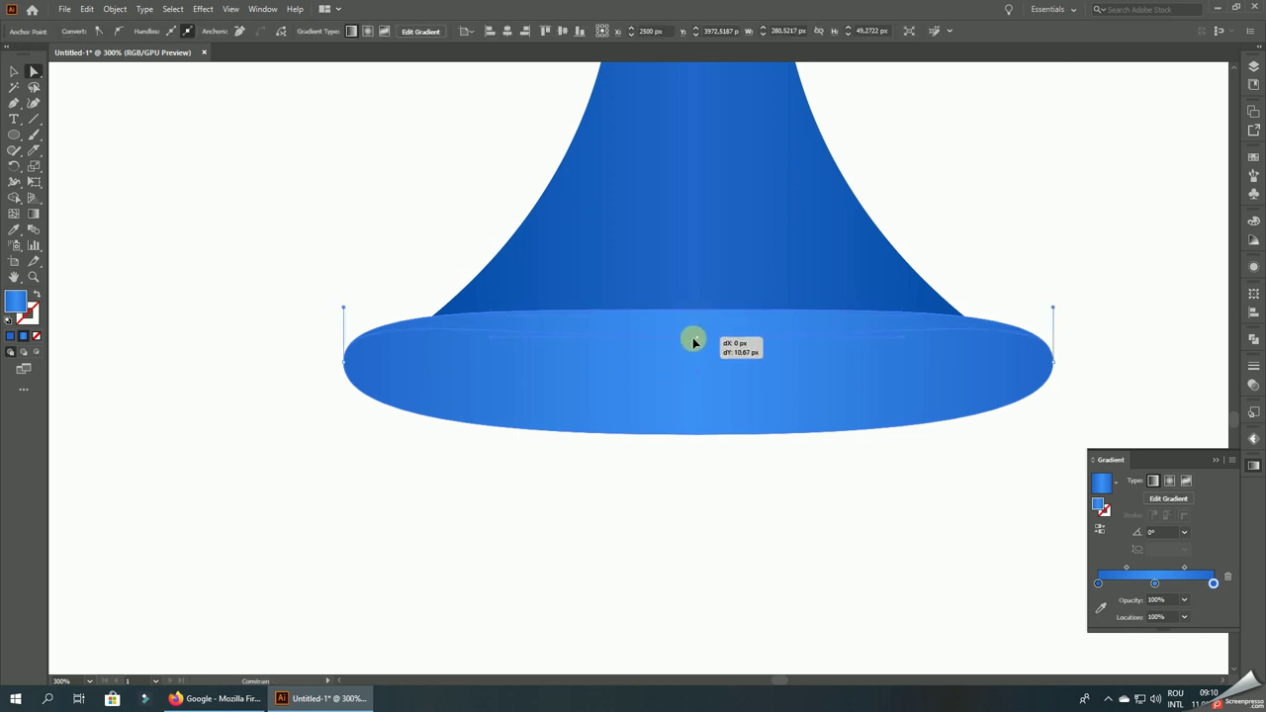
click(15, 73)
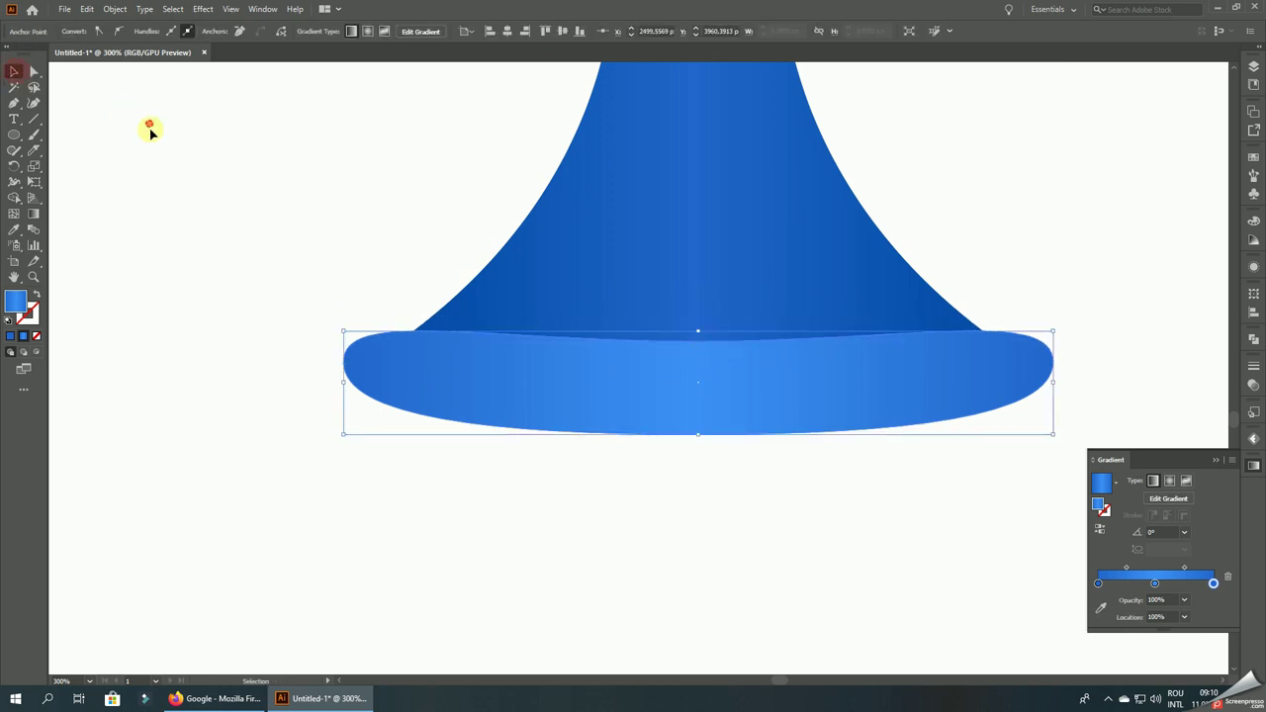
click(626, 479)
- Pull the brim's bottom anchor slightly lower to deepen its rounded underside
alt+scroll(626, 479, down, 2)
alt+scroll(680, 478, up, 2)
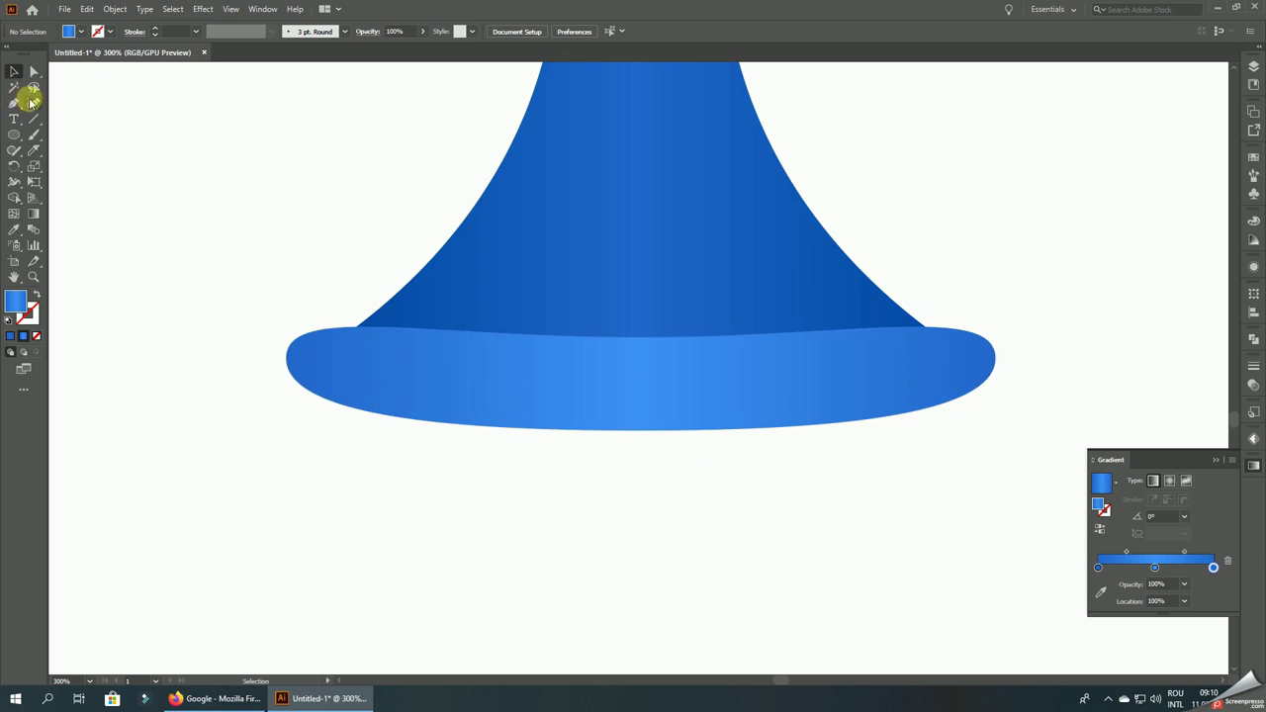
click(34, 71)
click(672, 430)
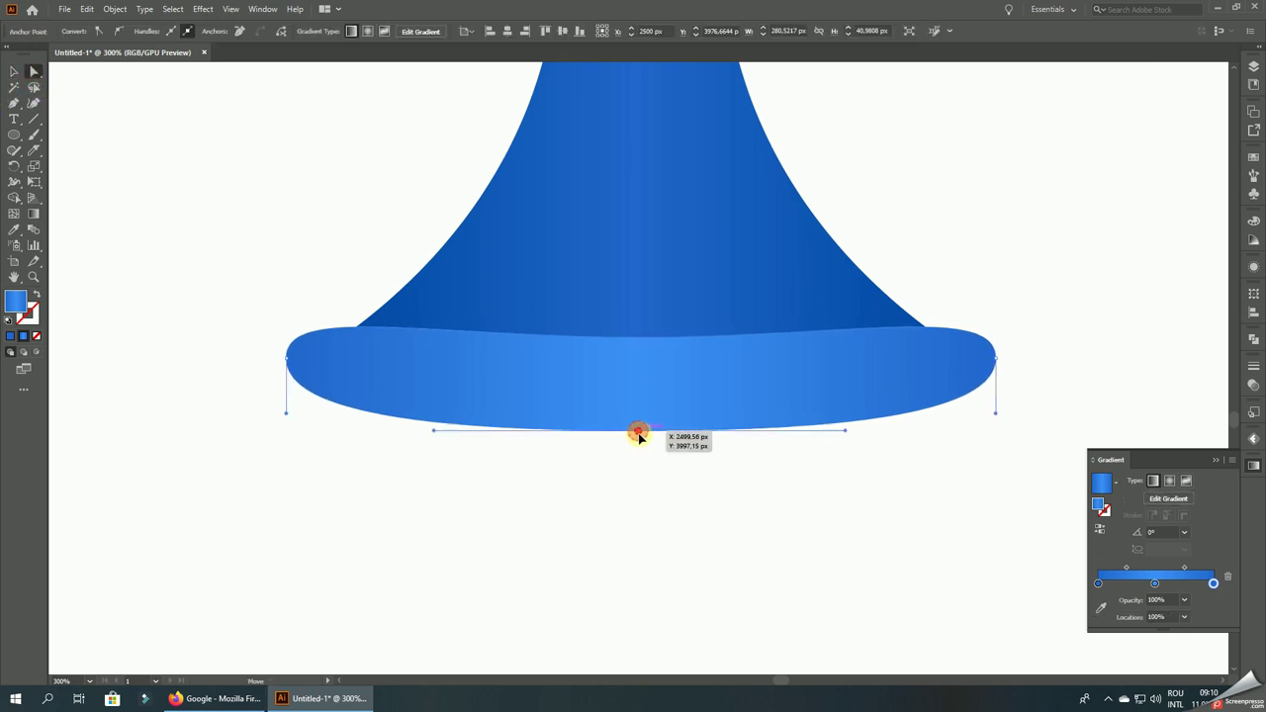
drag(638, 435, 642, 443)
click(692, 505)
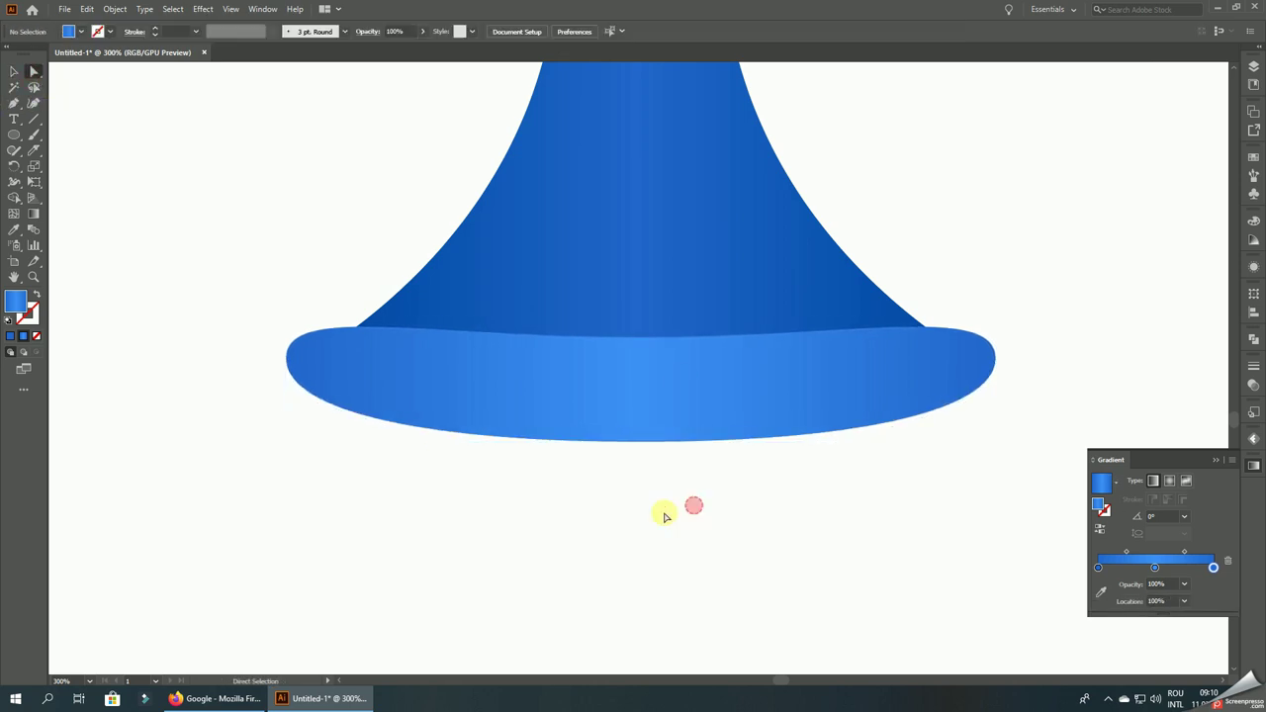
alt+scroll(692, 554, down, 5)
alt+scroll(731, 593, down, 2)
- Move the first brim off to the right of the knot
alt+scroll(727, 582, up, 5)
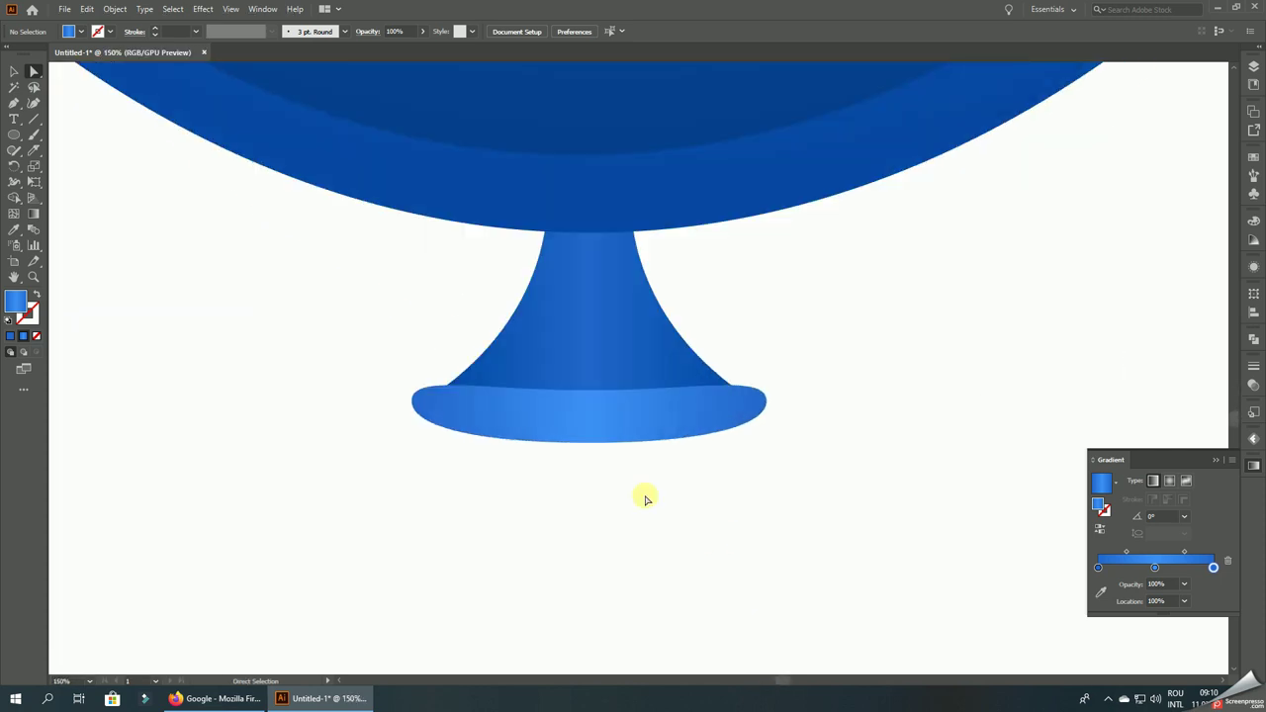
click(14, 71)
alt+scroll(594, 353, down, 3)
drag(580, 334, 791, 335)
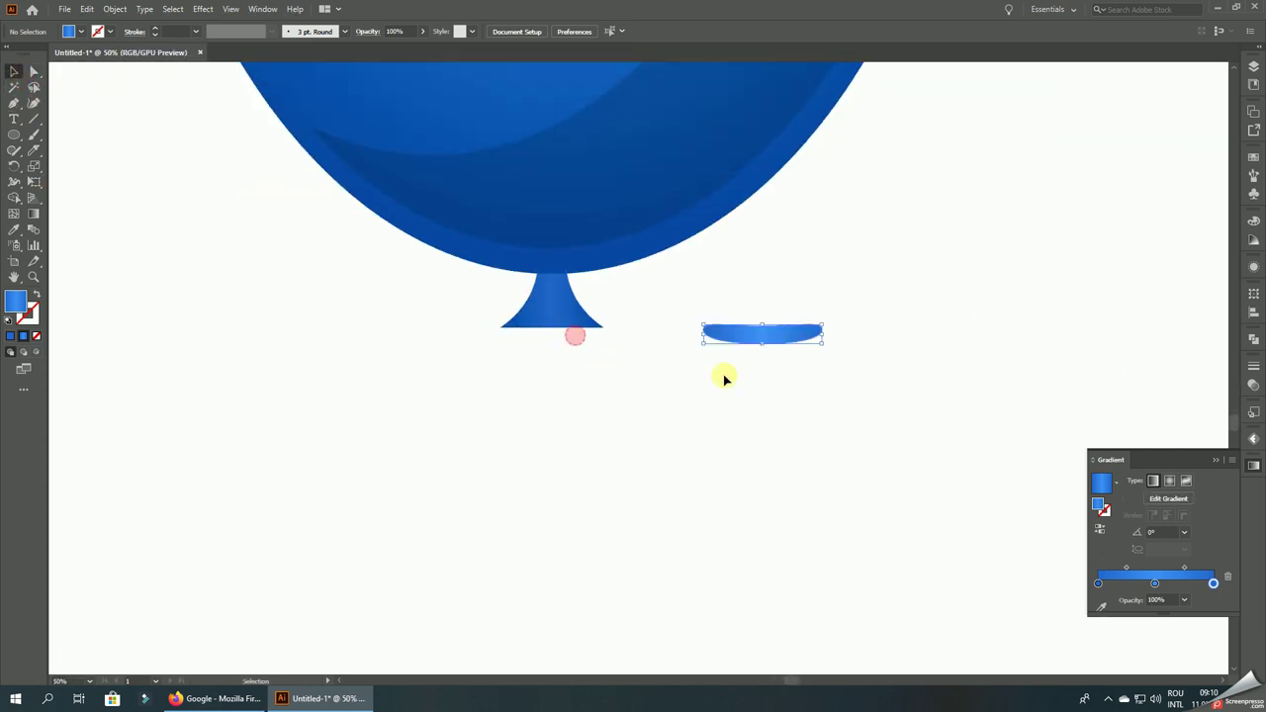
alt+scroll(633, 367, up, 2)
- Draw a new ellipse, flatten its top, and fit it narrower under the knot's neck
click(13, 134)
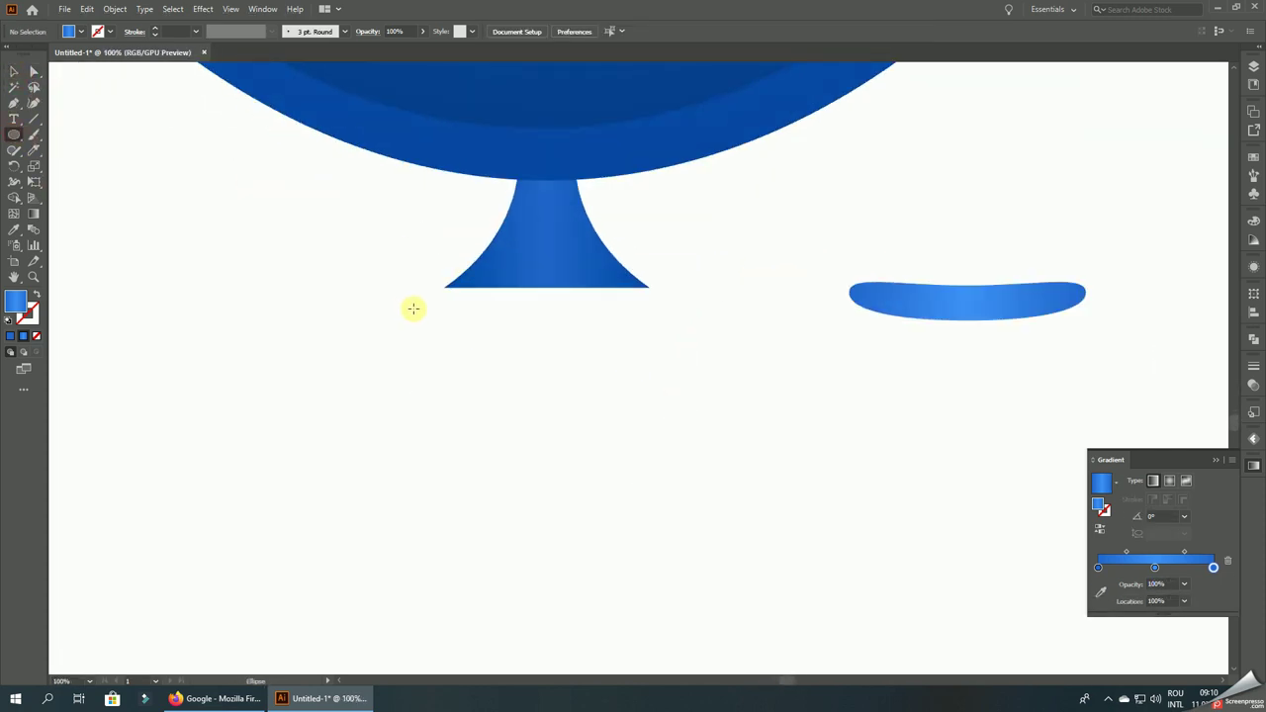
mouse_move(413, 308)
mouse_down()
mouse_move(712, 372)
mouse_move(740, 413)
mouse_up()
click(34, 72)
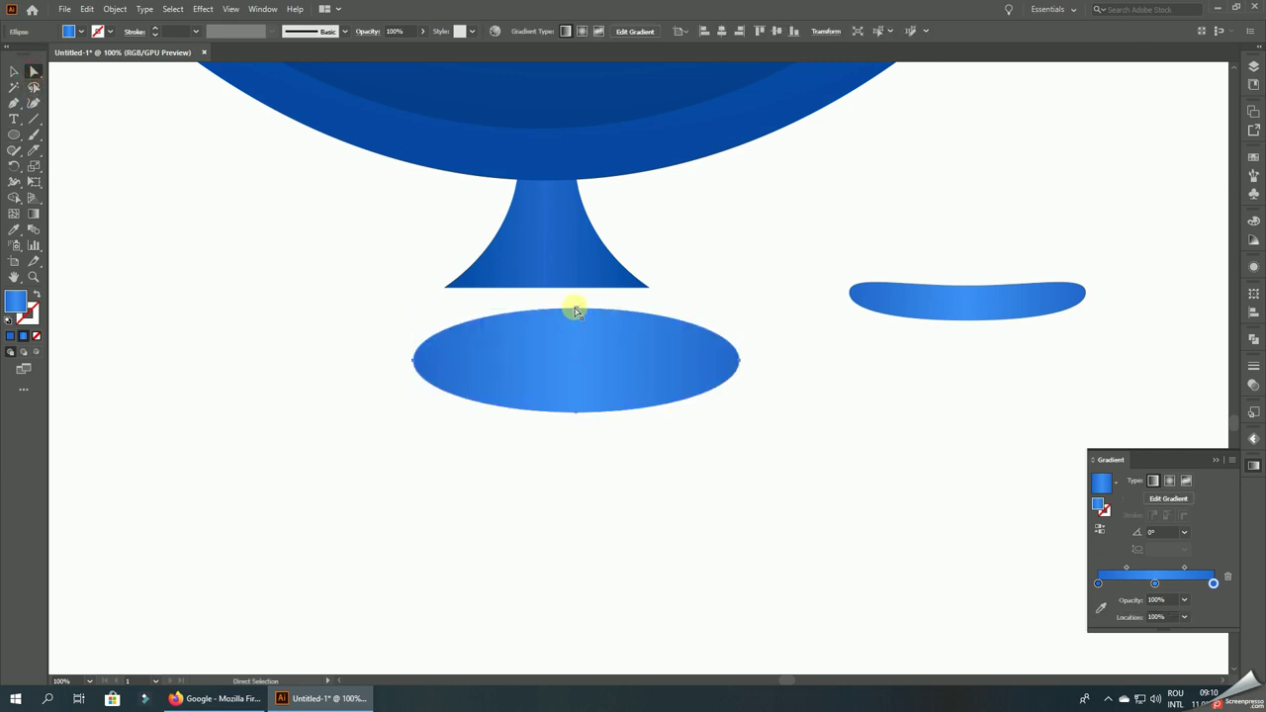
drag(574, 312, 574, 351)
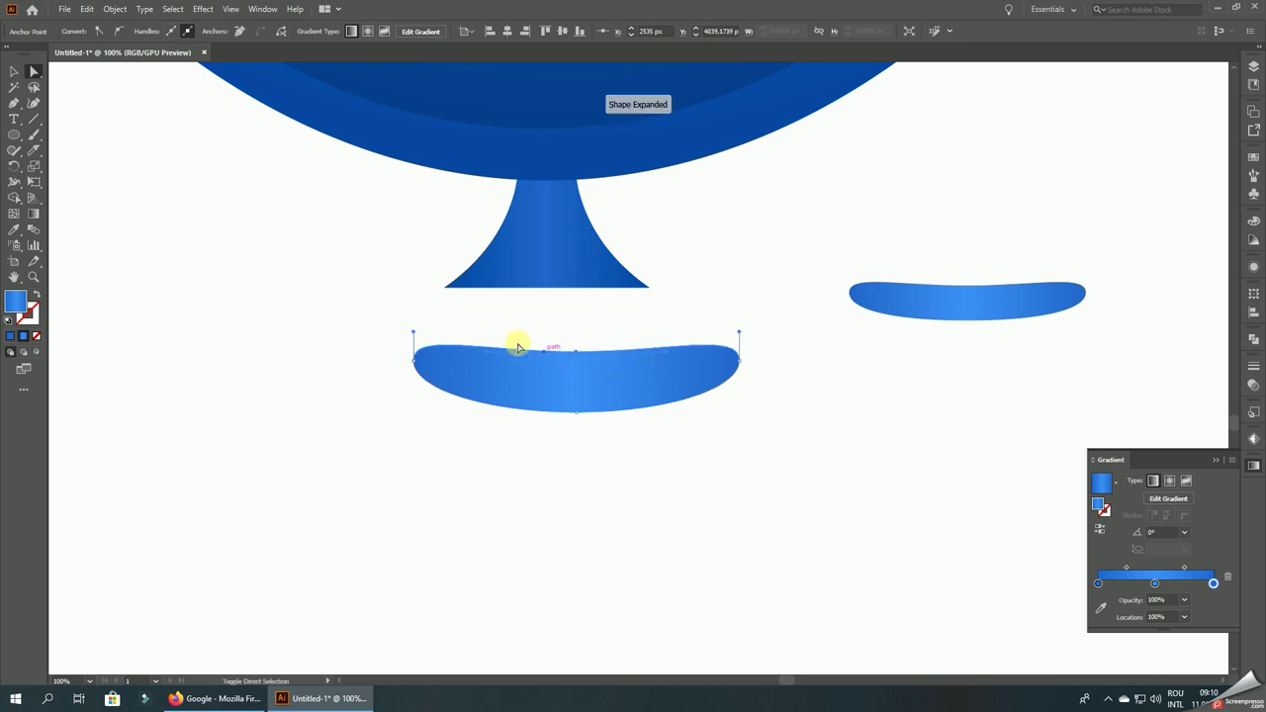
click(12, 71)
click(643, 379)
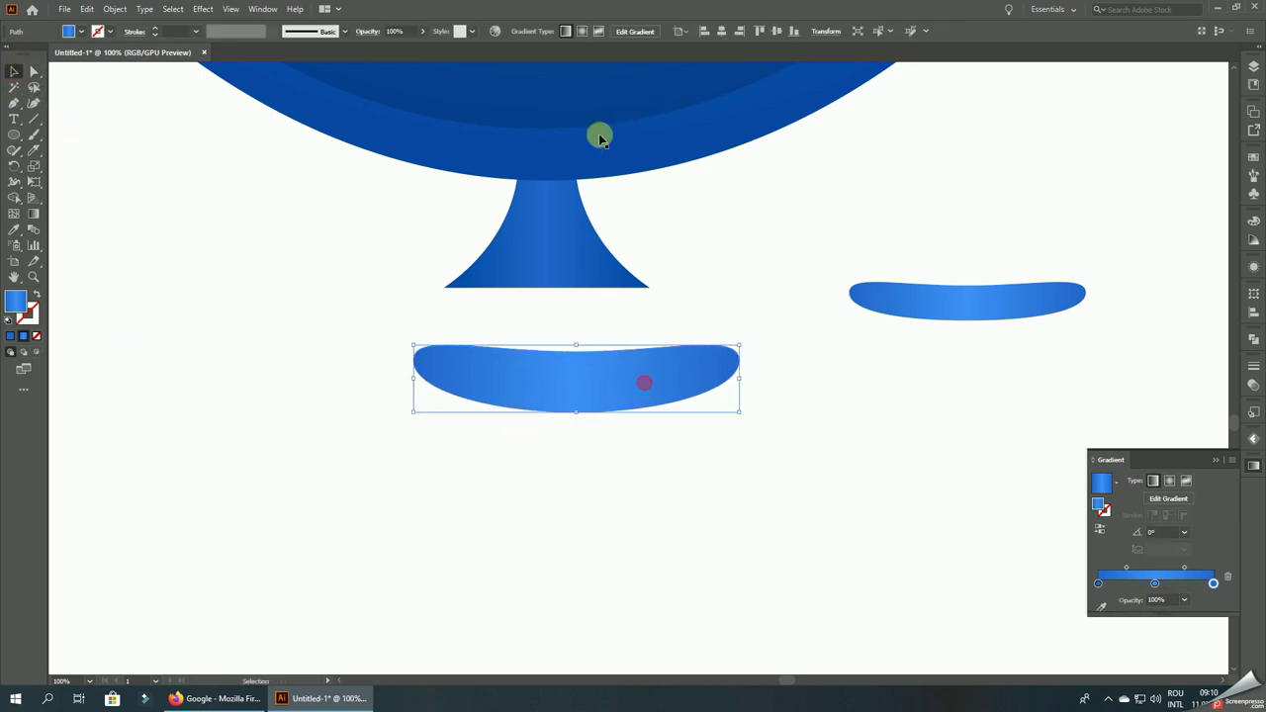
key(shift+Left)
key(shift+Left)
key(shift+Left)
mouse_move(710, 346)
mouse_down()
mouse_move(692, 349)
mouse_move(650, 290)
mouse_up()
click(667, 398)
- Scale the base shape under the neck narrower
scroll(630, 290, up, 1)
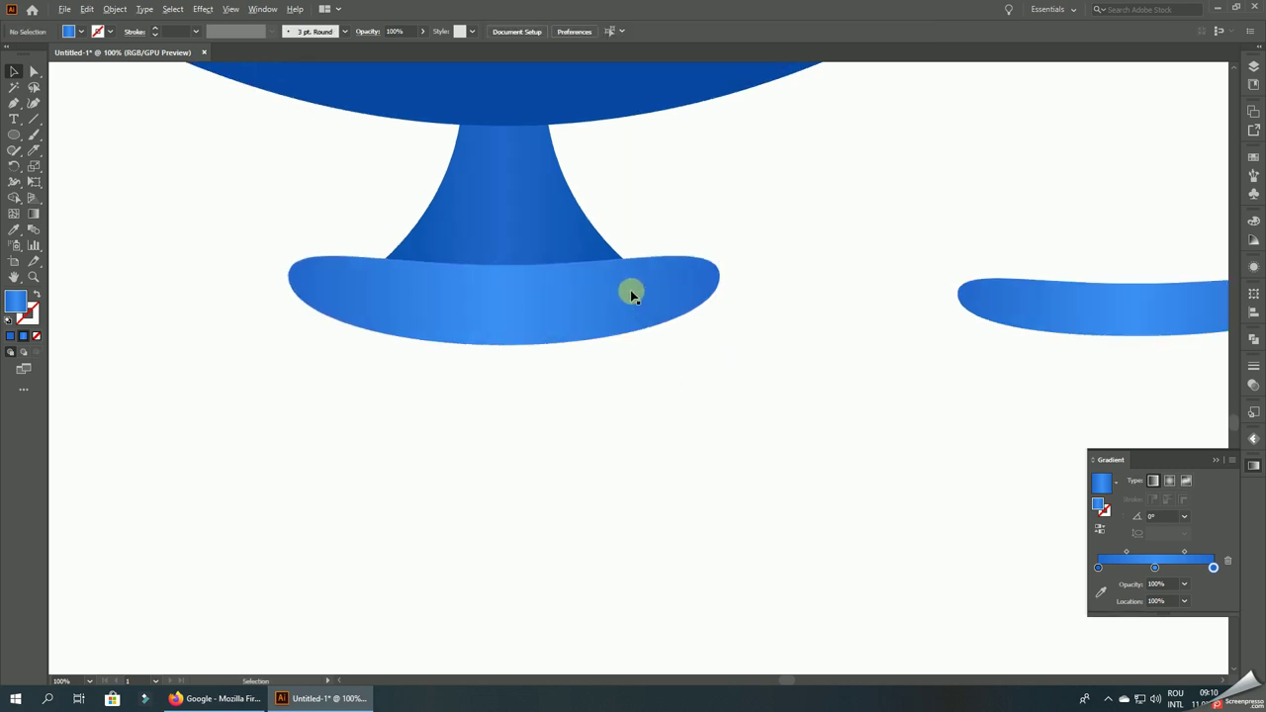
click(630, 290)
drag(715, 260, 702, 267)
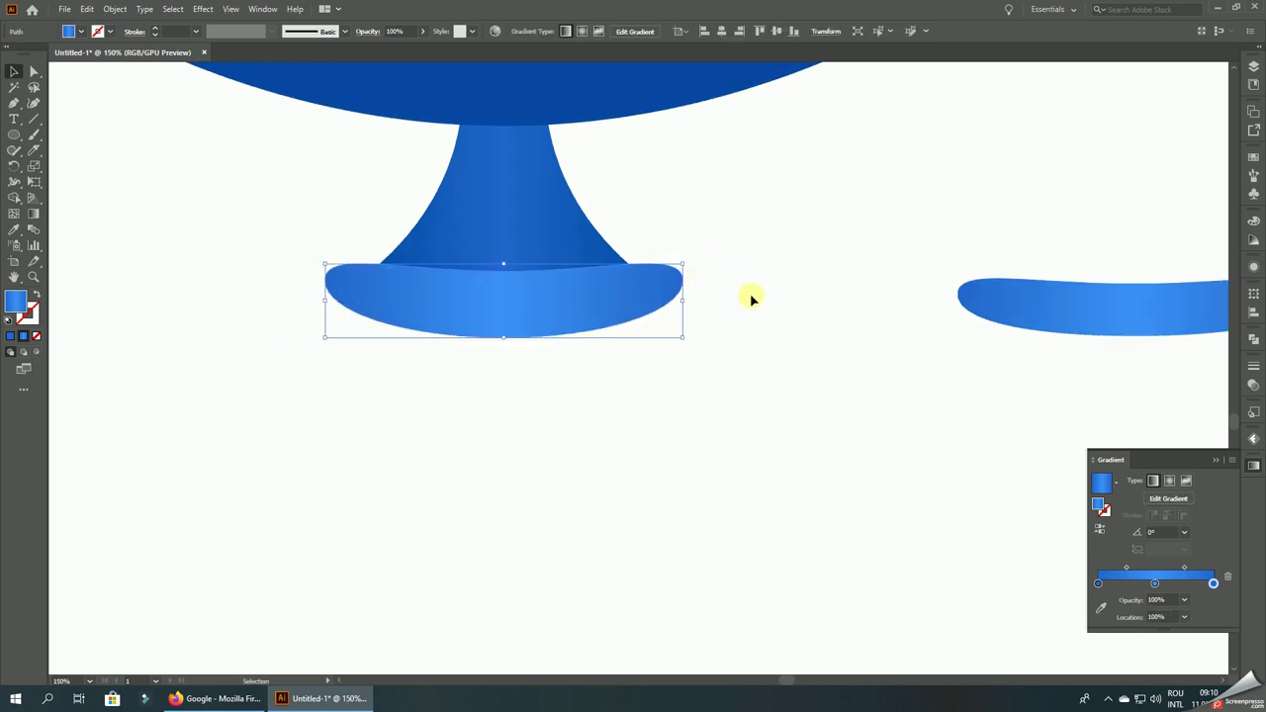
click(742, 292)
scroll(741, 296, down, 4)
scroll(709, 287, up, 5)
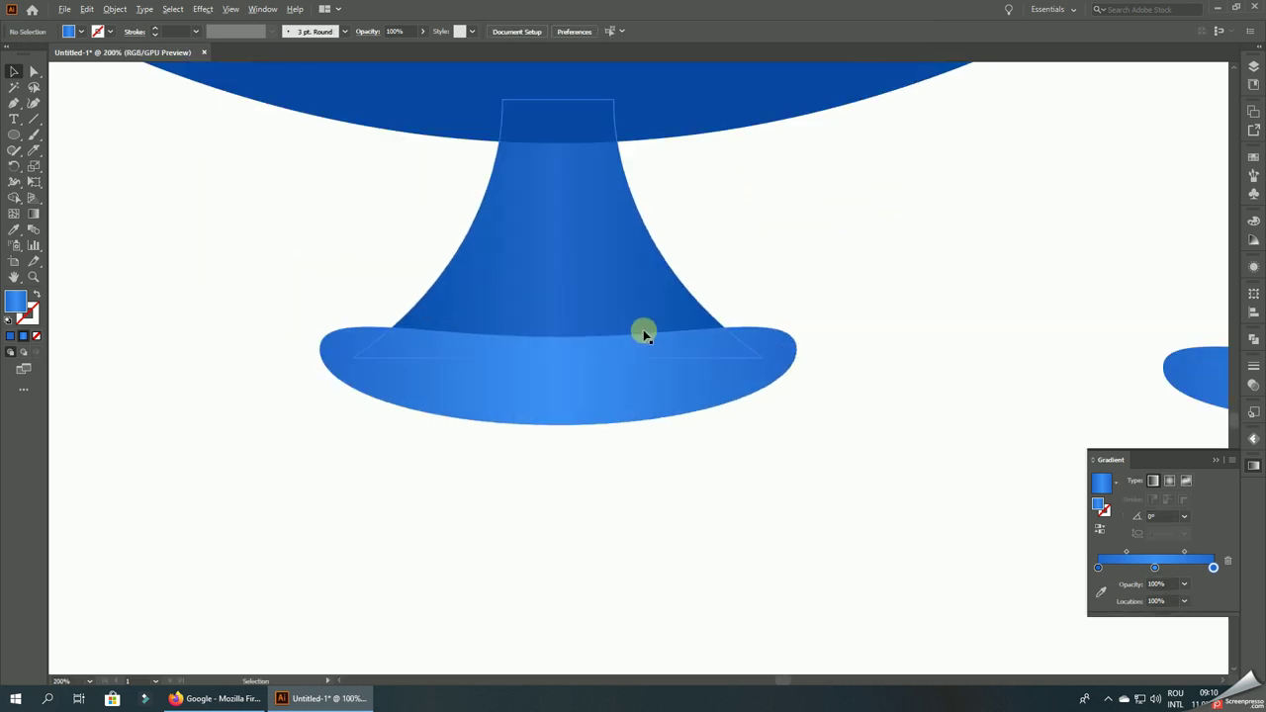
- Pull the base shape's top anchor down to flatten its top
click(557, 376)
click(33, 71)
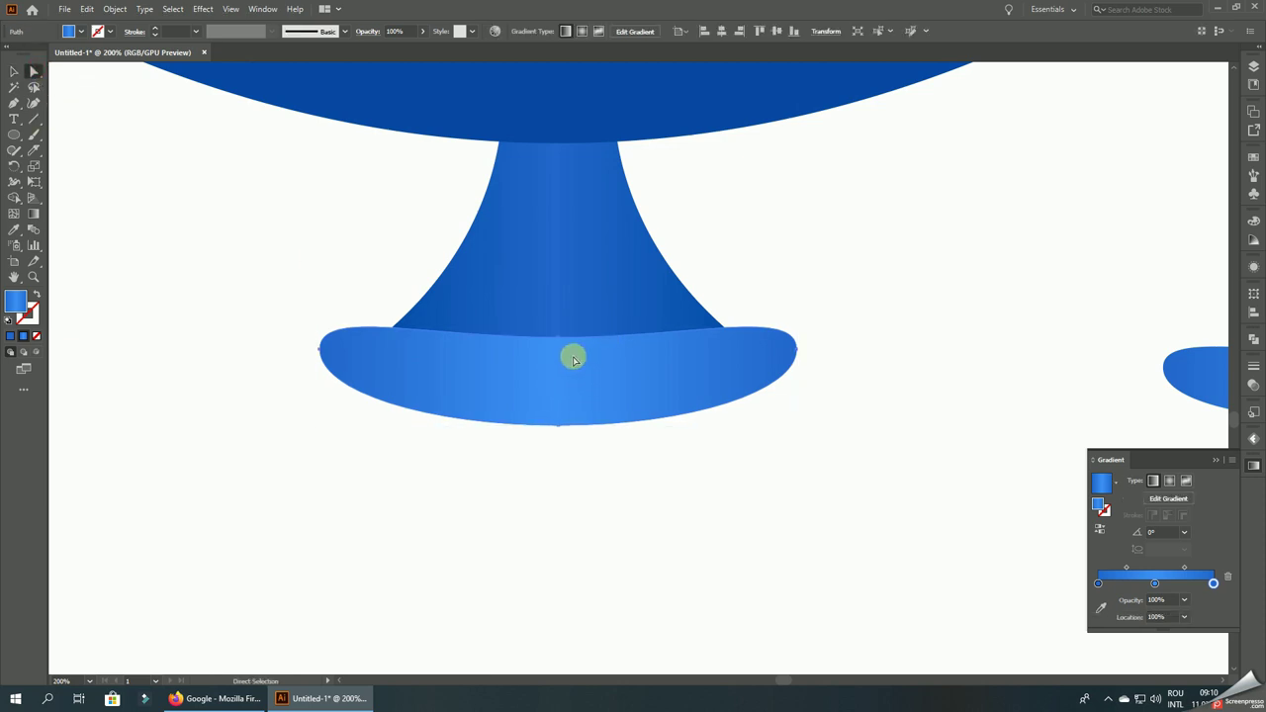
drag(559, 340, 557, 350)
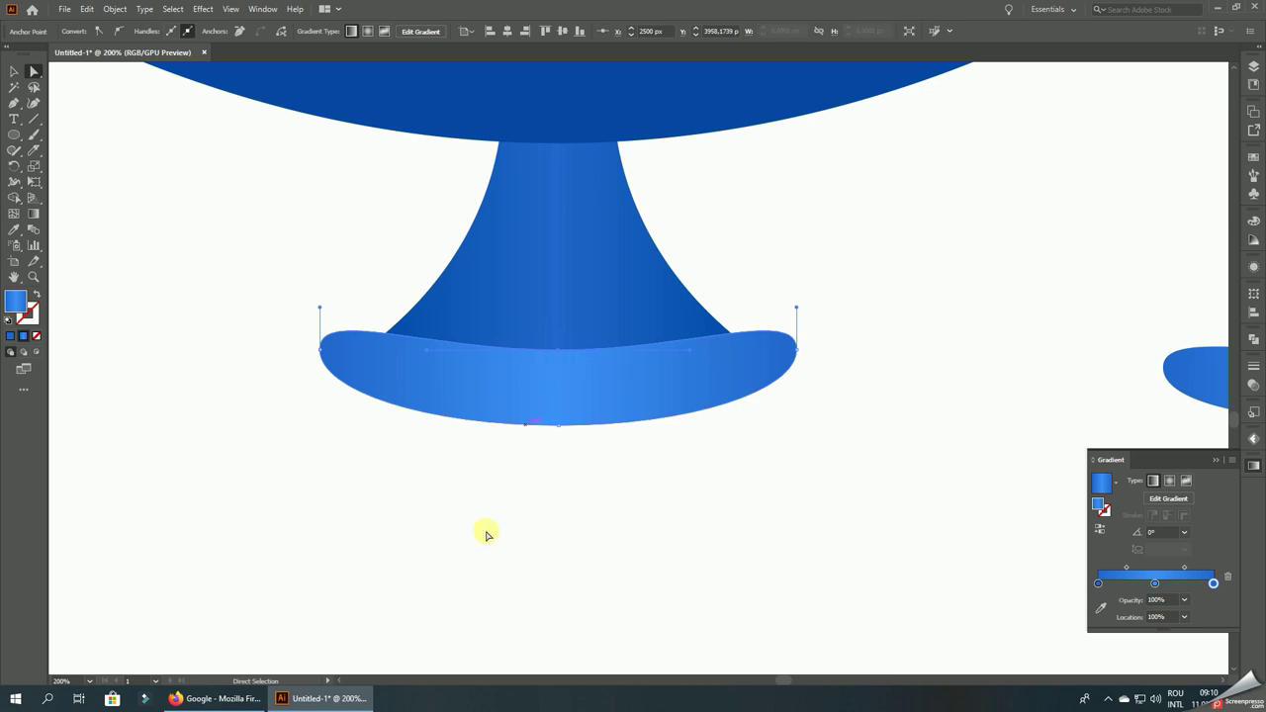
click(12, 72)
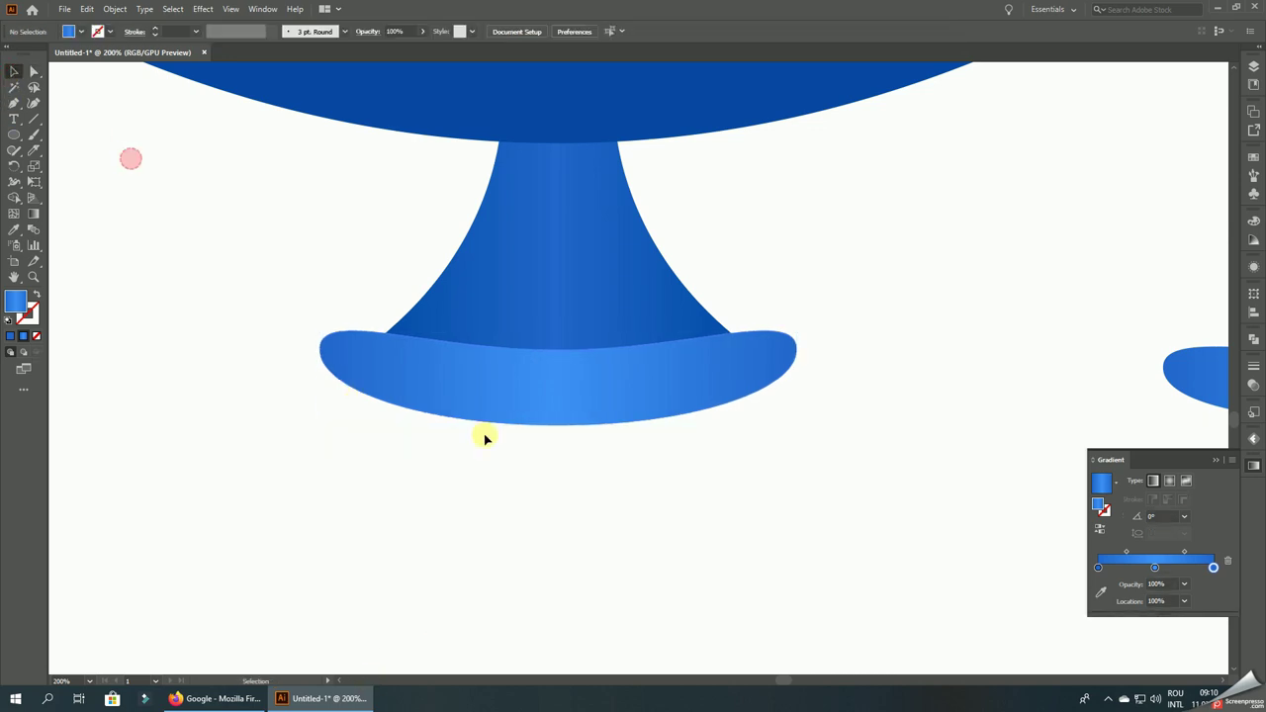
scroll(771, 517, down, 3)
scroll(596, 444, up, 3)
- Raise the knot base's bottom and reposition it under the stem
click(596, 444)
drag(598, 480, 595, 462)
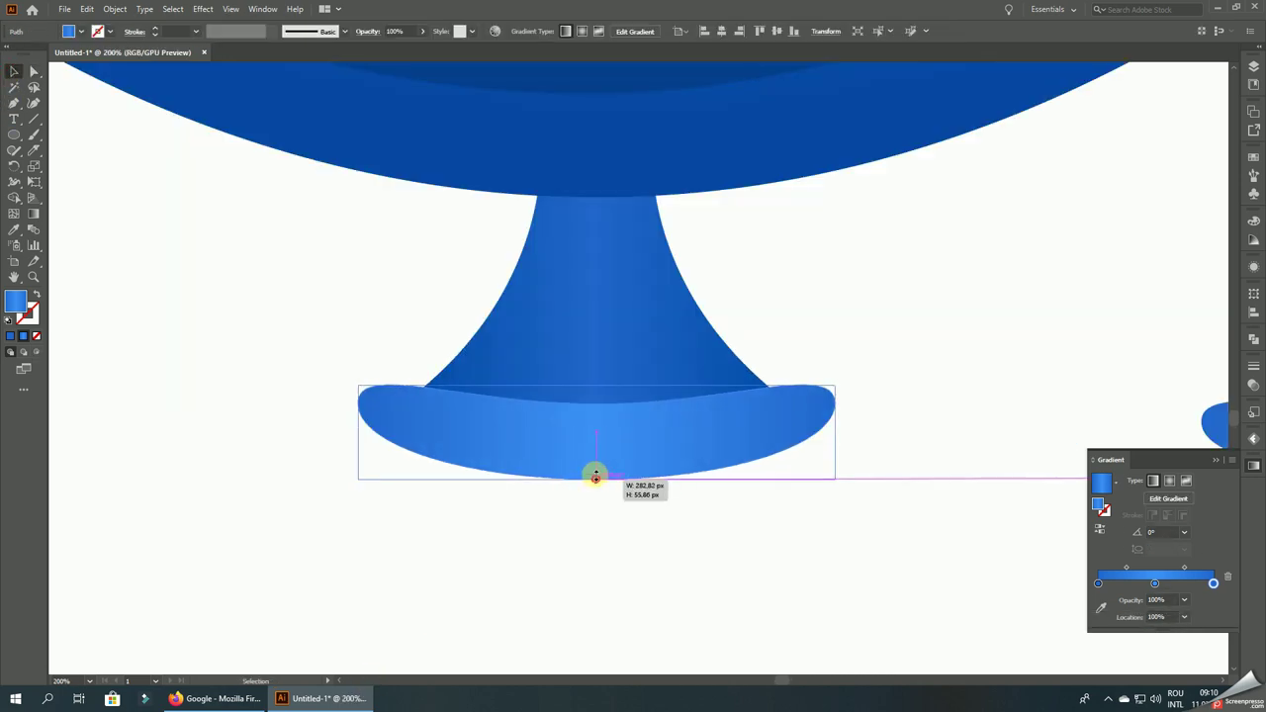
click(727, 515)
mouse_move(695, 458)
mouse_down()
mouse_move(691, 515)
mouse_move(696, 436)
mouse_up()
click(785, 536)
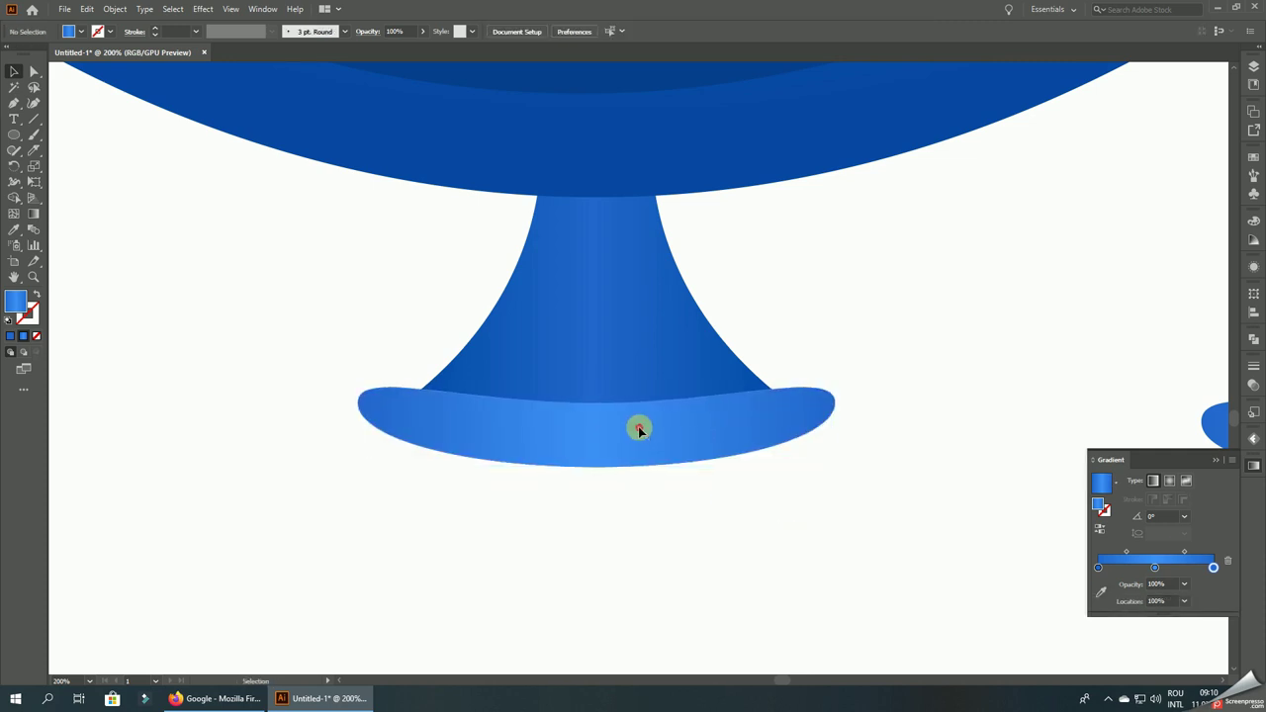
- Raise the bottom edge of the knot's stem slightly
click(600, 393)
click(33, 72)
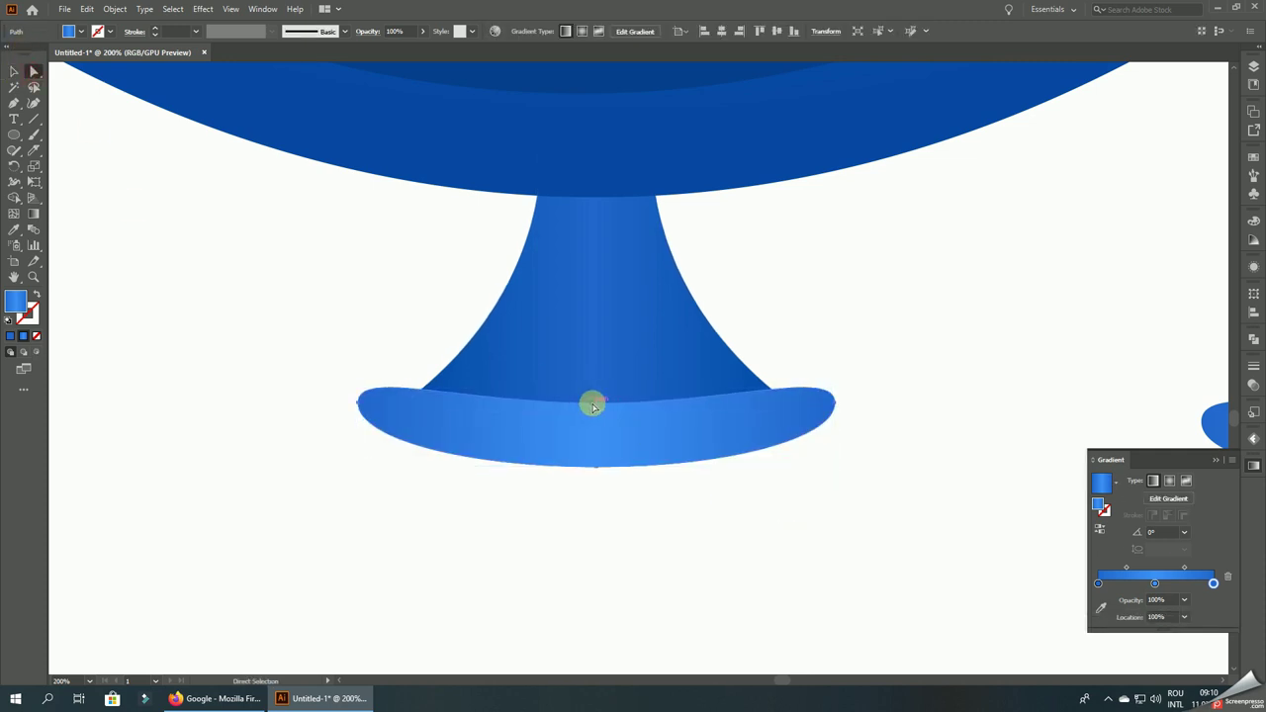
drag(593, 404, 596, 398)
click(674, 551)
scroll(674, 552, down, 6)
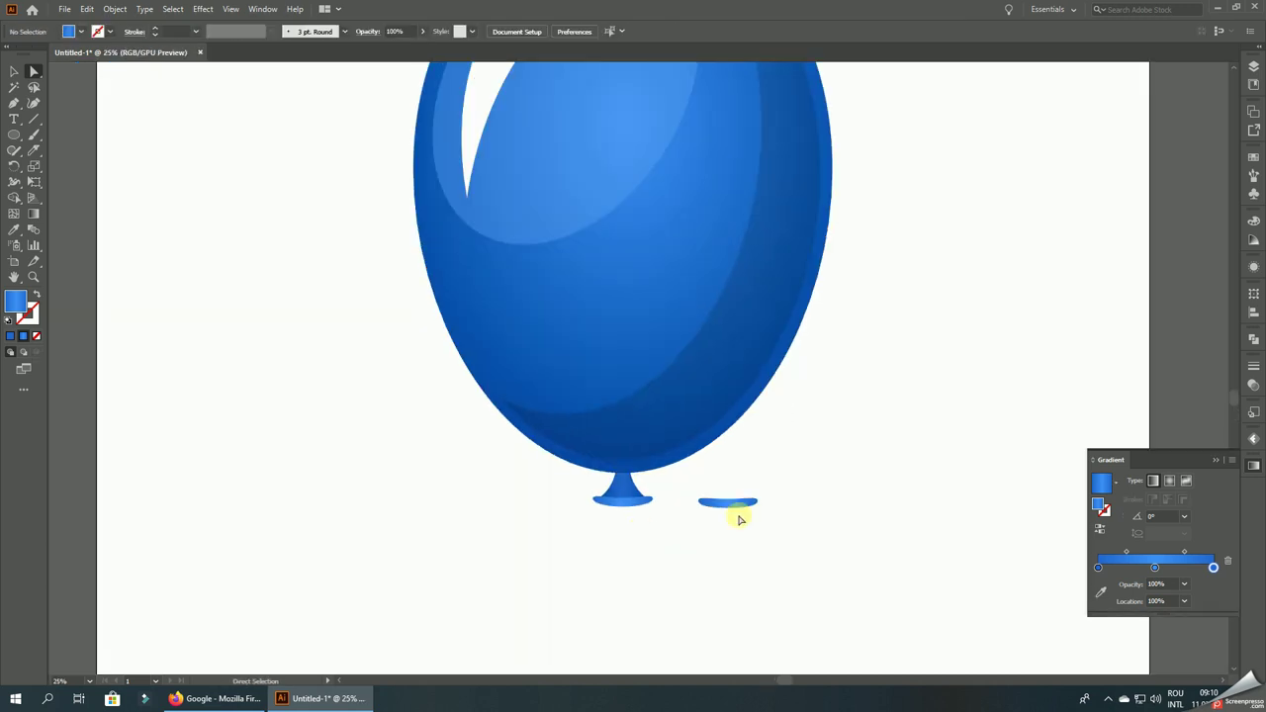
- Move the small ellipse beside the knot onto the base and resize it to fit the stem
click(15, 73)
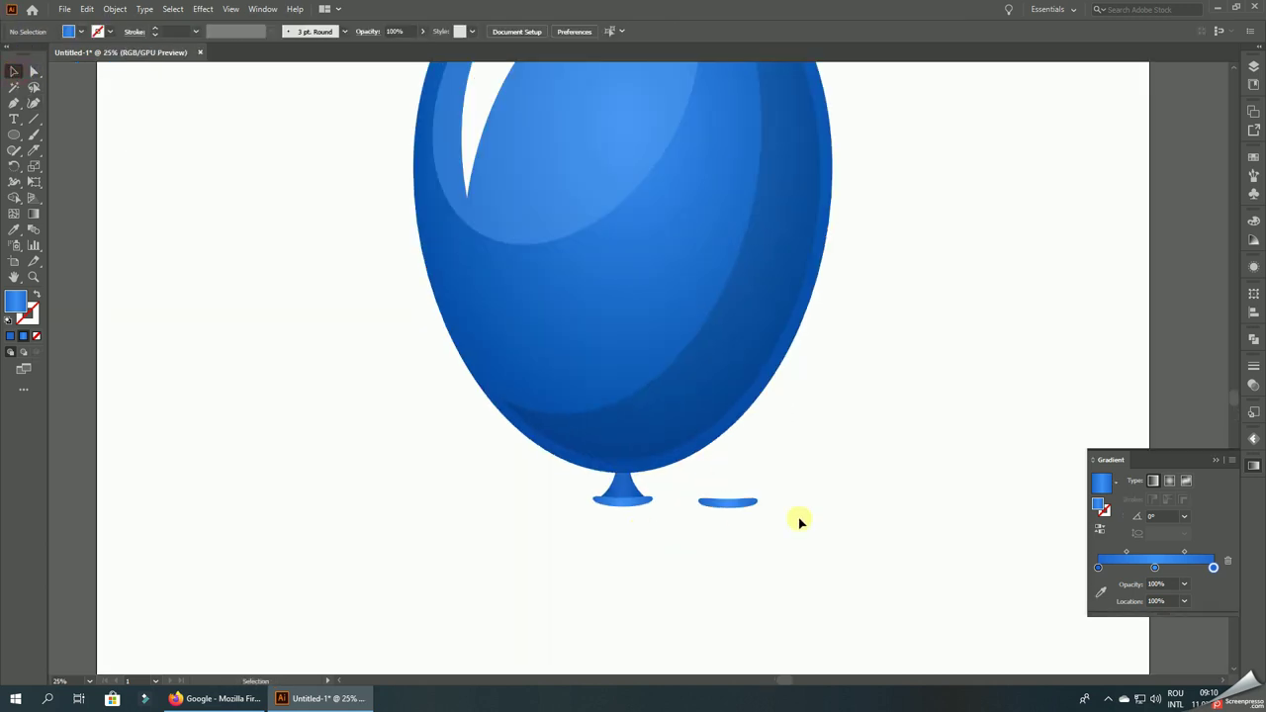
drag(808, 520, 720, 495)
key(ctrl+z)
scroll(627, 489, up, 3)
scroll(657, 496, up, 3)
scroll(784, 484, up, 1)
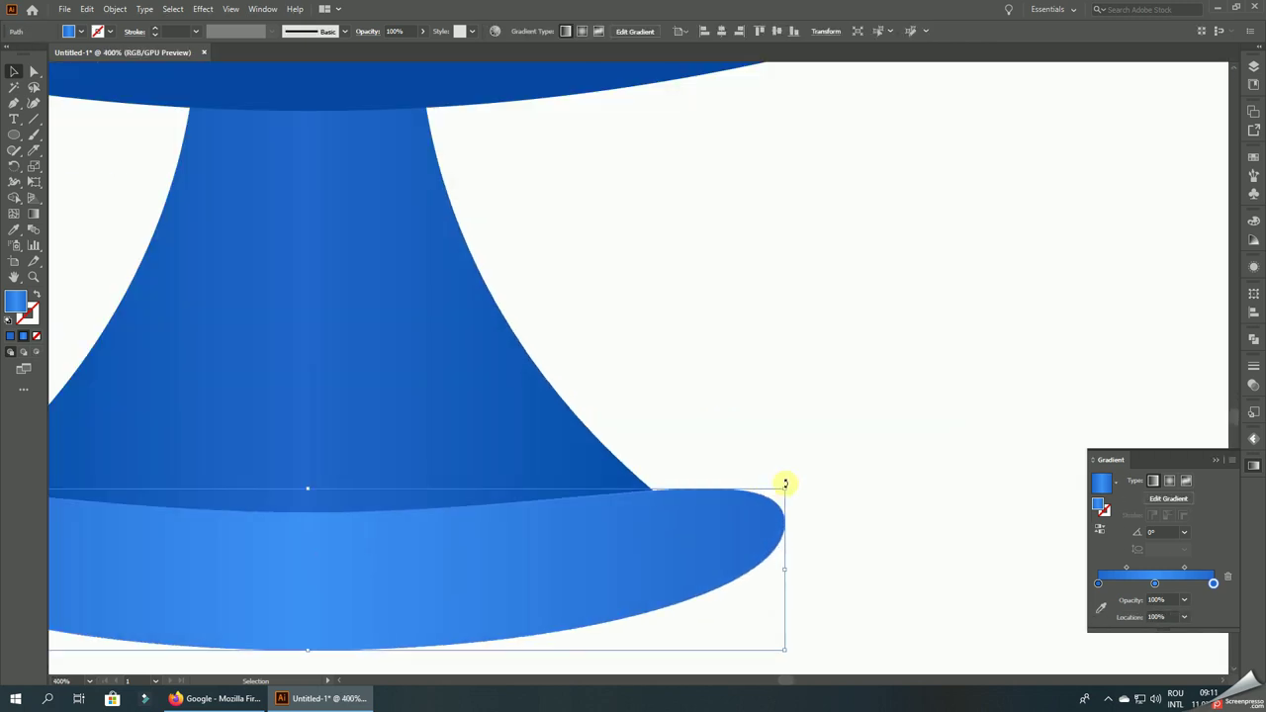
drag(782, 488, 771, 494)
click(783, 455)
scroll(754, 428, down, 1)
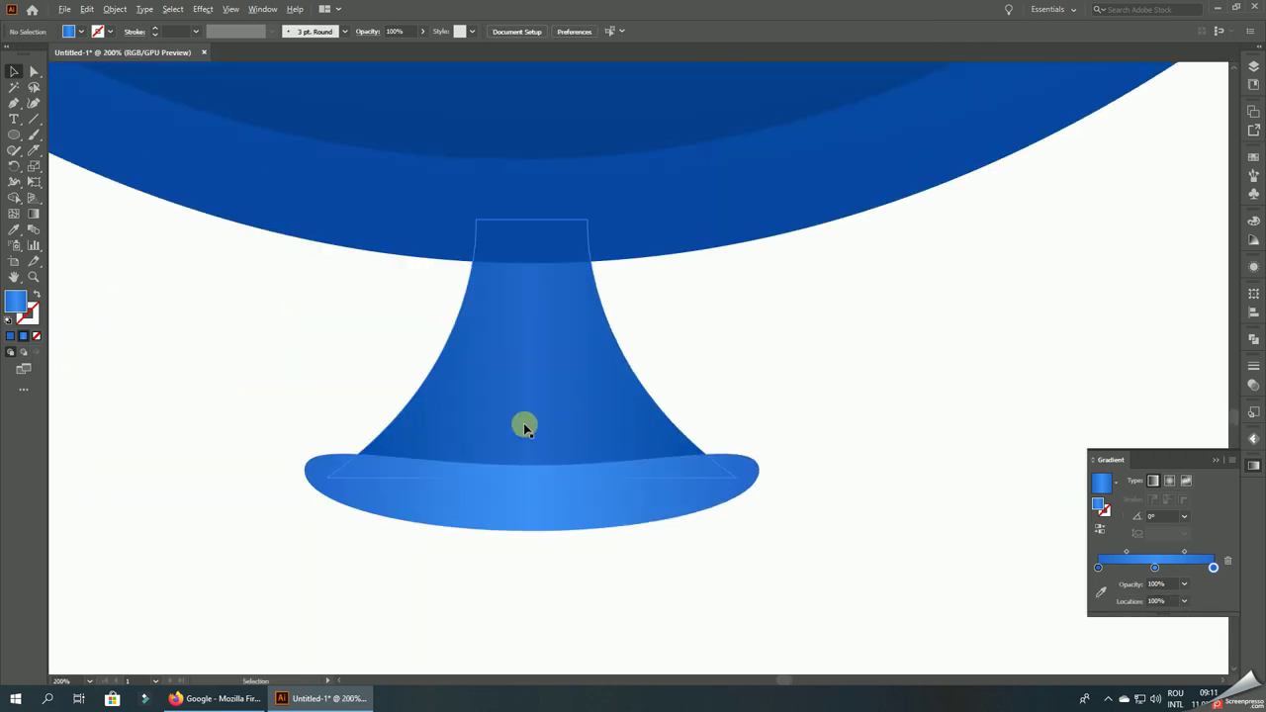
scroll(593, 445, down, 5)
- Marquee-select all the blue balloon's parts and group them
scroll(682, 485, down, 3)
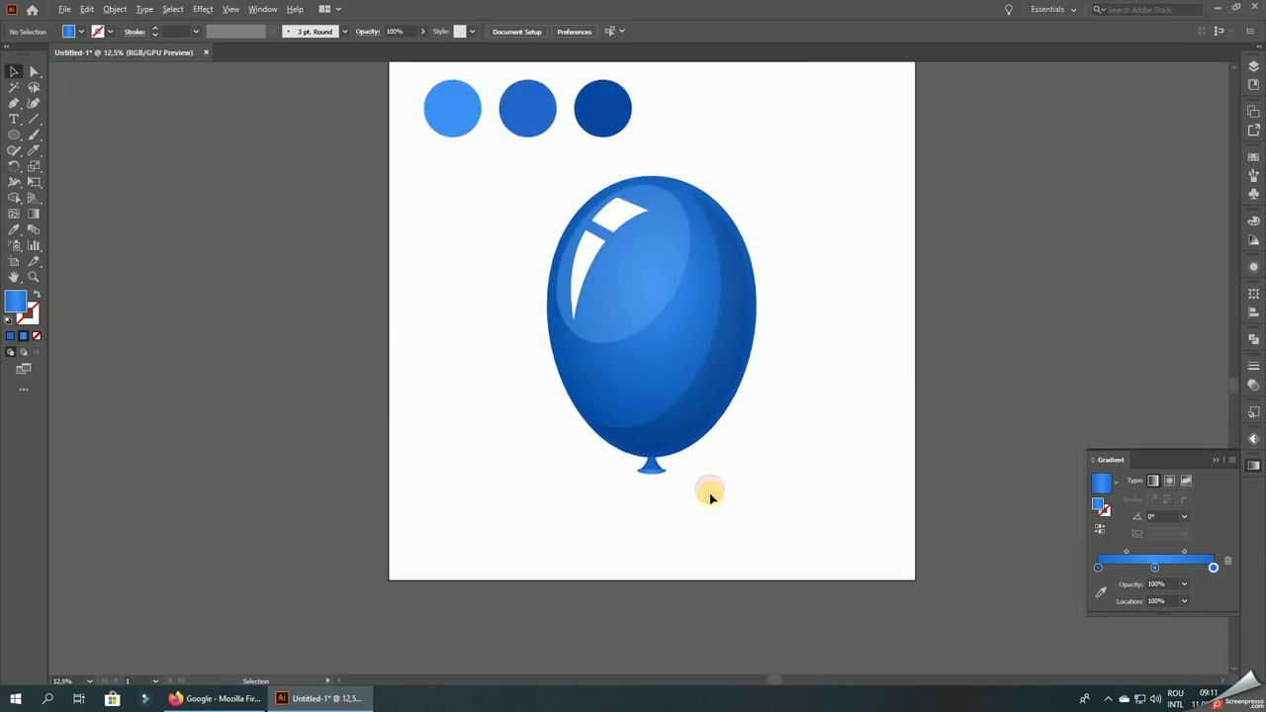
scroll(735, 505, down, 1)
drag(800, 514, 551, 278)
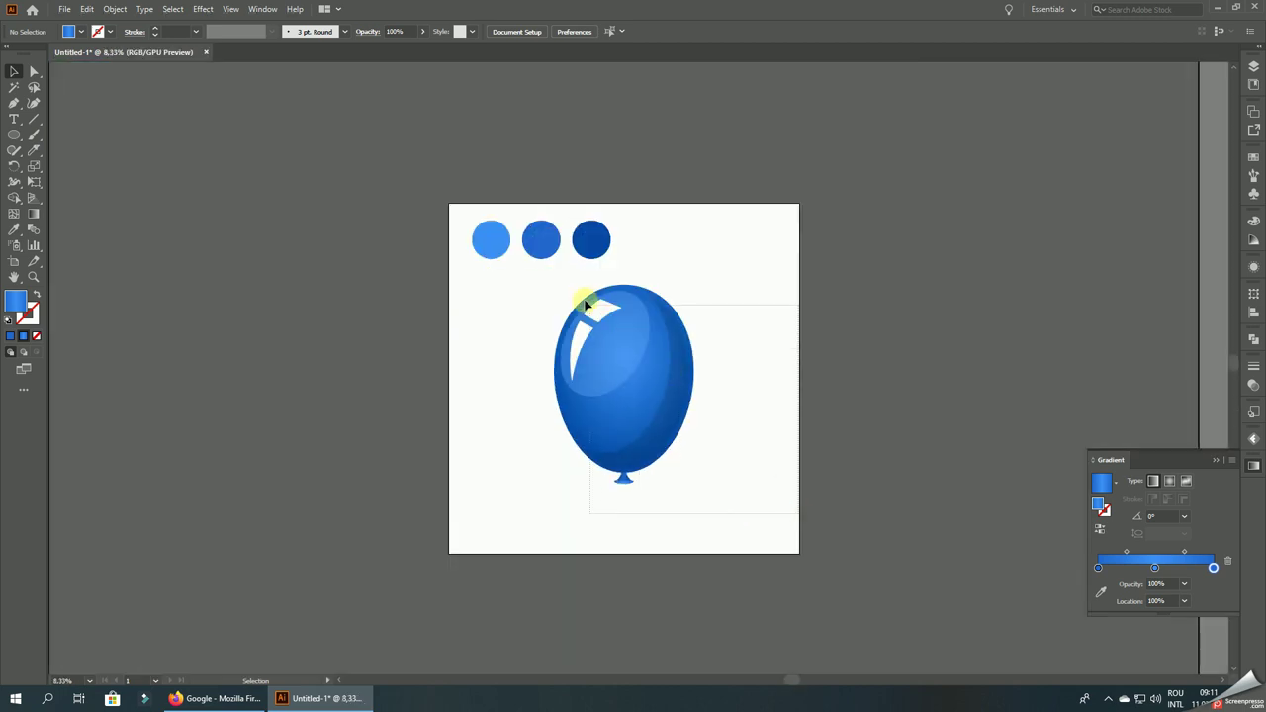
right_click(577, 299)
click(608, 373)
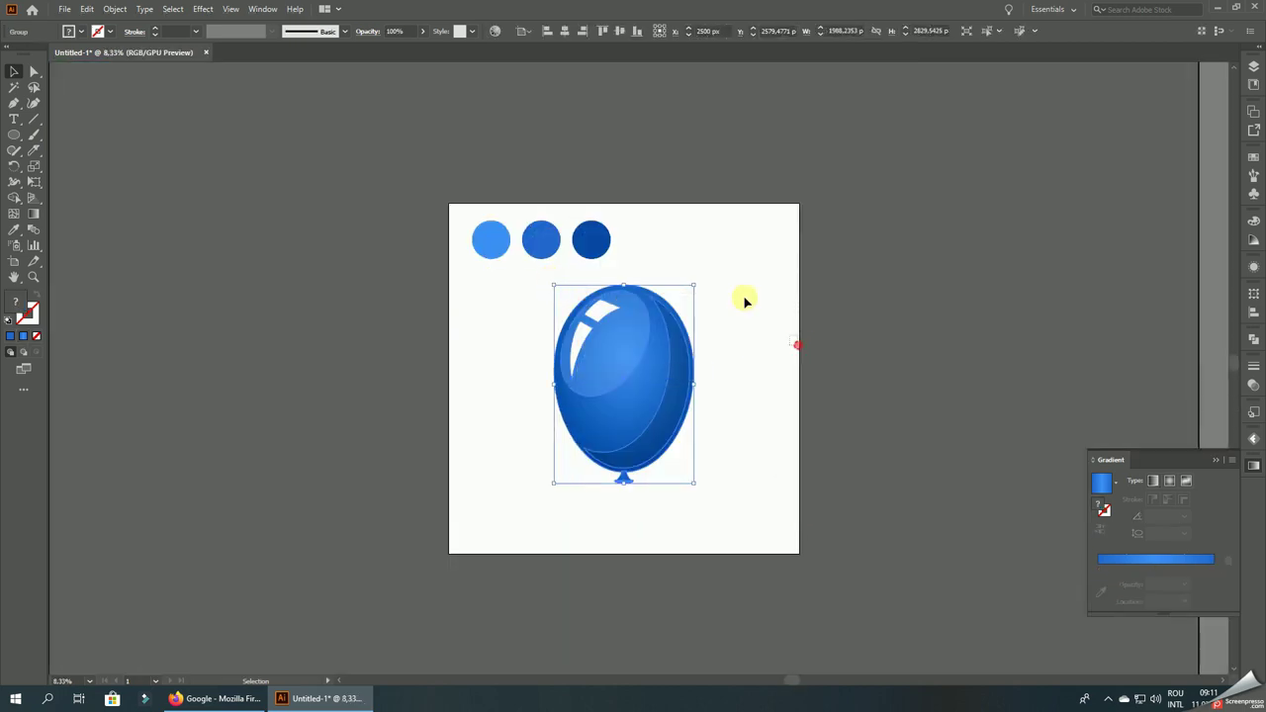
- Move the three colour circles above the artboard, then shrink and horizontally centre the balloon
drag(663, 252, 435, 216)
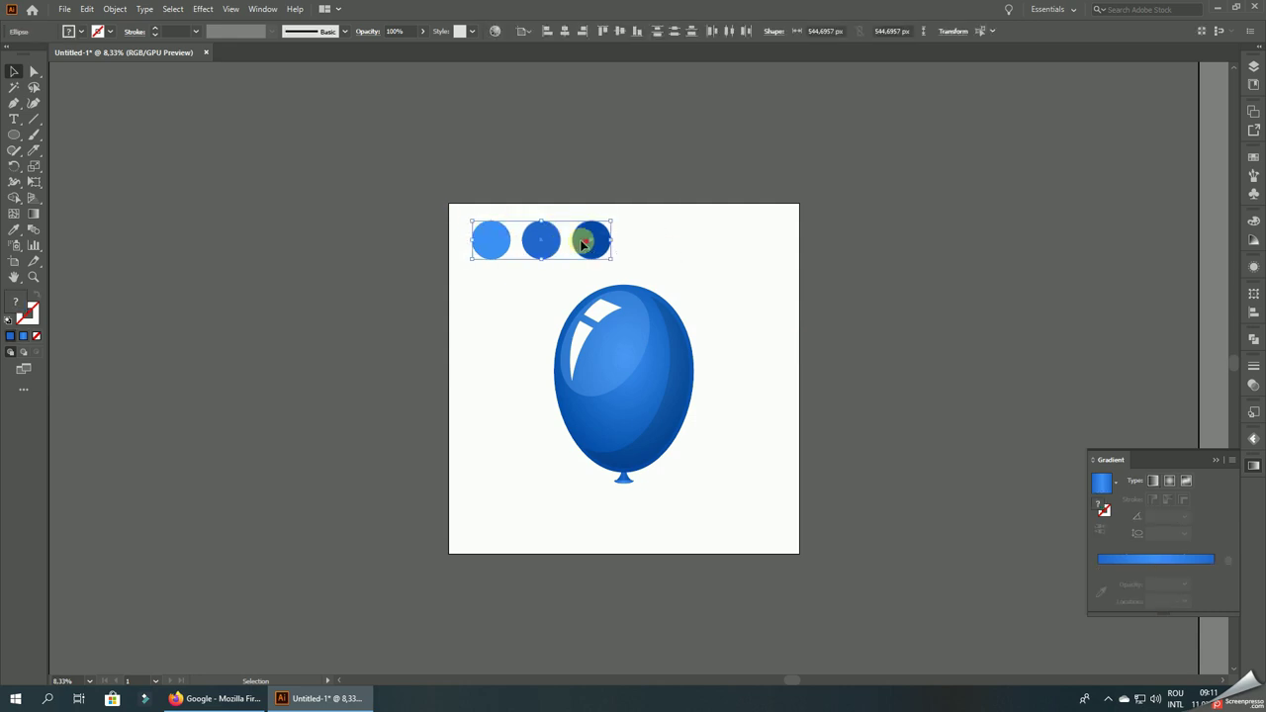
drag(583, 242, 524, 163)
drag(646, 339, 555, 273)
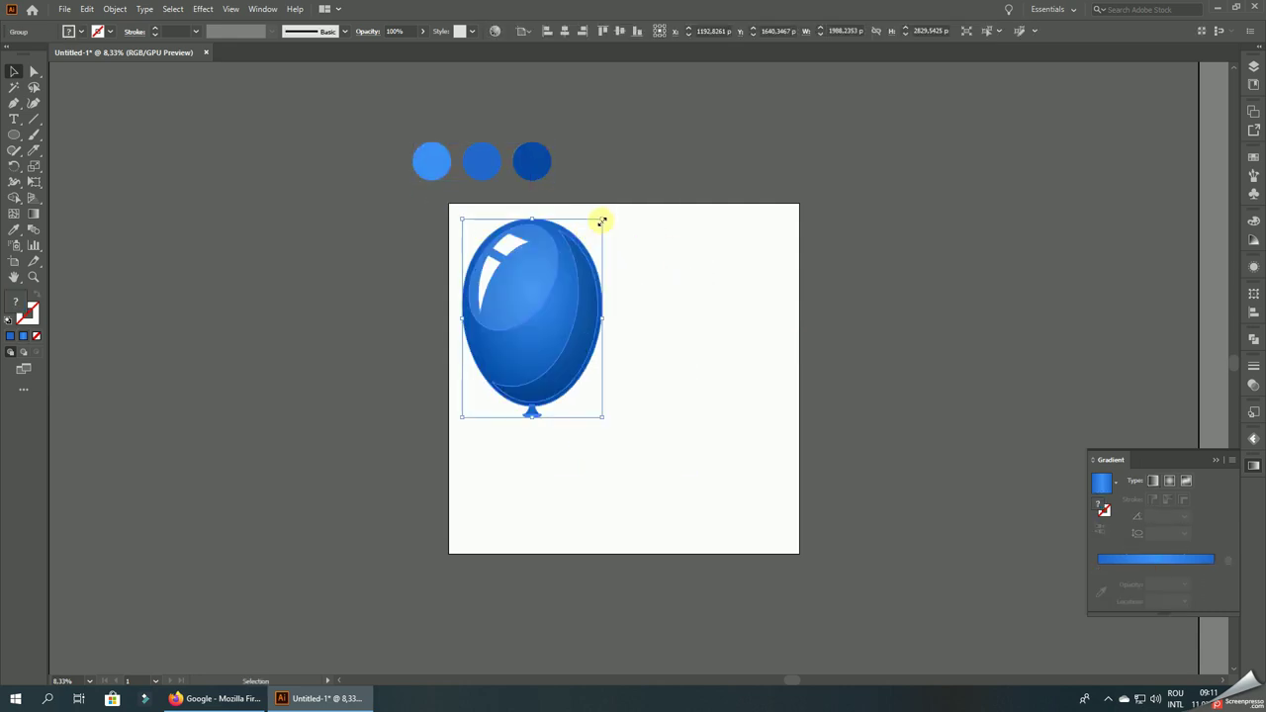
drag(602, 219, 590, 237)
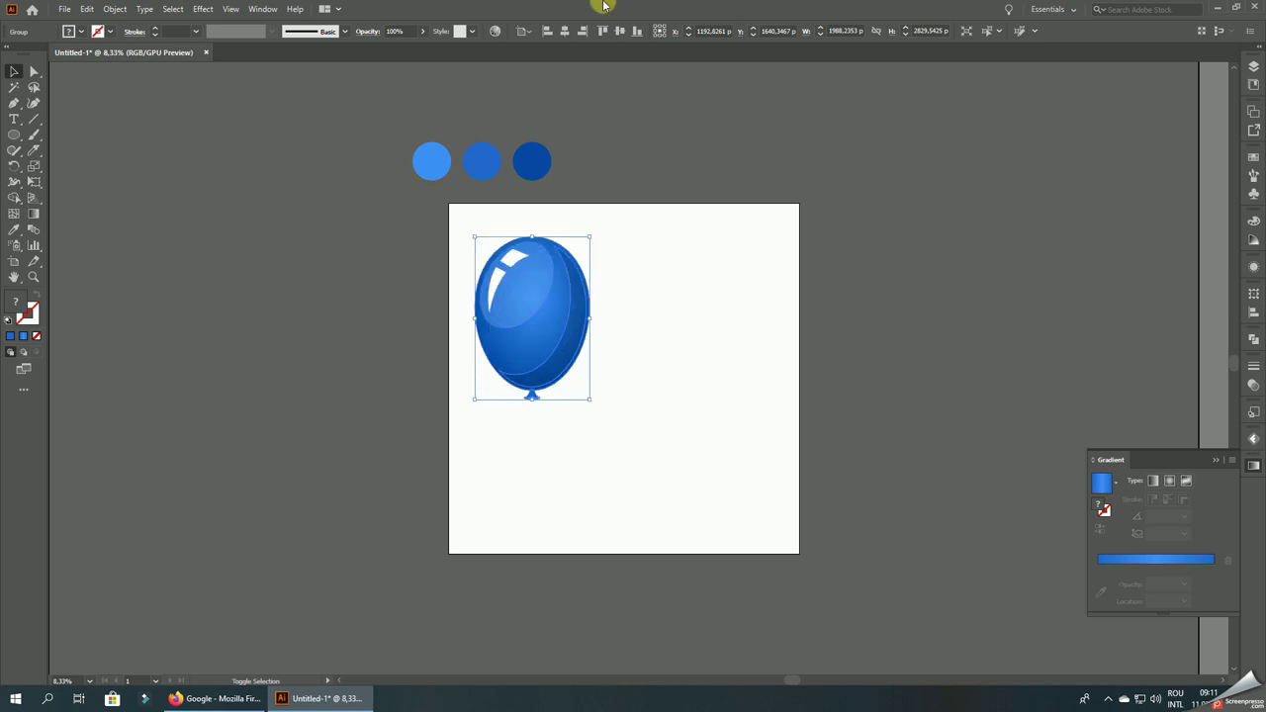
click(581, 28)
click(755, 329)
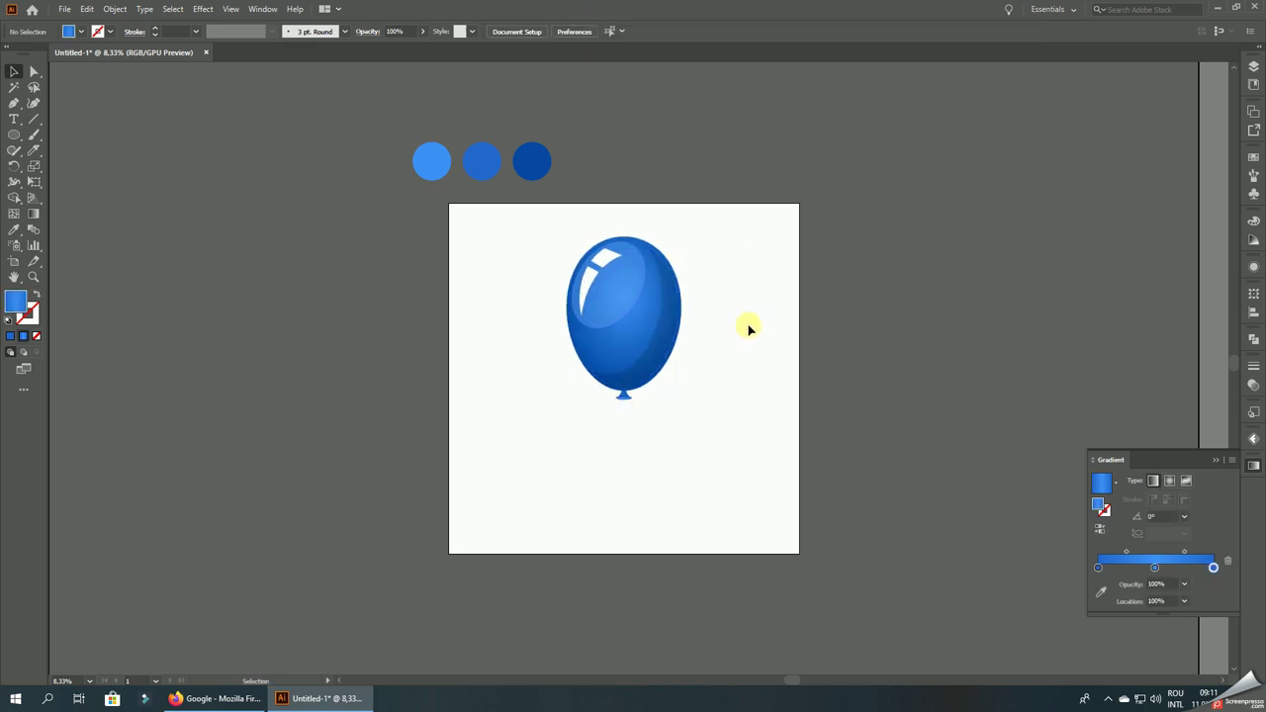
- Fine-tune the grouped balloon's size and bring the empty lower artboard into view
key(ctrl+plus)
click(700, 288)
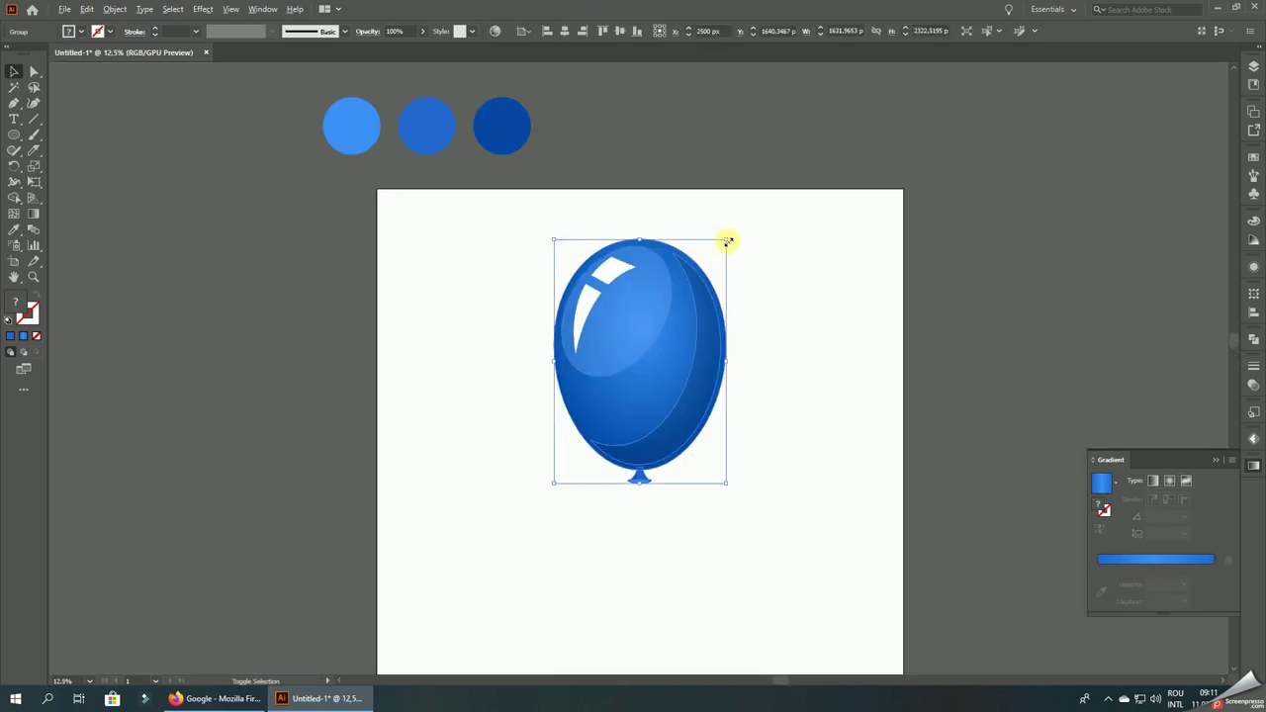
drag(726, 242, 725, 249)
click(788, 313)
drag(834, 389, 831, 220)
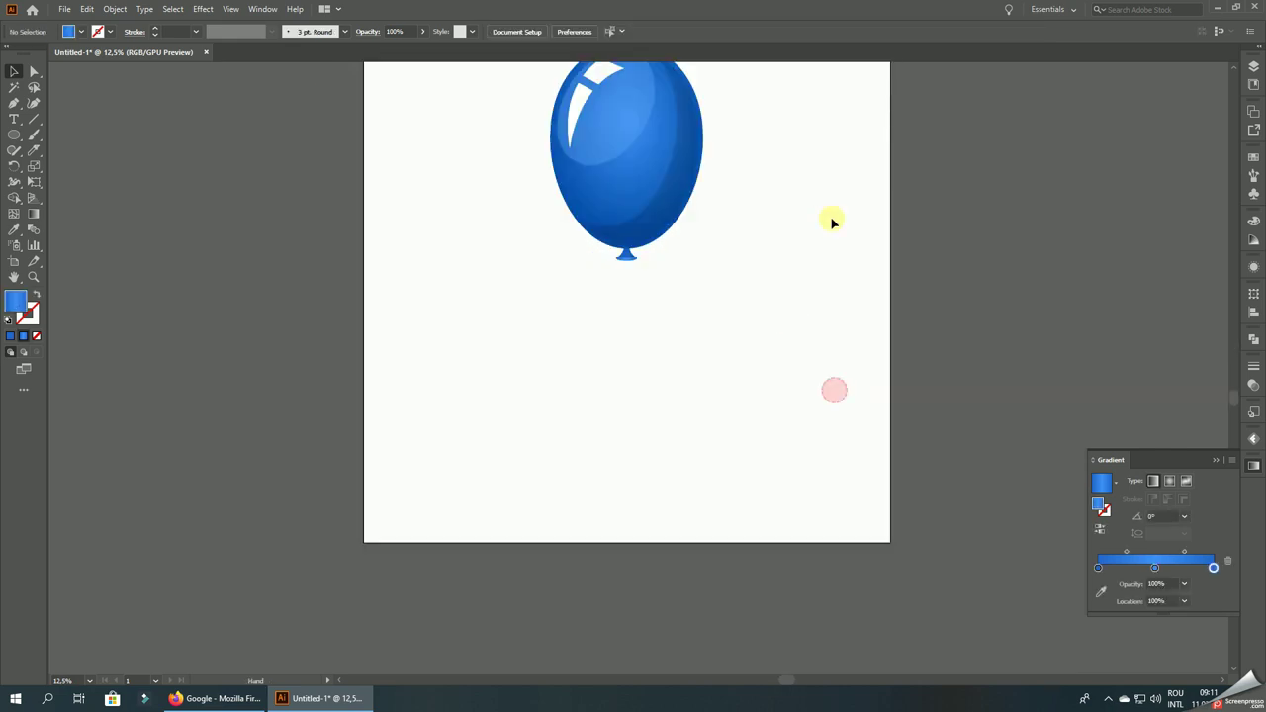
click(35, 140)
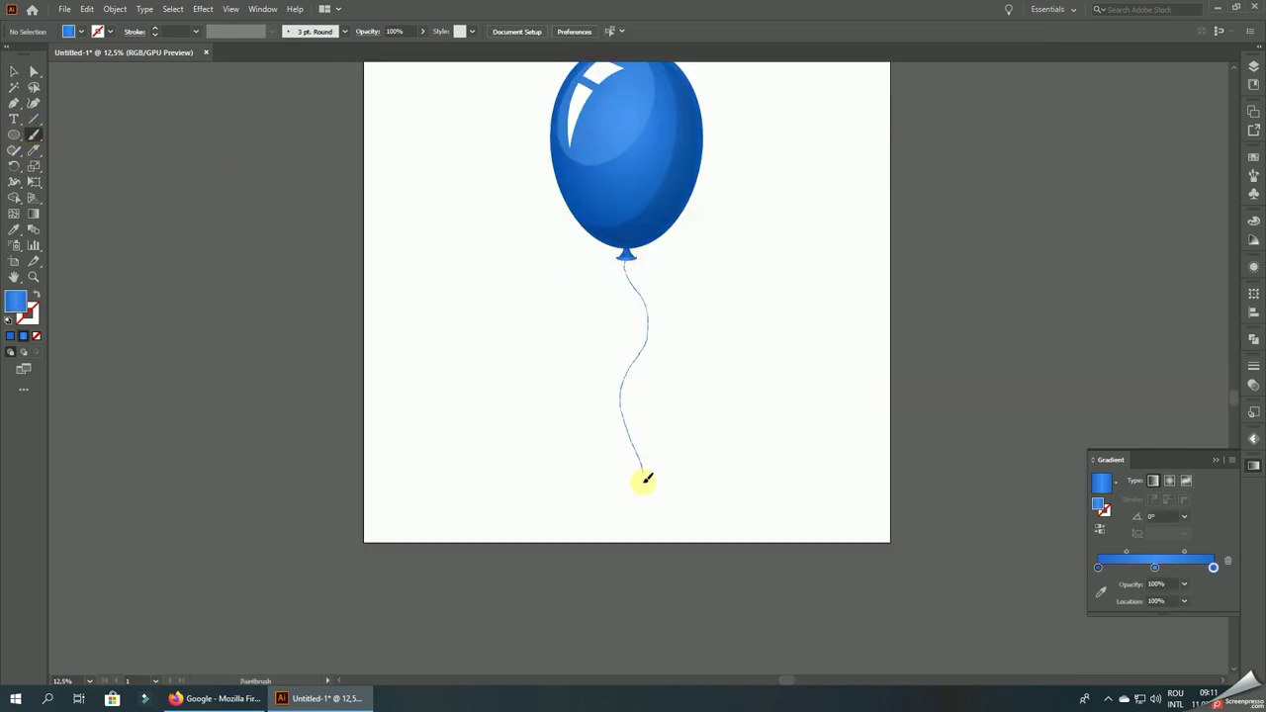
- Draw a wavy string down from the knot and give it a 3 pt stroke
drag(637, 555, 637, 555)
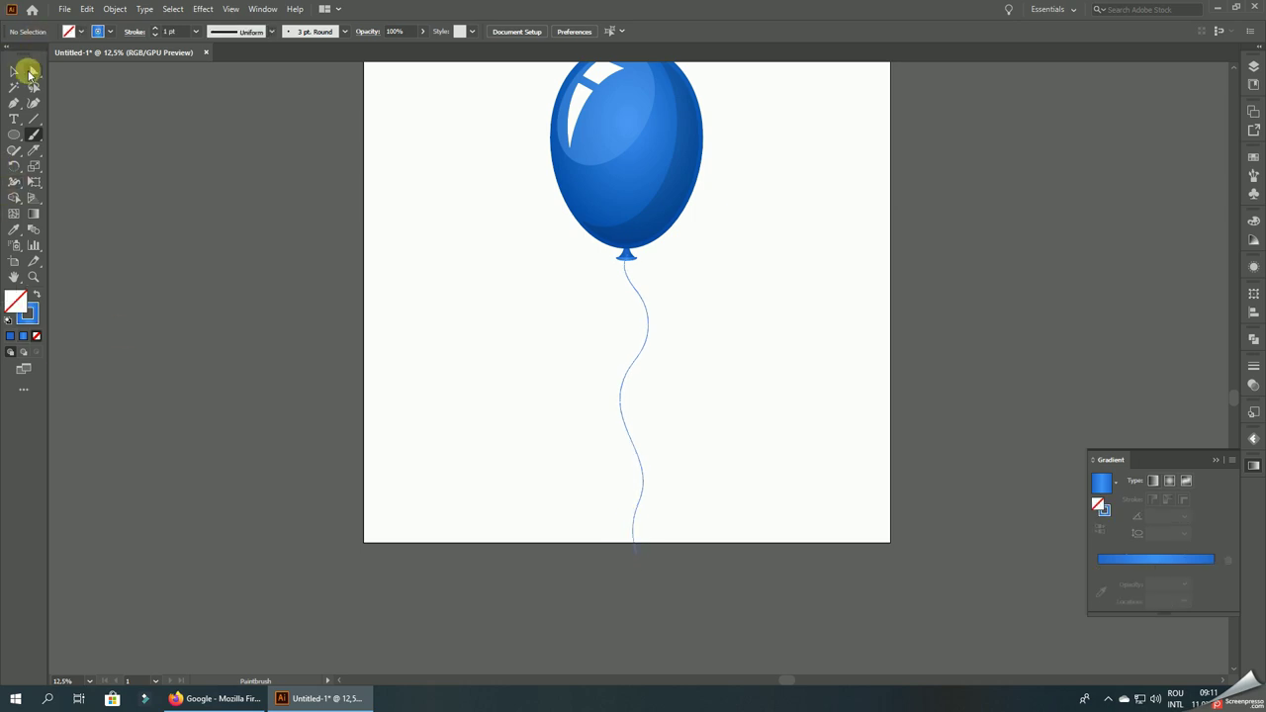
click(26, 71)
scroll(627, 283, up, 2)
scroll(588, 260, up, 2)
click(586, 257)
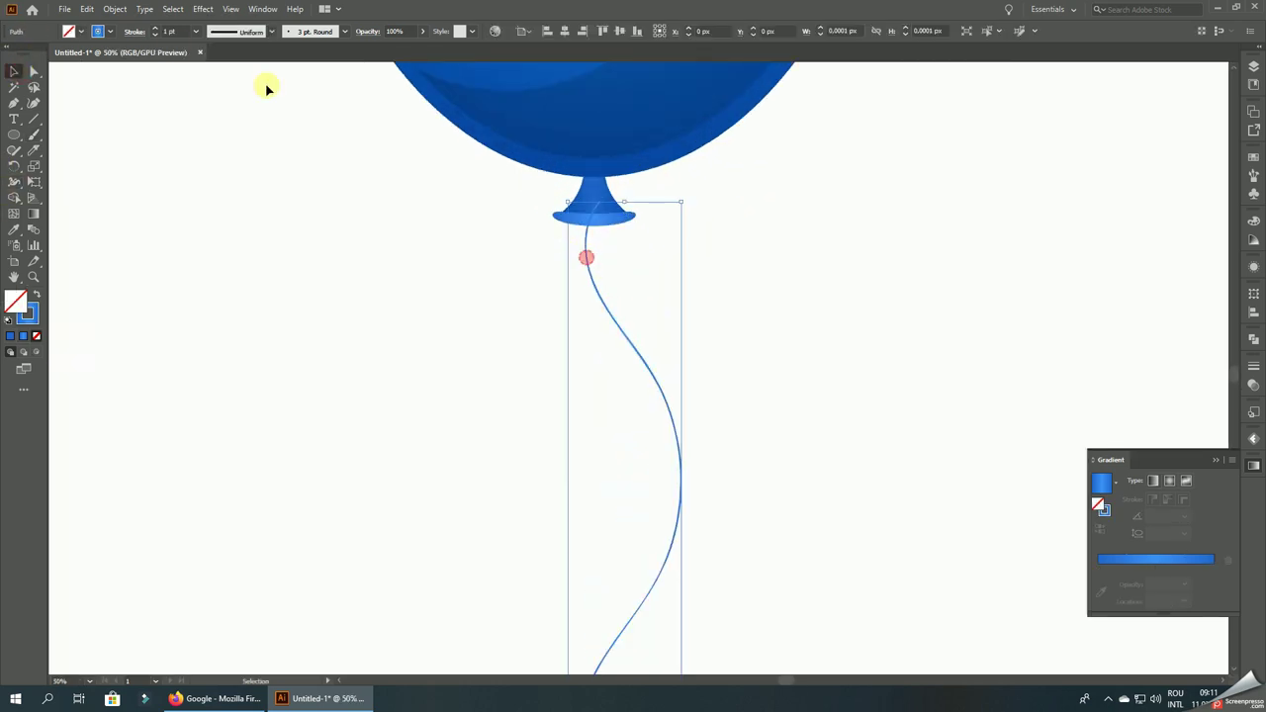
text(3)
key(Return)
- Send the string to the back, behind the balloon
right_click(601, 258)
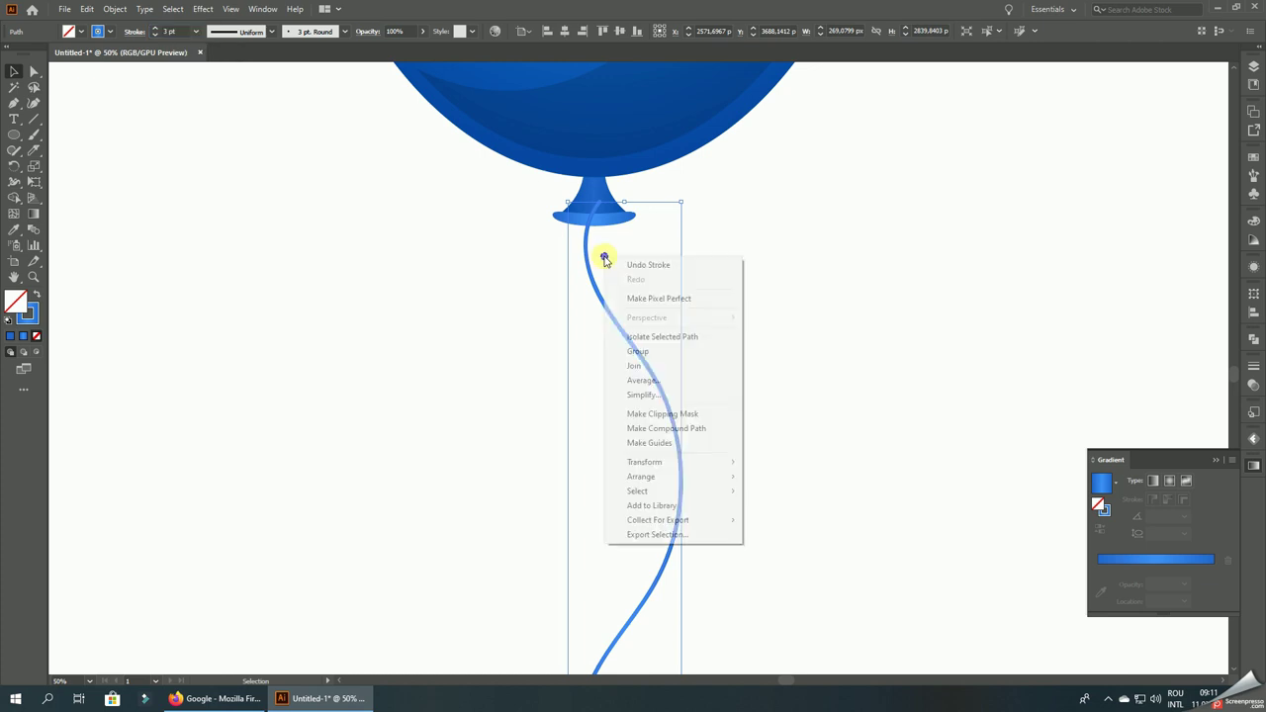
click(822, 517)
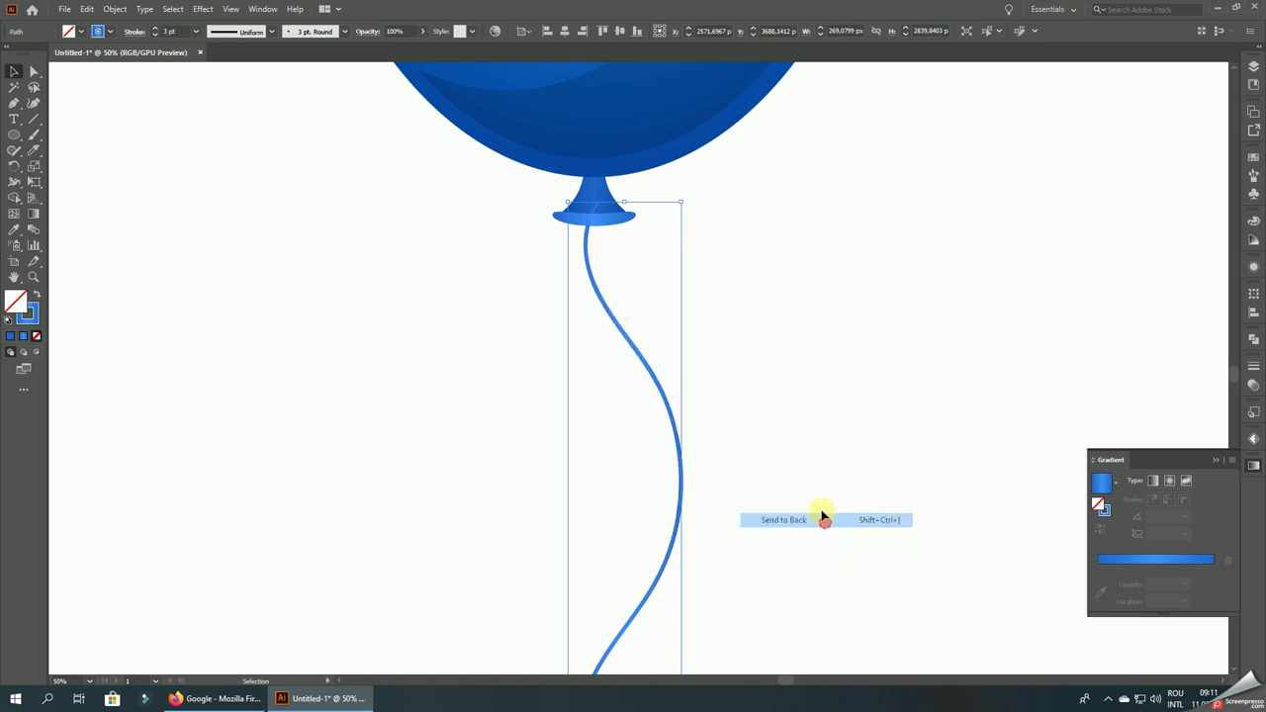
scroll(610, 271, up, 2)
scroll(600, 253, up, 3)
click(583, 237)
click(474, 238)
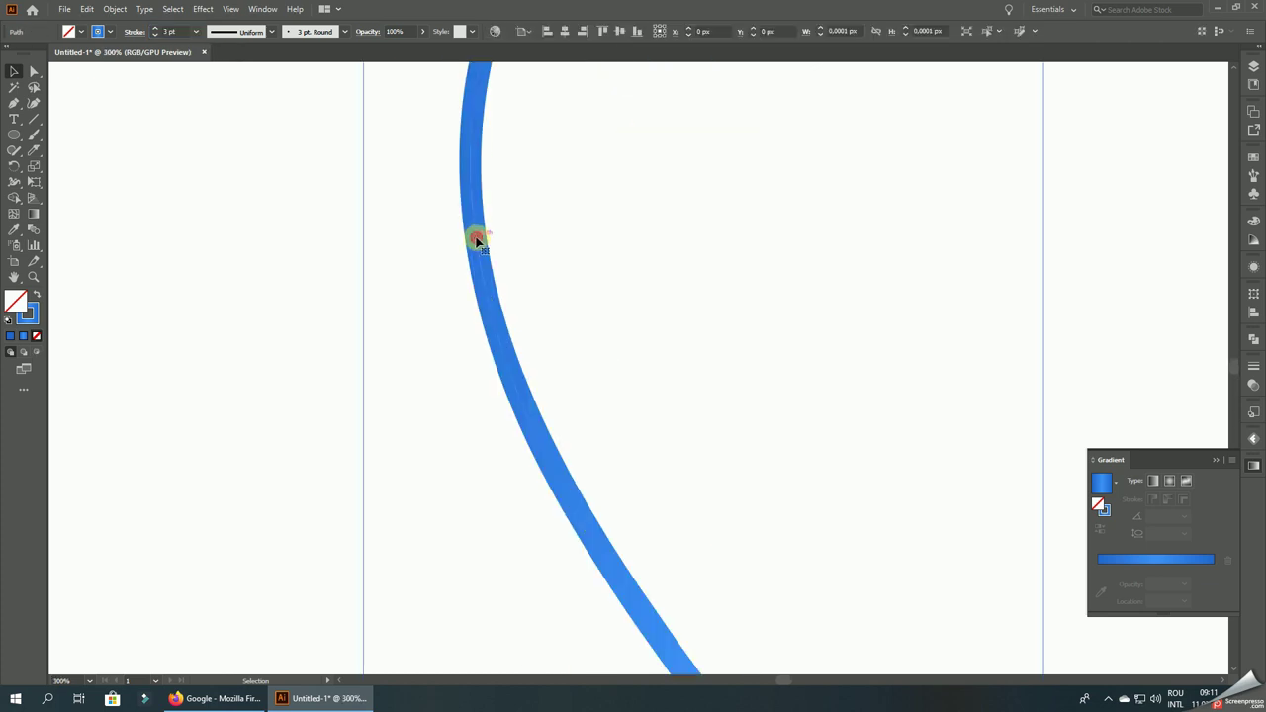
- Expand the string's appearance into a filled shape
key(ctrl+minus)
key(ctrl+minus)
key(ctrl+minus)
click(115, 9)
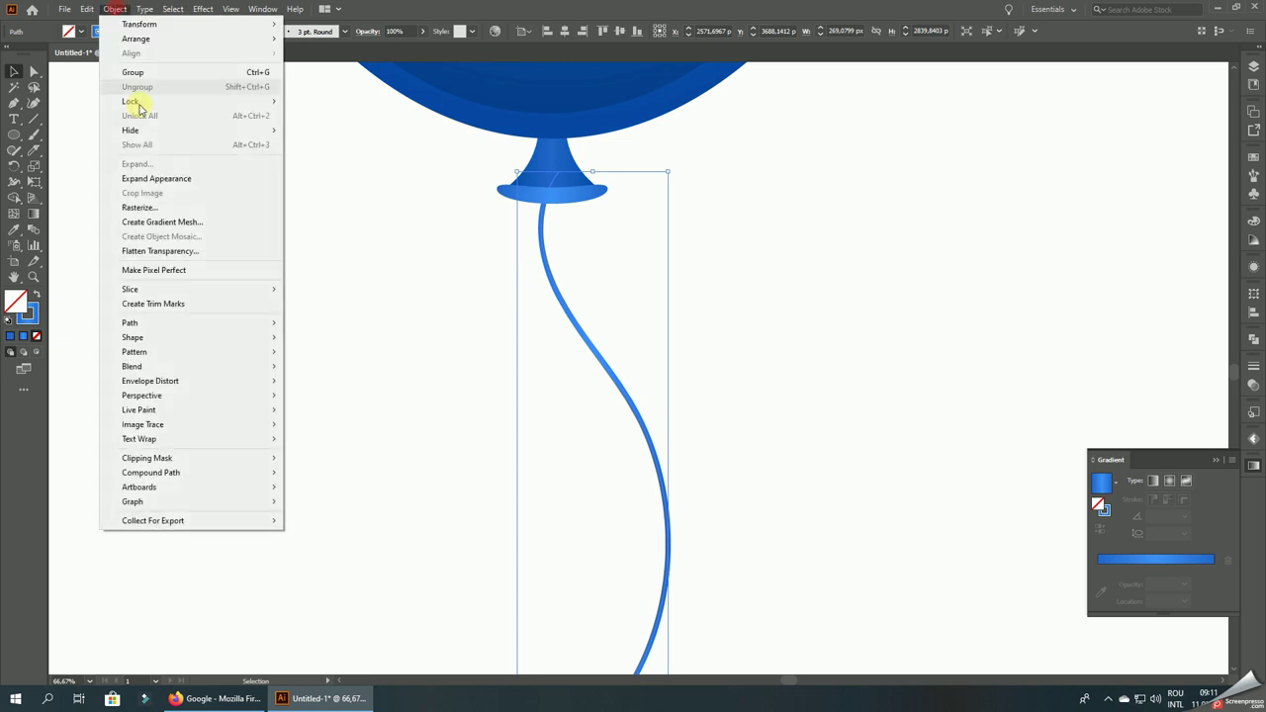
click(159, 175)
click(480, 291)
key(ctrl+minus)
key(ctrl+minus)
key(ctrl+minus)
key(ctrl+minus)
key(ctrl+minus)
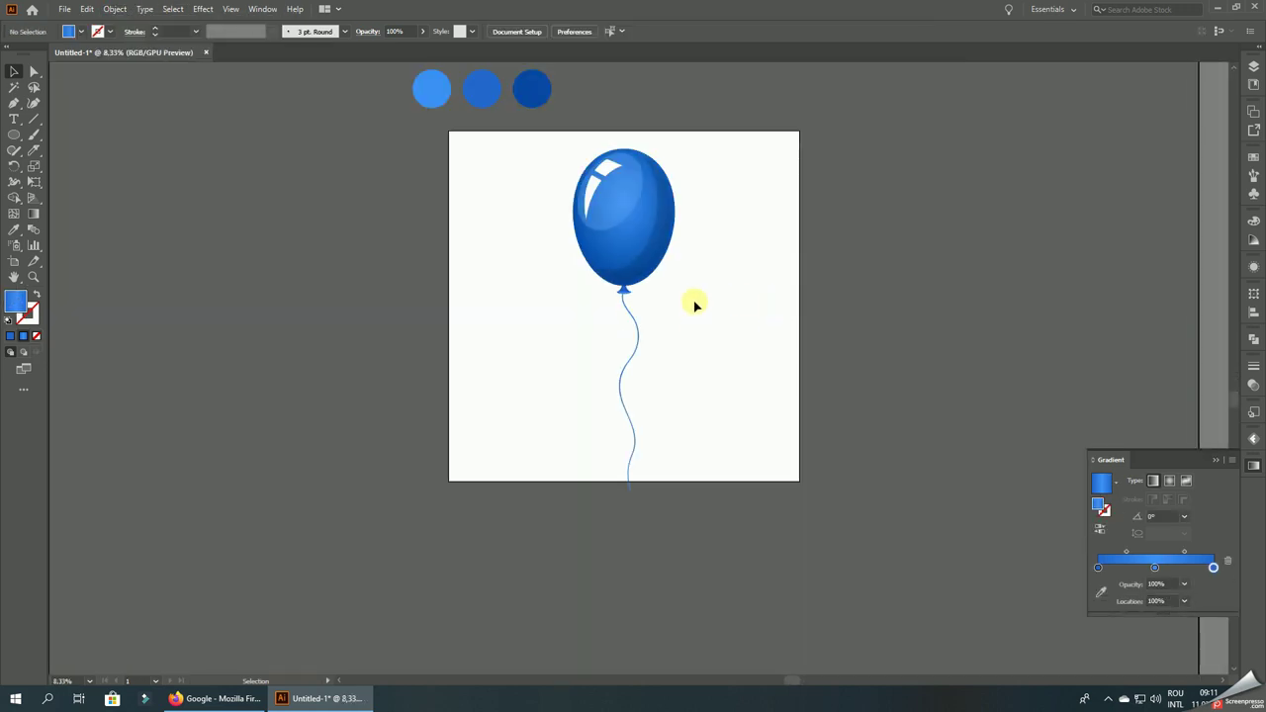
- Recolour the string with the middle circle's medium blue using the Eyedropper
click(633, 323)
click(14, 234)
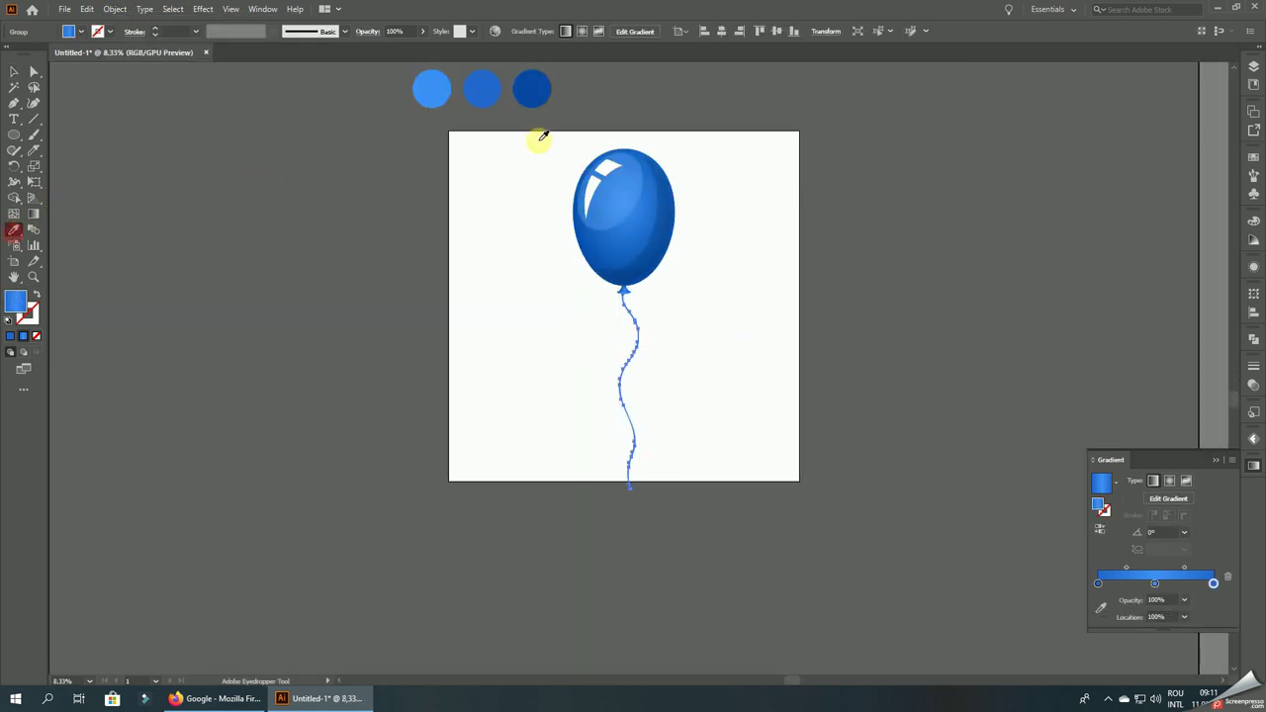
key(ctrl+plus)
click(530, 75)
click(458, 73)
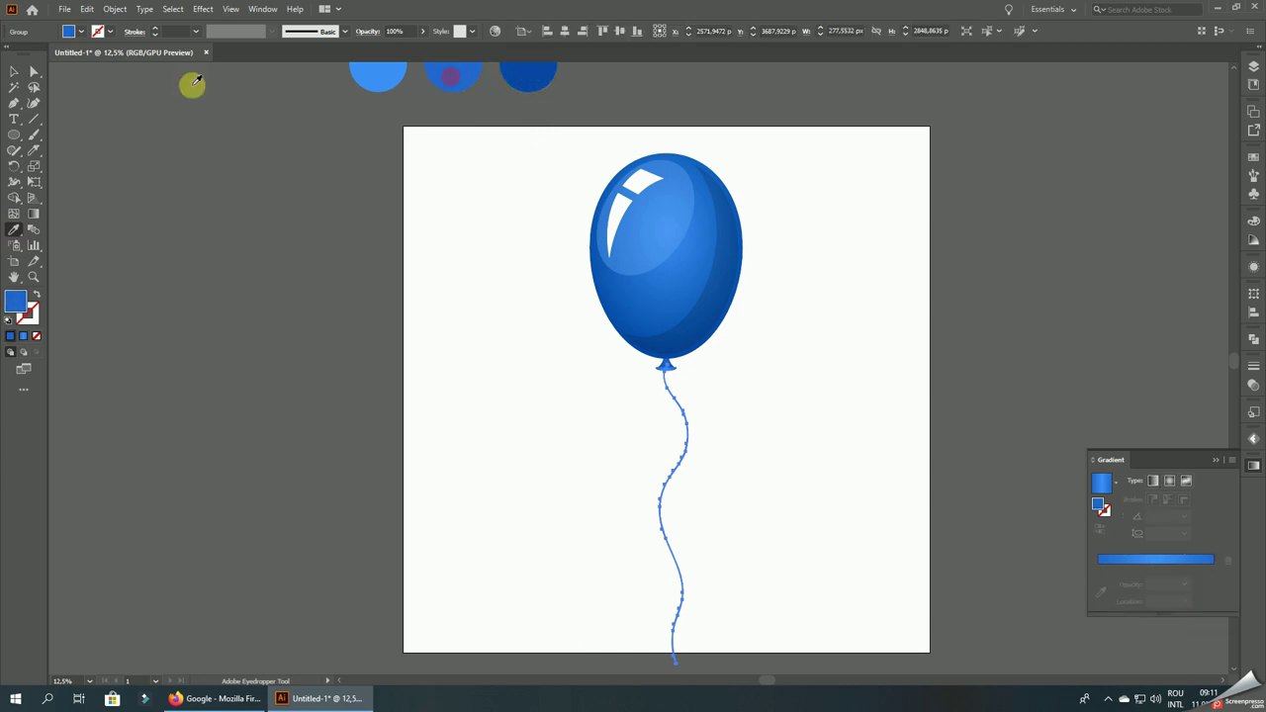
click(14, 72)
click(316, 220)
scroll(689, 362, up, 6)
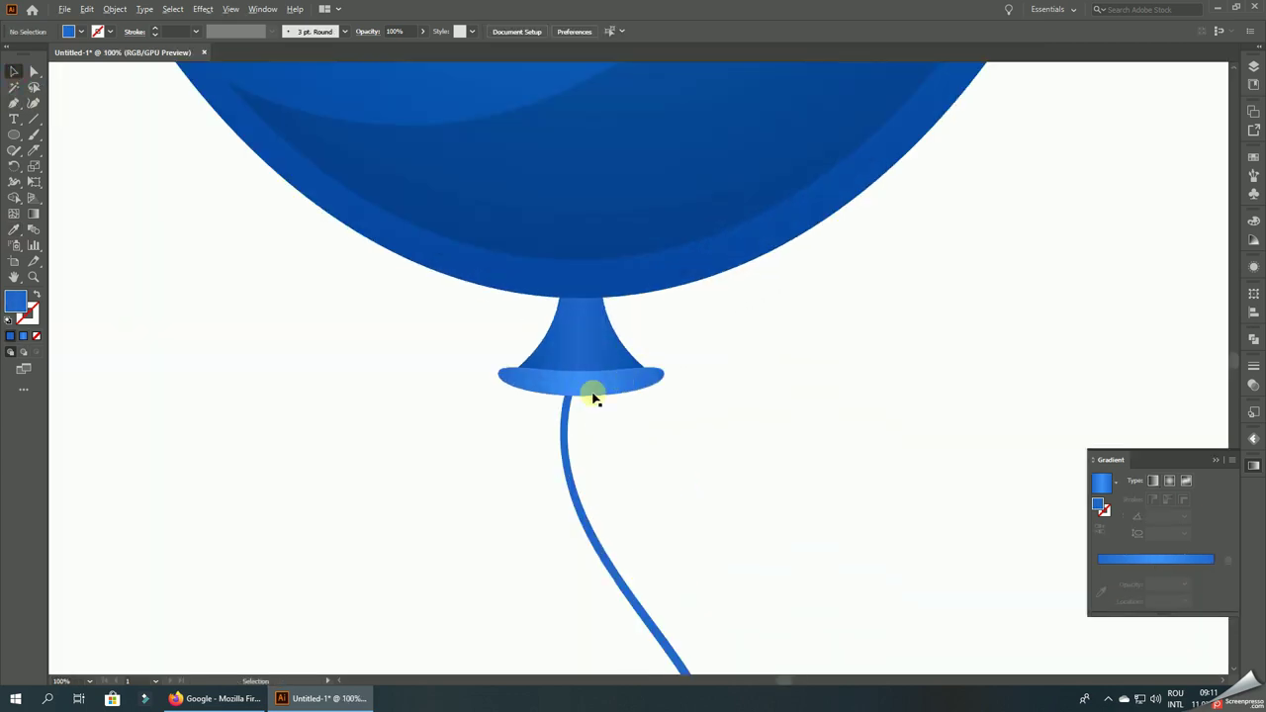
scroll(594, 396, up, 2)
click(545, 439)
click(732, 438)
- Group the string with the balloon, shrink the group slightly and move it left
scroll(732, 415, down, 8)
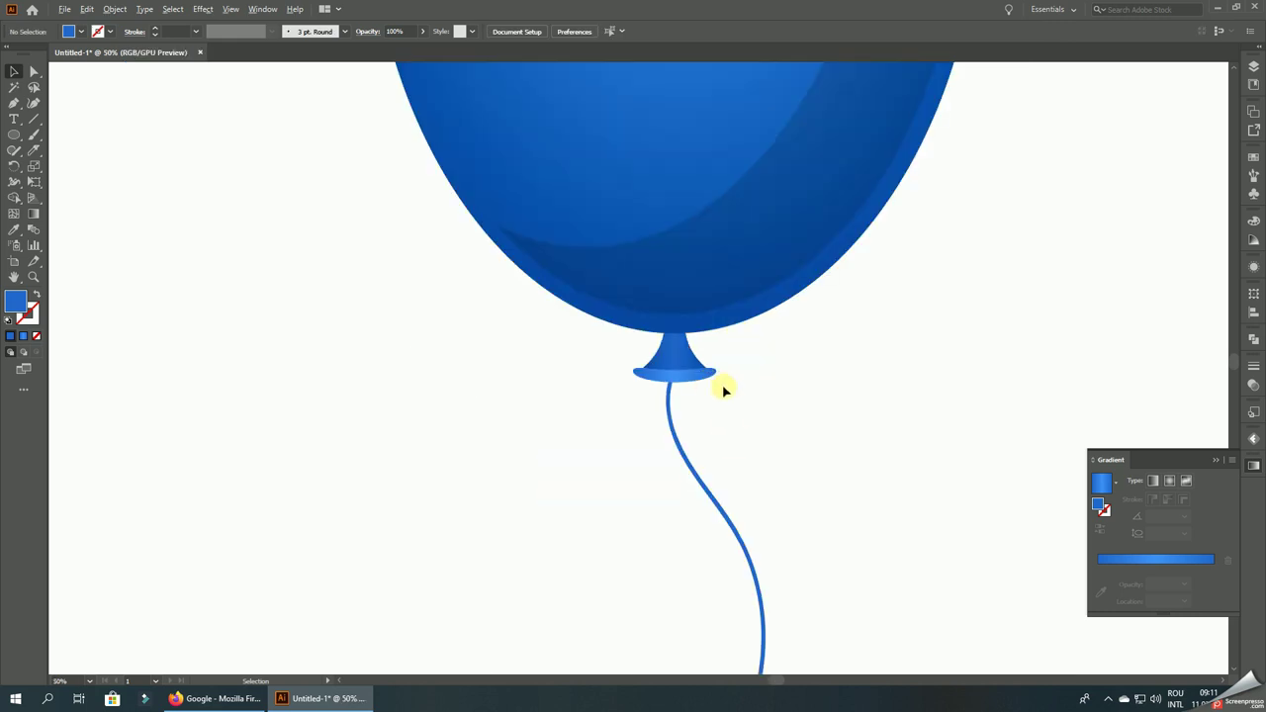
scroll(736, 373, down, 1)
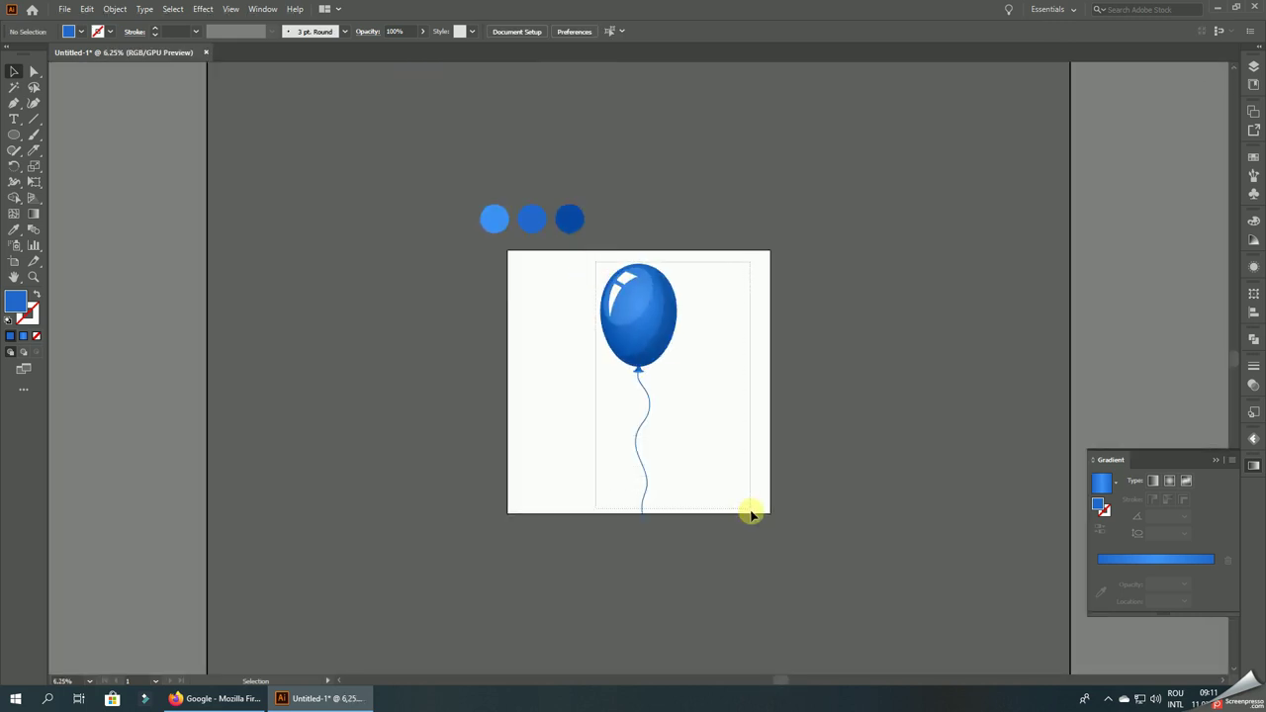
right_click(659, 339)
click(712, 435)
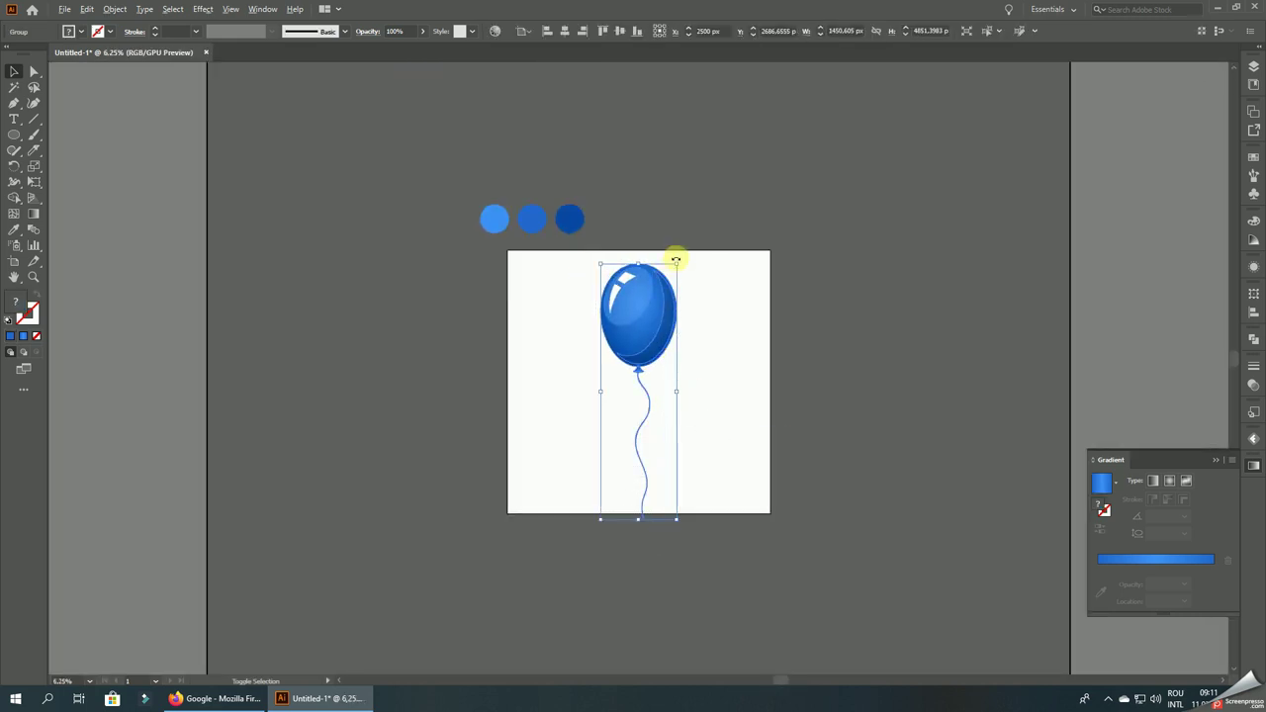
drag(676, 259, 671, 280)
drag(656, 330, 579, 319)
- Recolour the light blue left circle to a light red
click(663, 313)
scroll(554, 226, up, 1)
scroll(498, 248, up, 1)
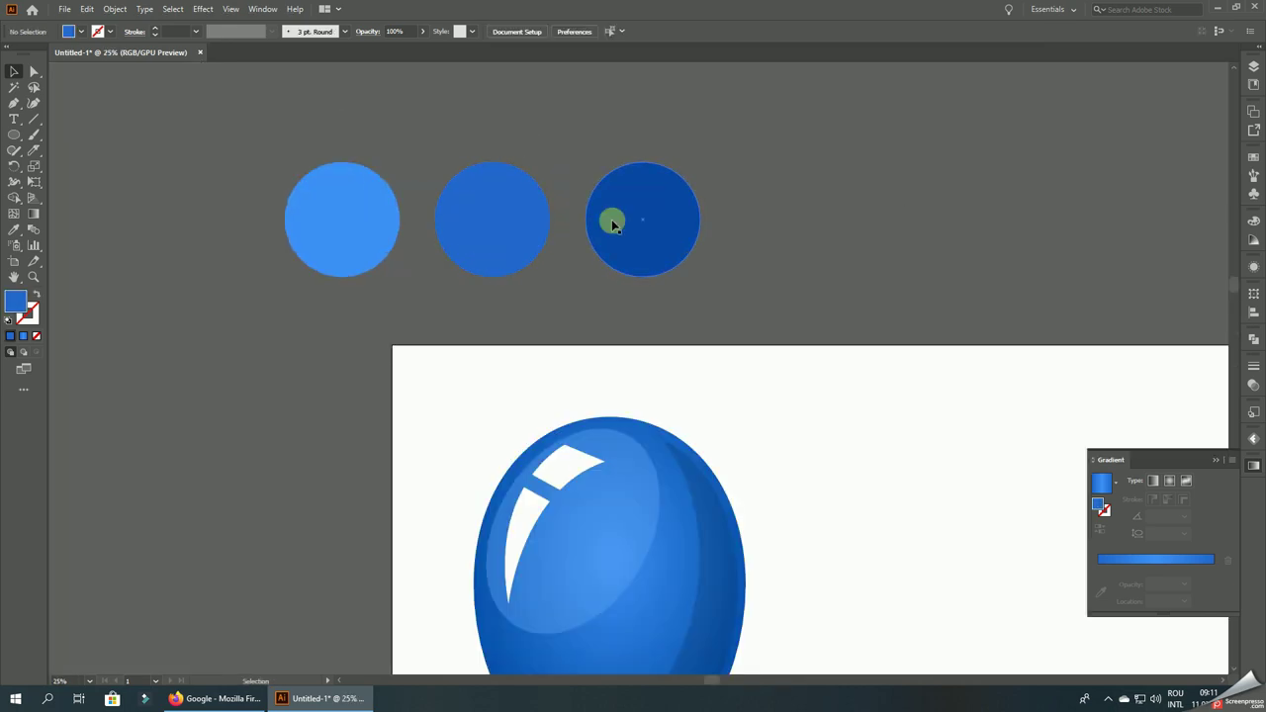
click(380, 211)
double_click(17, 301)
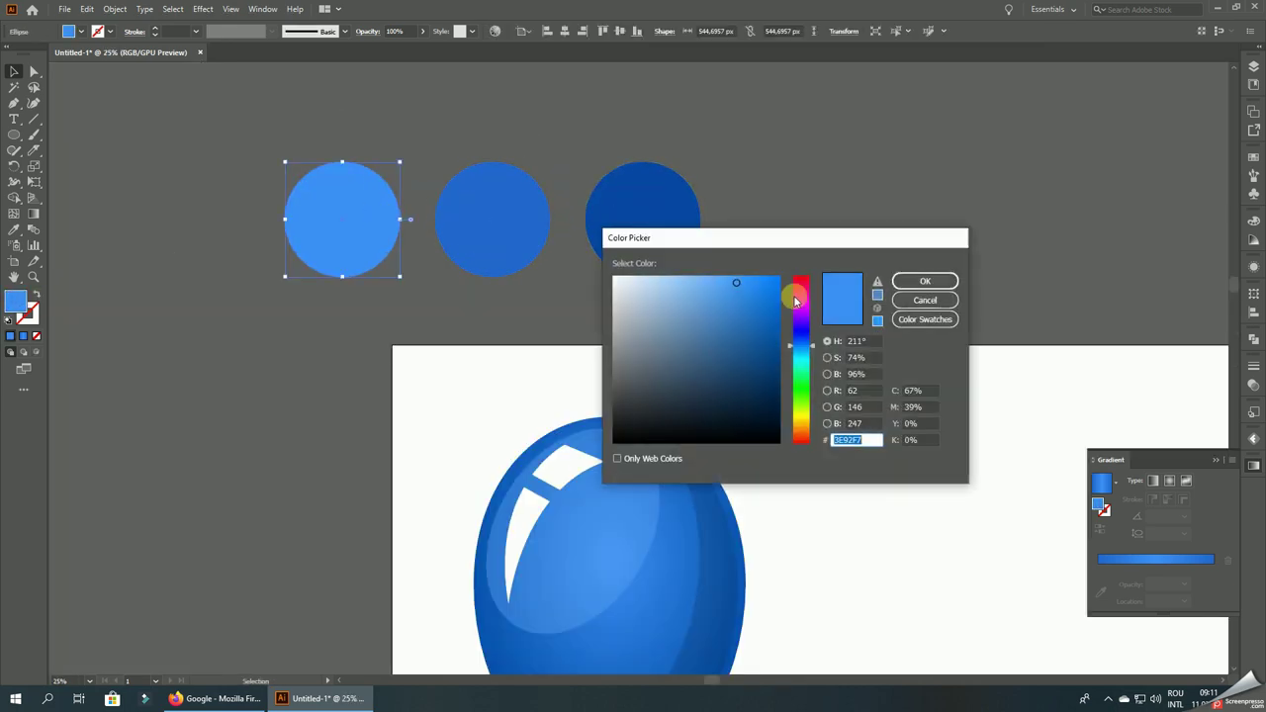
drag(801, 302, 801, 269)
click(917, 282)
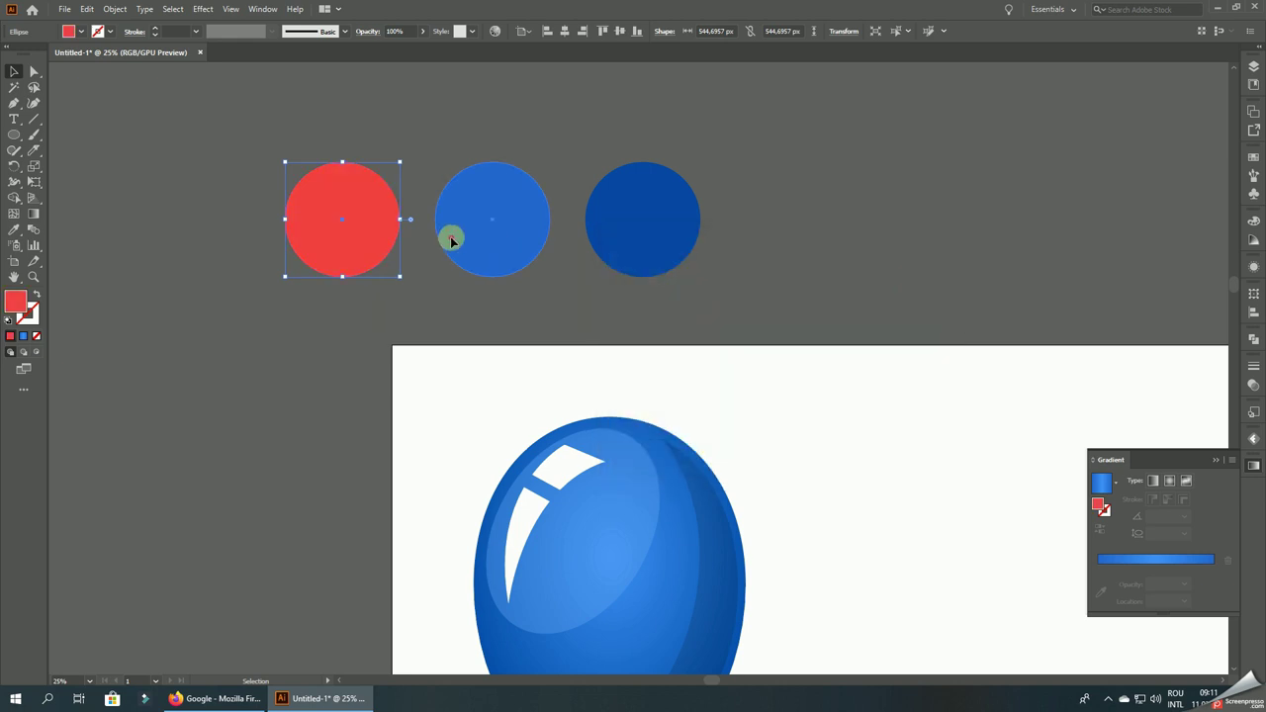
- Make the middle circle a medium red (D13333)
click(446, 238)
click(14, 228)
click(340, 203)
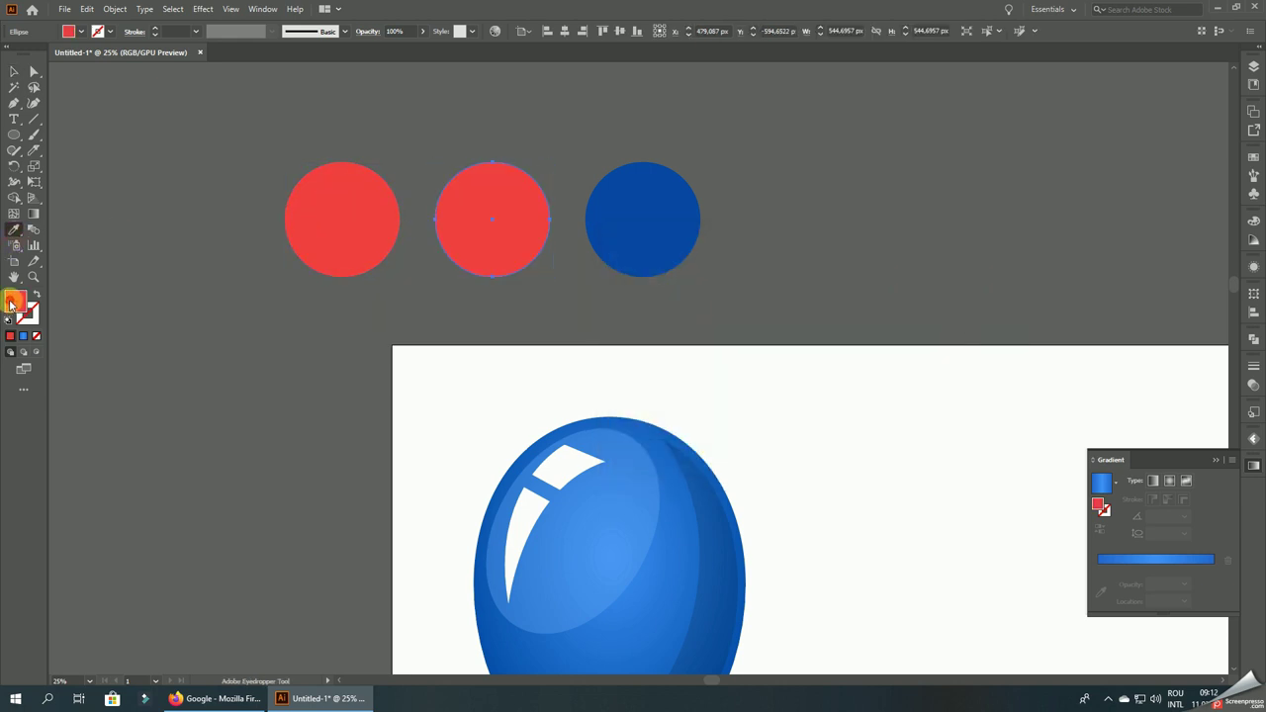
double_click(13, 302)
click(742, 306)
click(925, 281)
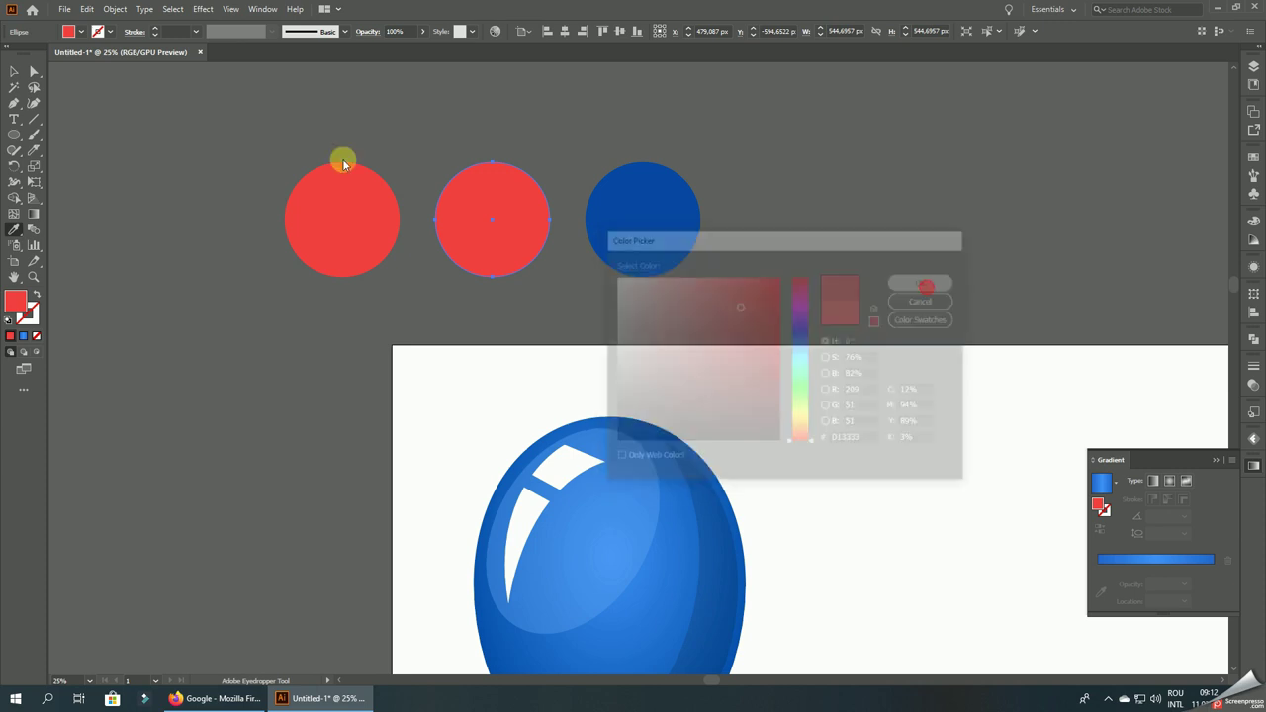
- Make the dark blue right circle a deep red
key(v)
click(646, 200)
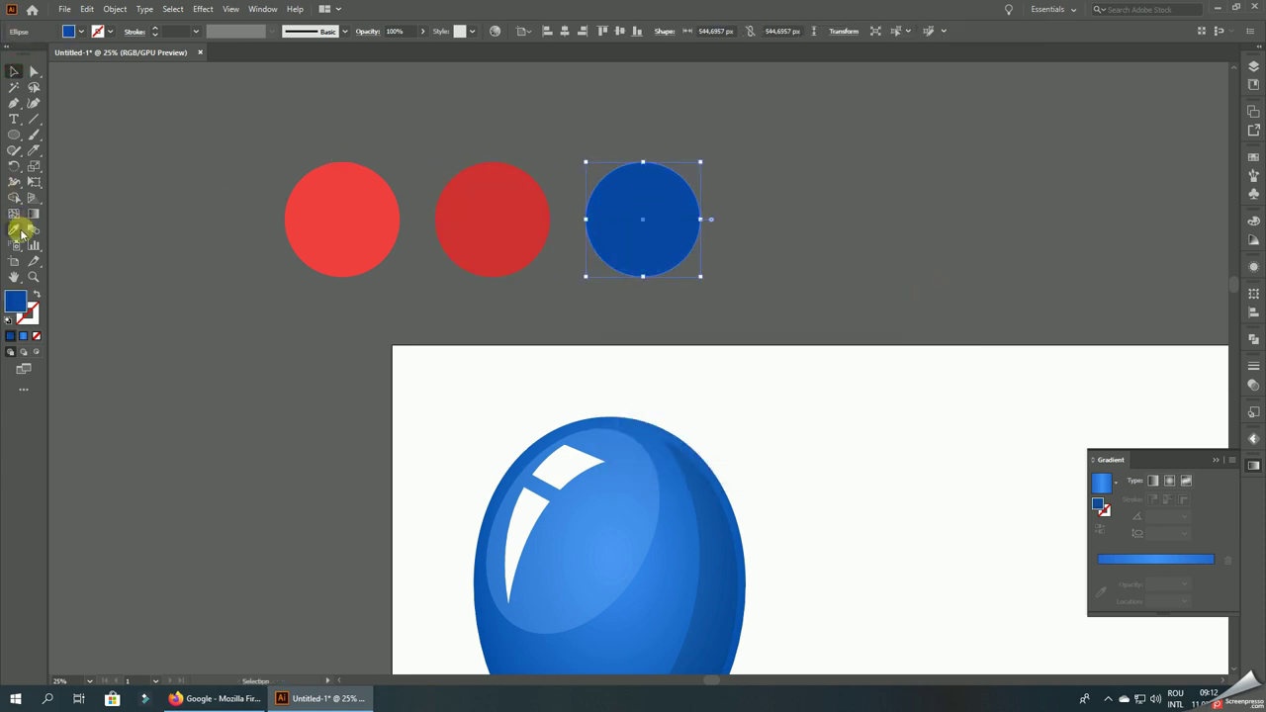
click(17, 230)
click(503, 215)
double_click(13, 301)
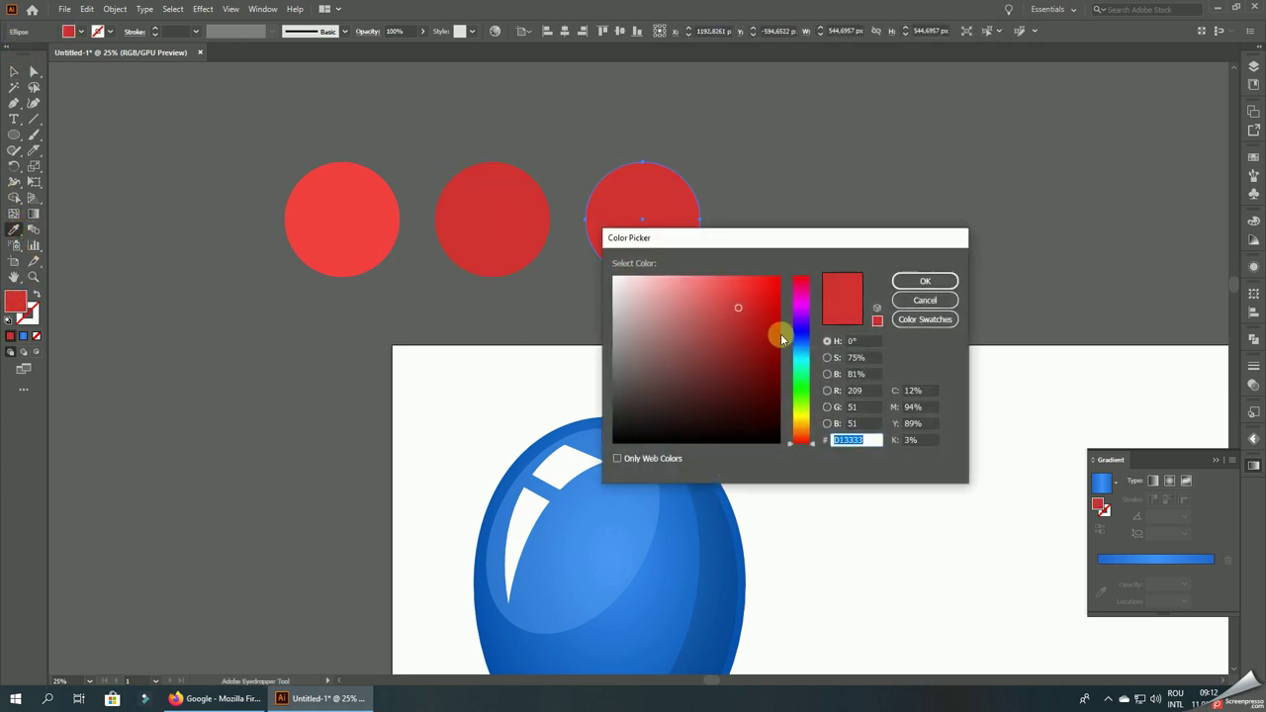
click(780, 337)
click(925, 281)
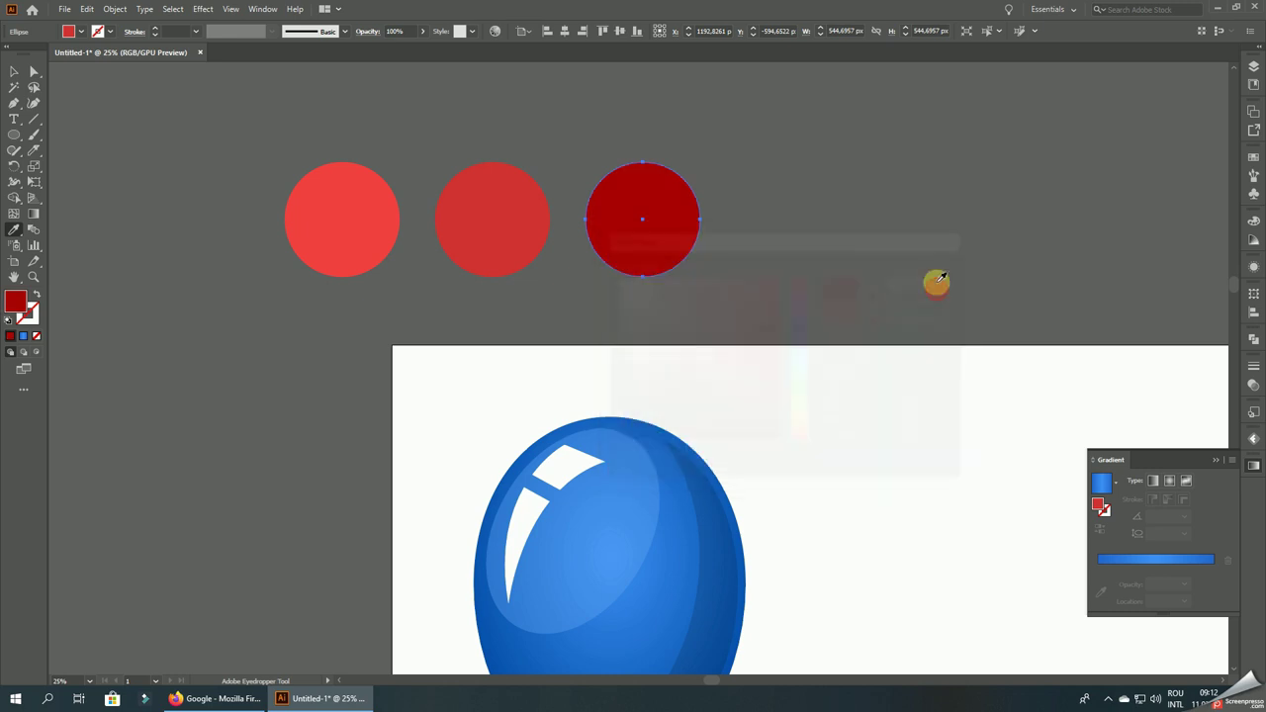
click(16, 75)
scroll(42, 99, down, 2)
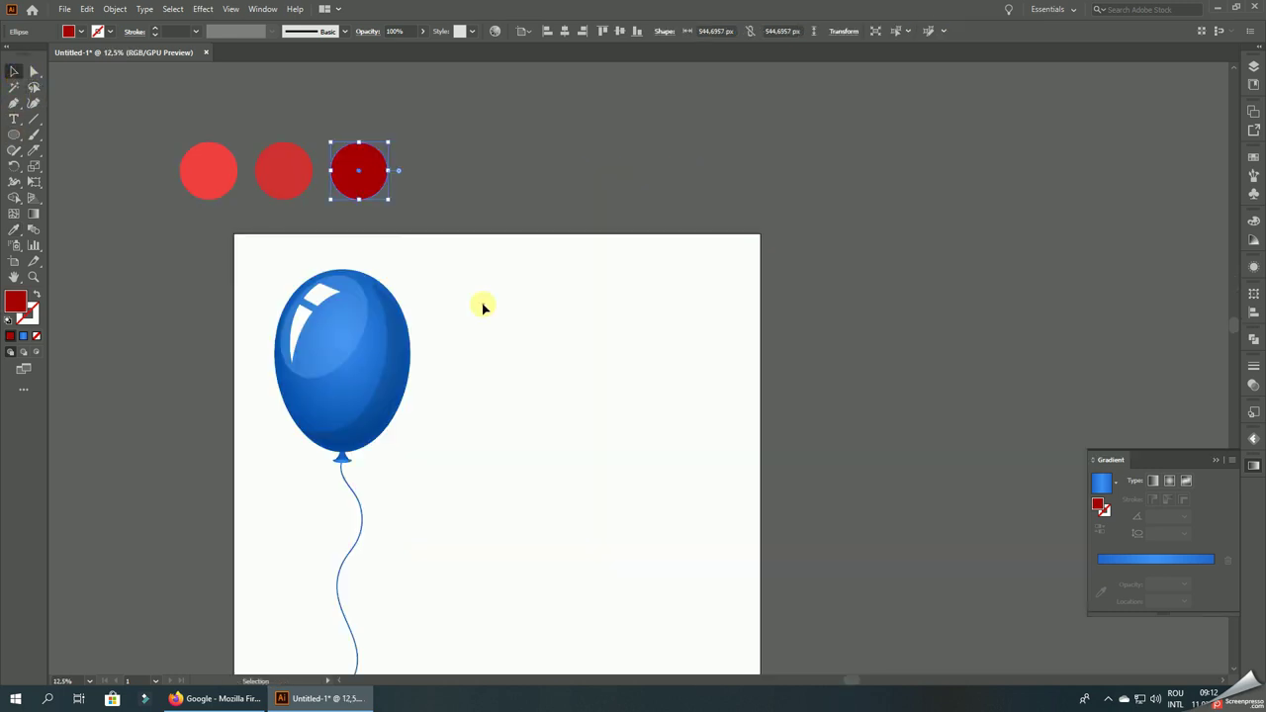
- Alt-drag a copy of the blue balloon to its right and select the copy's body
drag(356, 331, 519, 331)
click(607, 280)
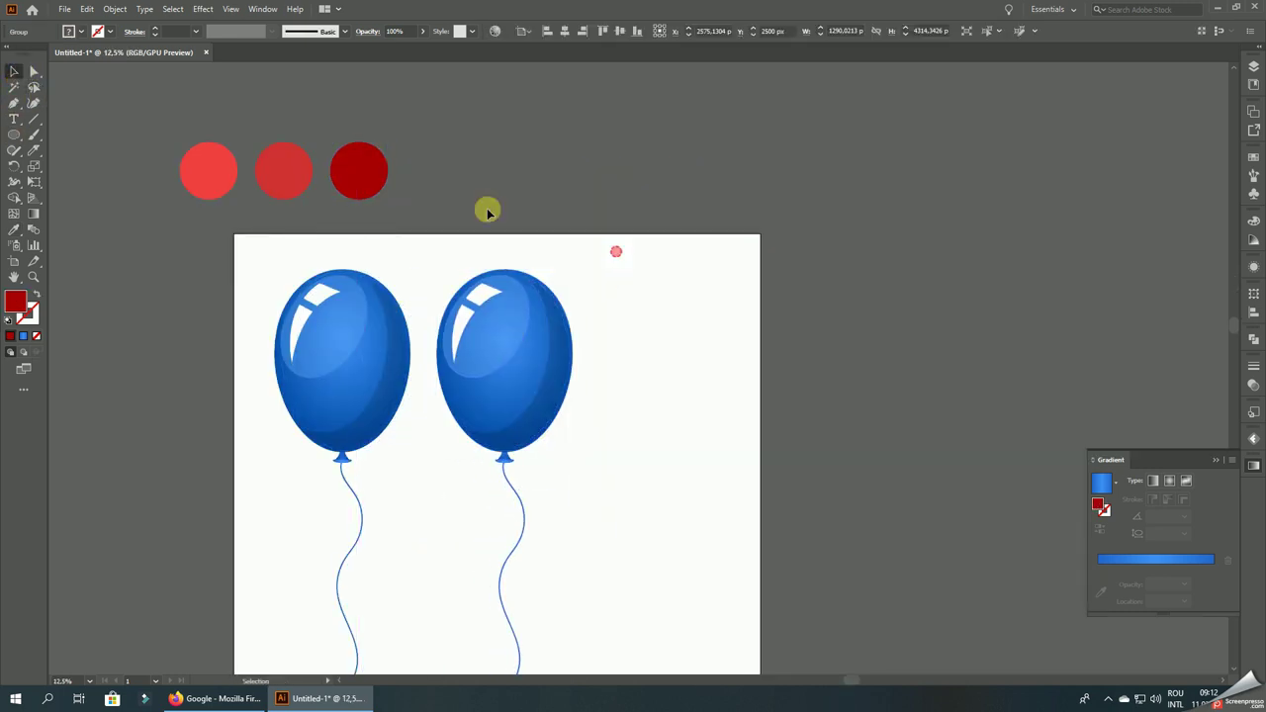
key(a)
click(514, 379)
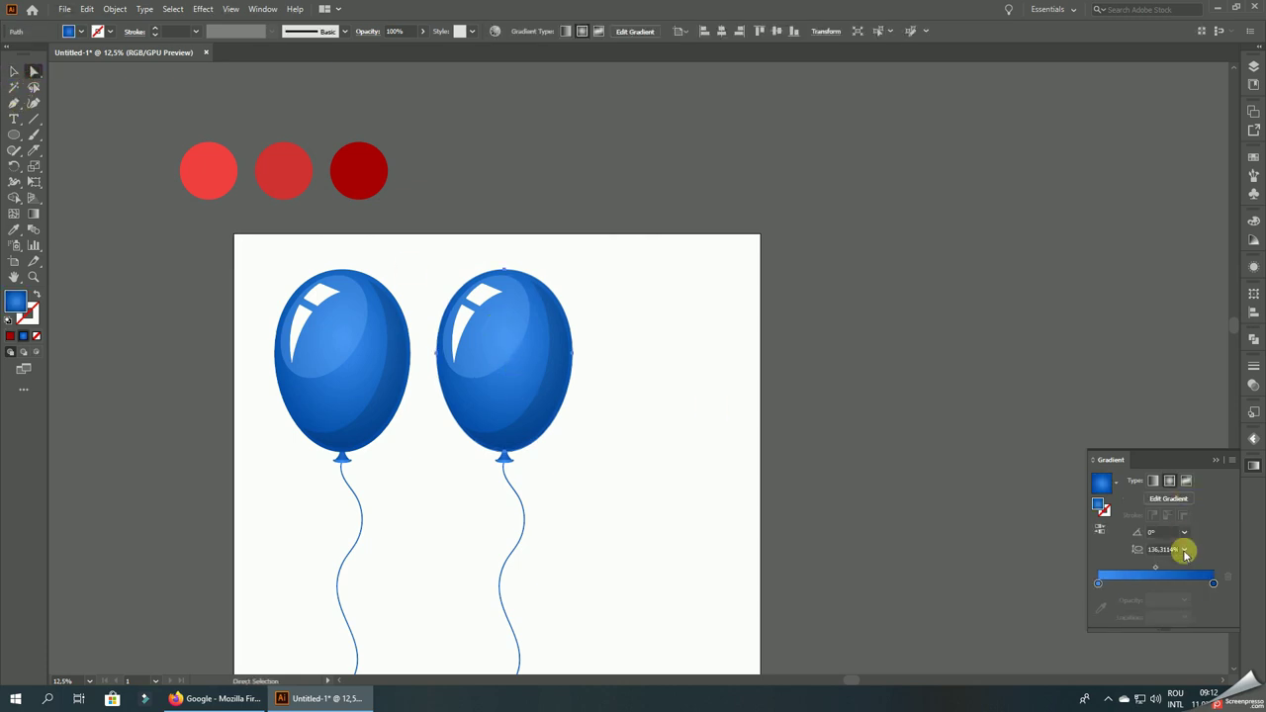
- Set the copy's gradient stops to light red and darker red from the circles
click(1099, 582)
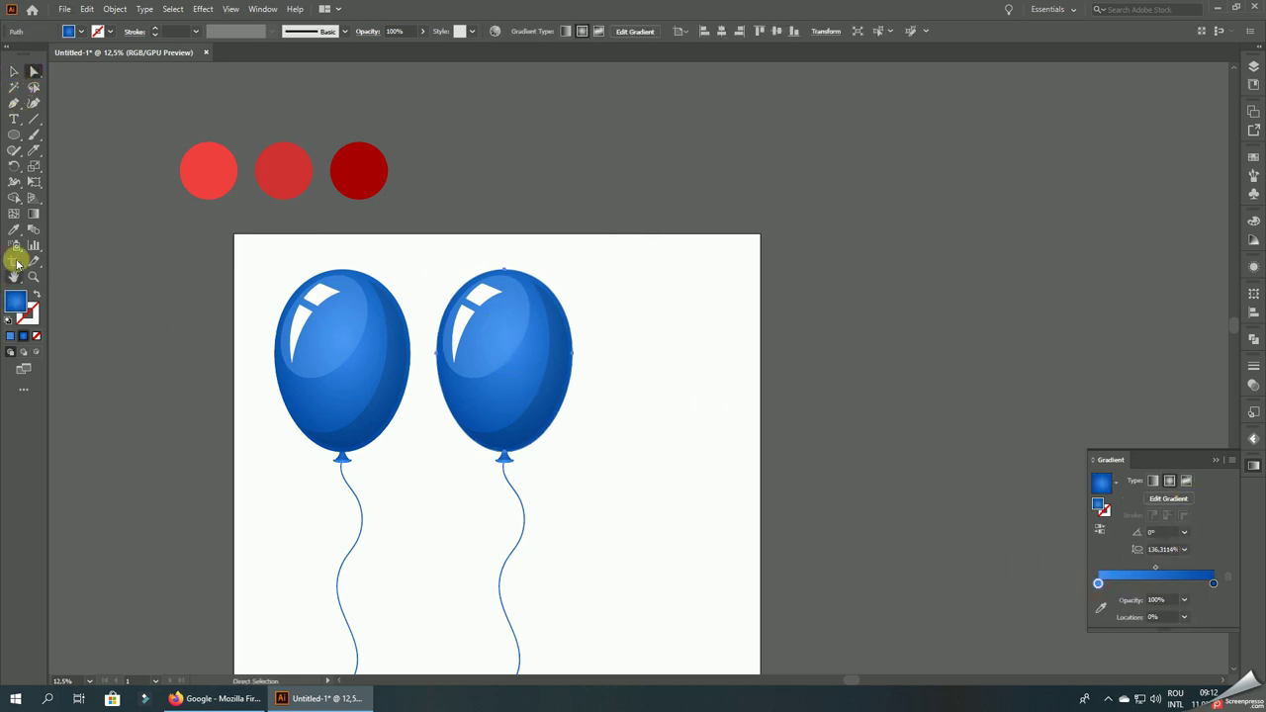
click(16, 231)
click(220, 171)
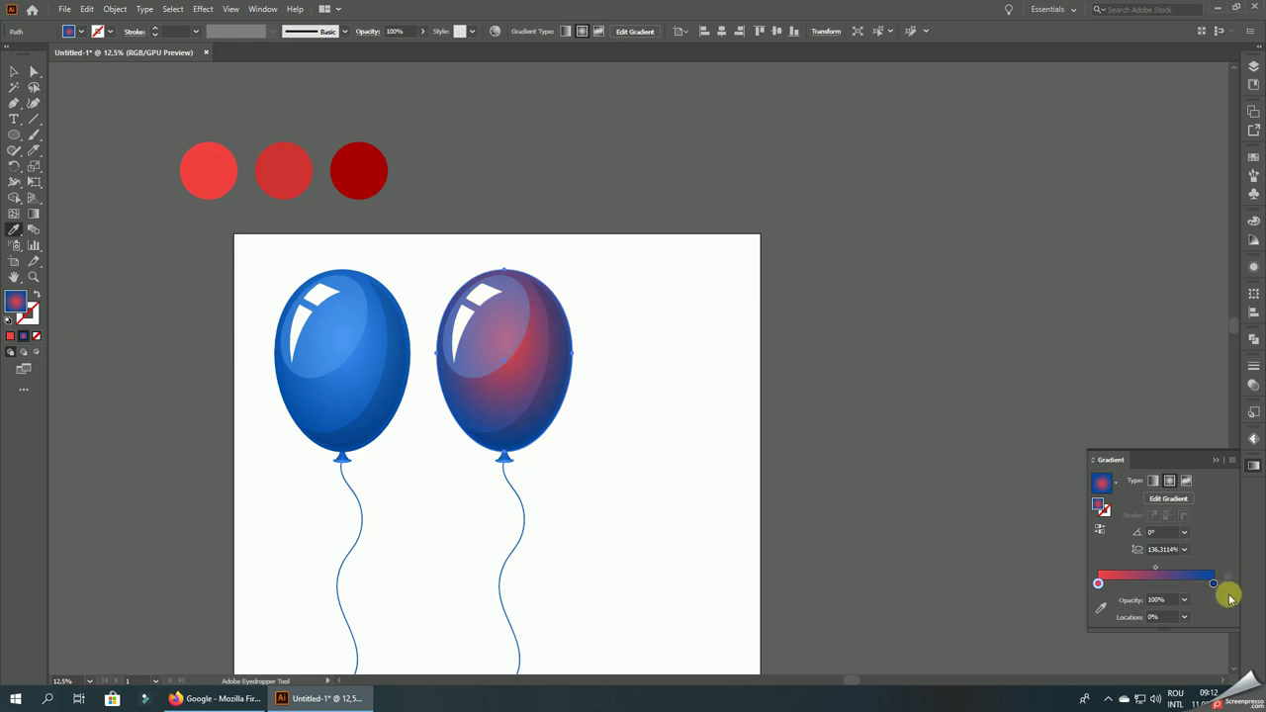
click(1213, 583)
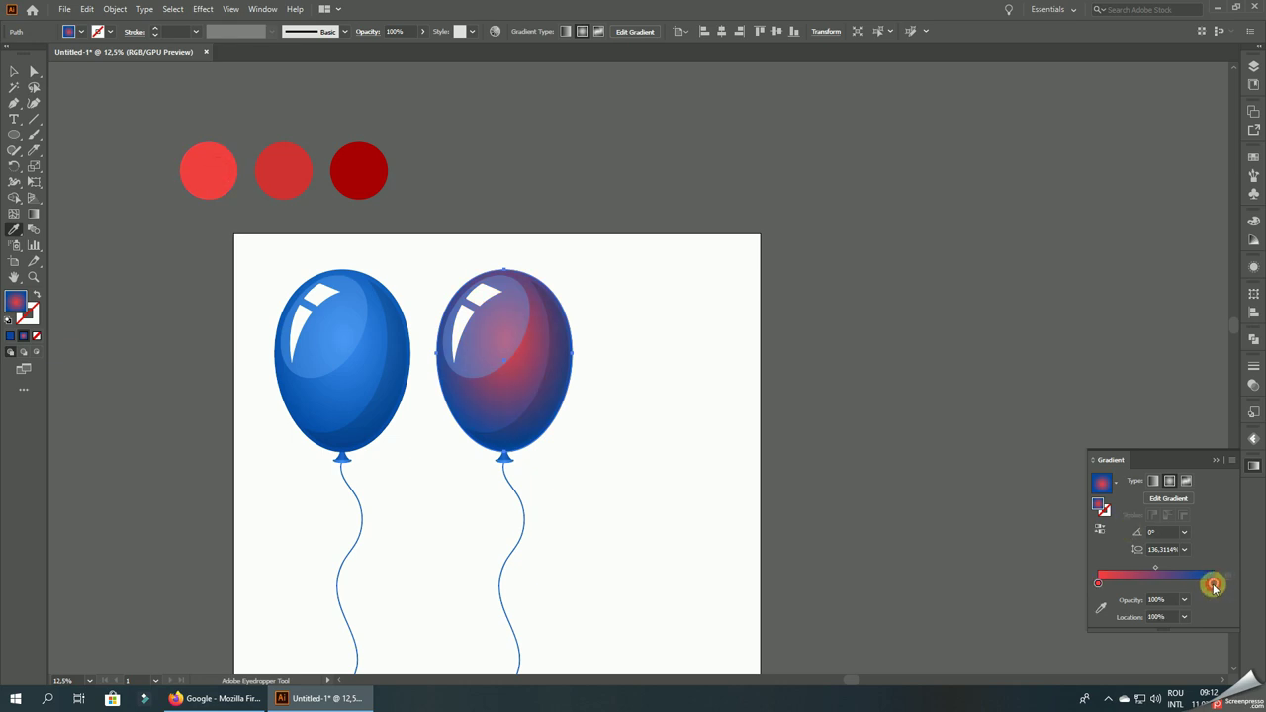
click(359, 170)
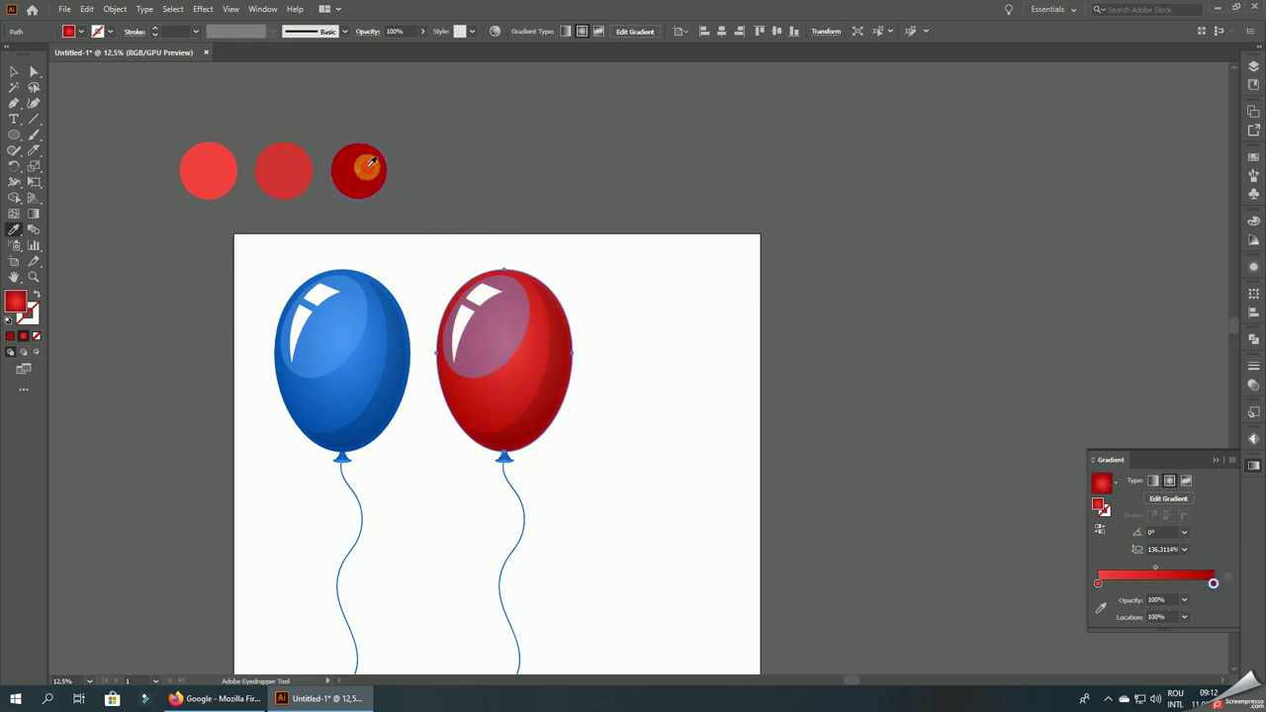
click(287, 168)
click(353, 178)
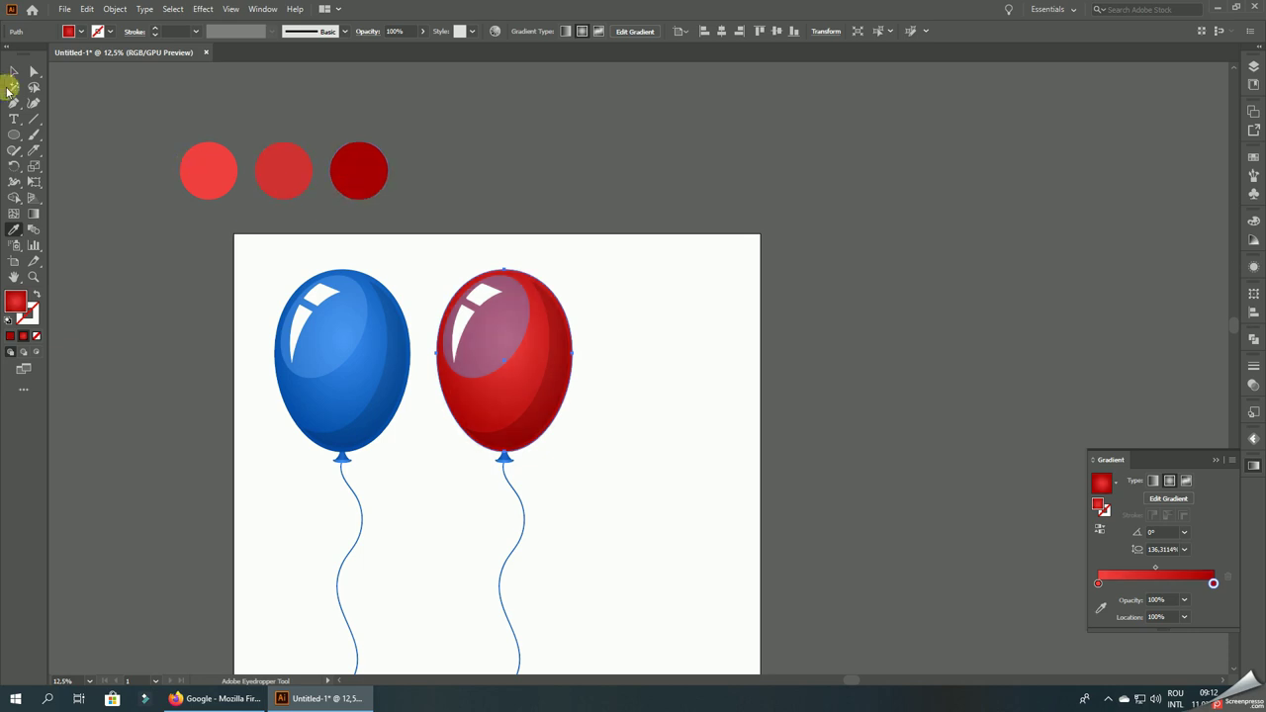
- Fill the copy's highlight ellipse with the light red
click(30, 75)
click(14, 229)
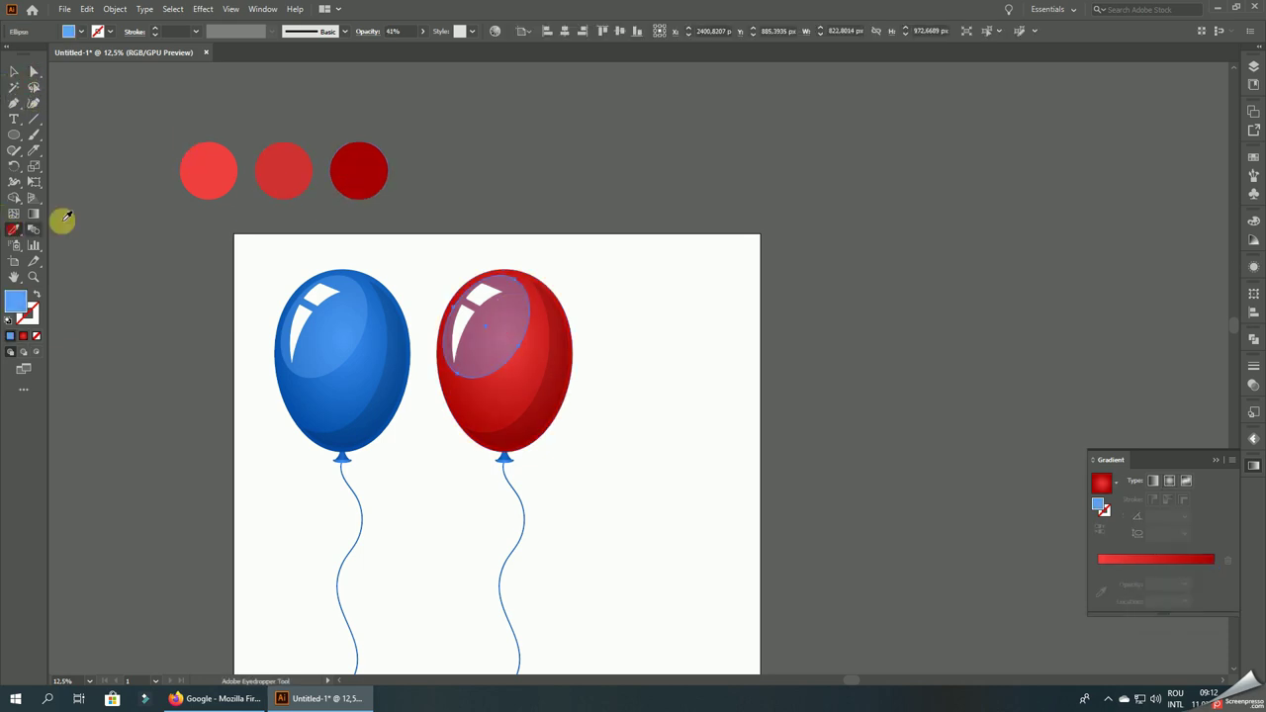
click(216, 175)
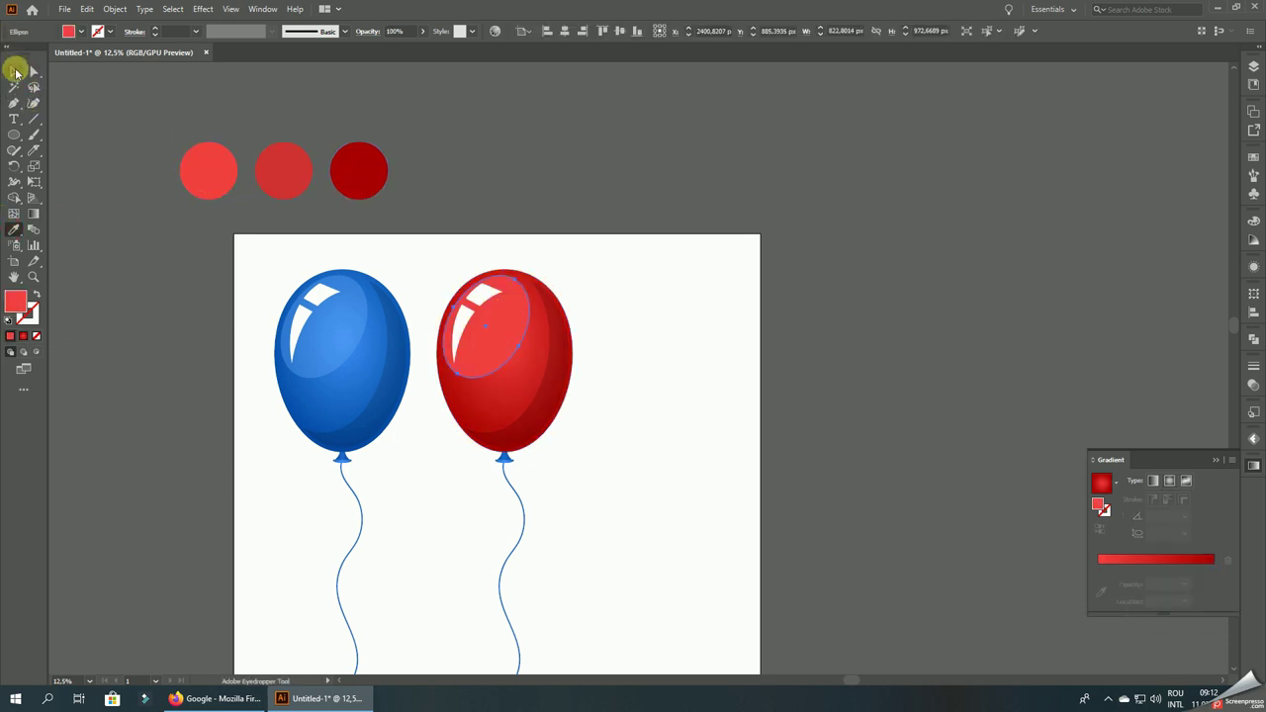
click(16, 71)
click(374, 93)
scroll(567, 148, down, 2)
scroll(574, 150, down, 1)
- Lower the red balloon's highlight opacity to about 62%
scroll(652, 350, up, 2)
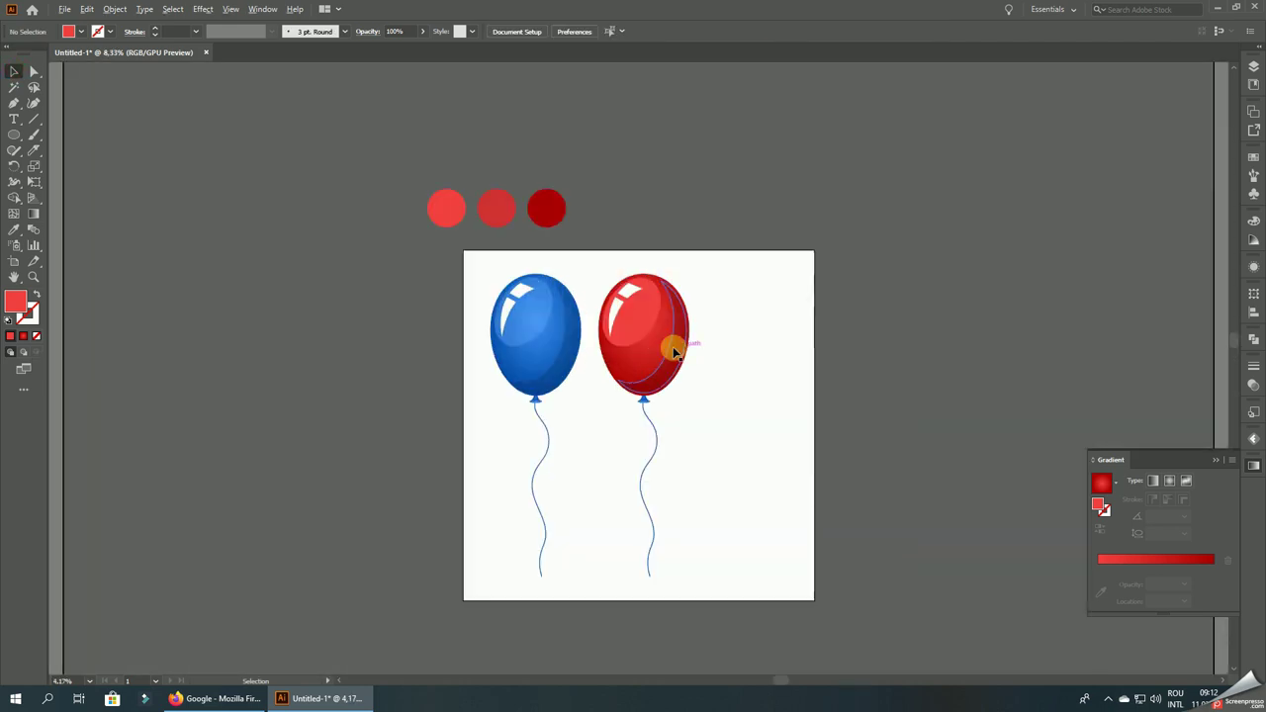
scroll(672, 351, up, 2)
click(34, 71)
scroll(660, 310, up, 2)
click(660, 310)
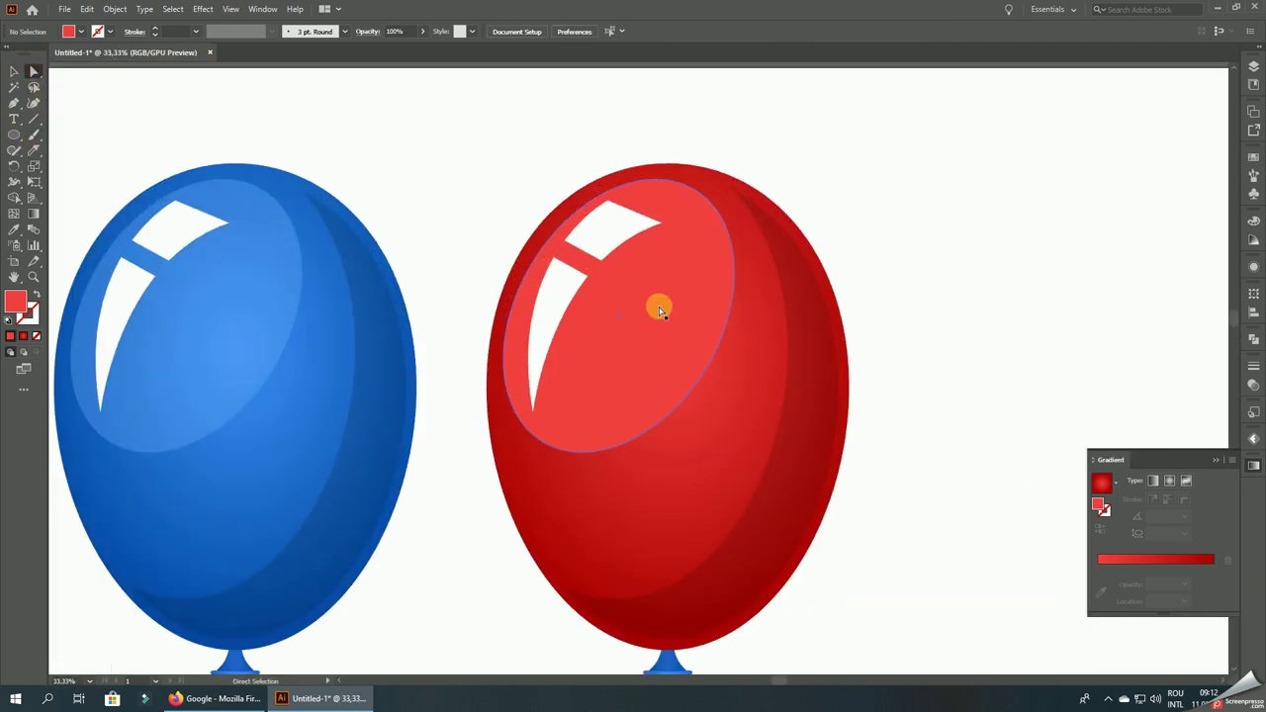
click(423, 31)
click(405, 51)
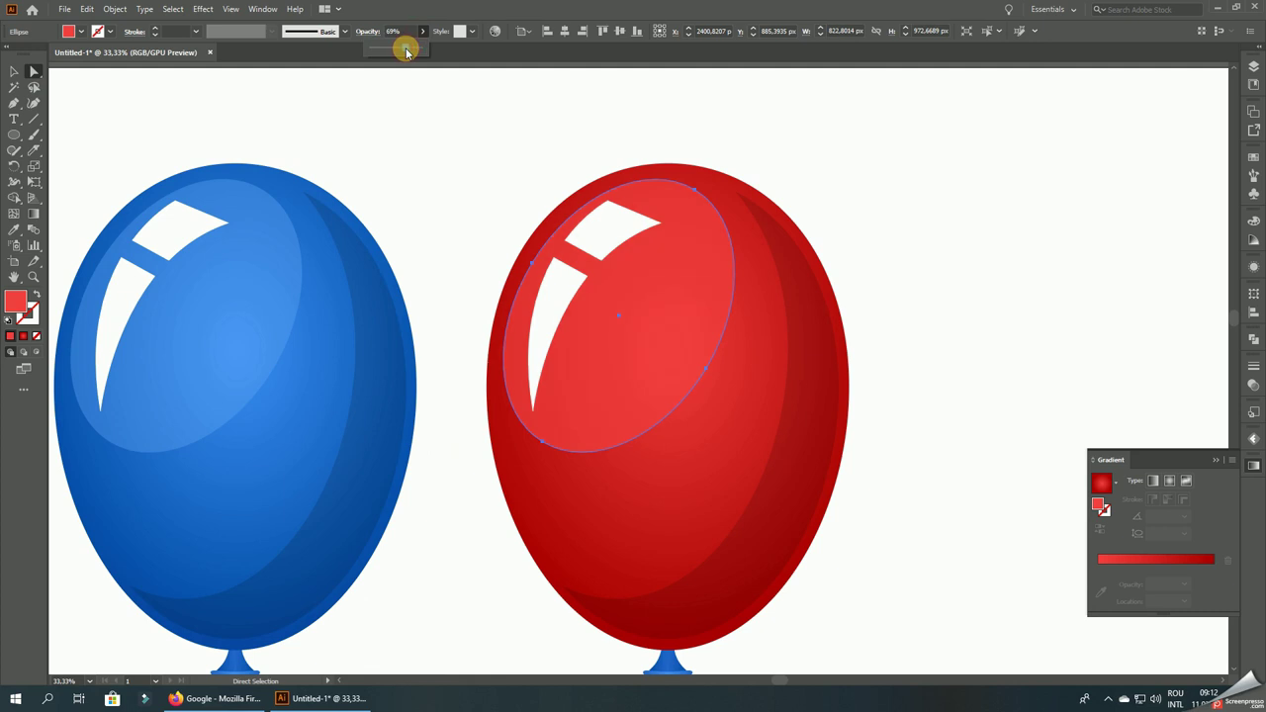
click(480, 155)
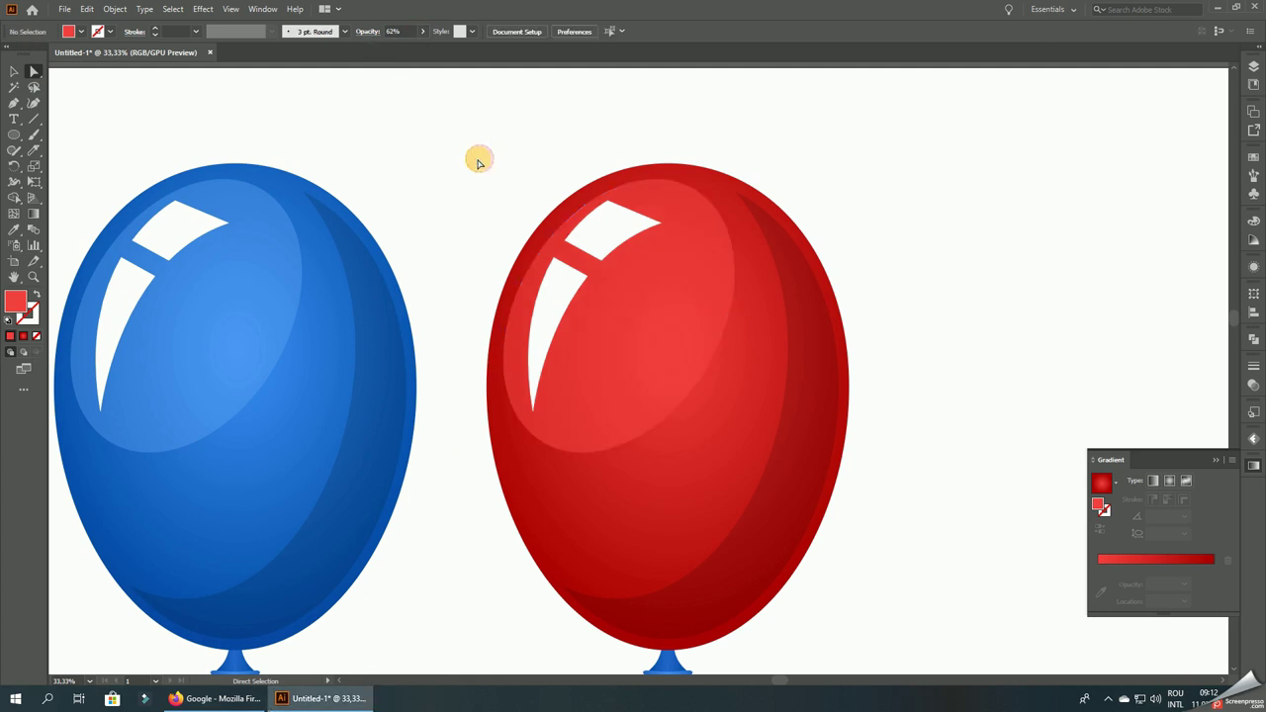
- Alt-drag a copy of the red balloon to the right as a third balloon
scroll(508, 175, down, 5)
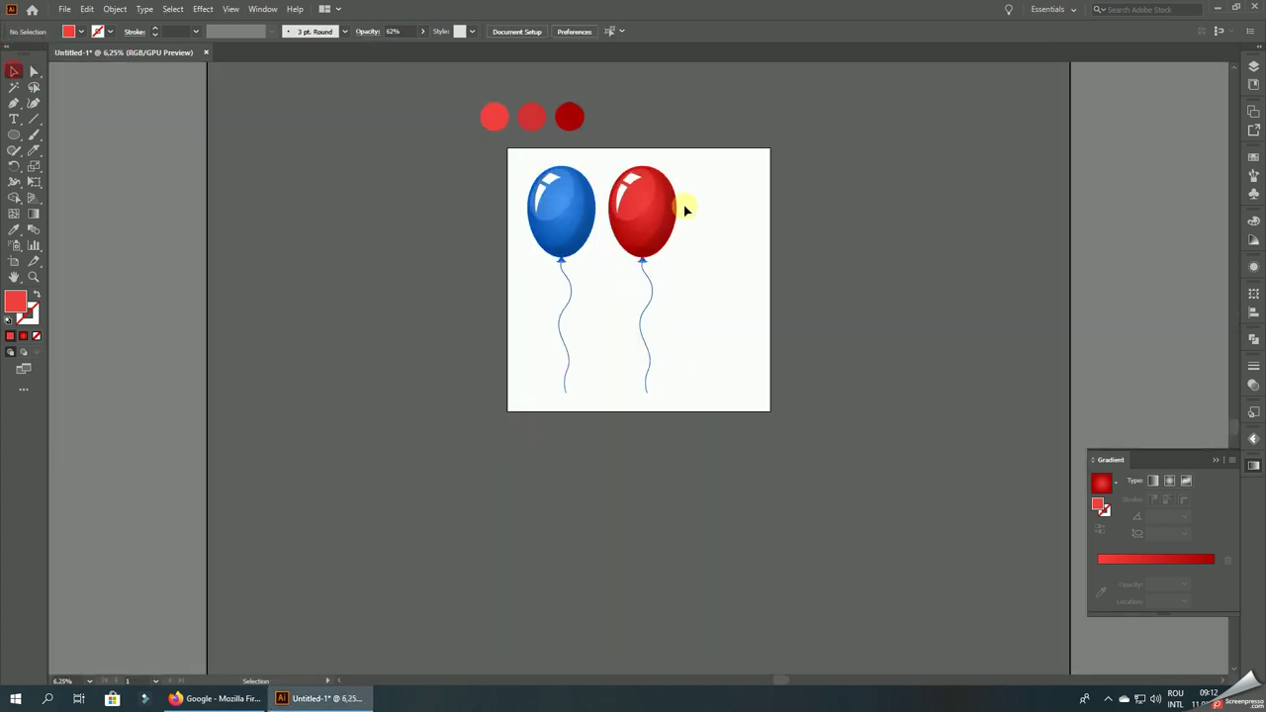
scroll(683, 207, up, 1)
drag(632, 198, 749, 203)
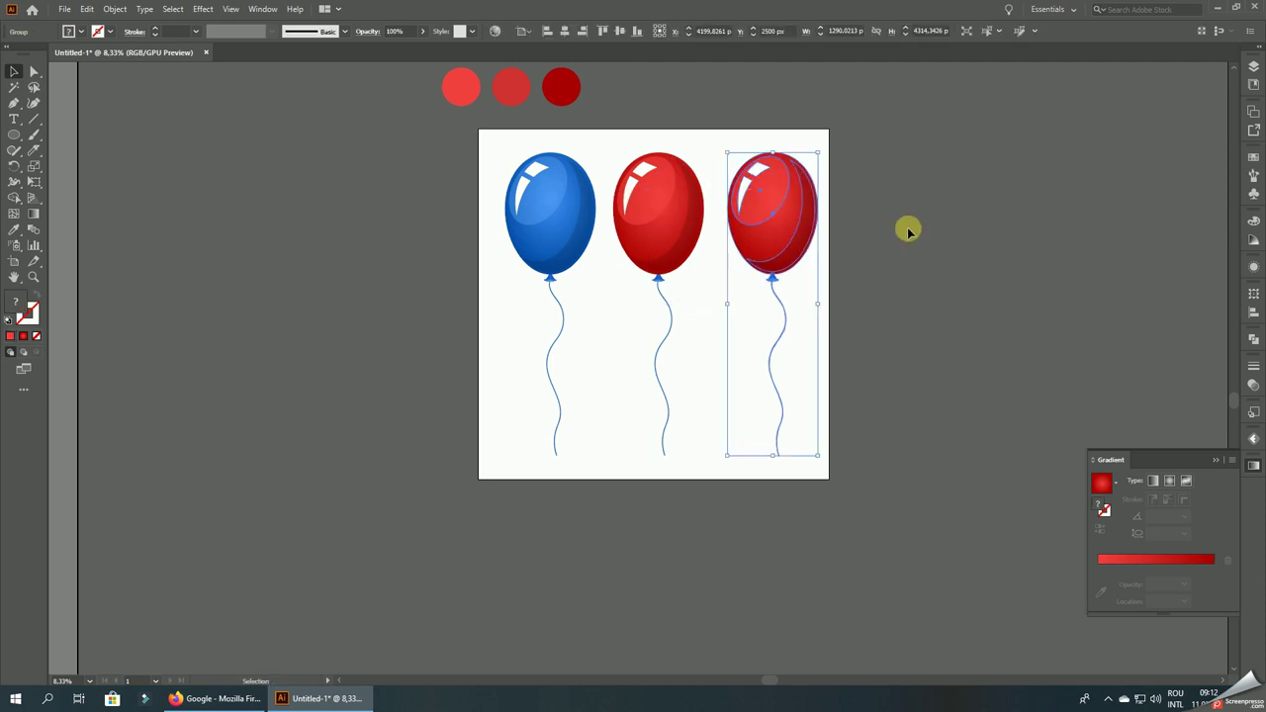
drag(911, 194, 805, 246)
drag(342, 178, 543, 237)
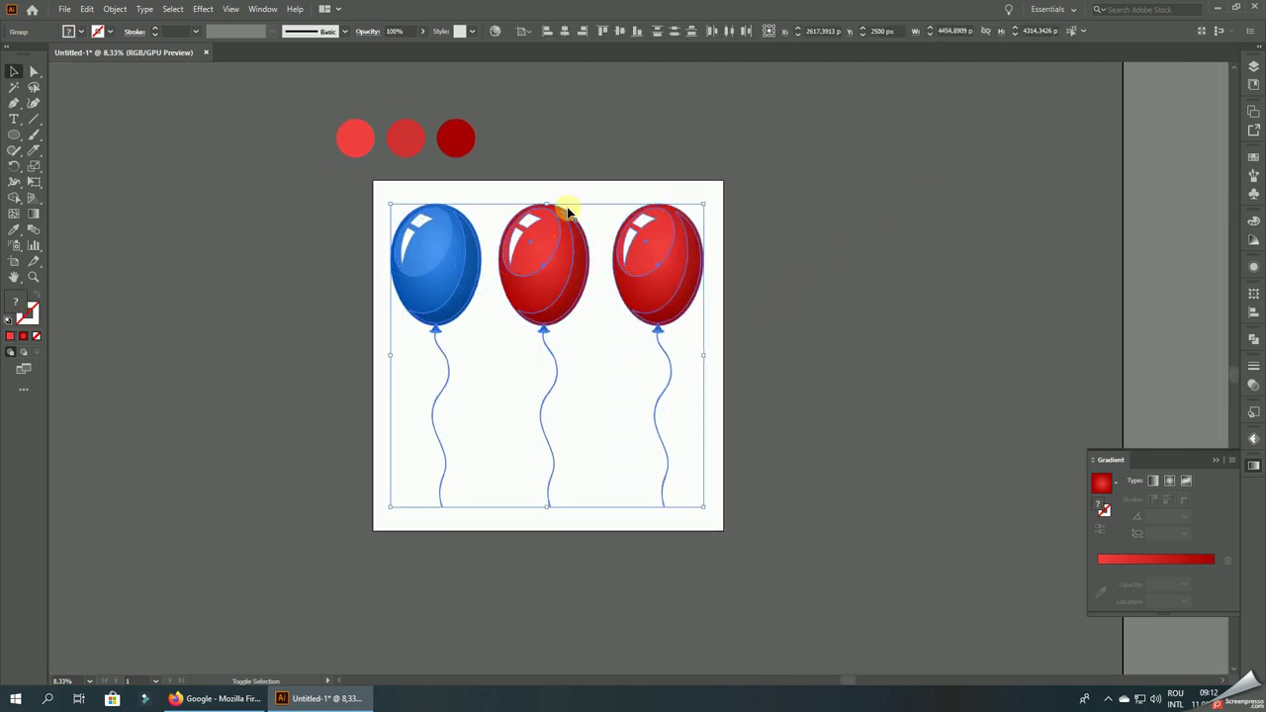
click(640, 139)
scroll(411, 118, up, 1)
click(316, 156)
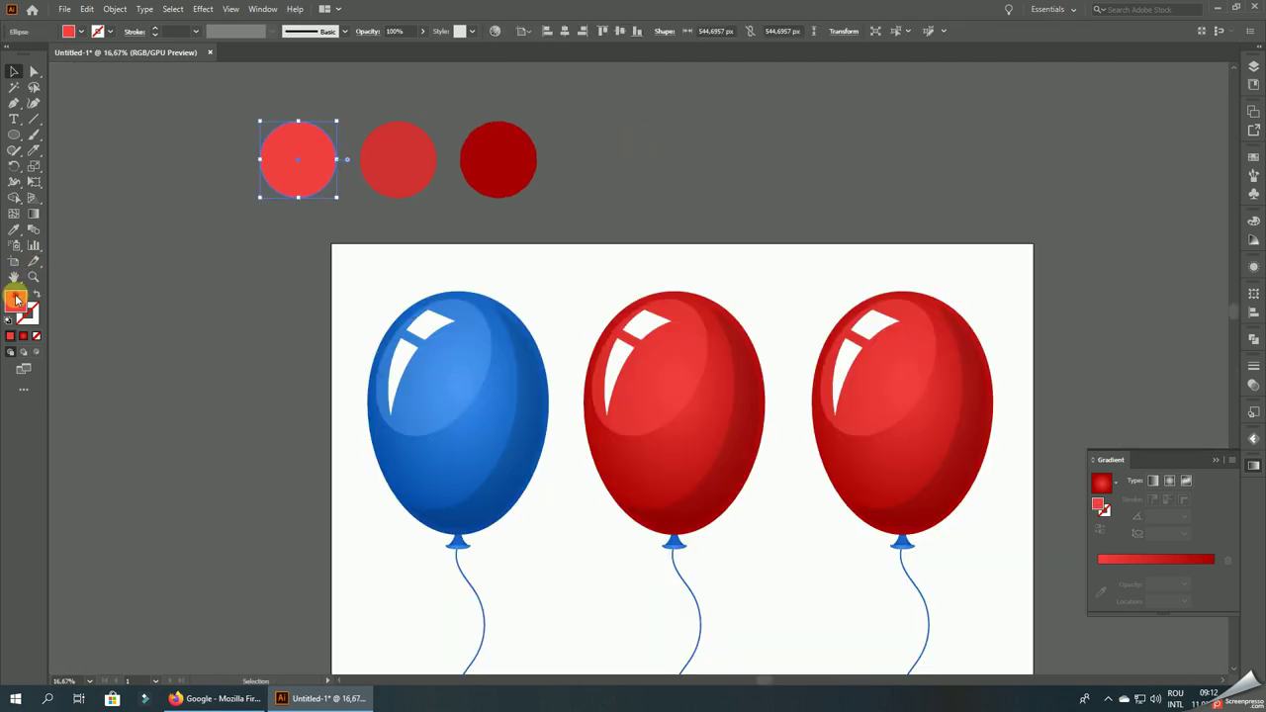
- Pick a mint green (41F2AA, hue 156°) for the light red circle's fill, not yet applied
double_click(16, 300)
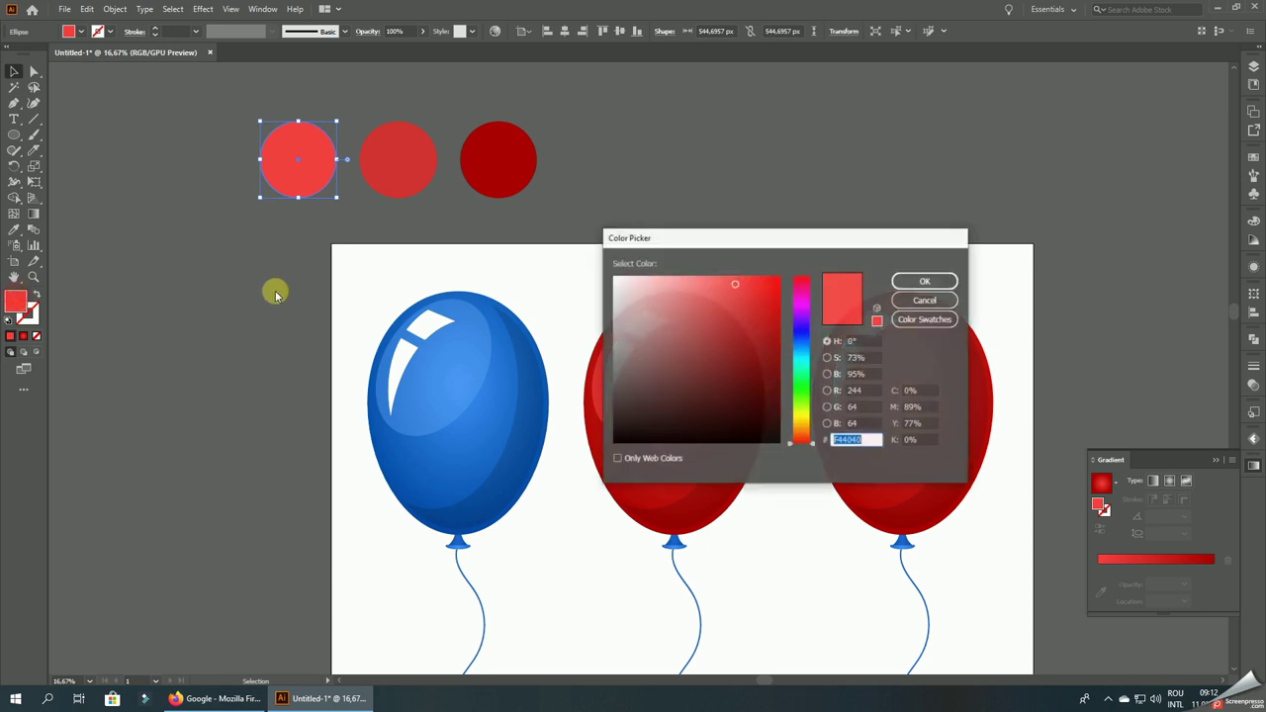
click(802, 374)
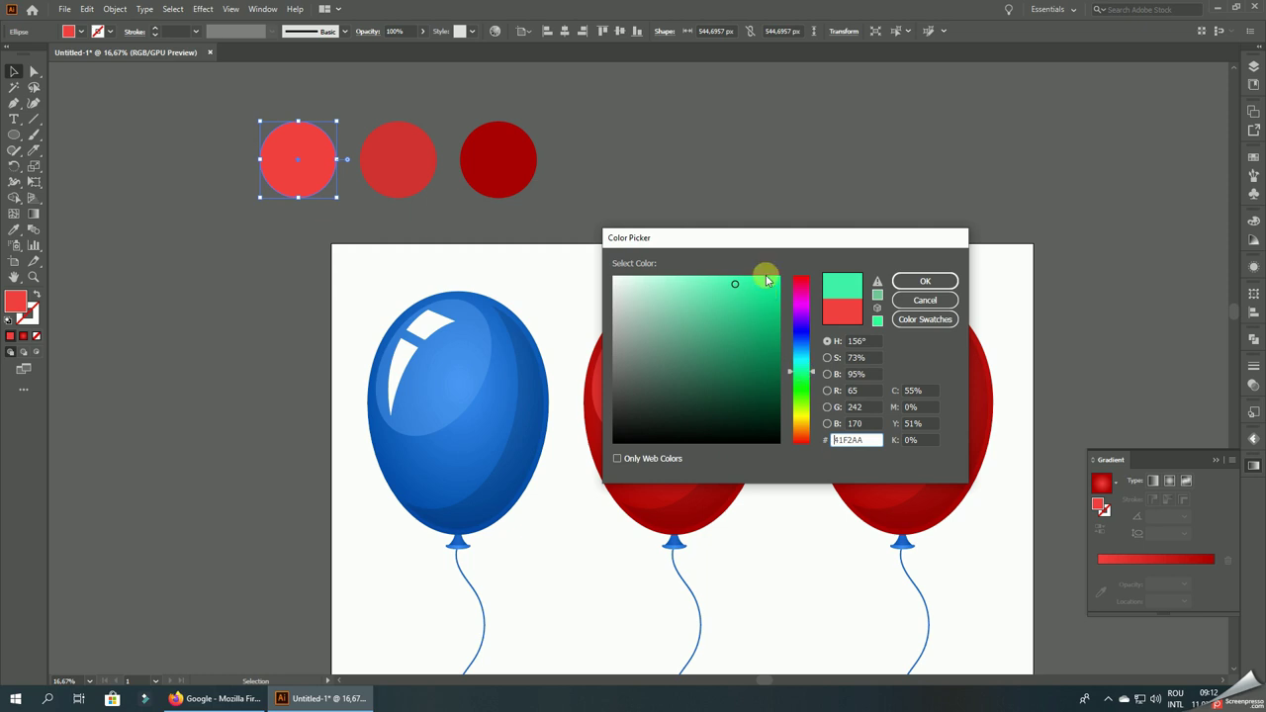
- Make the first reference circle light green and the second a darker green
click(924, 281)
click(408, 170)
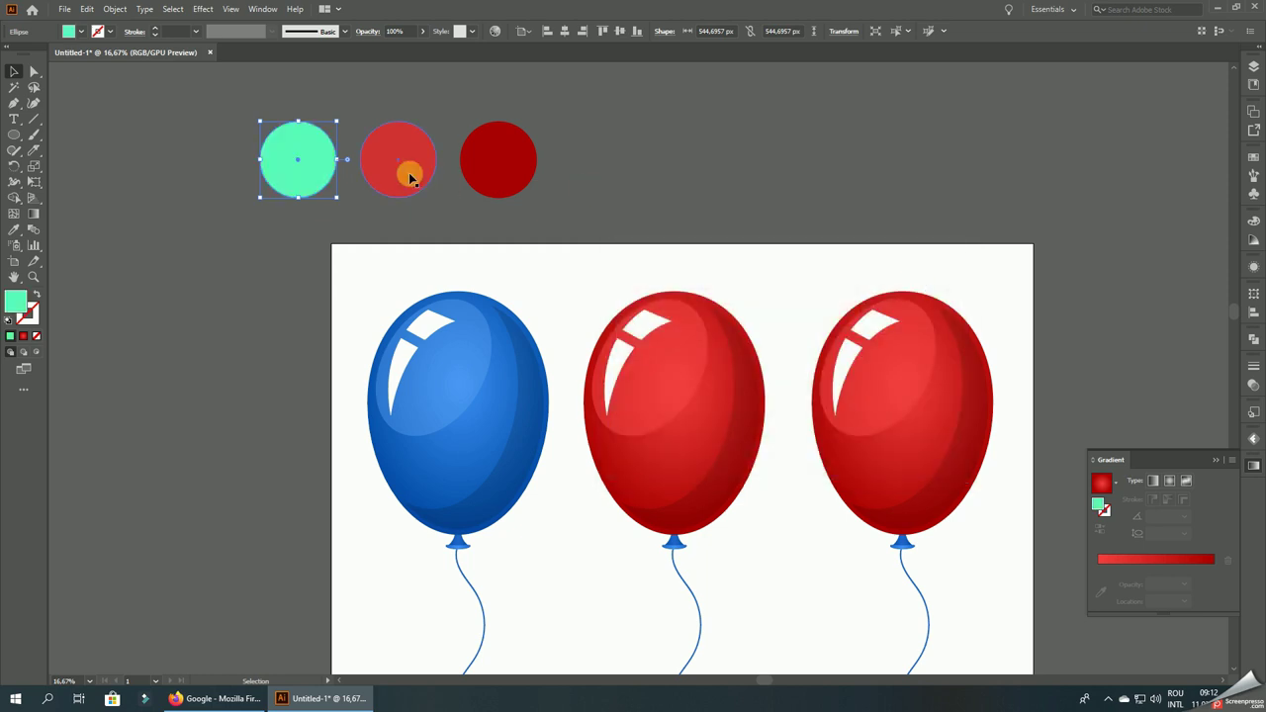
click(14, 229)
click(325, 163)
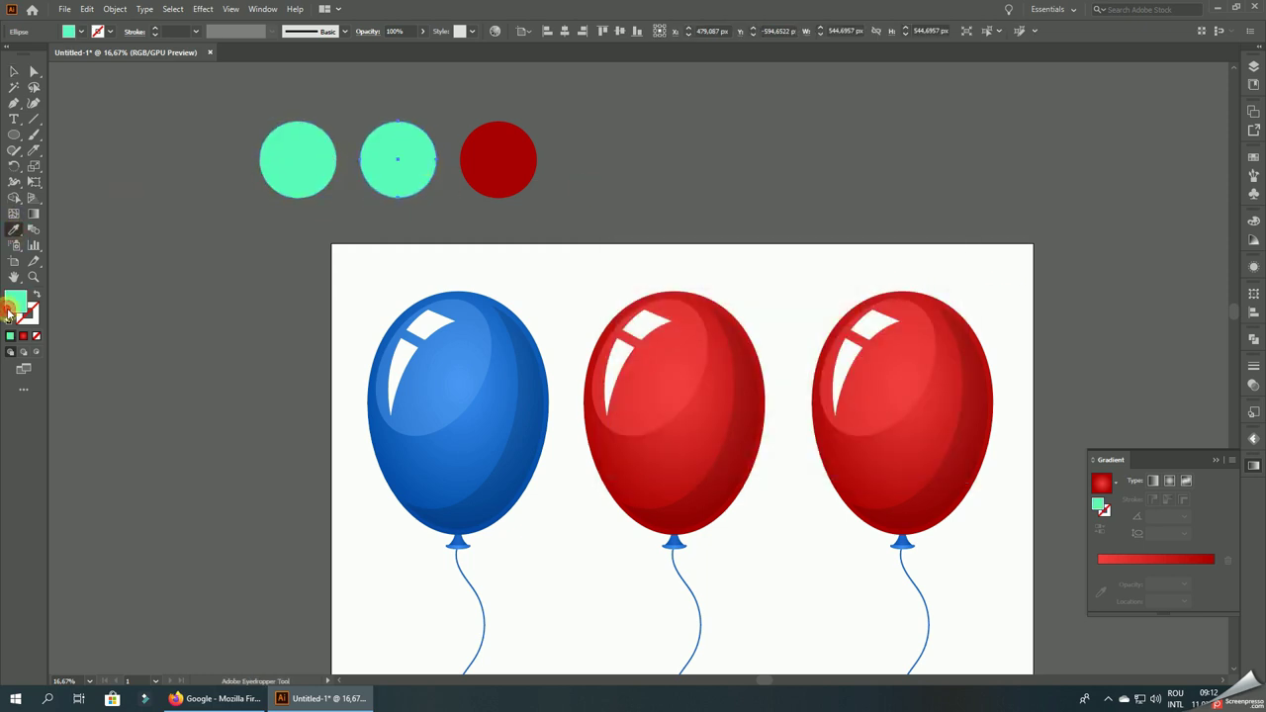
double_click(9, 310)
click(733, 303)
click(939, 281)
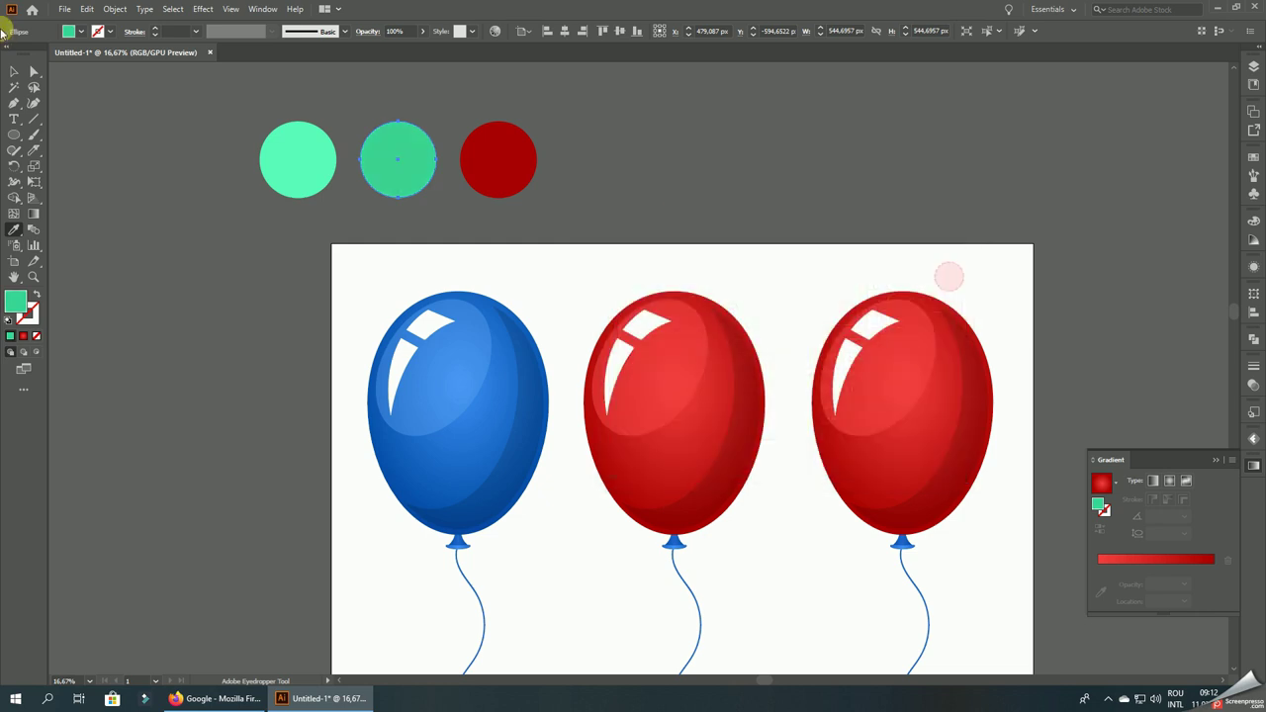
- Recolour the red third circle an even darker green
key(v)
click(455, 160)
click(14, 229)
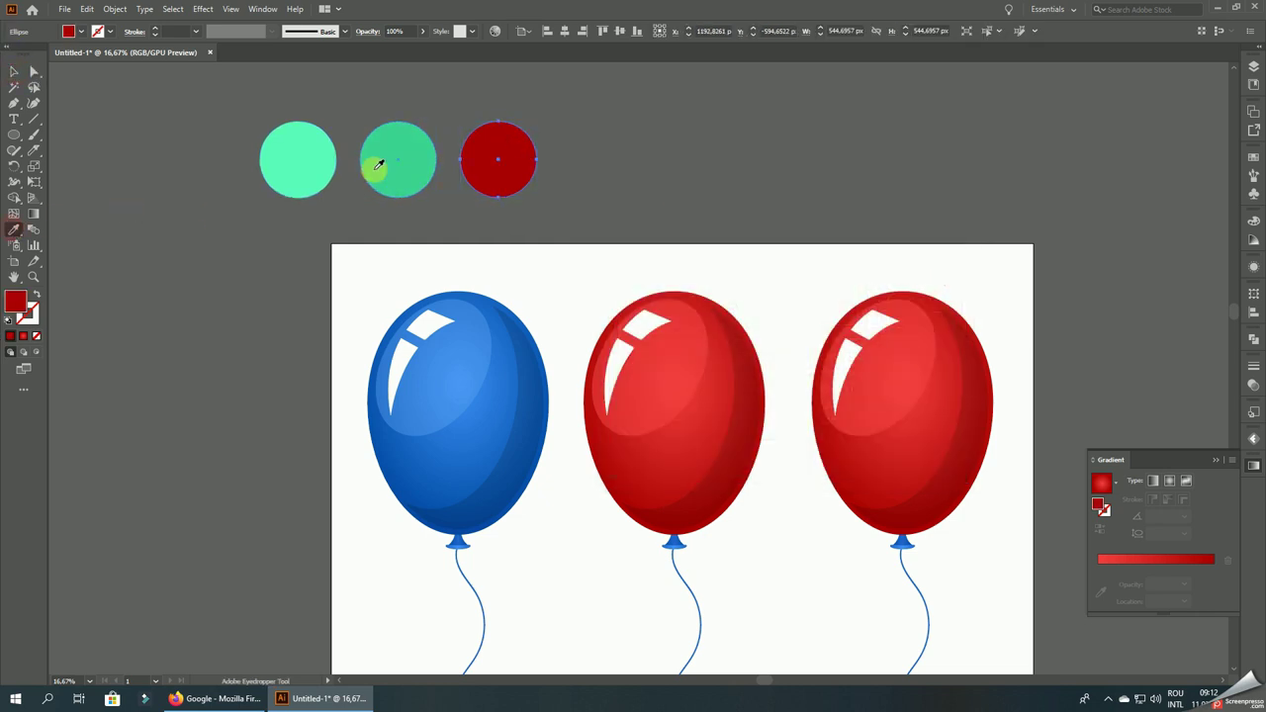
click(376, 165)
double_click(15, 297)
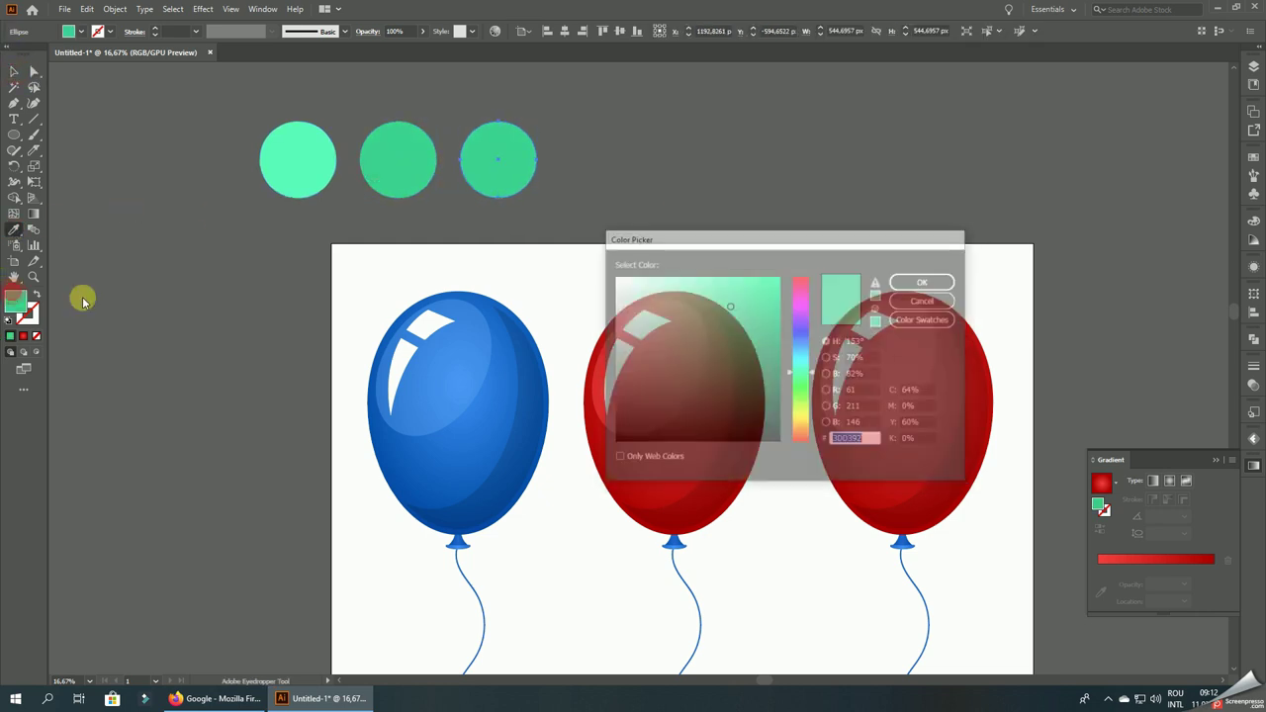
click(776, 327)
click(922, 283)
- Give the right balloon's body a light-to-dark green gradient sampled from the circles
key(a)
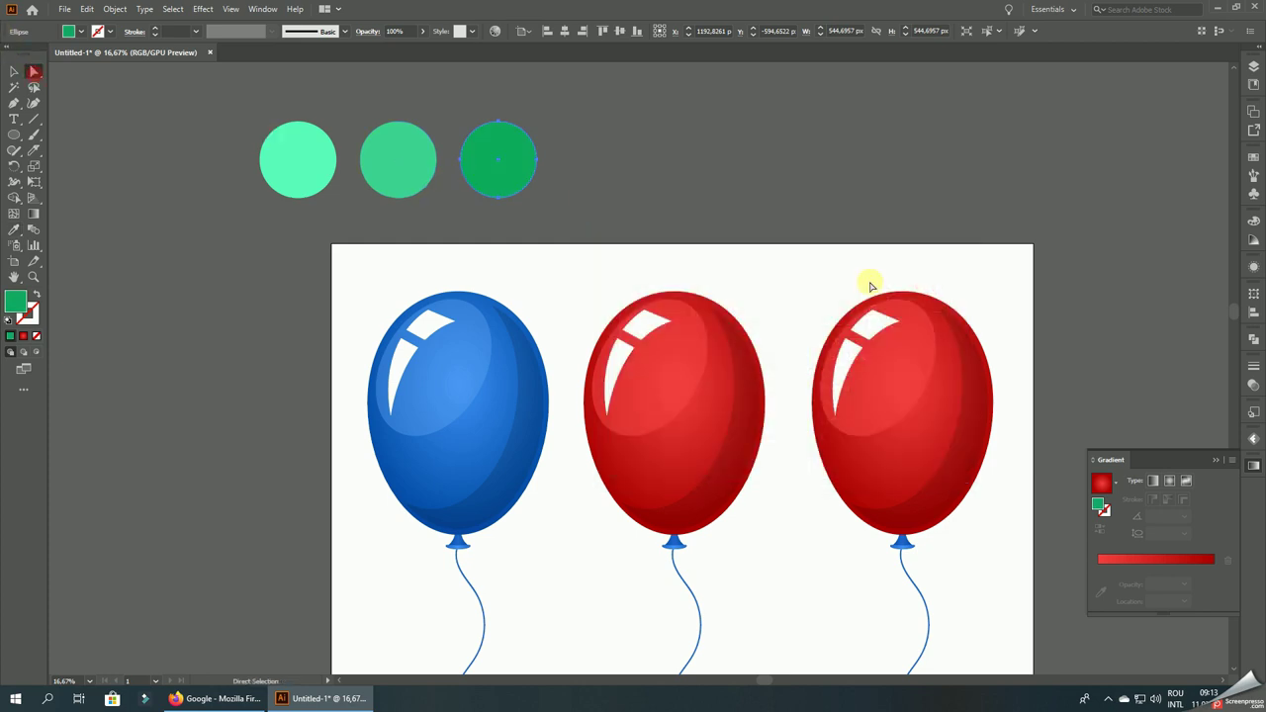
click(932, 404)
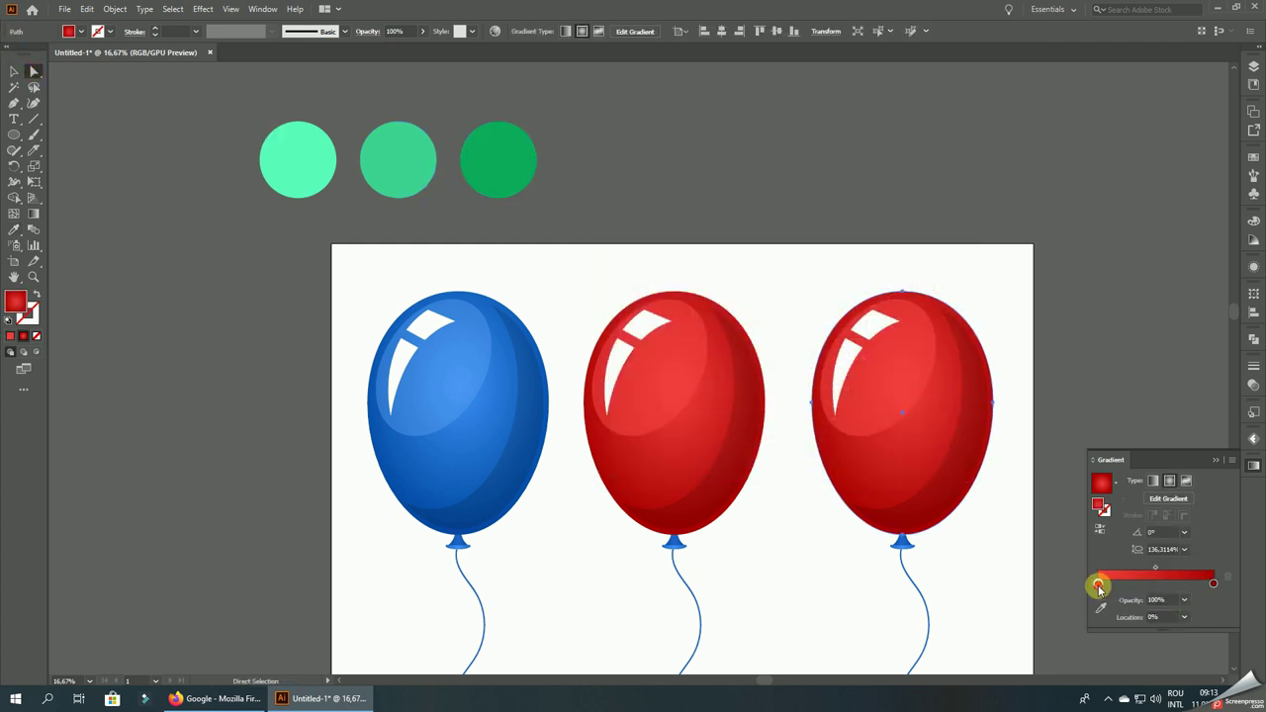
click(14, 227)
click(290, 151)
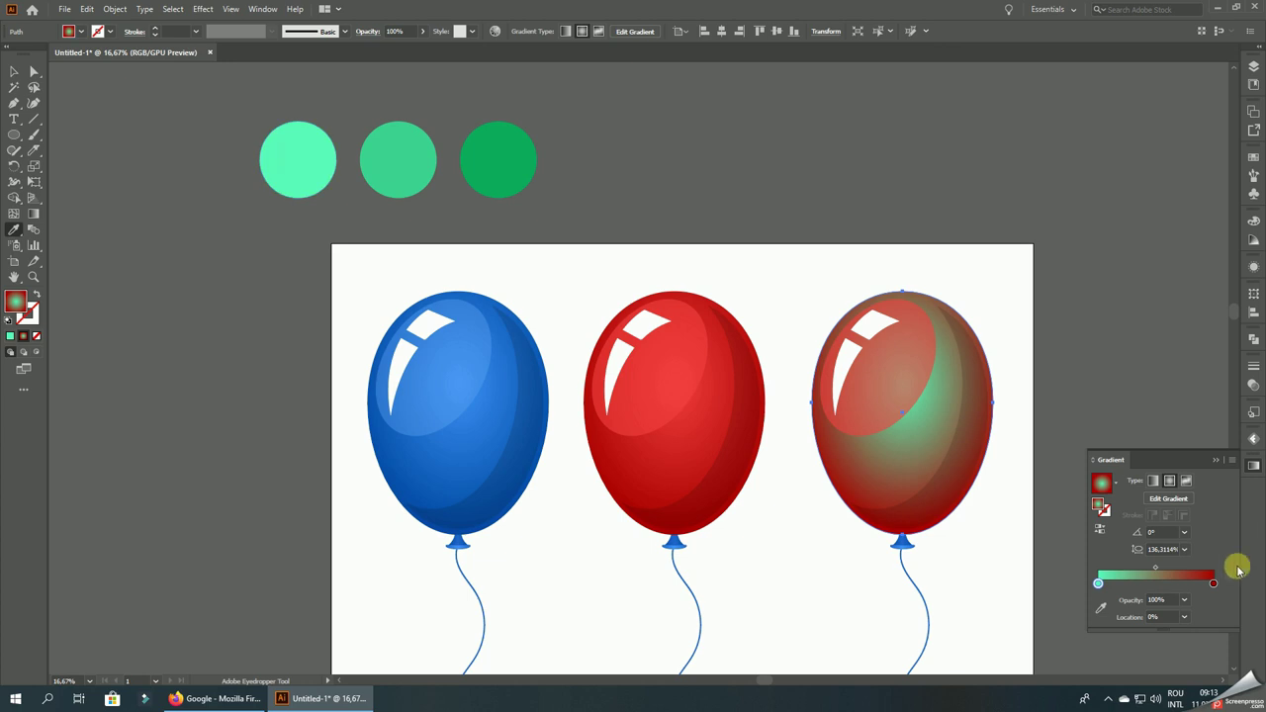
click(496, 155)
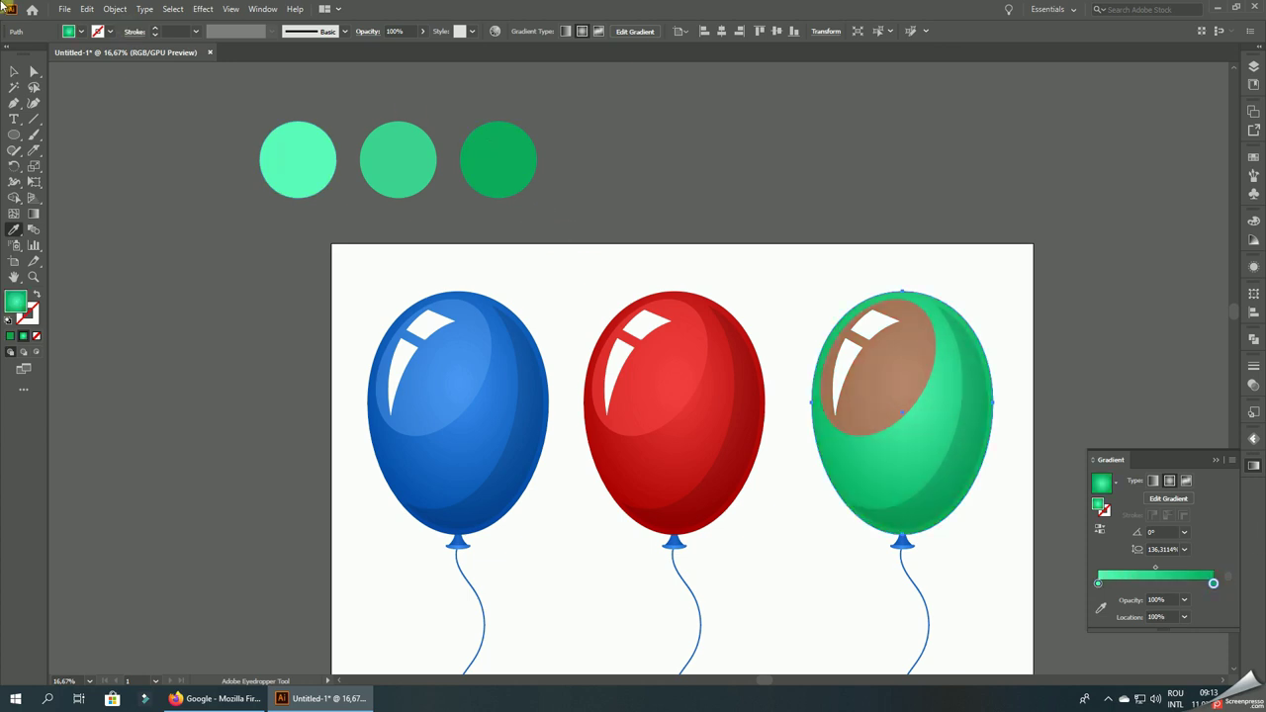
- Fill the balloon's highlight ellipse light green and lower it to 30% opacity
click(34, 73)
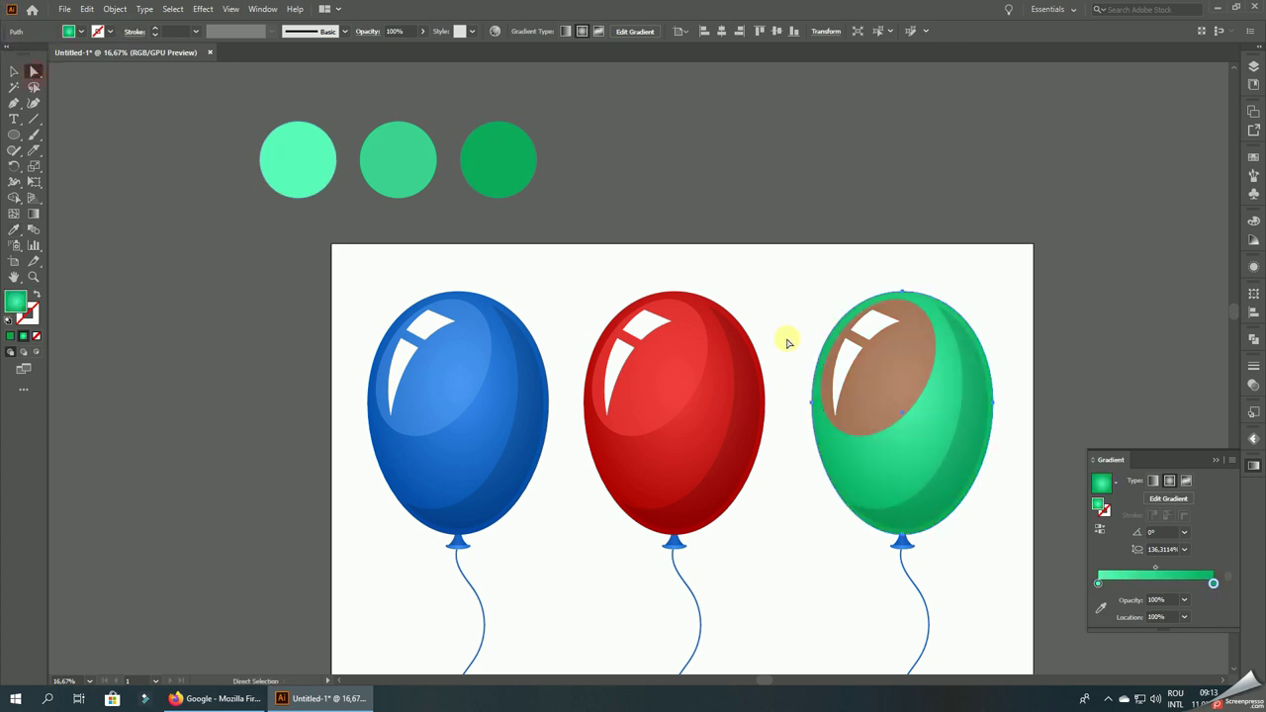
click(912, 356)
click(12, 234)
click(310, 168)
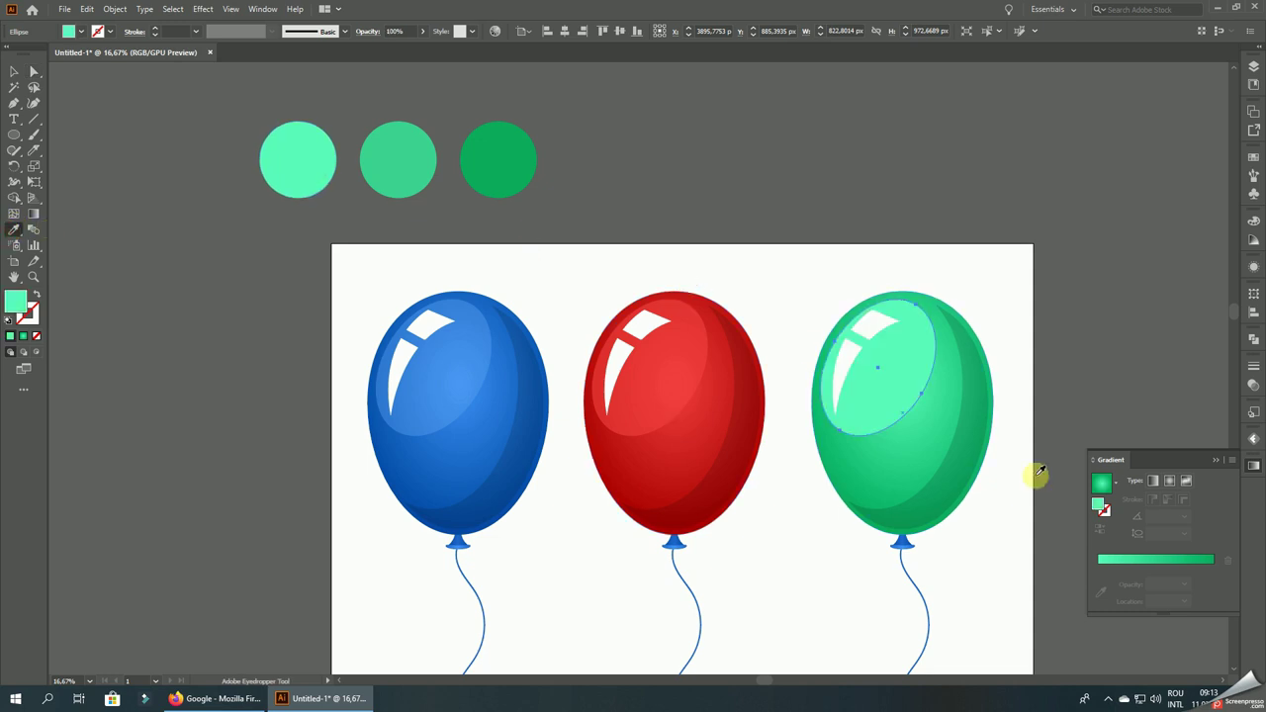
click(422, 30)
click(401, 50)
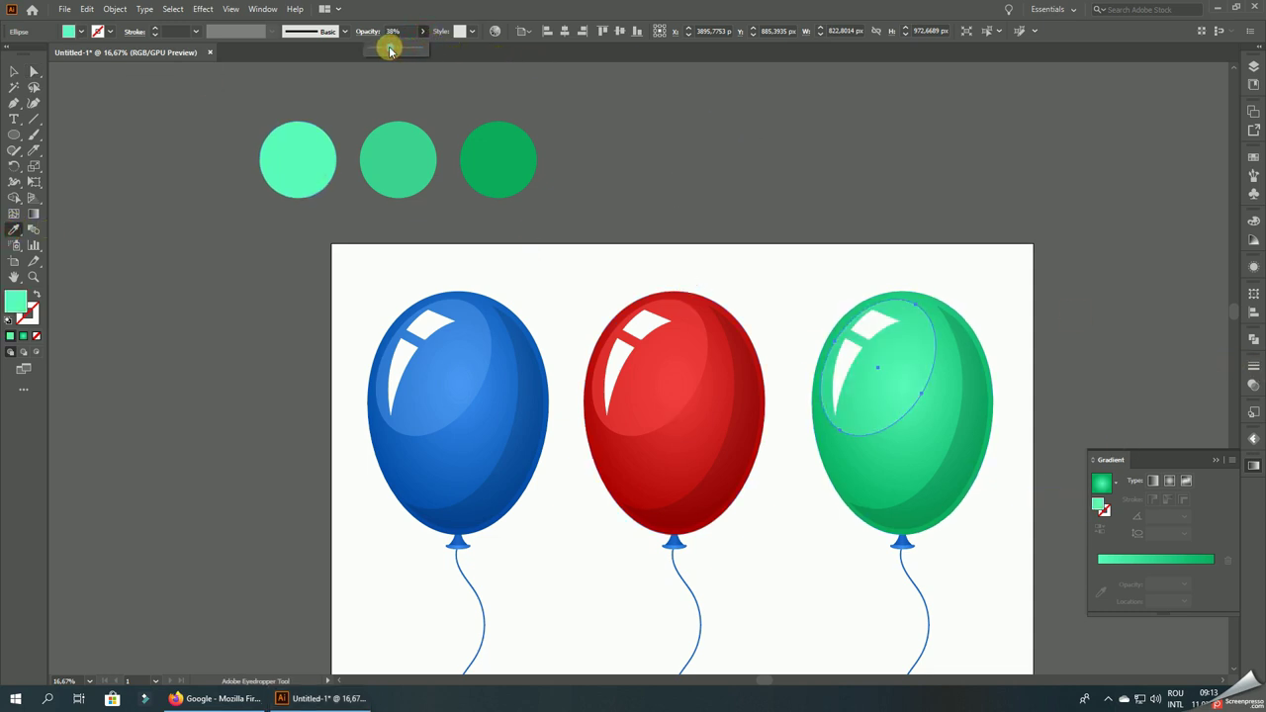
click(35, 74)
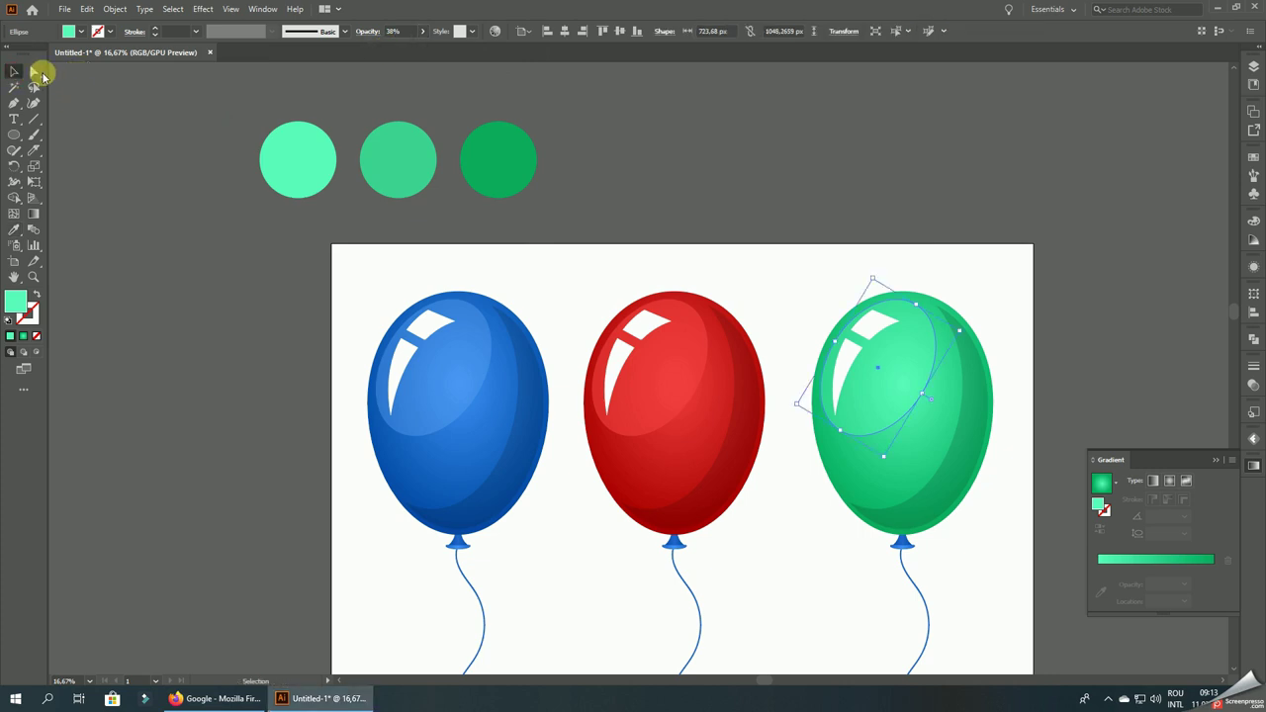
click(35, 73)
click(248, 353)
- Colour the middle balloon's string solid dark red
scroll(681, 460, down, 2)
scroll(616, 492, up, 2)
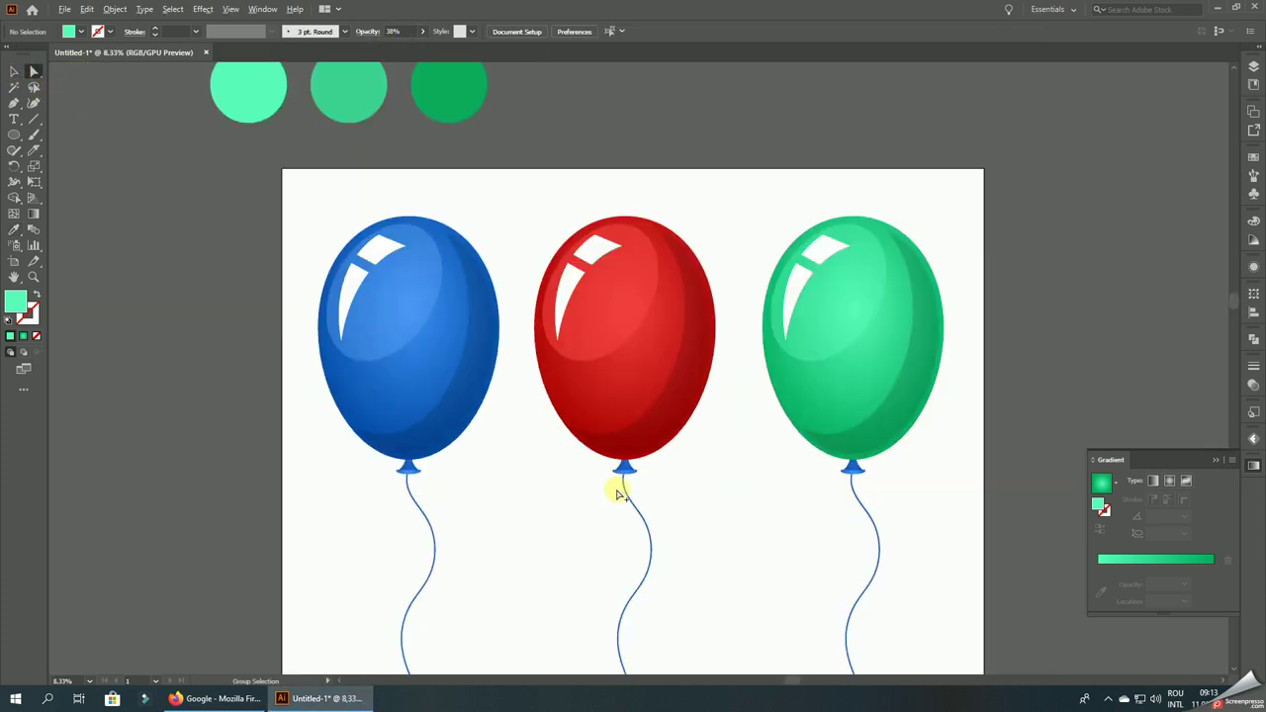
scroll(616, 491, up, 2)
key(a)
click(687, 522)
scroll(687, 522, down, 1)
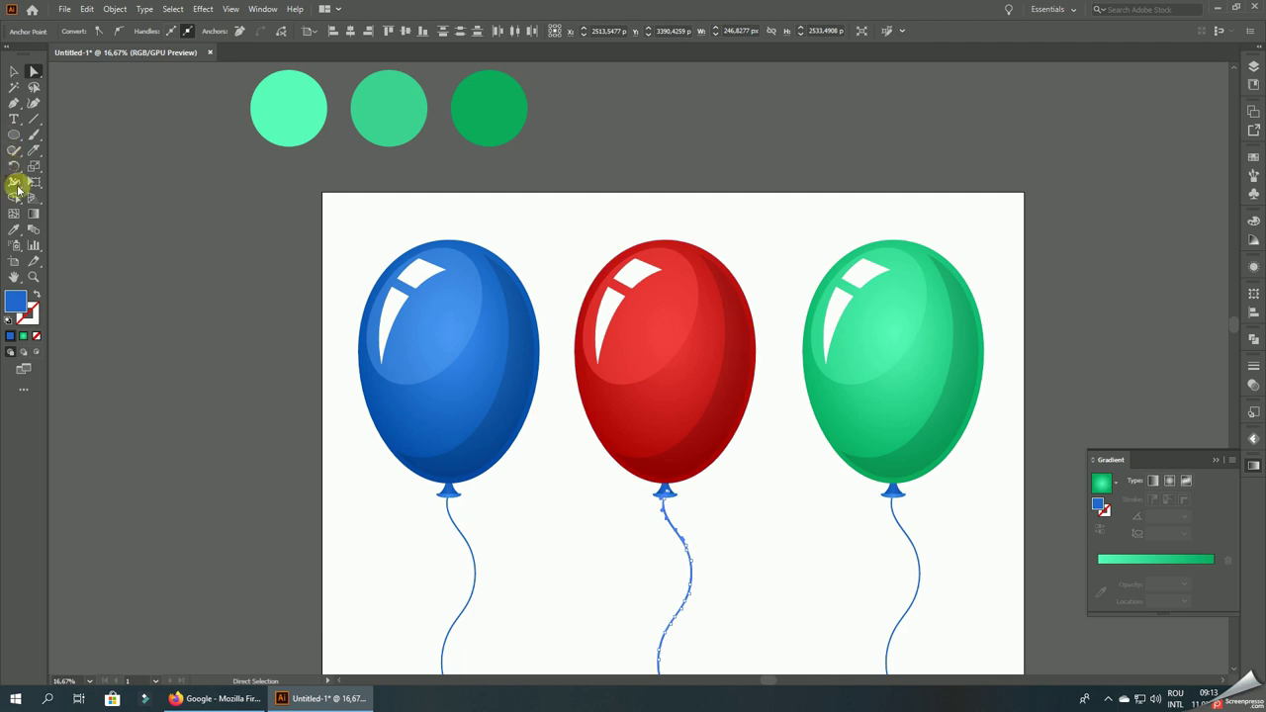
click(13, 229)
click(661, 425)
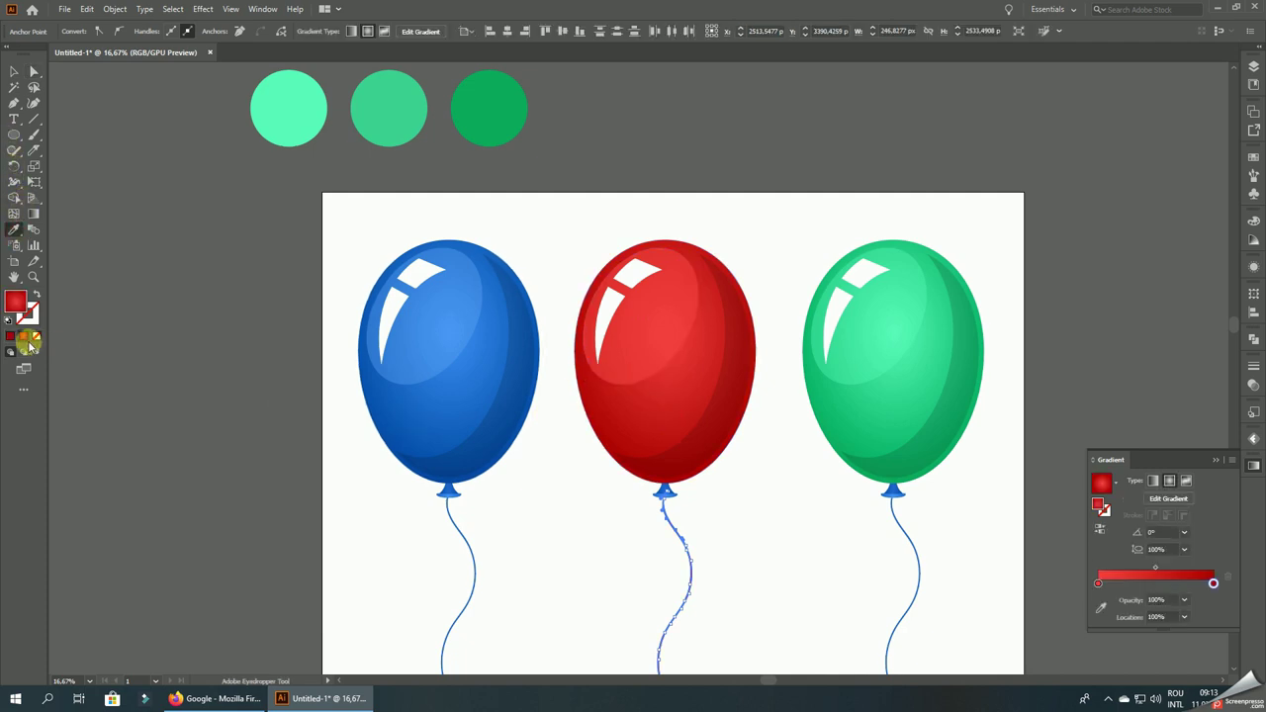
click(10, 336)
- Colour the right balloon's string medium green from the reference circles
click(34, 71)
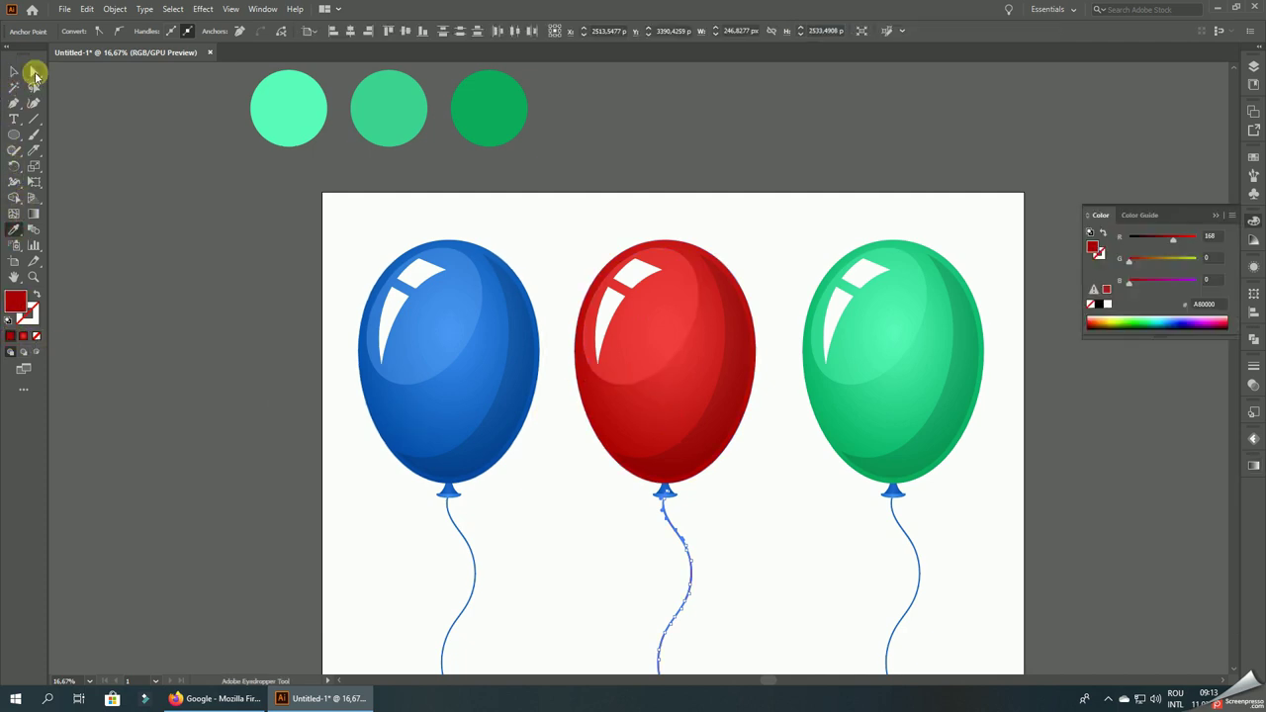
click(874, 550)
click(12, 231)
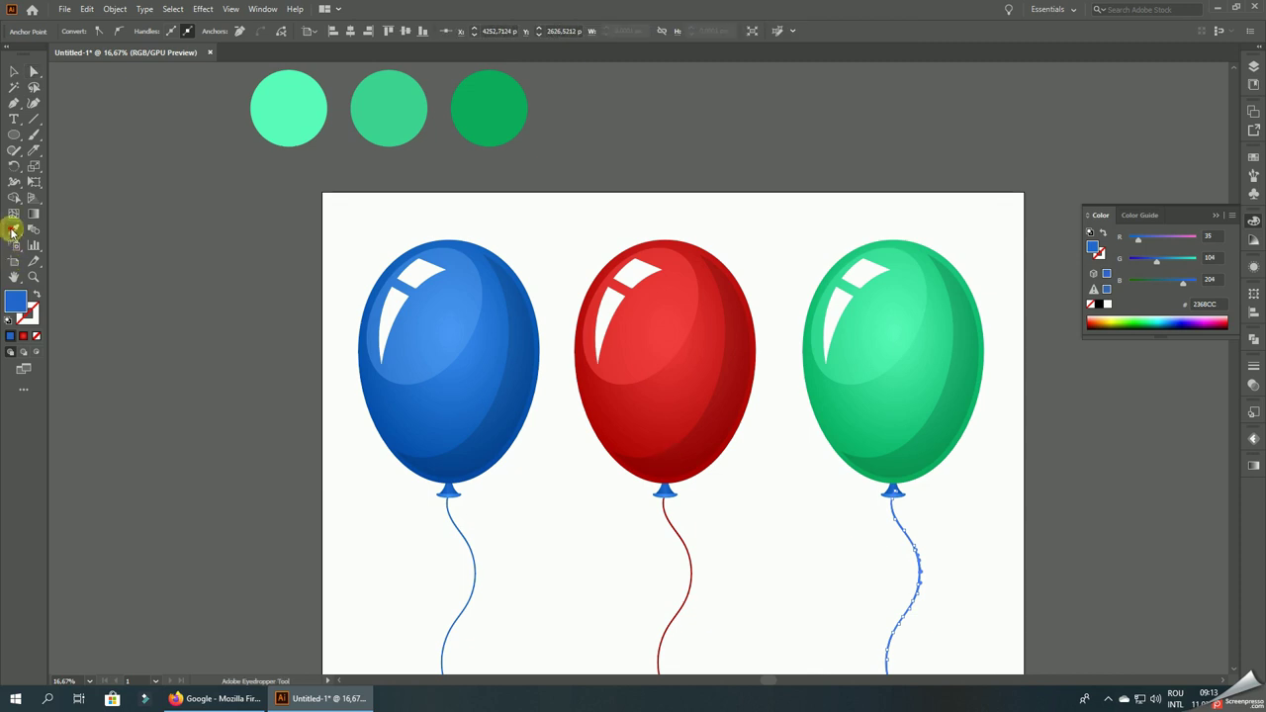
click(475, 107)
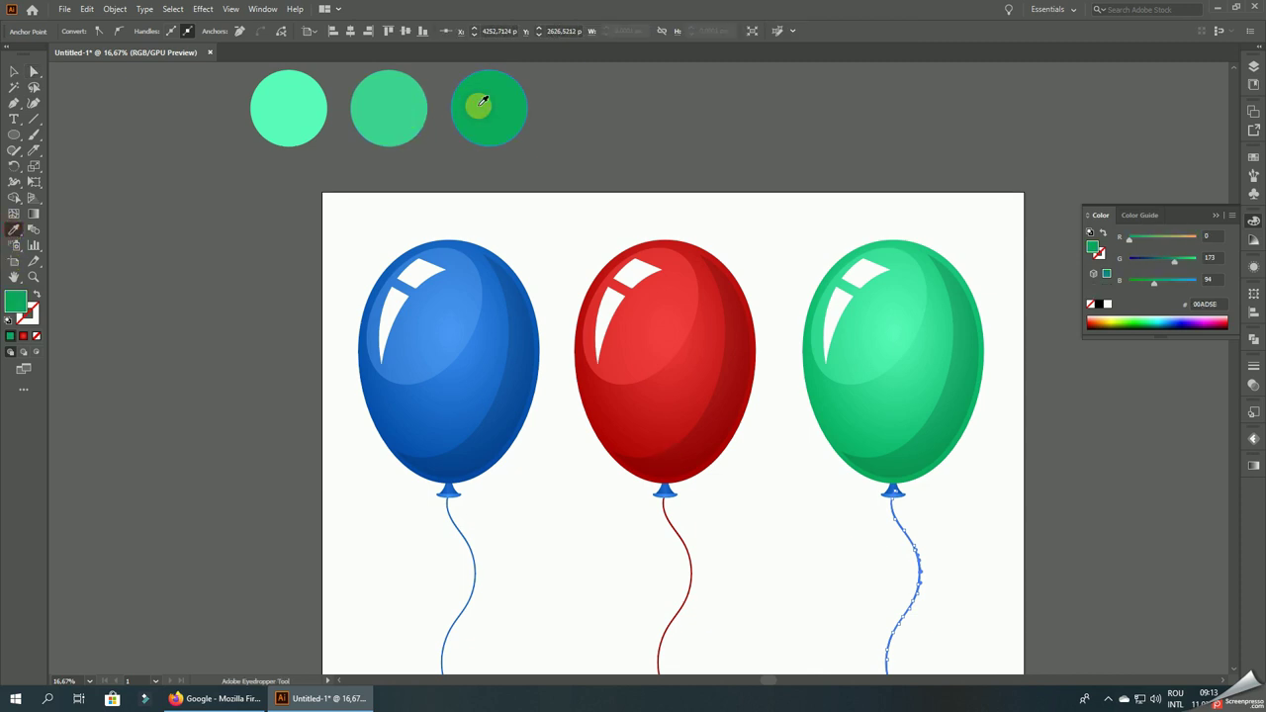
click(396, 109)
click(16, 75)
click(99, 141)
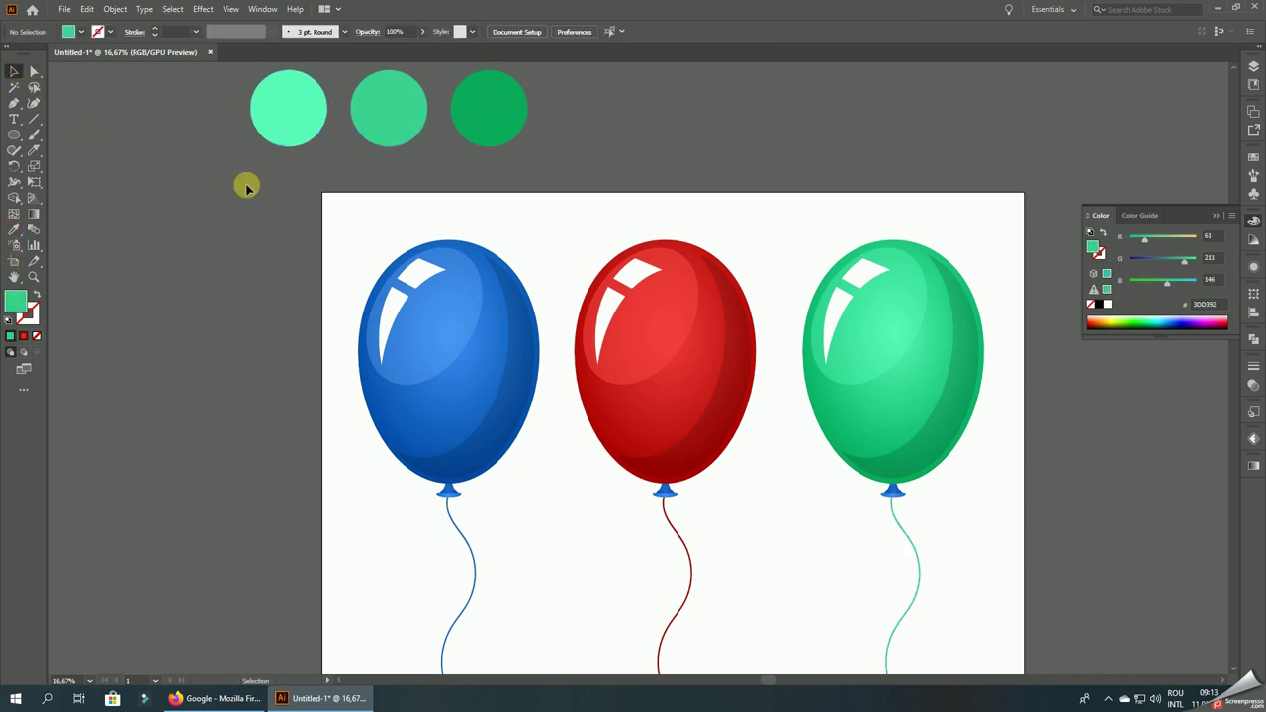
scroll(583, 303, down, 1)
scroll(594, 296, up, 1)
- Sample teal and dark green from the circles into the selected knot's gradient stops
click(33, 71)
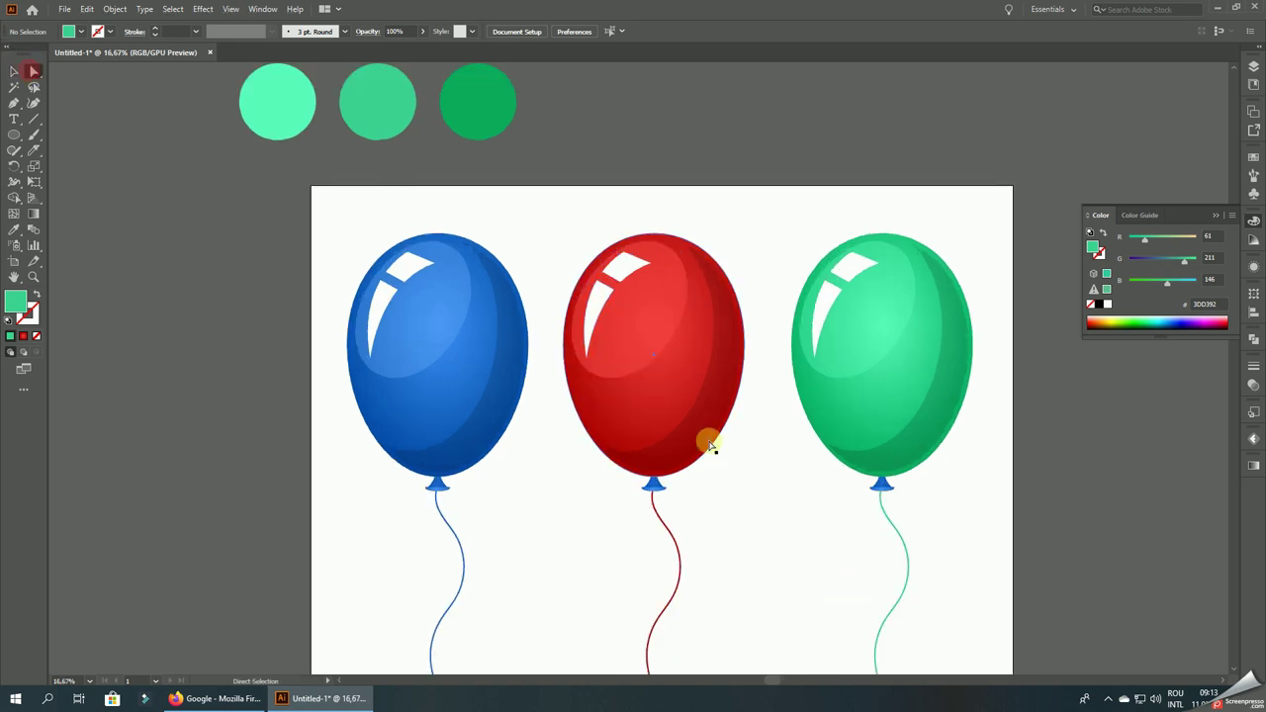
scroll(669, 481, up, 5)
click(641, 488)
scroll(715, 512, down, 5)
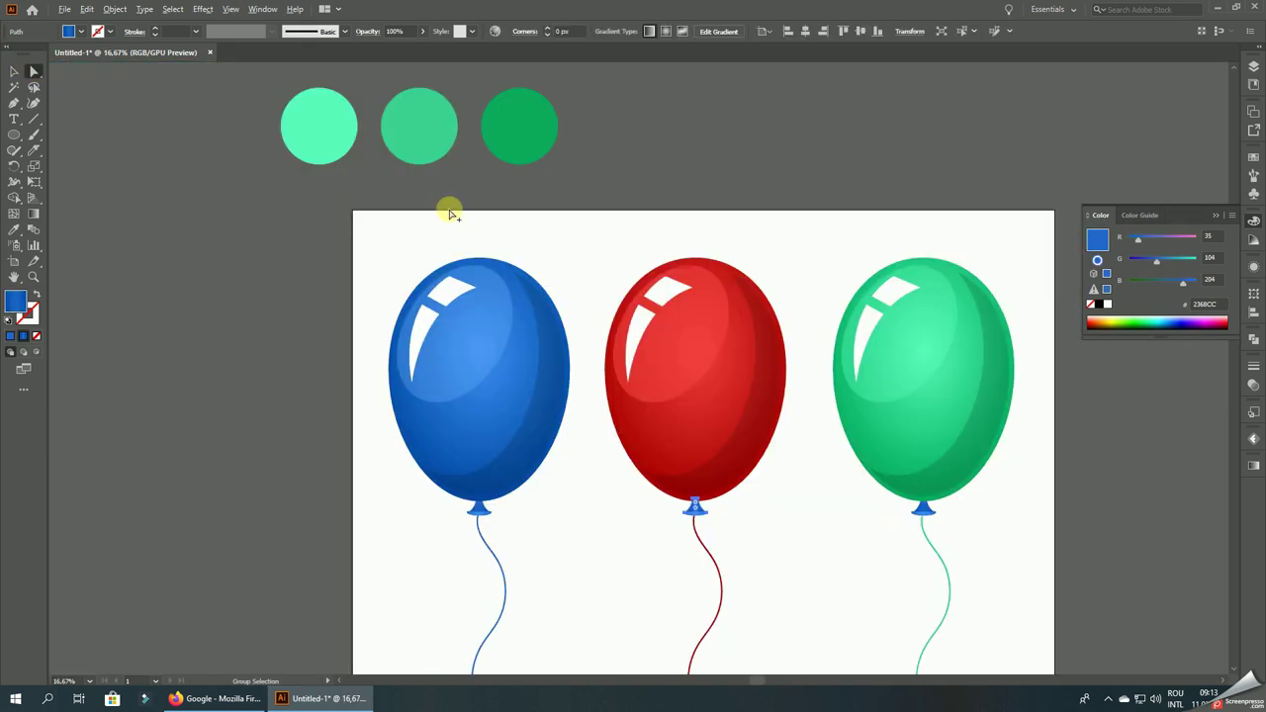
click(1252, 473)
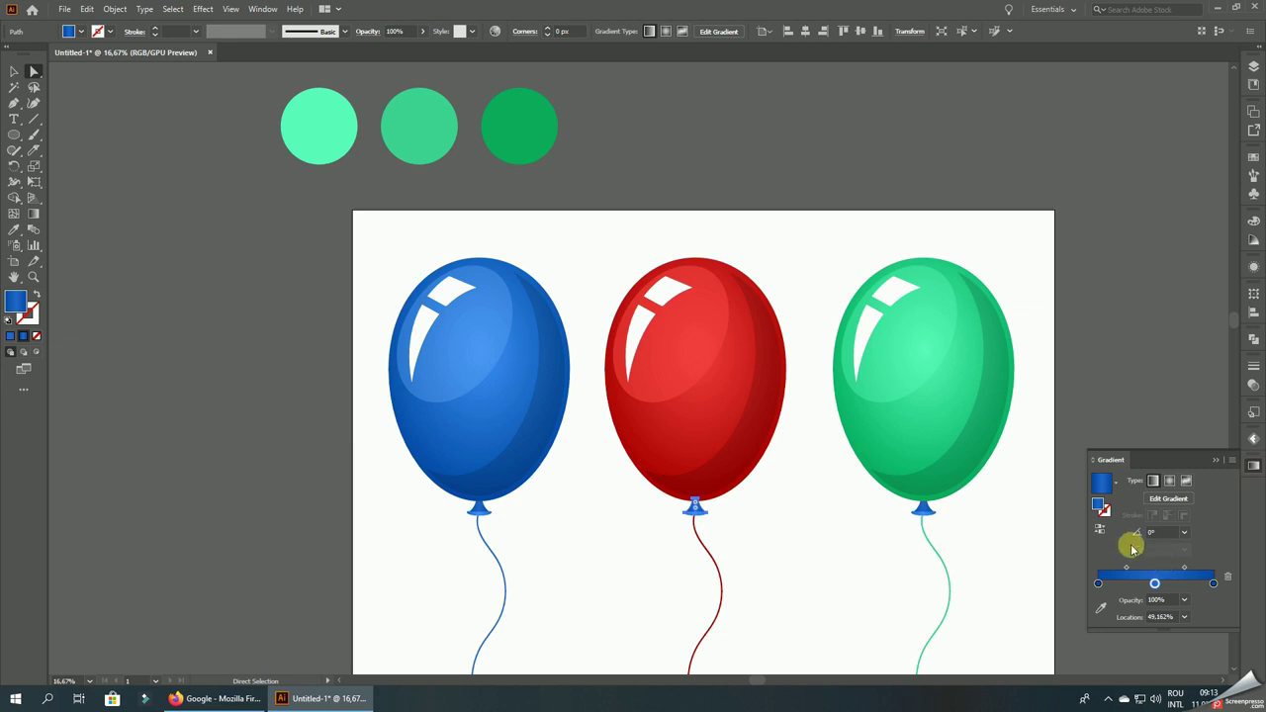
click(17, 232)
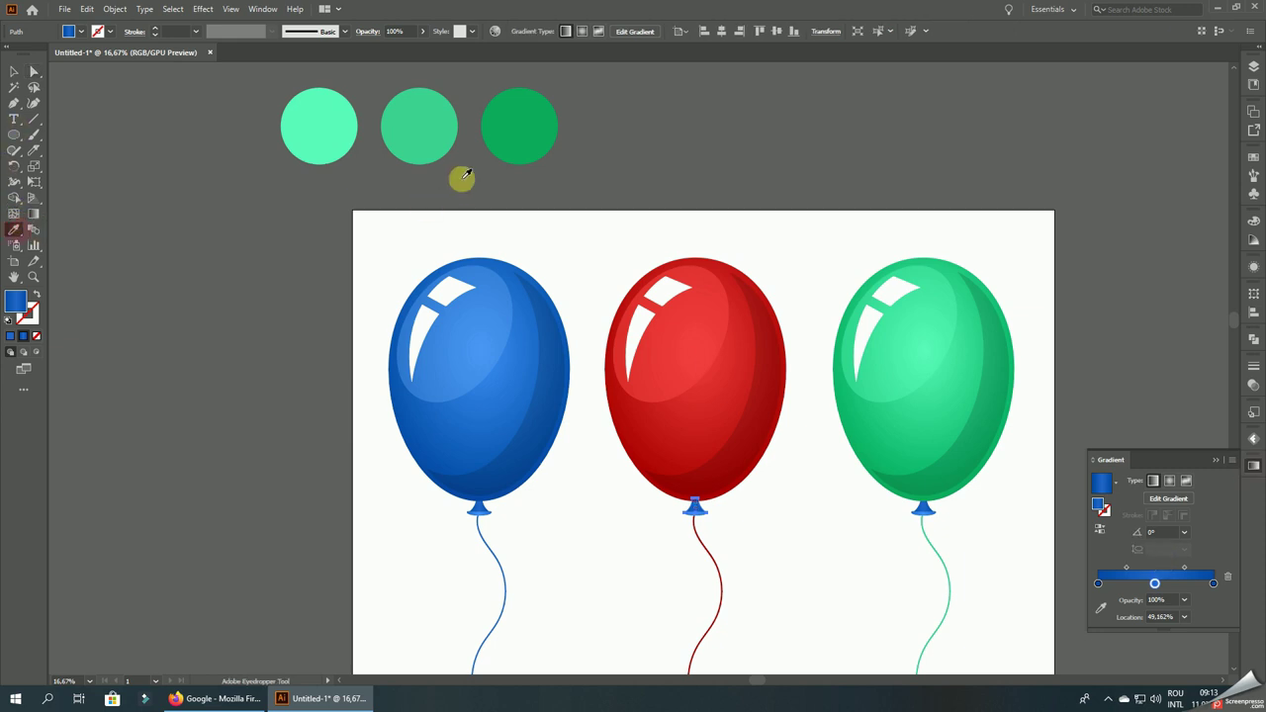
click(421, 139)
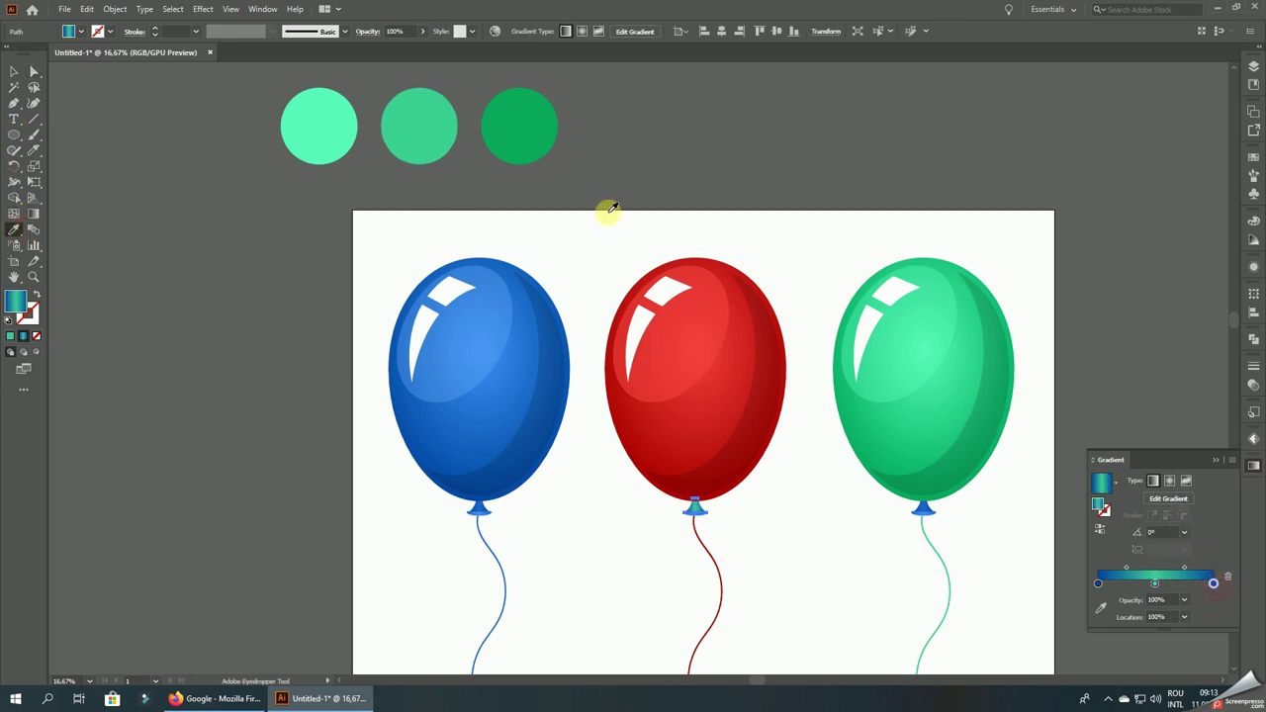
click(535, 129)
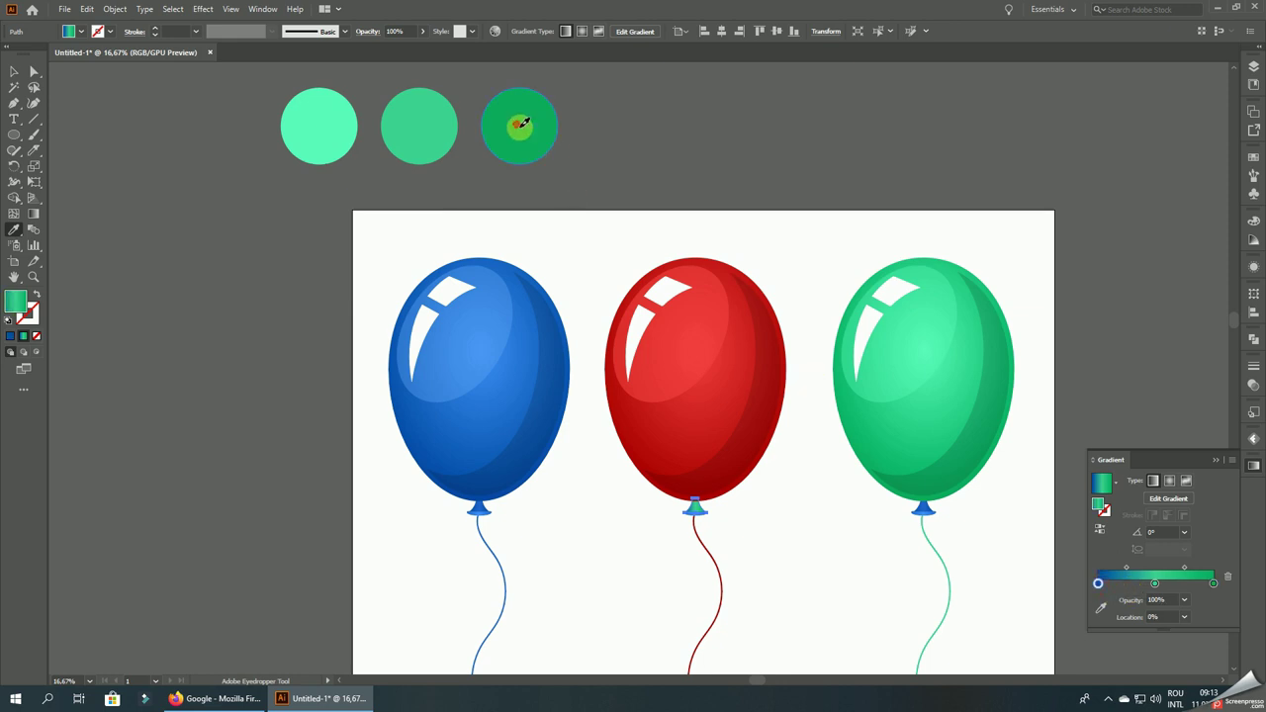
click(514, 133)
- Copy the red balloon's gradient onto its knot neck as a linear gradient
click(36, 71)
click(93, 148)
scroll(698, 485, up, 5)
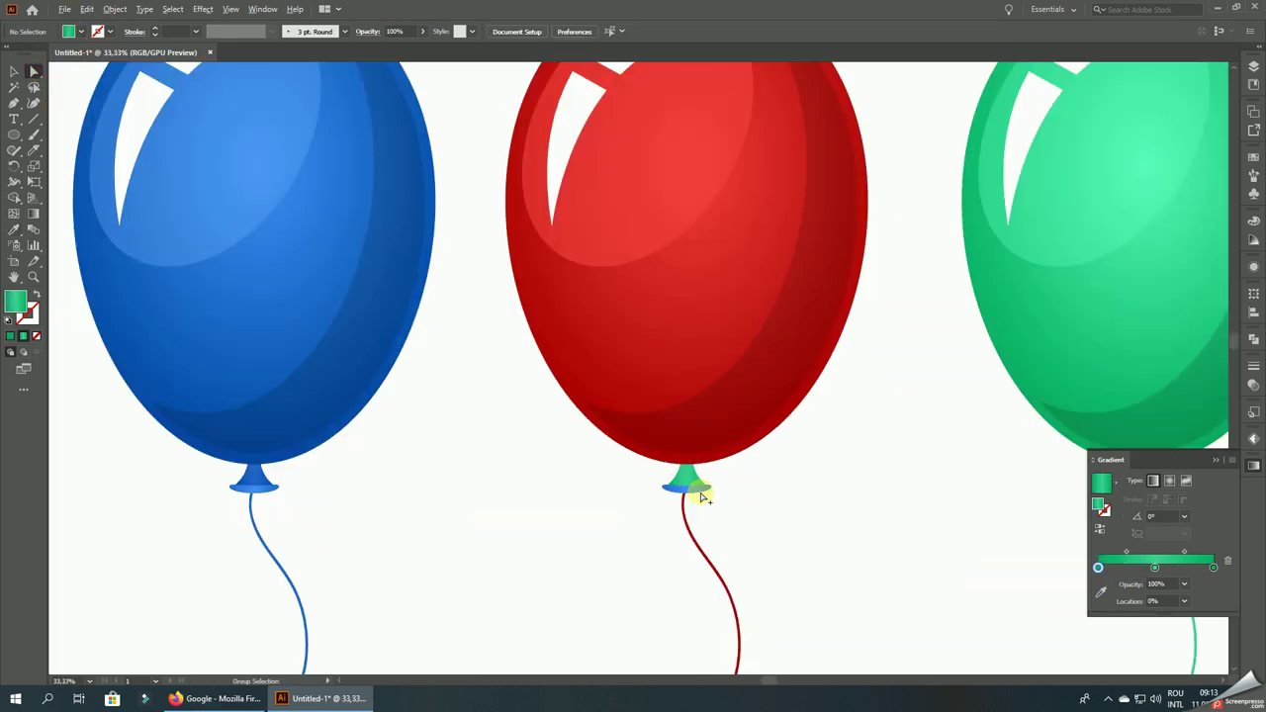
scroll(692, 485, up, 3)
click(657, 516)
scroll(665, 476, down, 5)
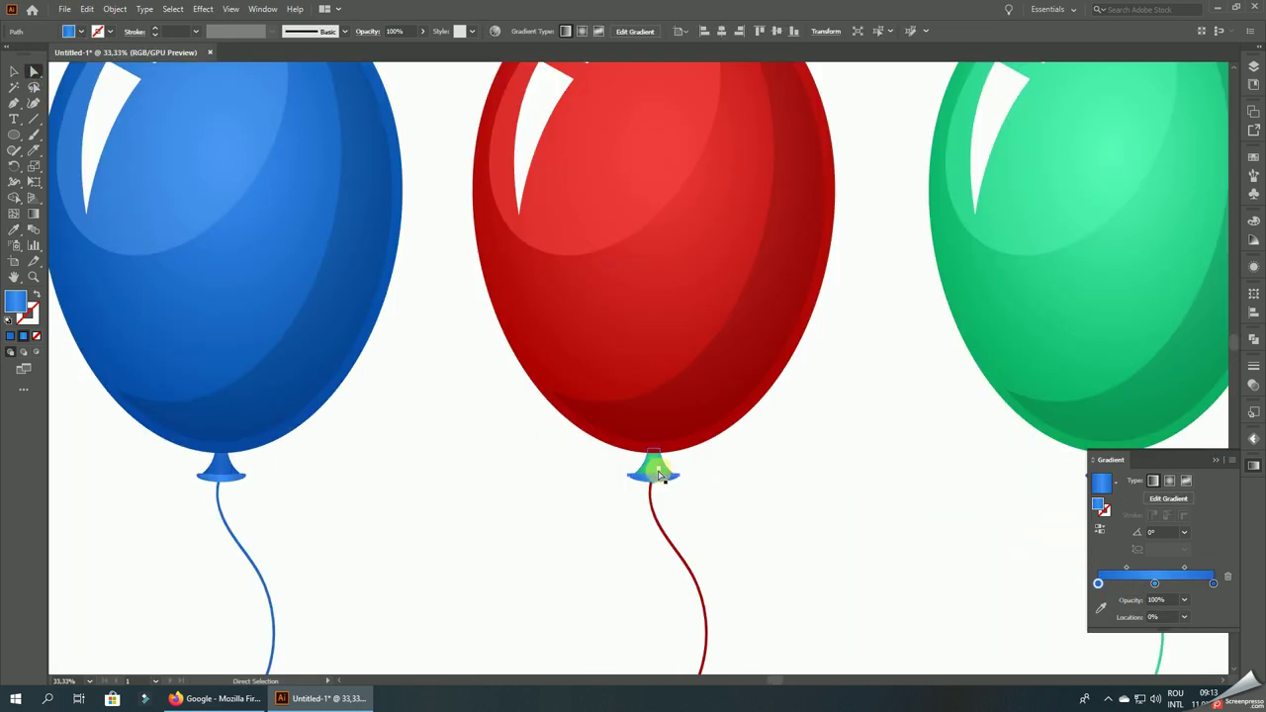
click(650, 471)
click(14, 237)
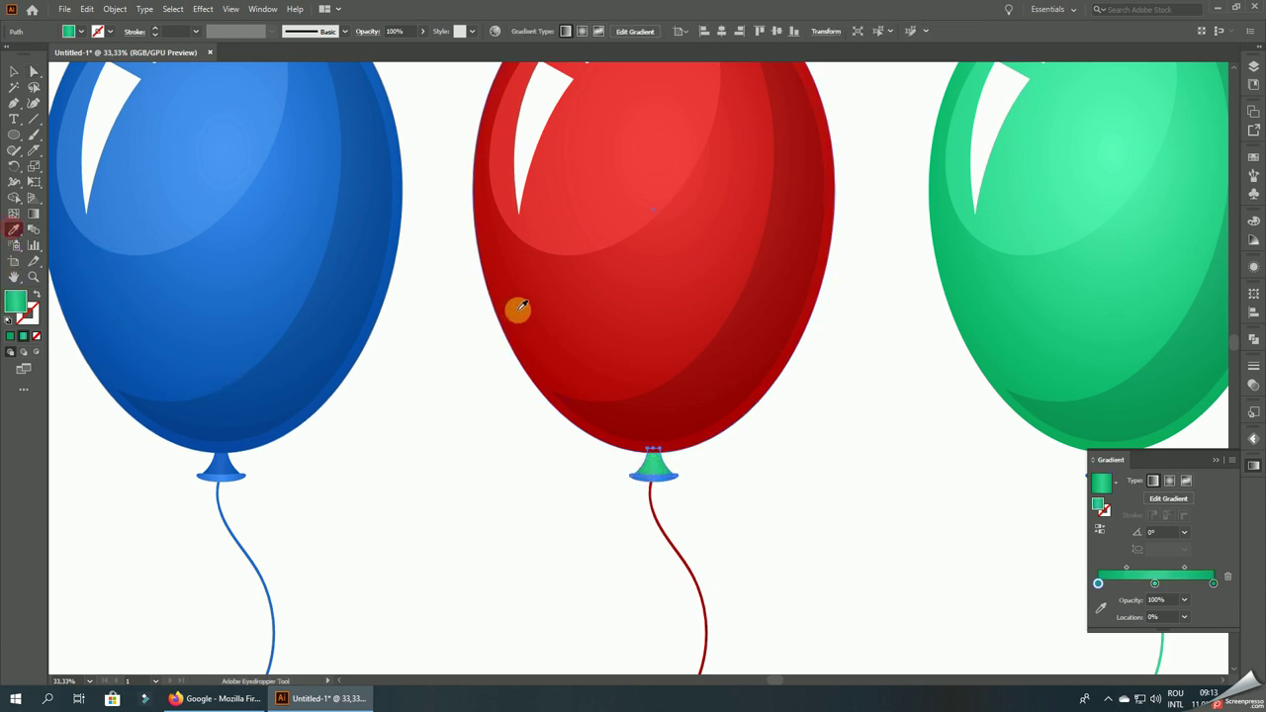
click(517, 306)
click(1153, 481)
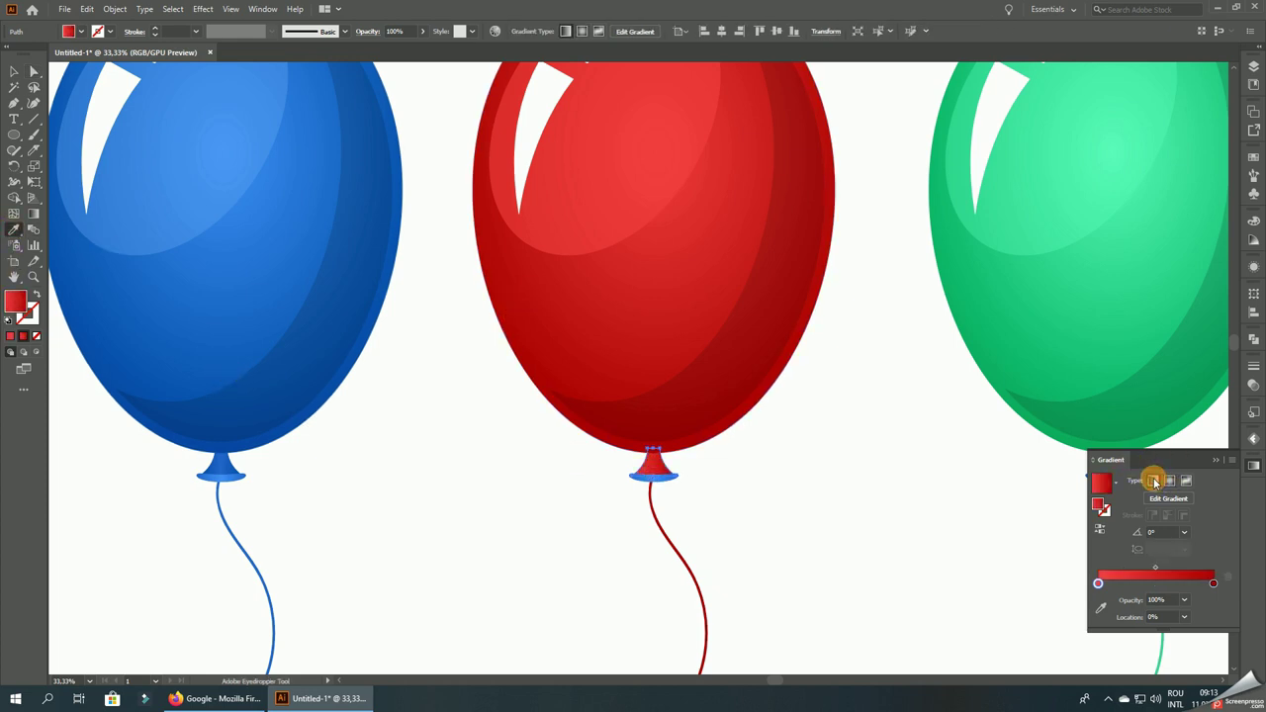
- Rearrange the neck's gradient stops, removing the extra stop and setting location 50%
drag(1097, 583, 1213, 585)
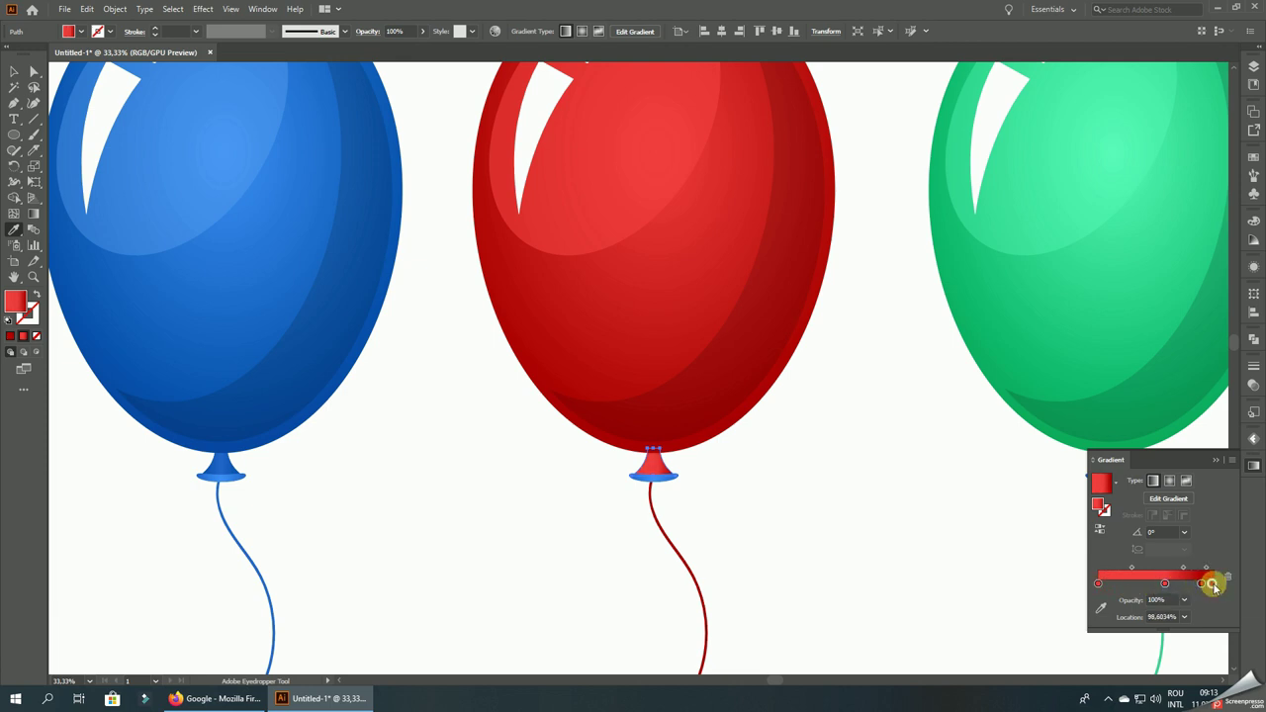
drag(1097, 584, 1107, 605)
click(1213, 584)
mouse_move(1213, 583)
mouse_down()
mouse_move(1099, 584)
mouse_move(1235, 584)
mouse_up()
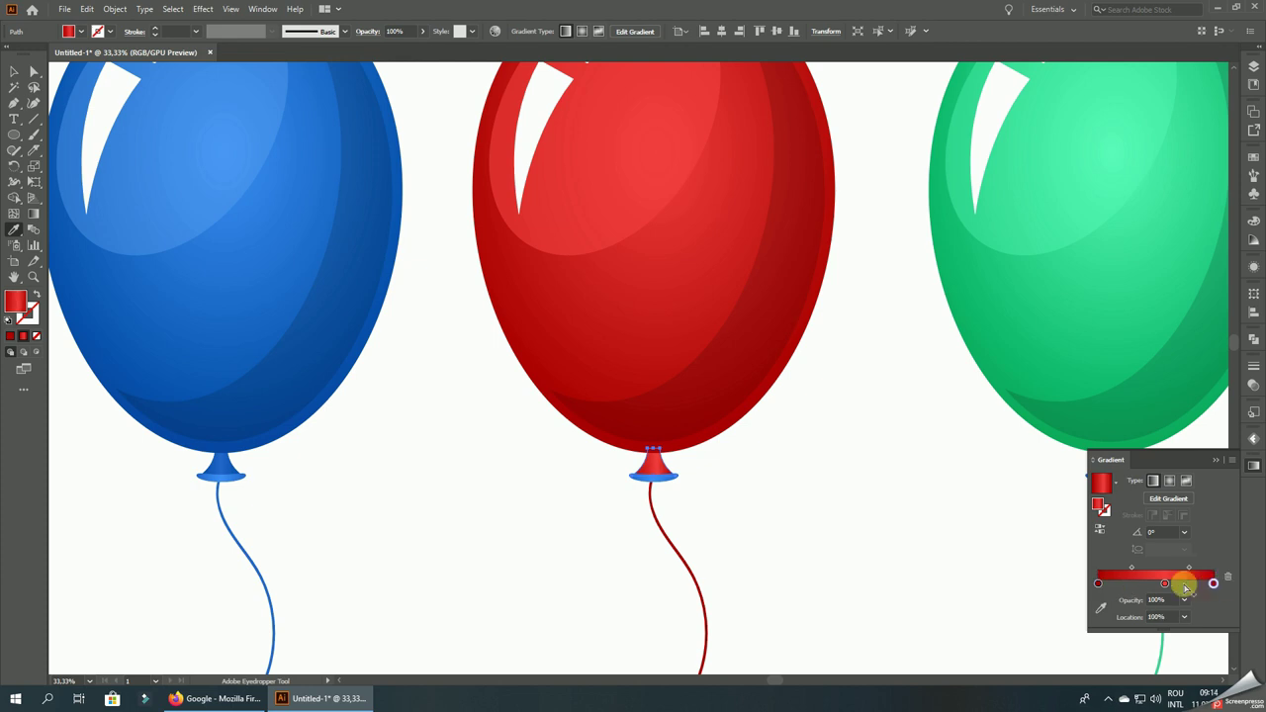
click(1177, 615)
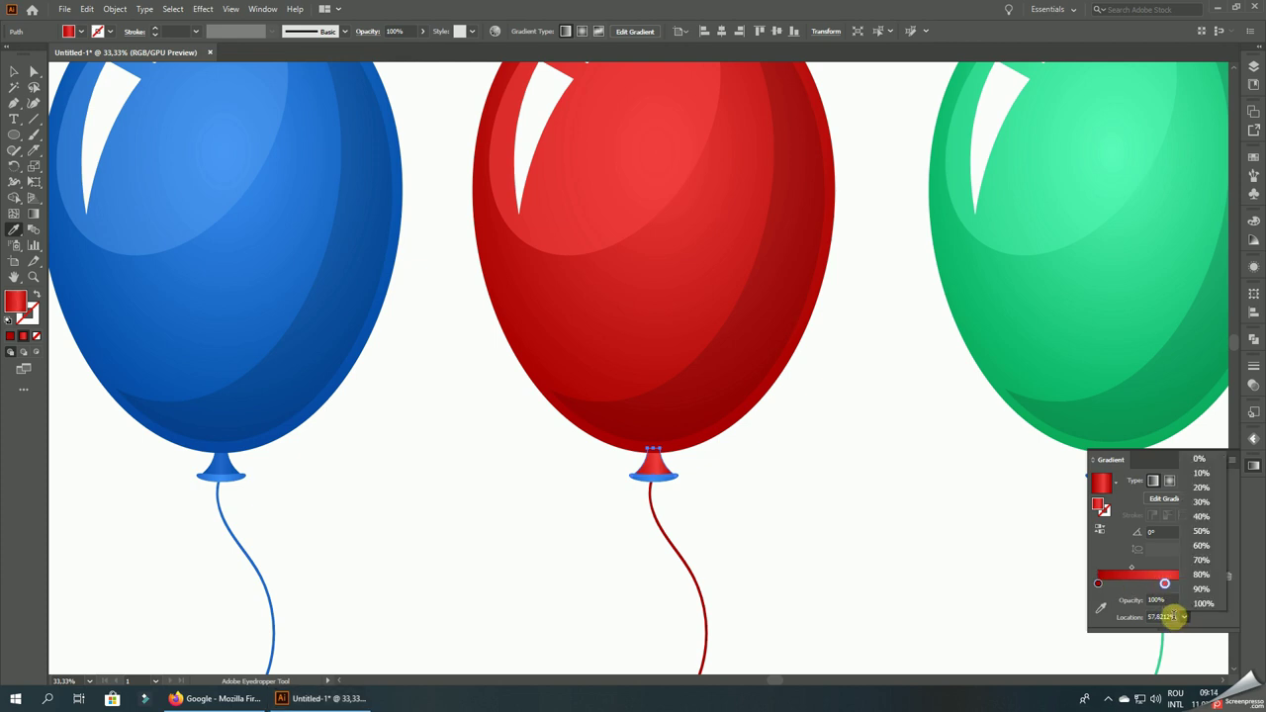
click(1176, 616)
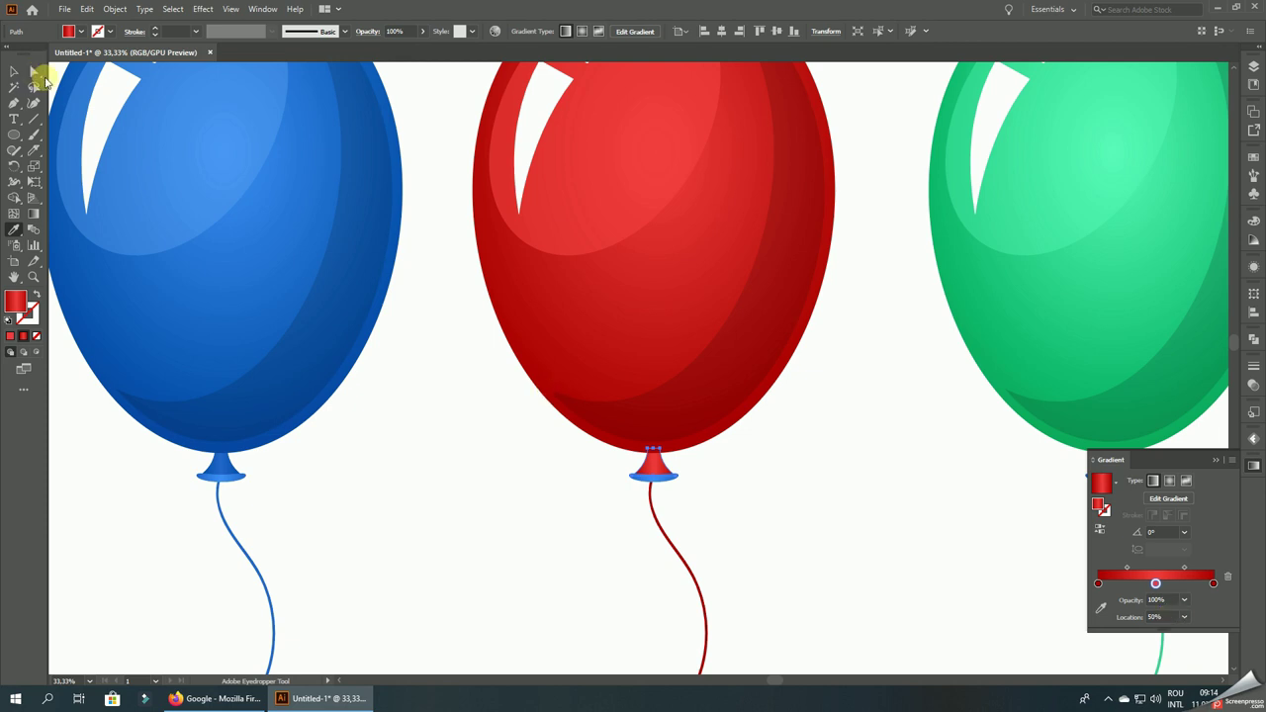
- Apply the neck's red gradient to the knot band, running horizontally across it
click(33, 71)
scroll(692, 494, up, 4)
click(529, 455)
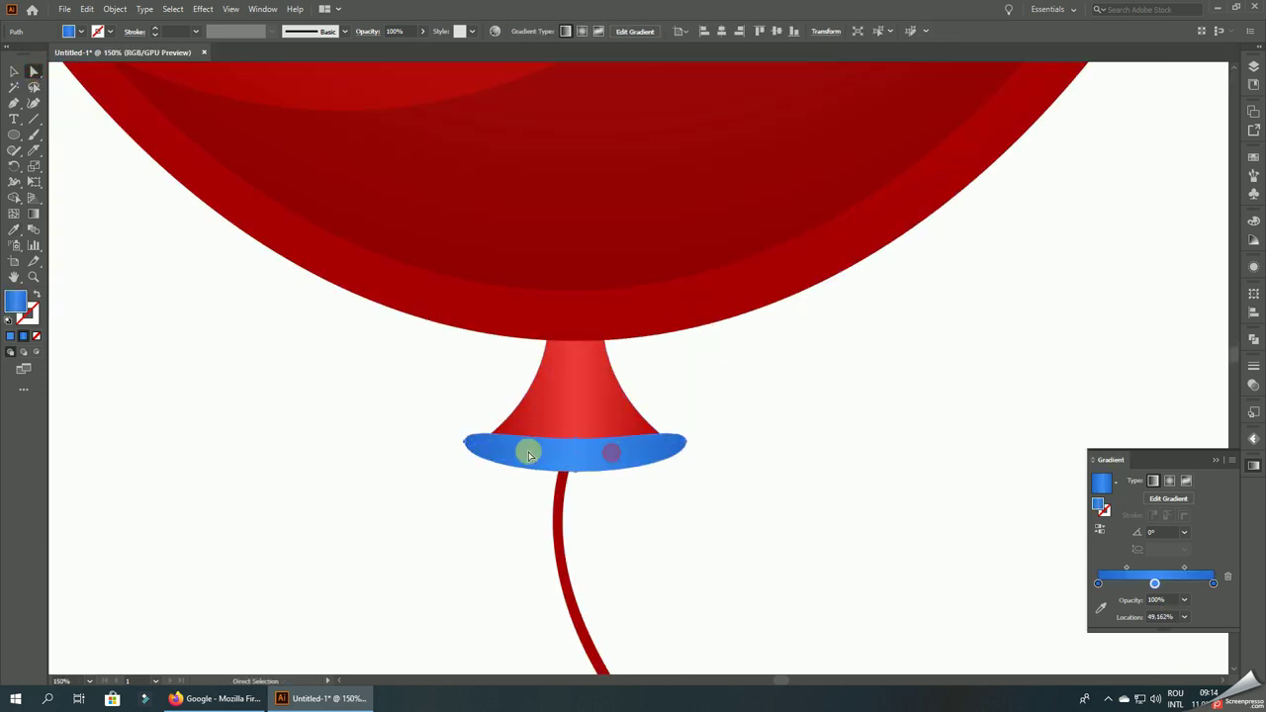
click(22, 240)
click(549, 374)
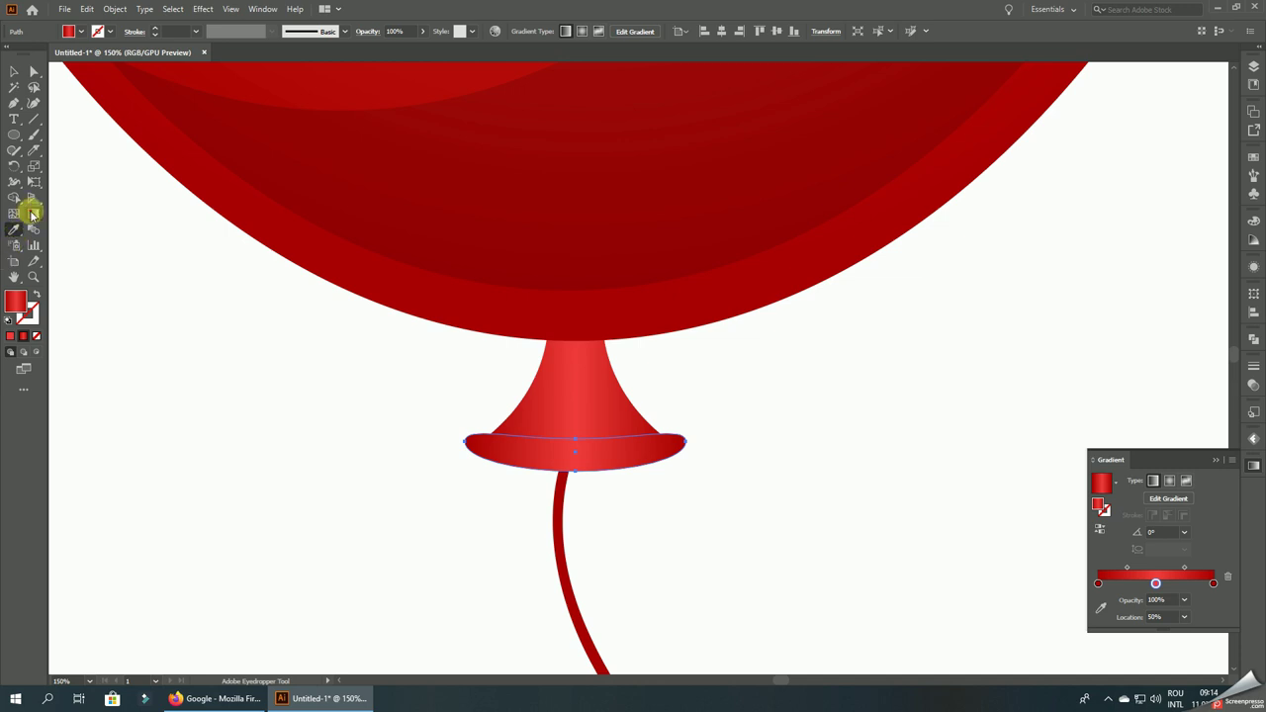
click(32, 213)
mouse_move(400, 437)
mouse_down()
mouse_move(799, 447)
mouse_move(741, 452)
mouse_up()
click(14, 71)
click(116, 271)
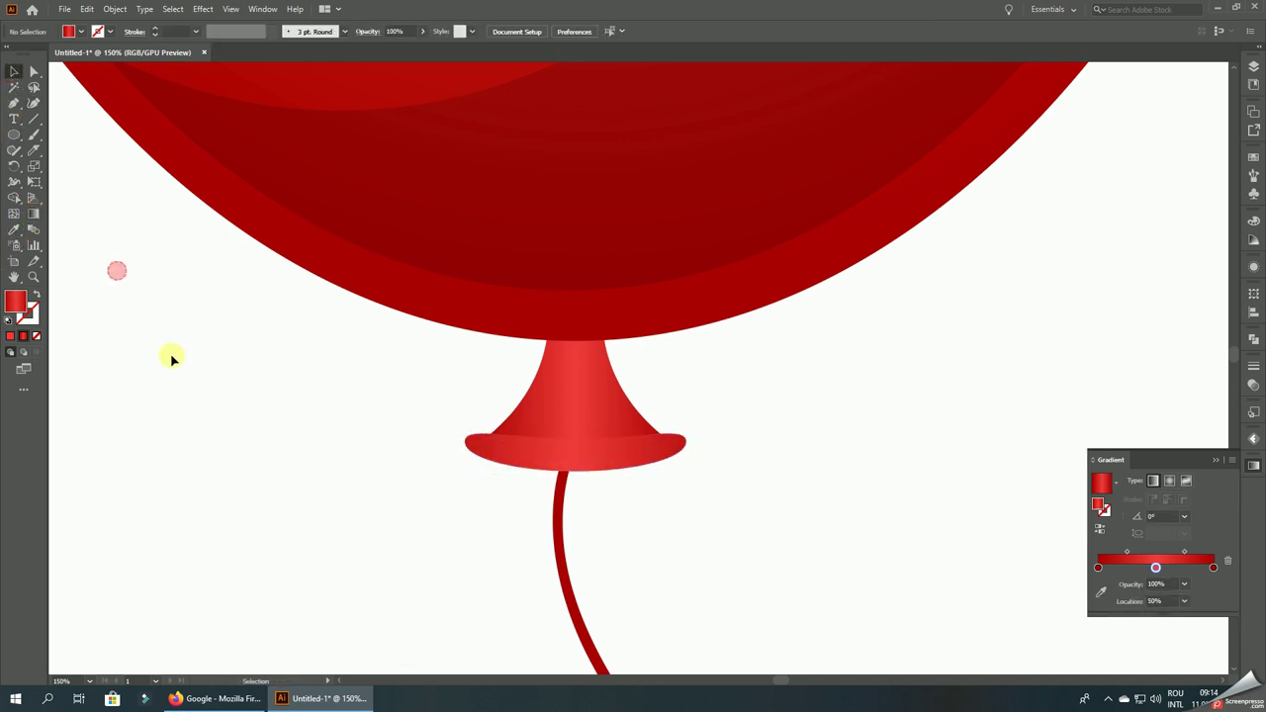
- View the artwork at 100% and select the knot's red band
scroll(758, 500, down, 2)
scroll(746, 504, down, 2)
key(ctrl+1)
click(33, 71)
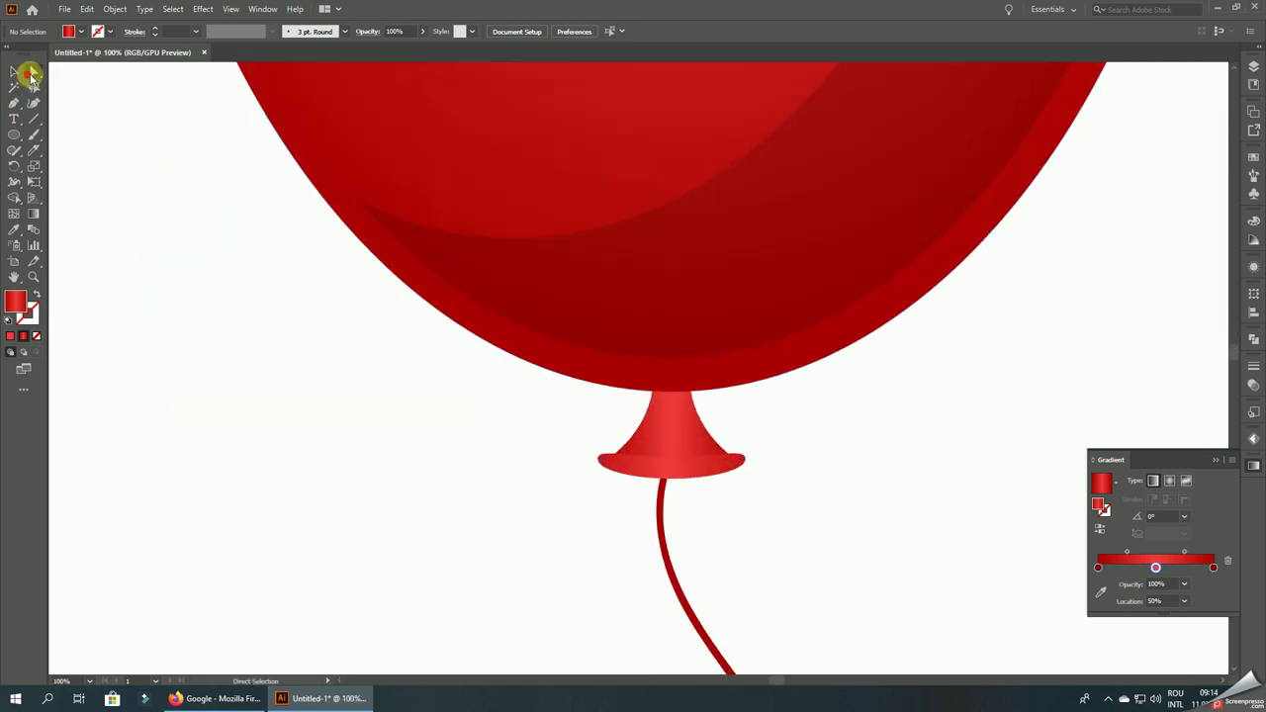
scroll(841, 432, down, 2)
key(ctrl+1)
click(754, 430)
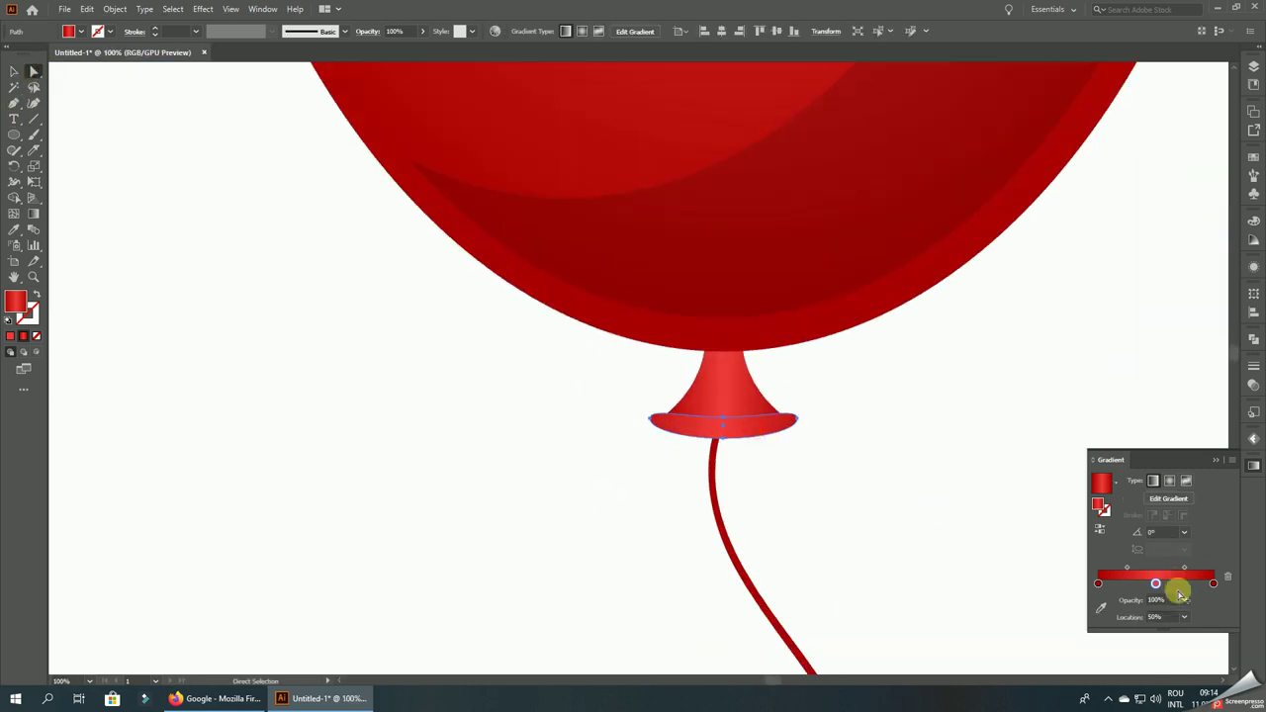
scroll(940, 509, down, 3)
- Move the knot gradient's left stop to about 32% and add a stop near 48%
scroll(663, 486, up, 2)
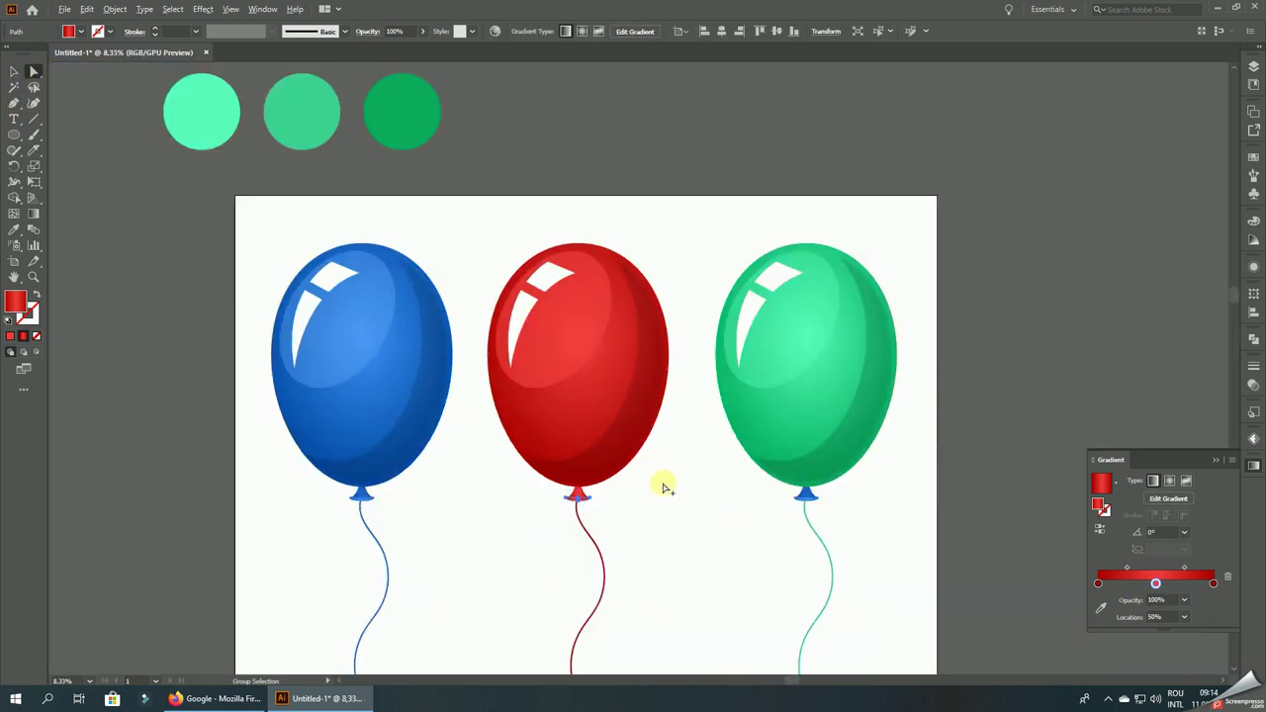
scroll(554, 539, up, 2)
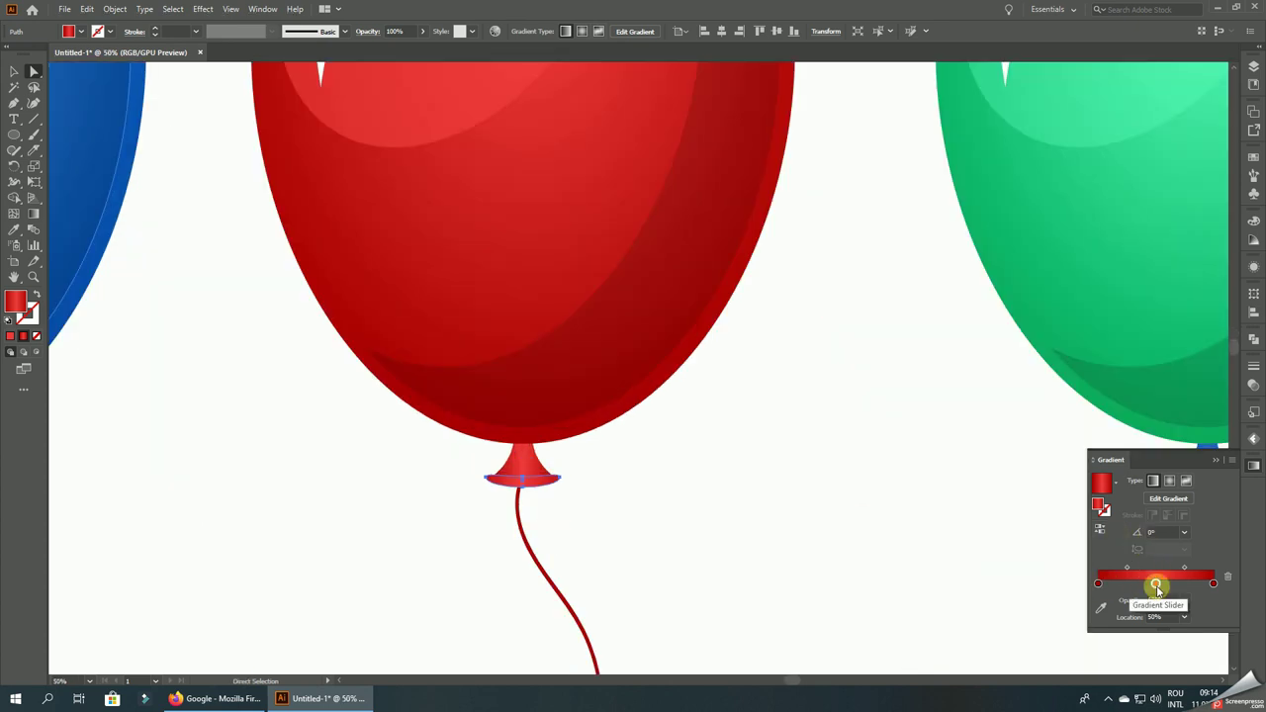
drag(1098, 583, 1212, 585)
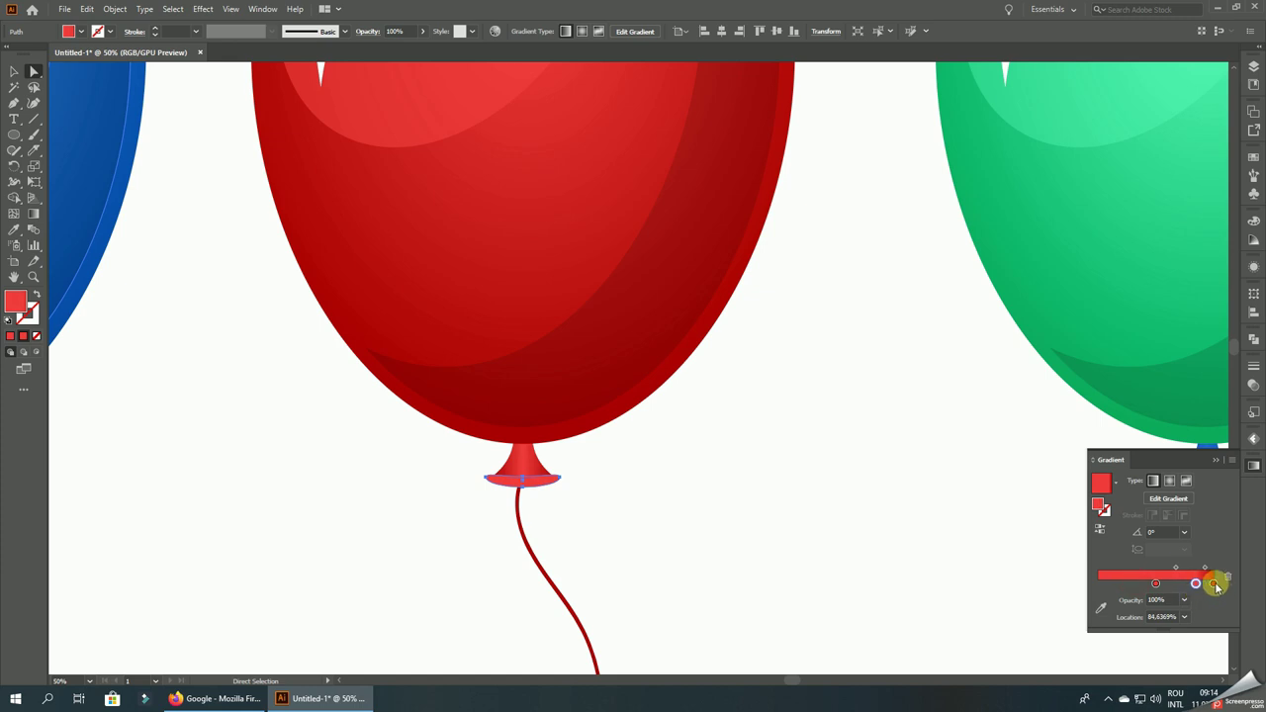
click(1155, 585)
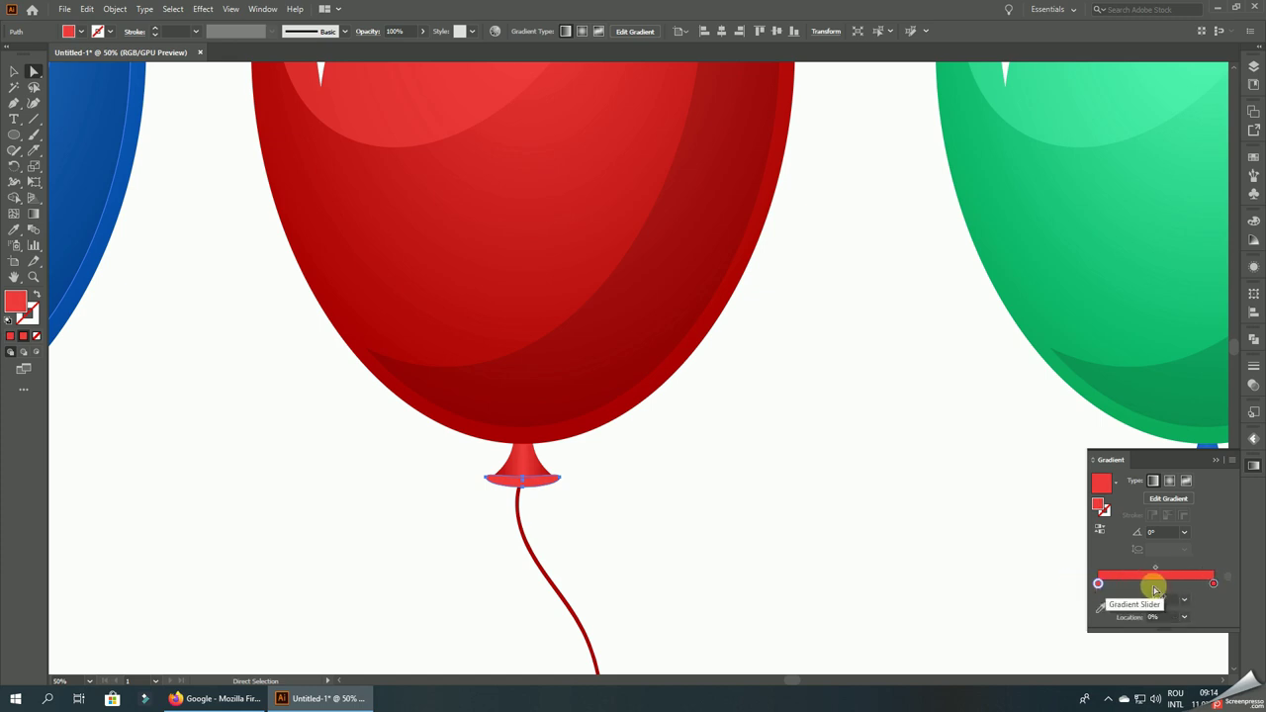
- Set the new middle stop to a reddish salmon (around FF976A) using RGB sliders
double_click(1155, 585)
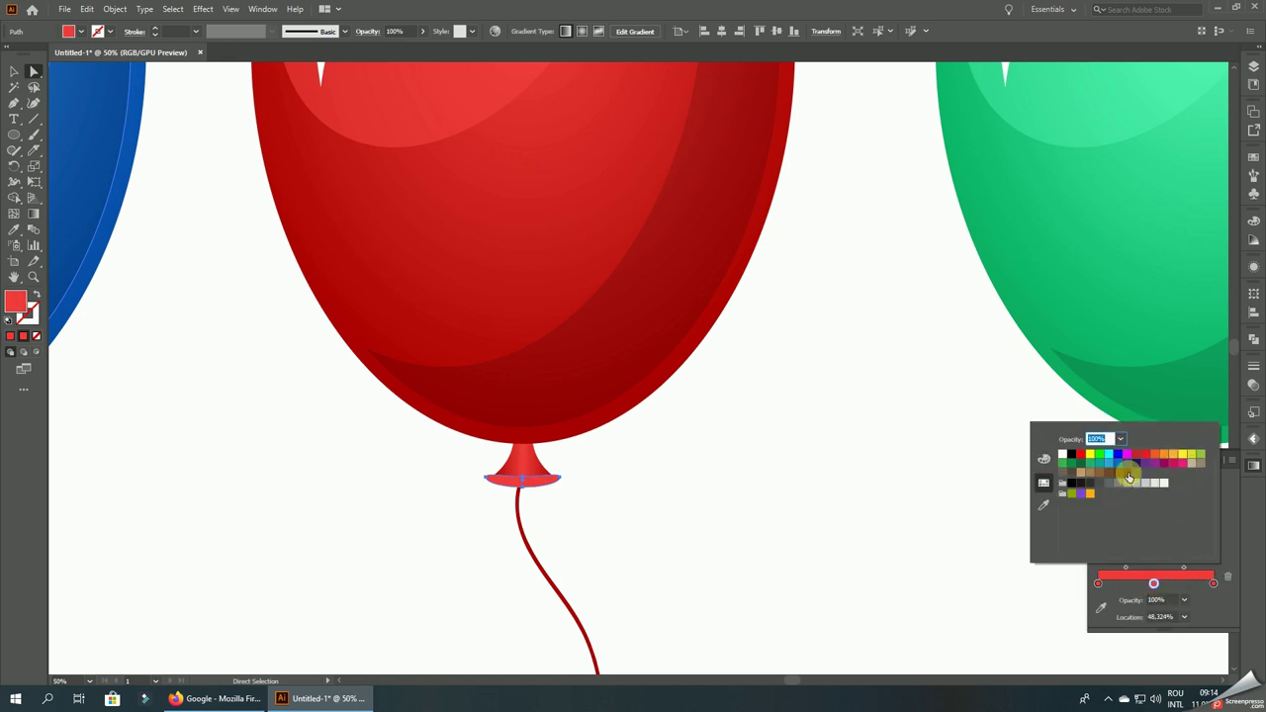
click(1044, 458)
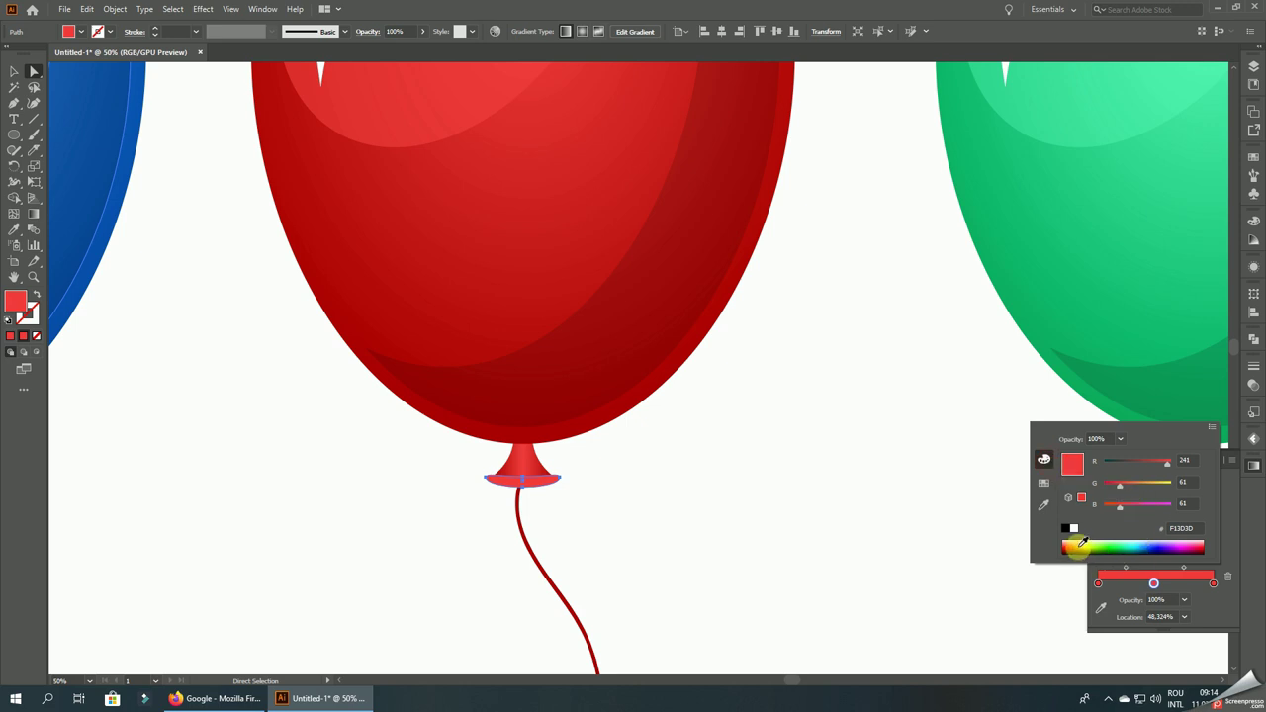
click(1069, 541)
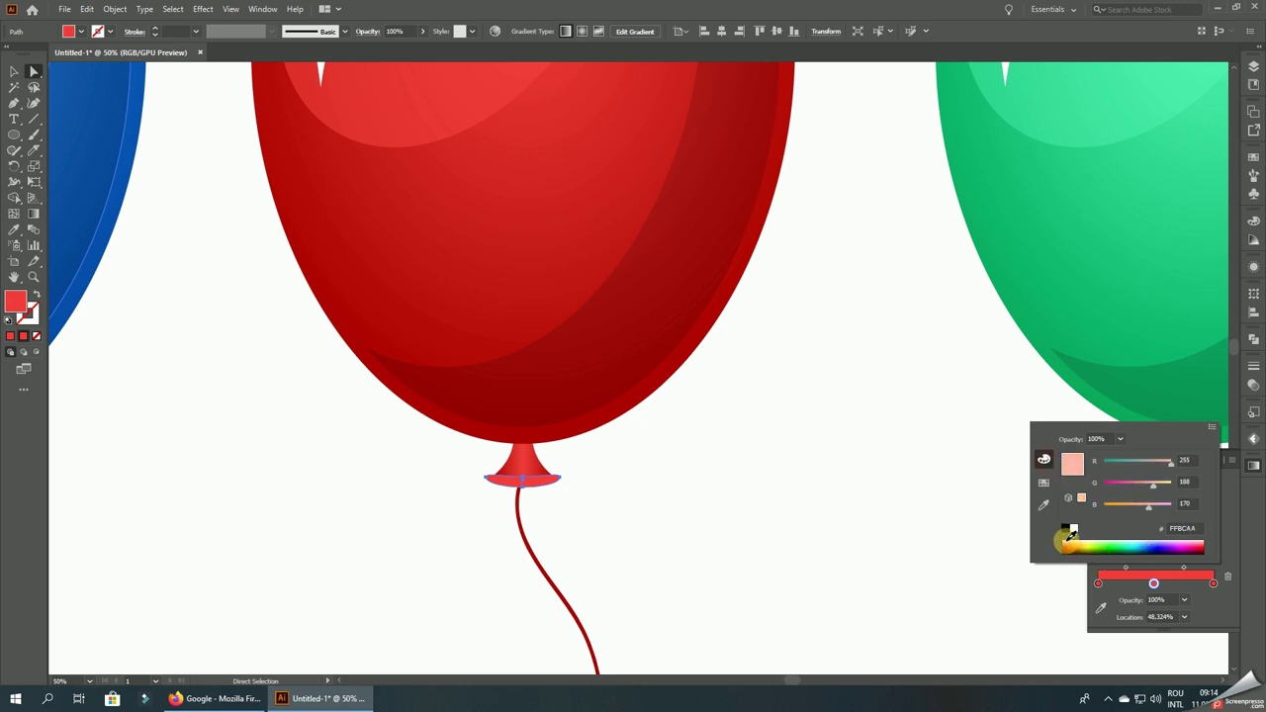
click(1067, 539)
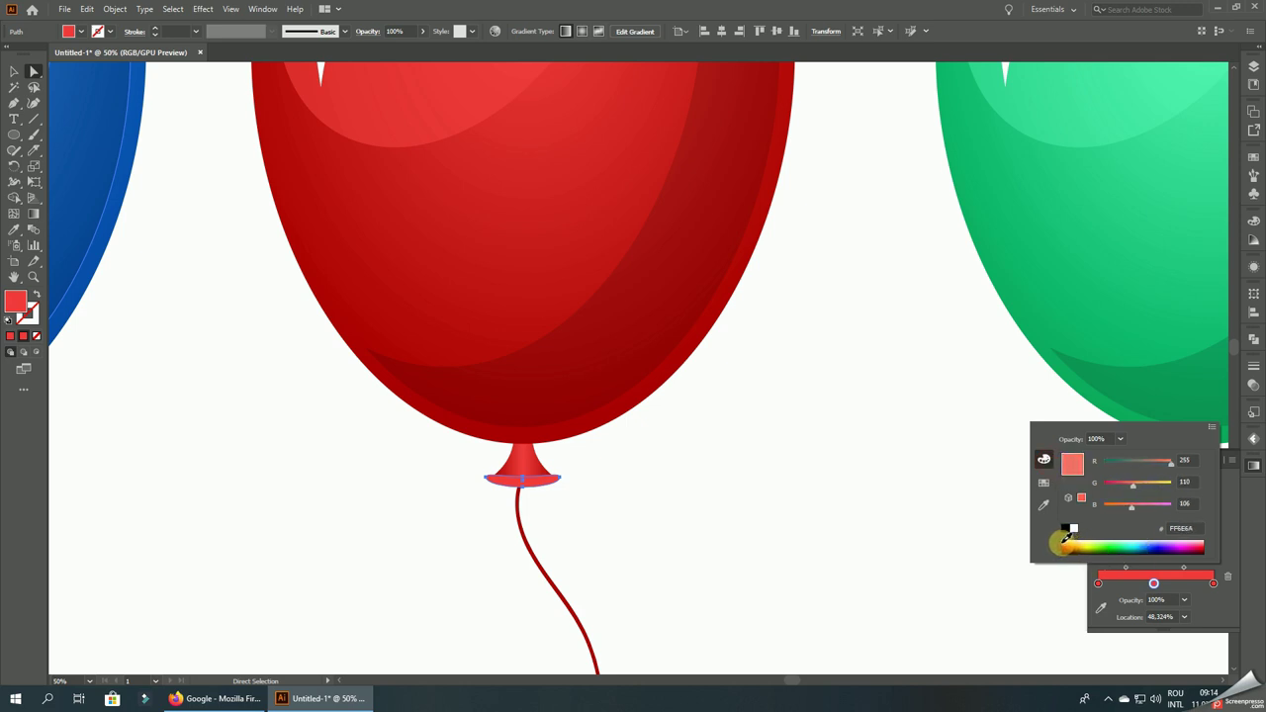
click(1063, 547)
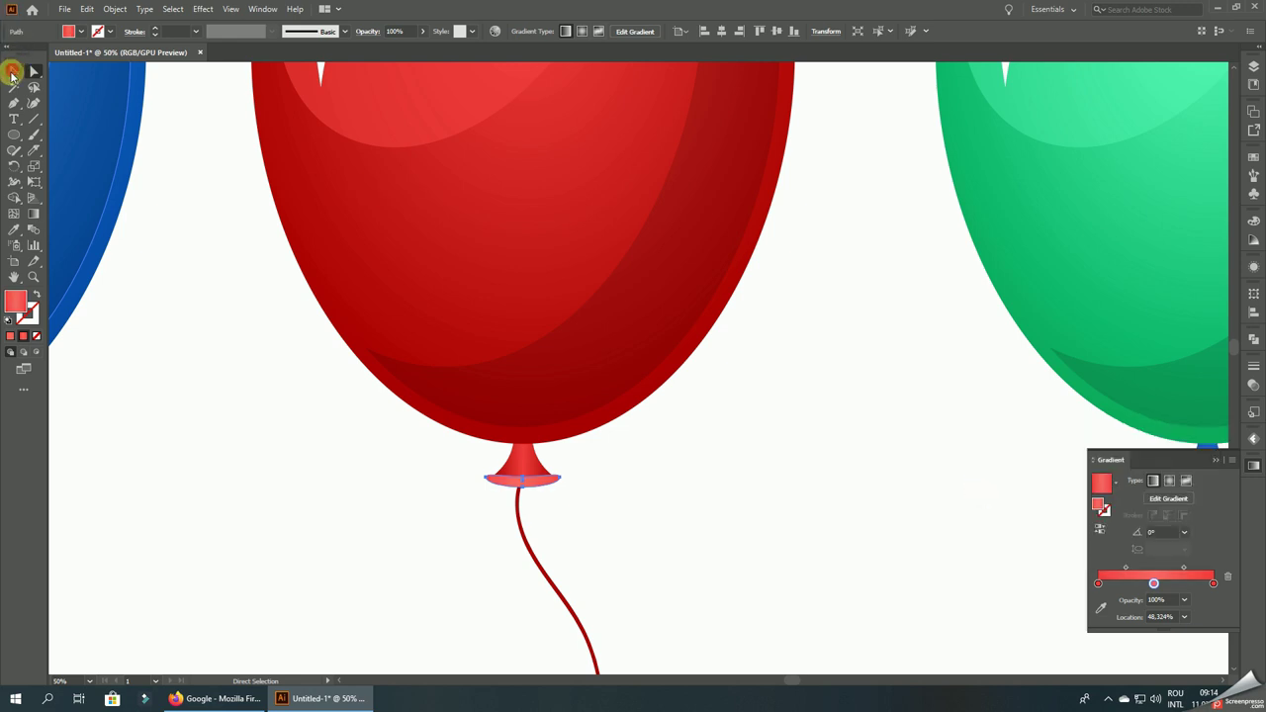
click(13, 72)
click(246, 442)
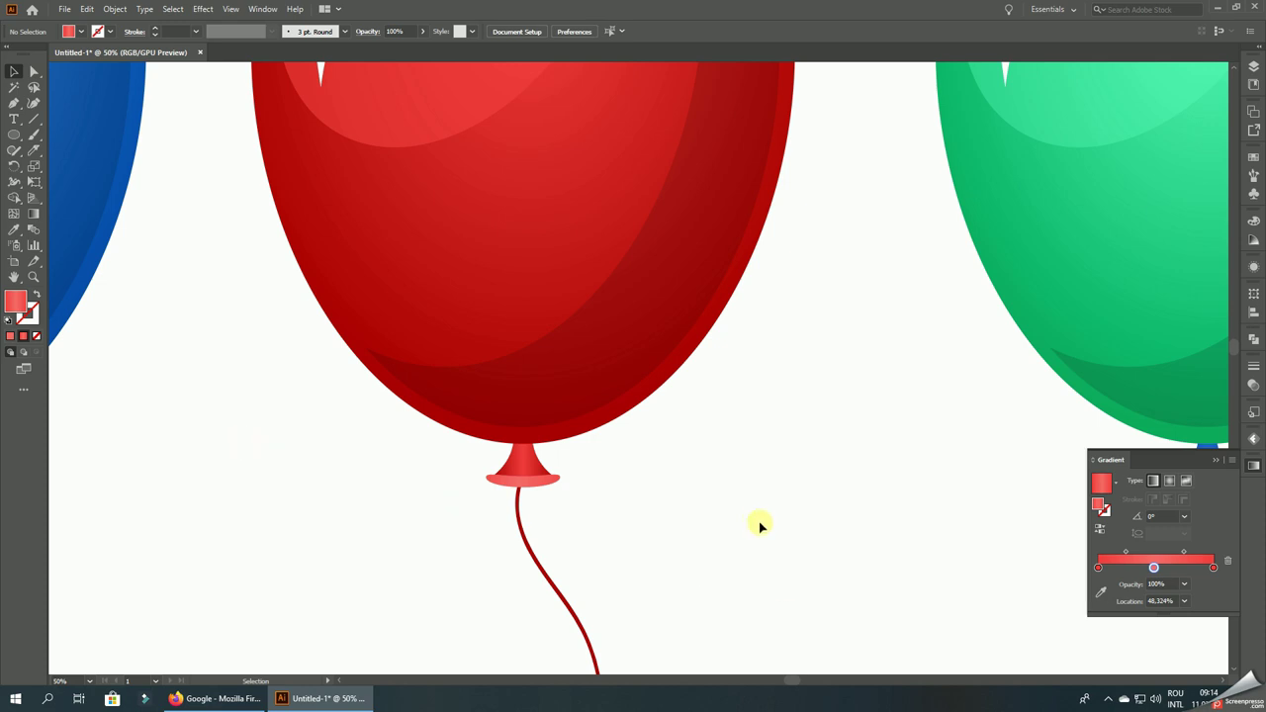
key(ctrl+minus)
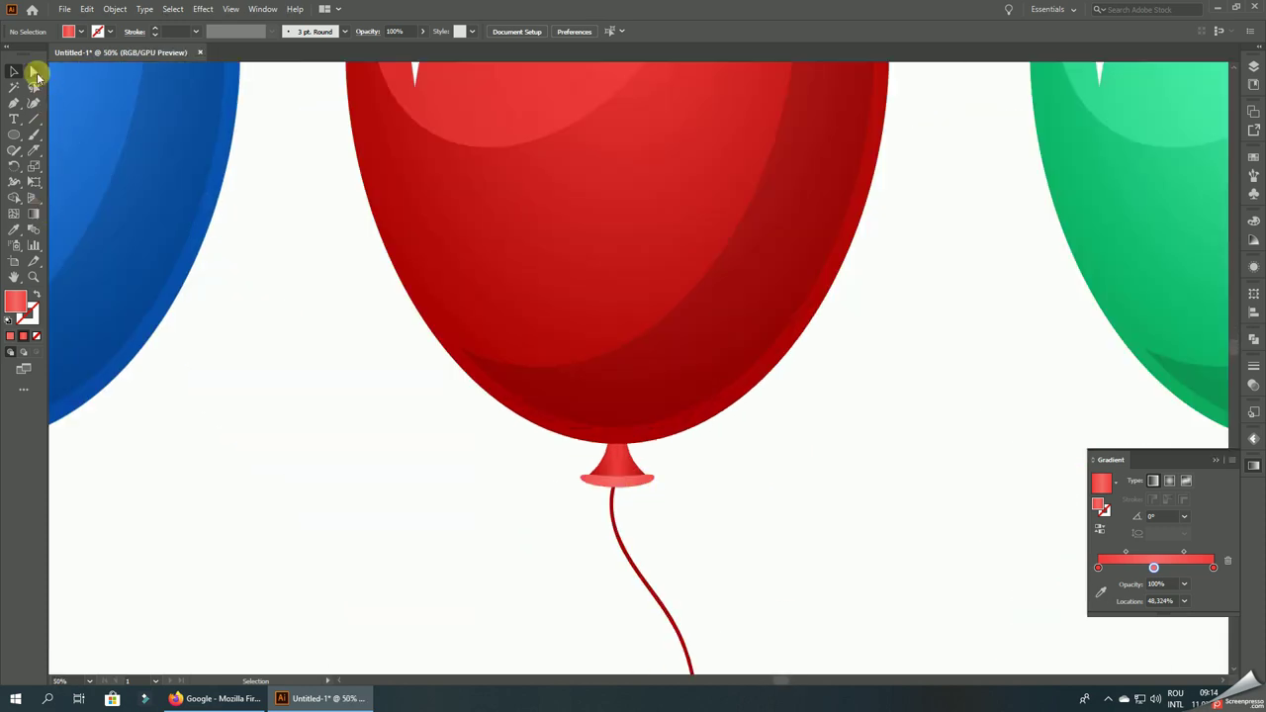
- Sample the balloon's red into both end stops of the knot ellipse gradient
click(34, 71)
key(ctrl+1)
click(669, 516)
key(ctrl+minus)
key(ctrl+minus)
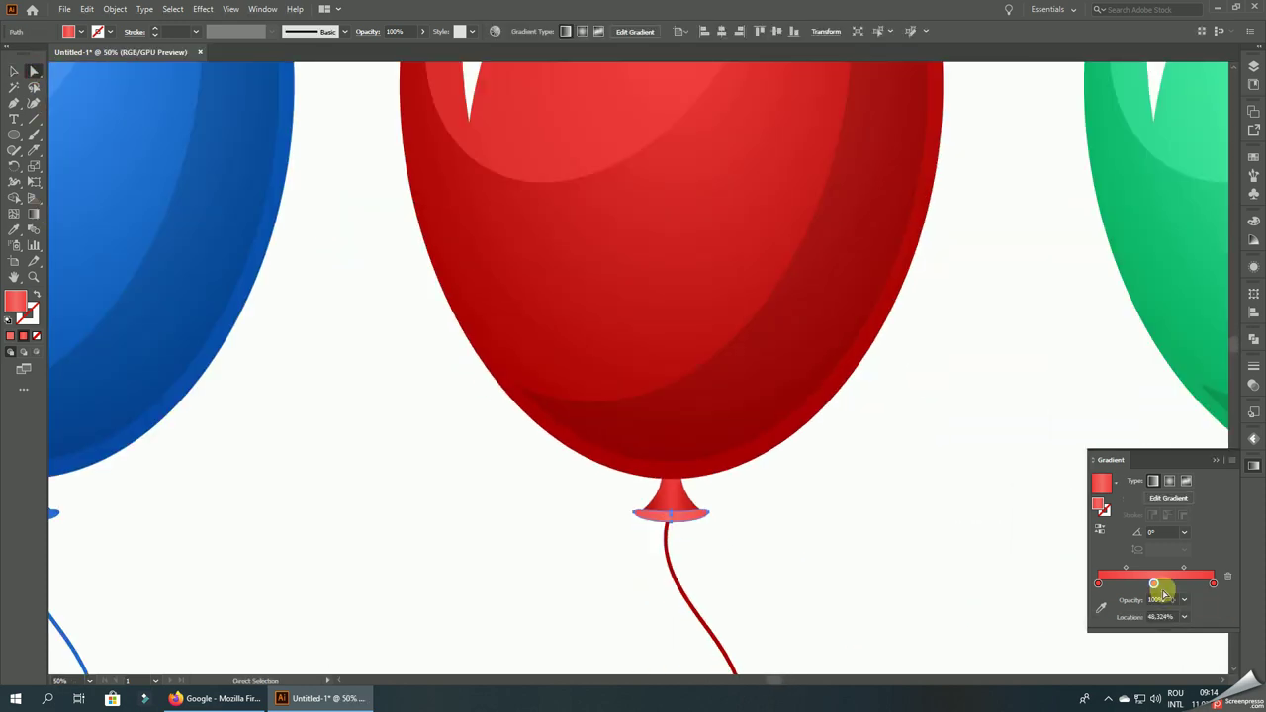
click(19, 229)
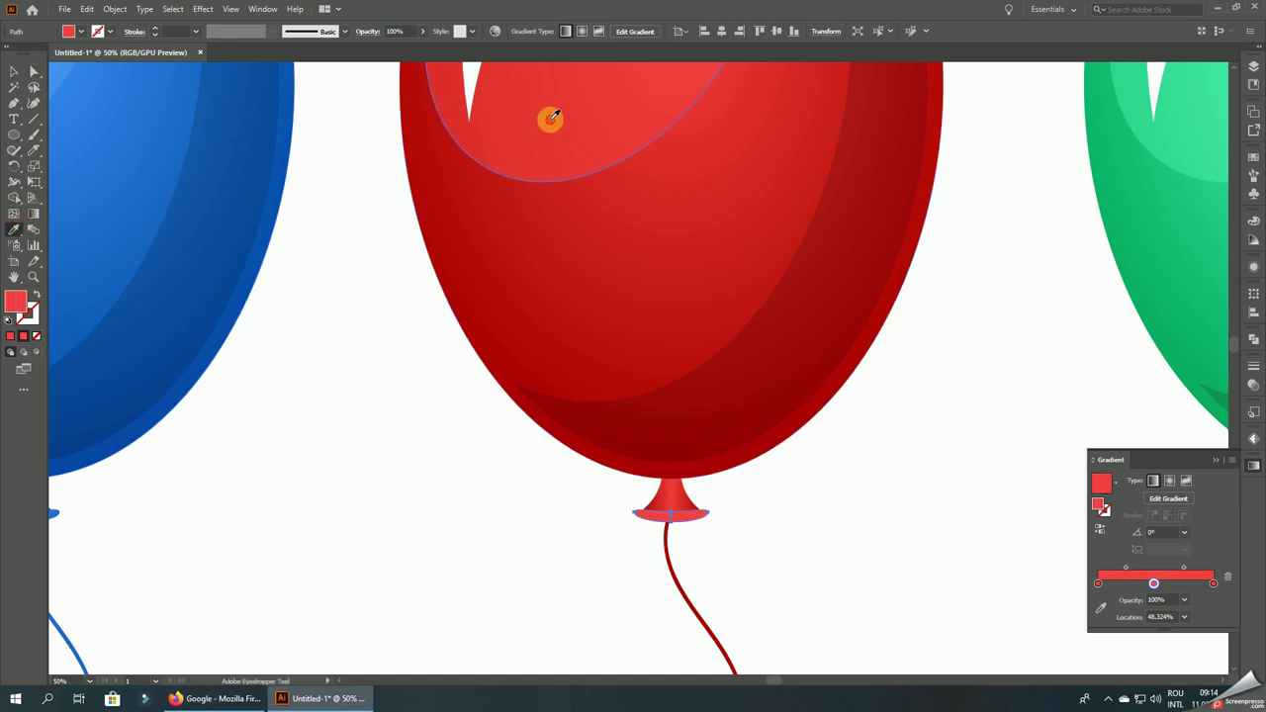
click(1098, 583)
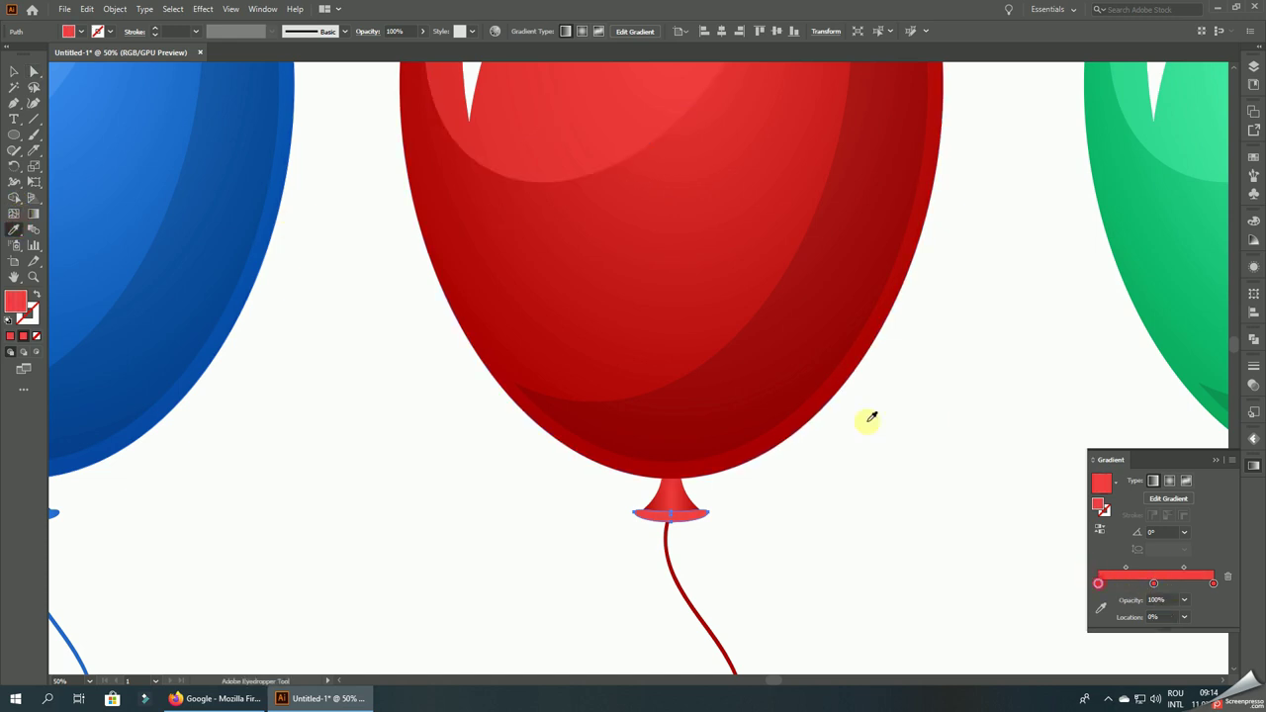
click(532, 285)
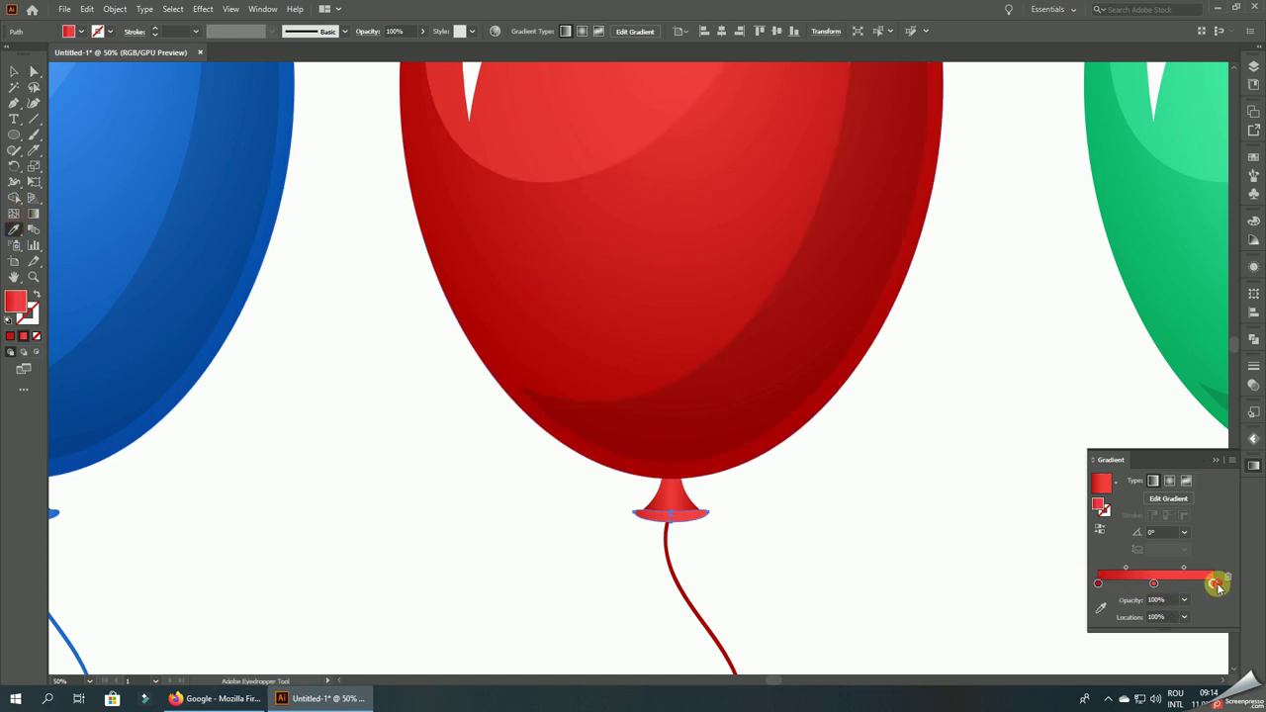
click(480, 274)
click(14, 70)
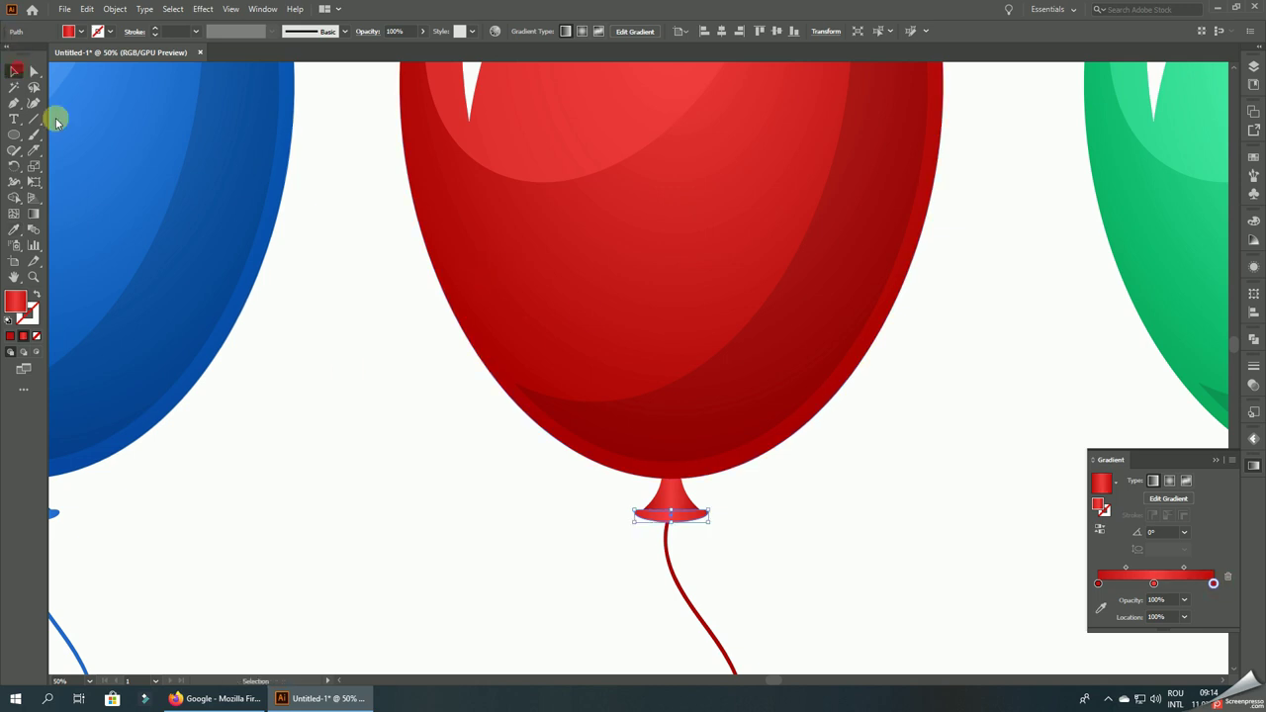
click(347, 372)
scroll(559, 461, down, 3)
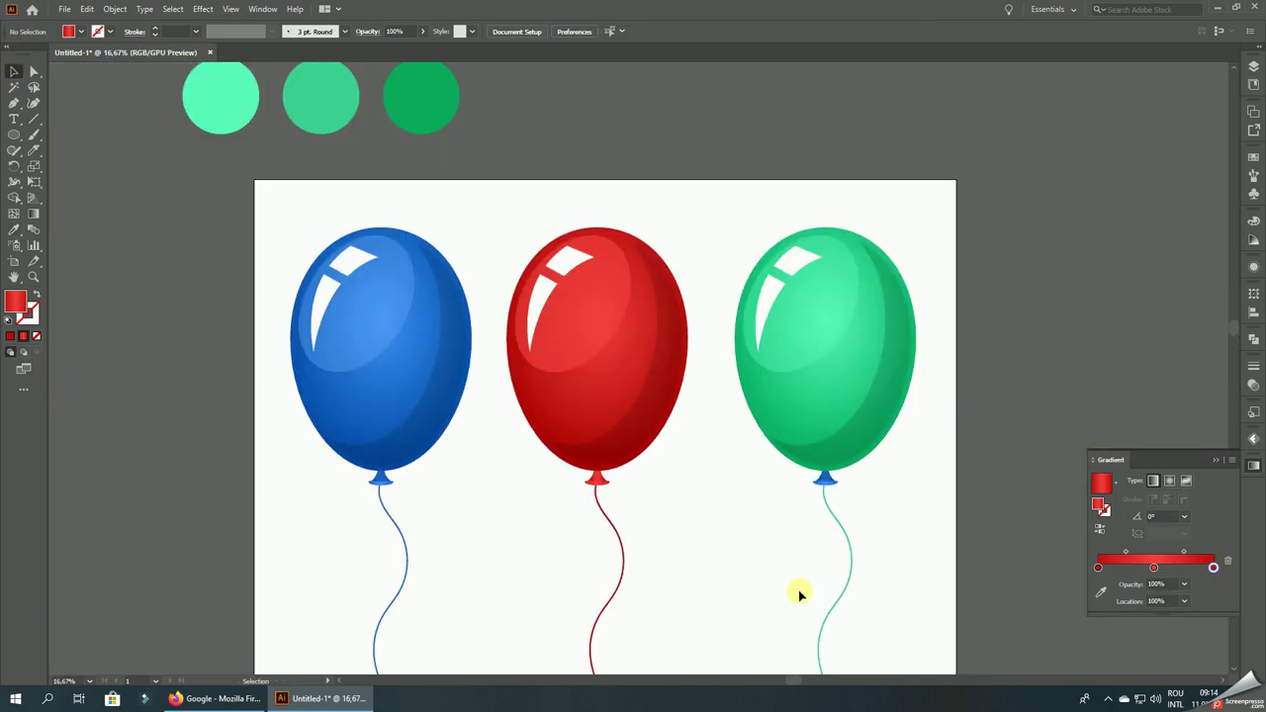
- Give the green balloon's neck dark green end stops and a medium green middle stop
click(33, 72)
scroll(819, 499, up, 4)
click(790, 462)
scroll(790, 461, down, 2)
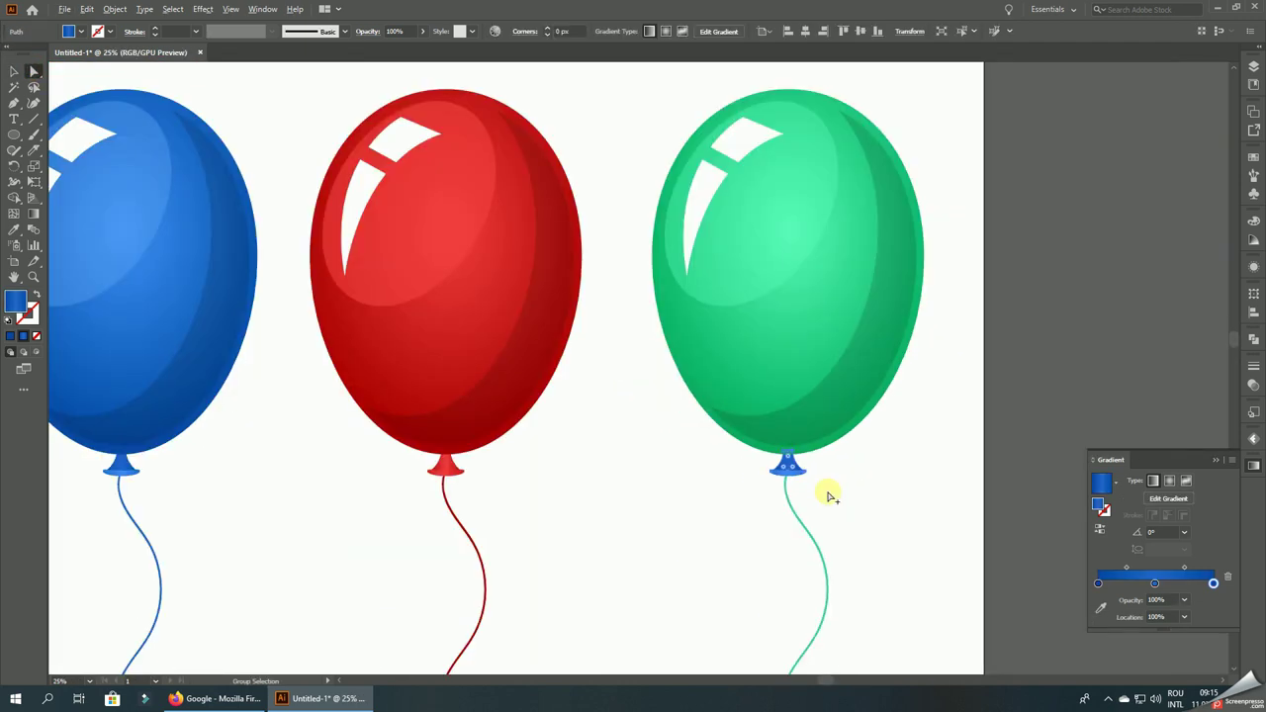
scroll(824, 494, down, 2)
click(14, 228)
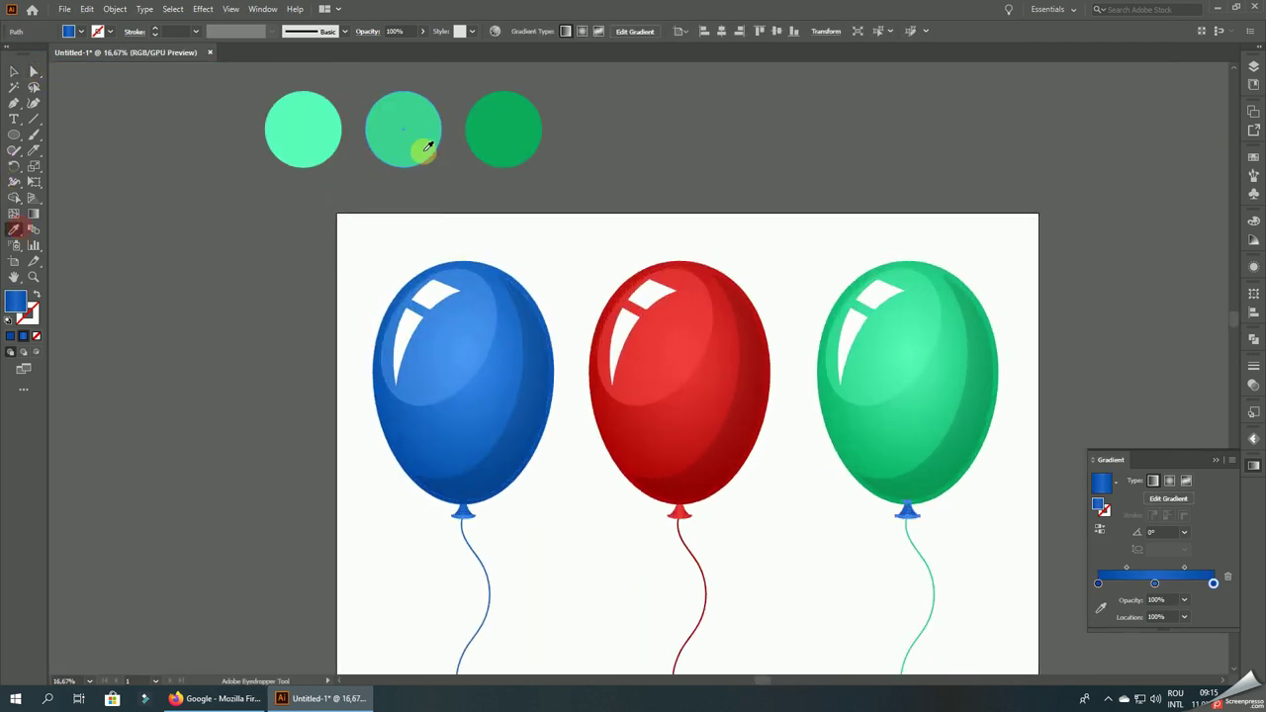
click(506, 130)
click(528, 156)
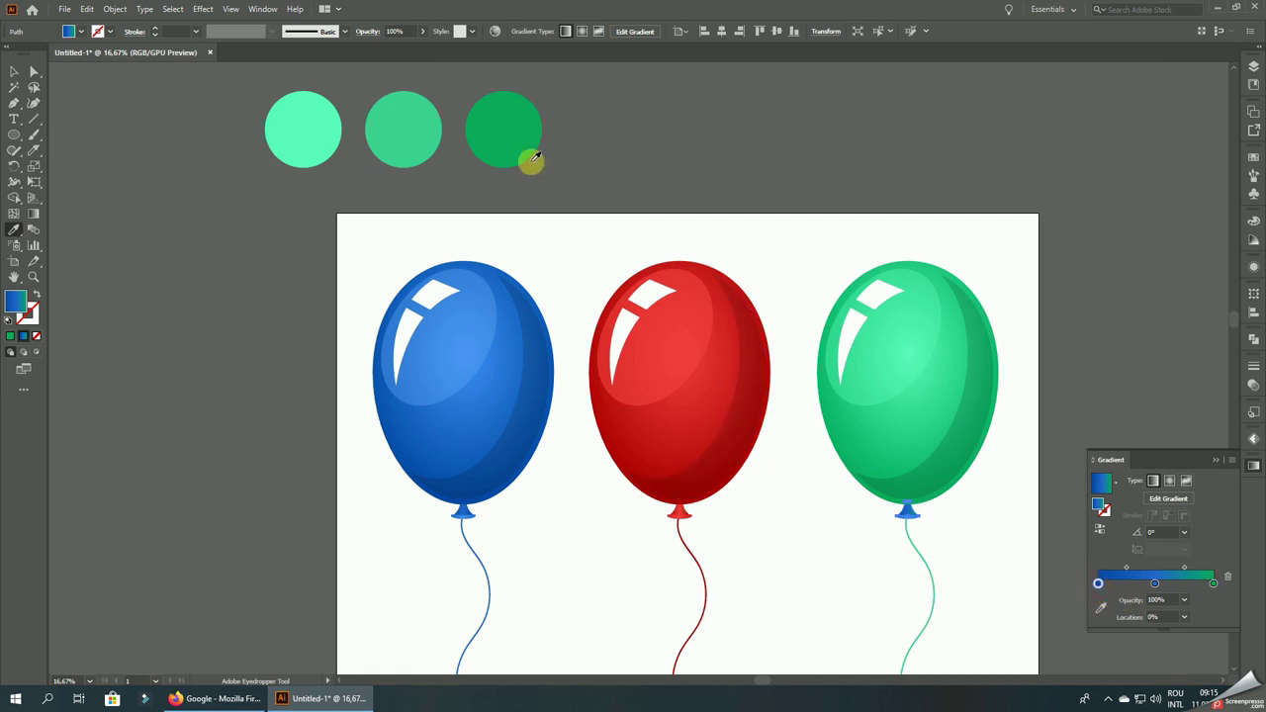
click(1157, 583)
click(415, 134)
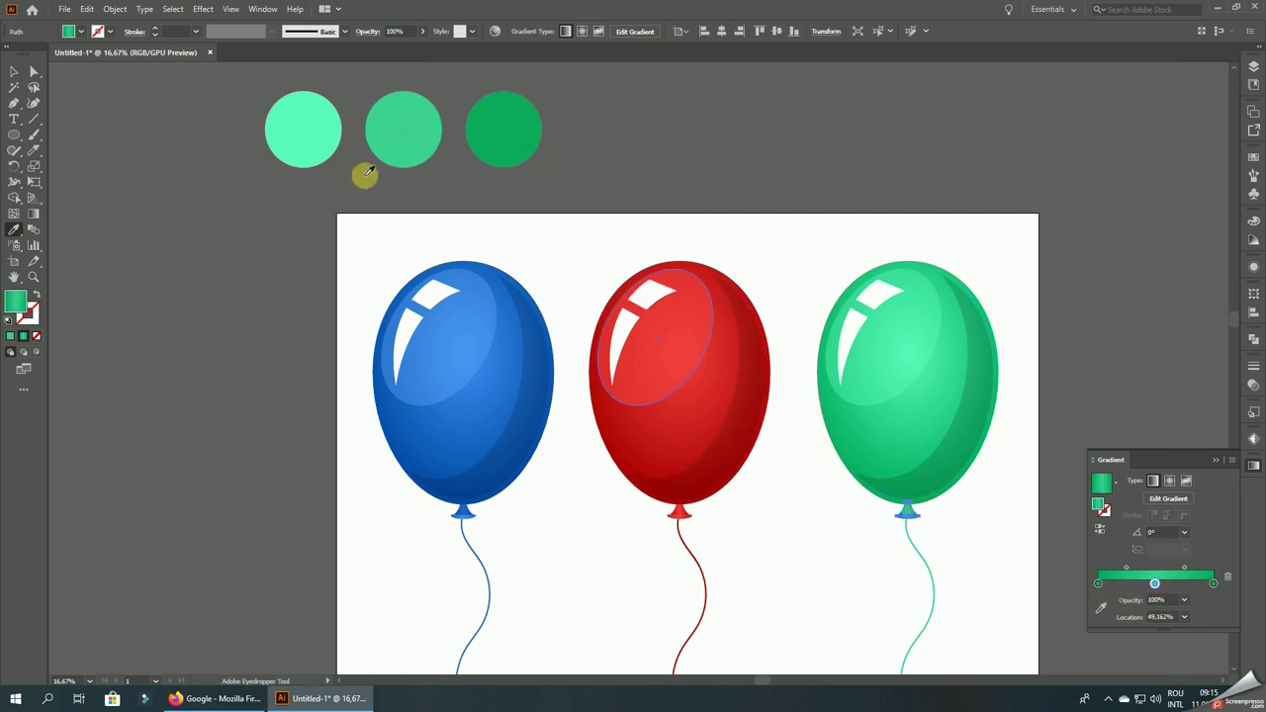
- Fill the green balloon's knot gradient with light and medium greens from the circles
click(33, 71)
scroll(919, 519, up, 5)
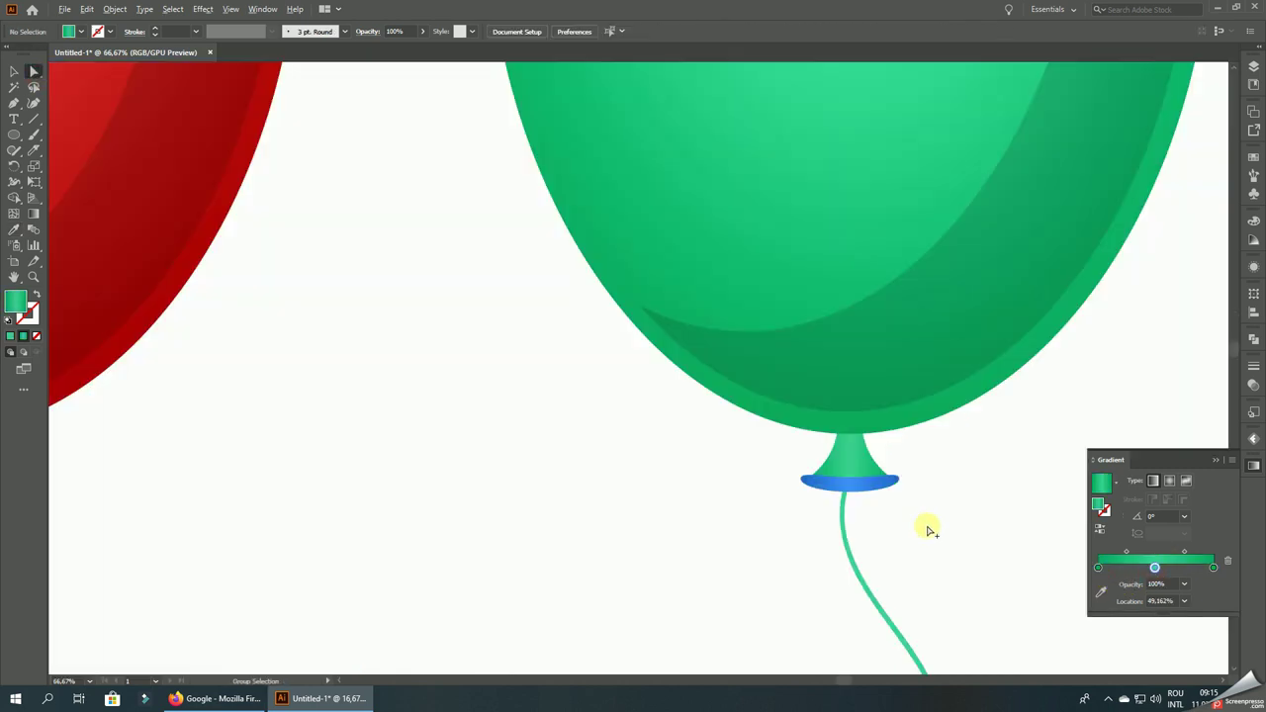
scroll(903, 499, up, 5)
click(819, 444)
scroll(876, 554, down, 4)
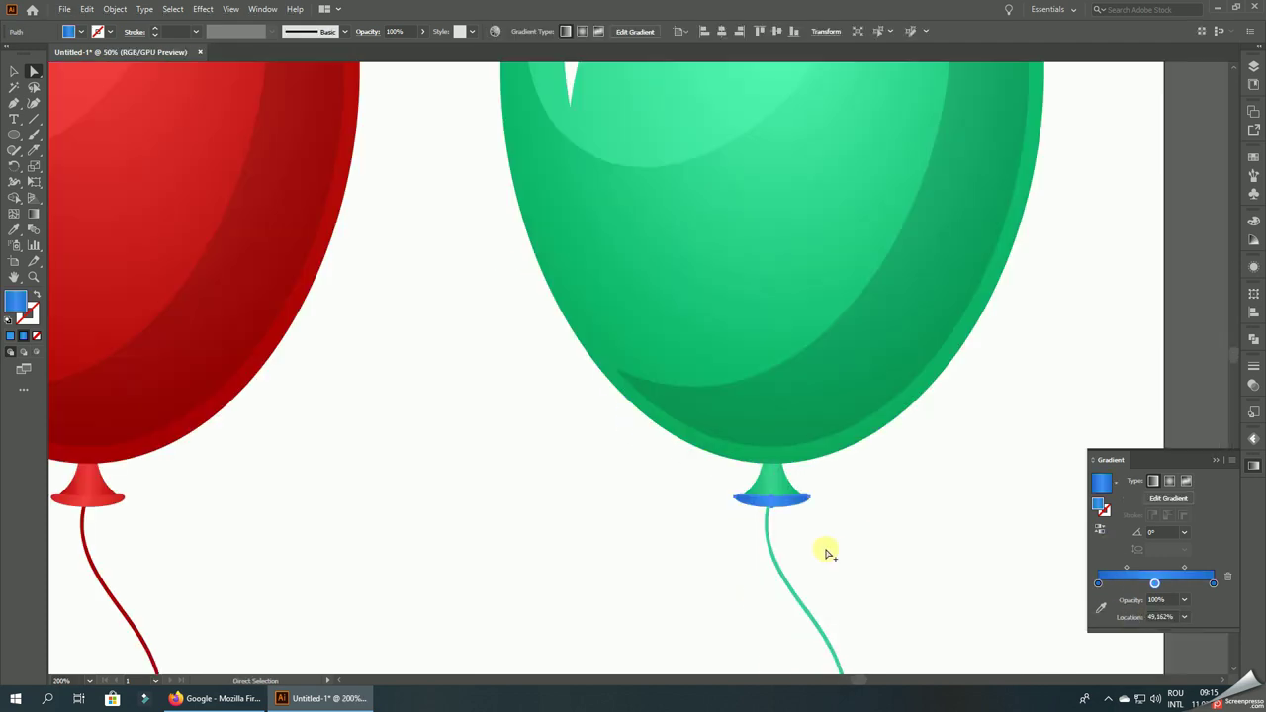
scroll(824, 551, down, 2)
scroll(820, 557, down, 1)
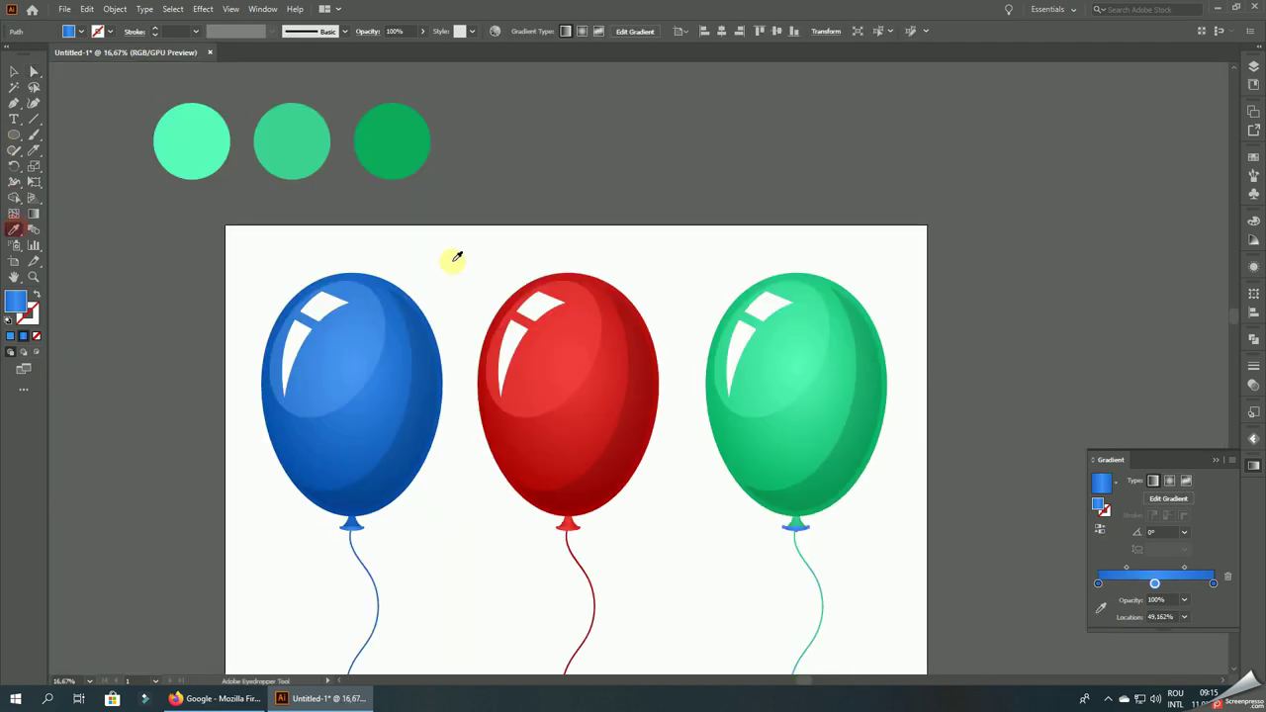
click(211, 133)
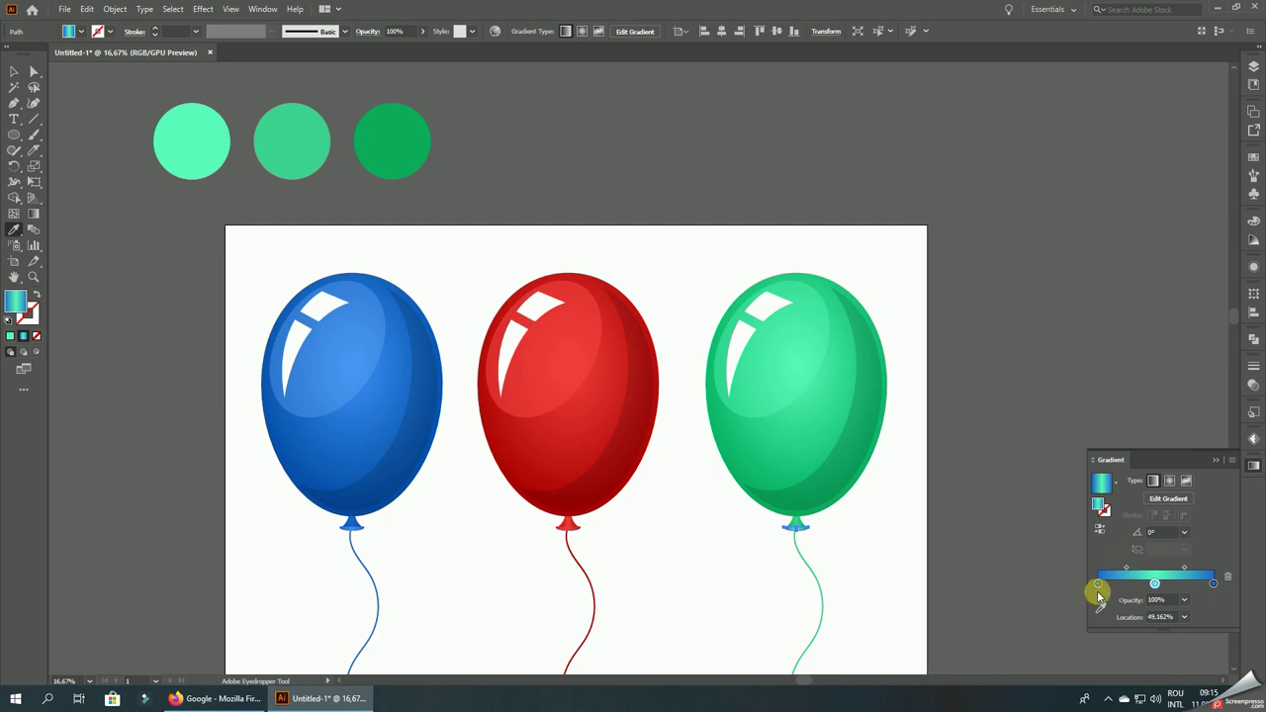
click(1098, 583)
click(306, 149)
click(1213, 583)
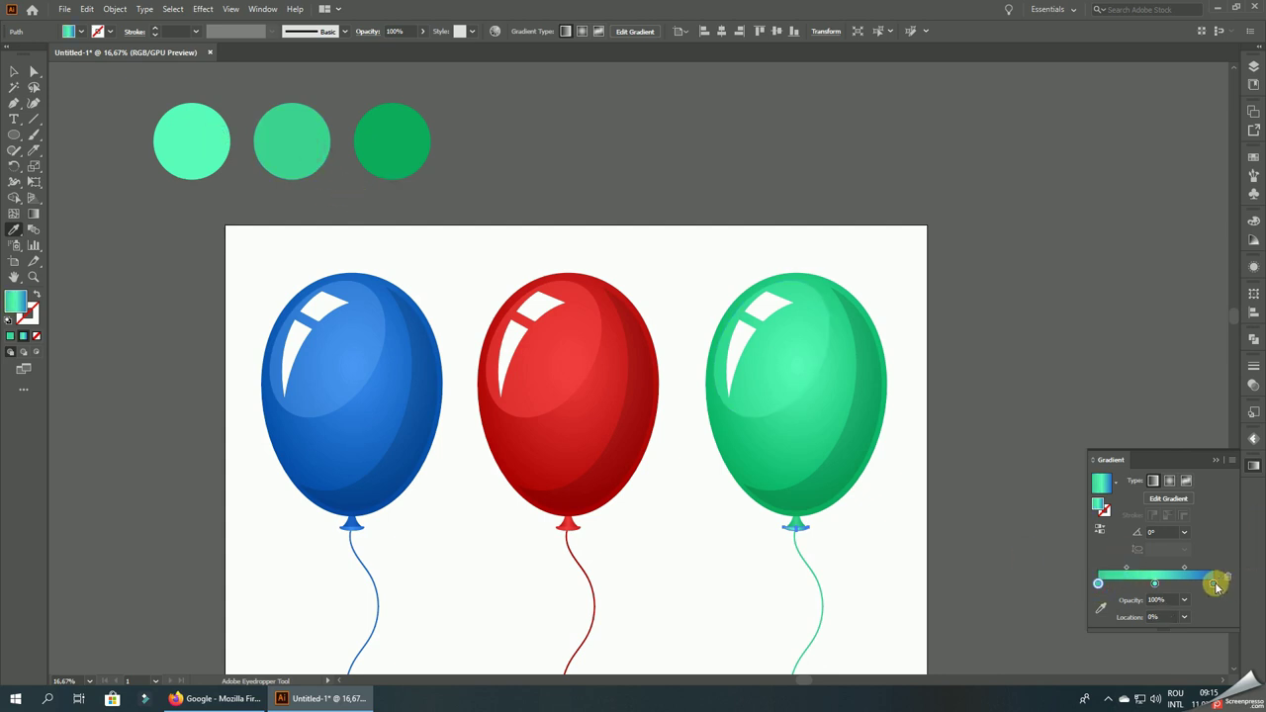
click(300, 152)
key(v)
click(645, 124)
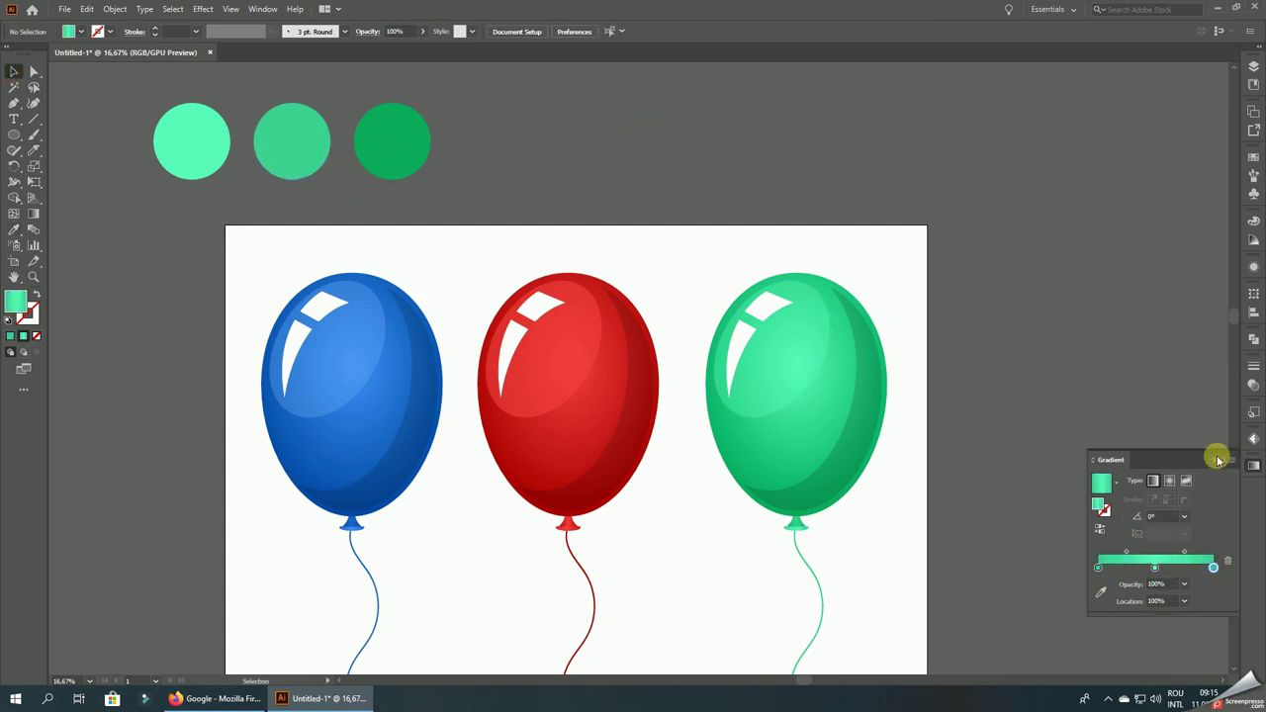
click(1215, 459)
scroll(1019, 293, down, 1)
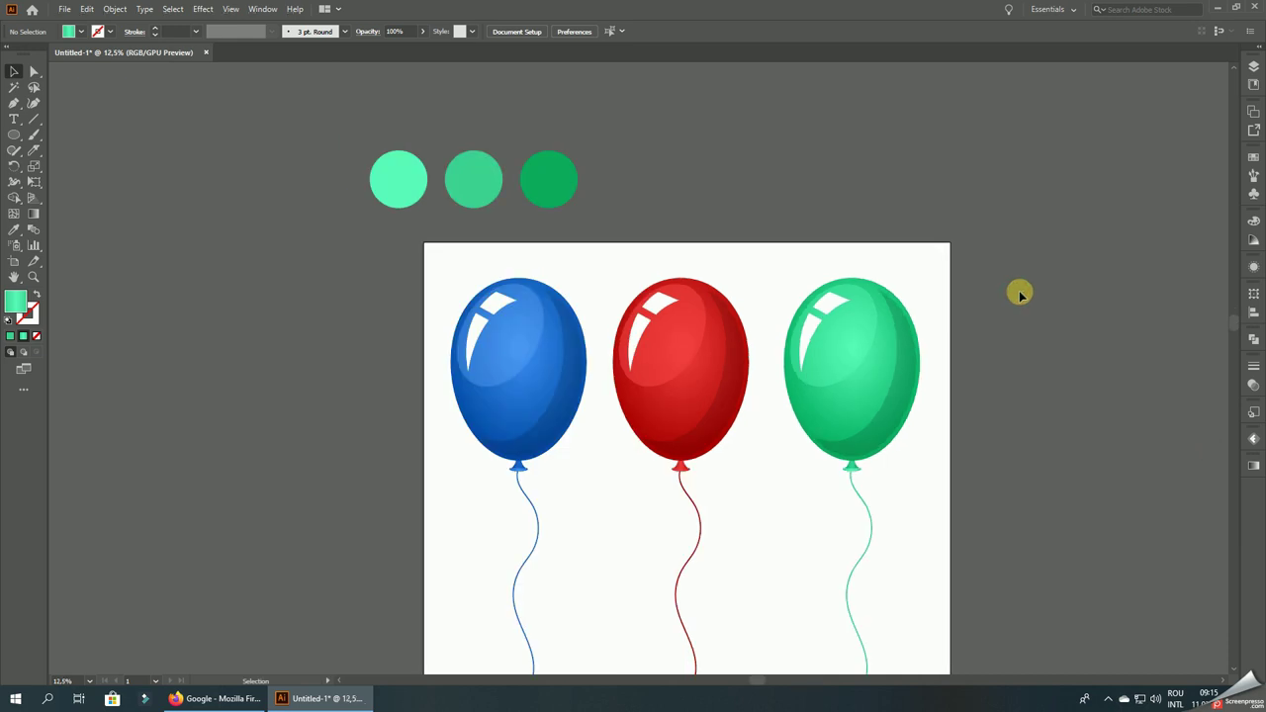
key(ctrl+0)
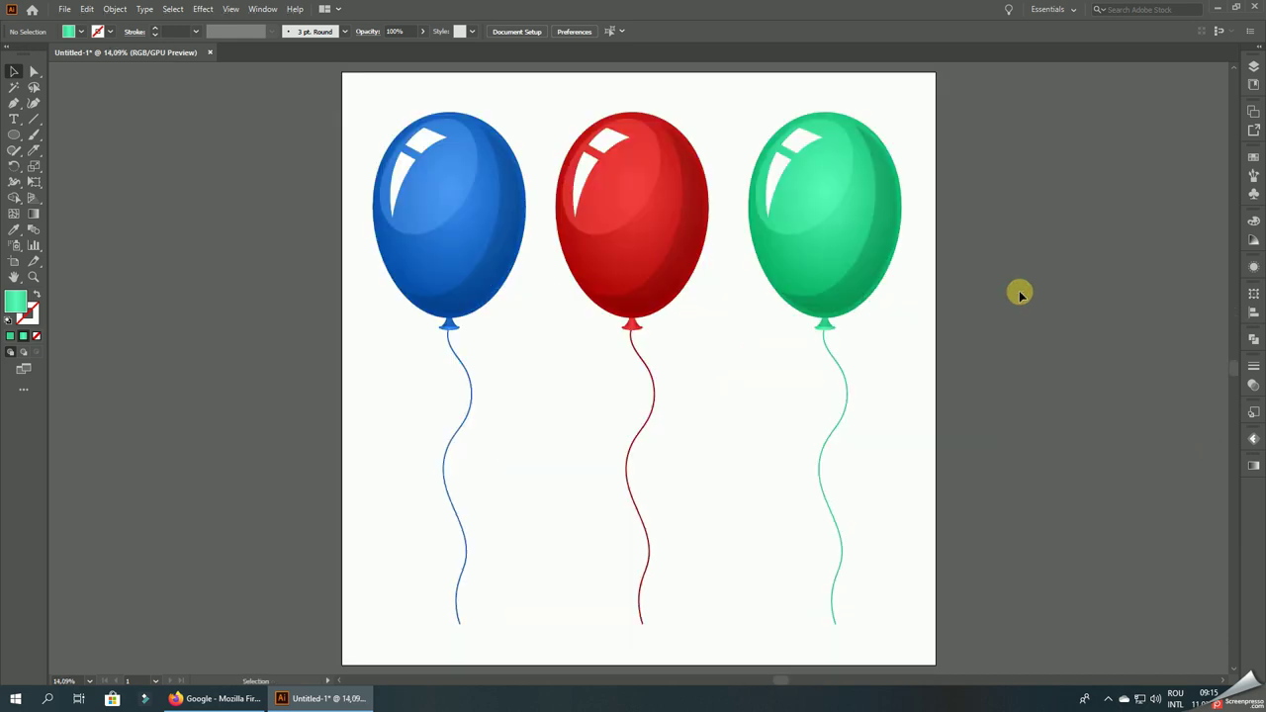